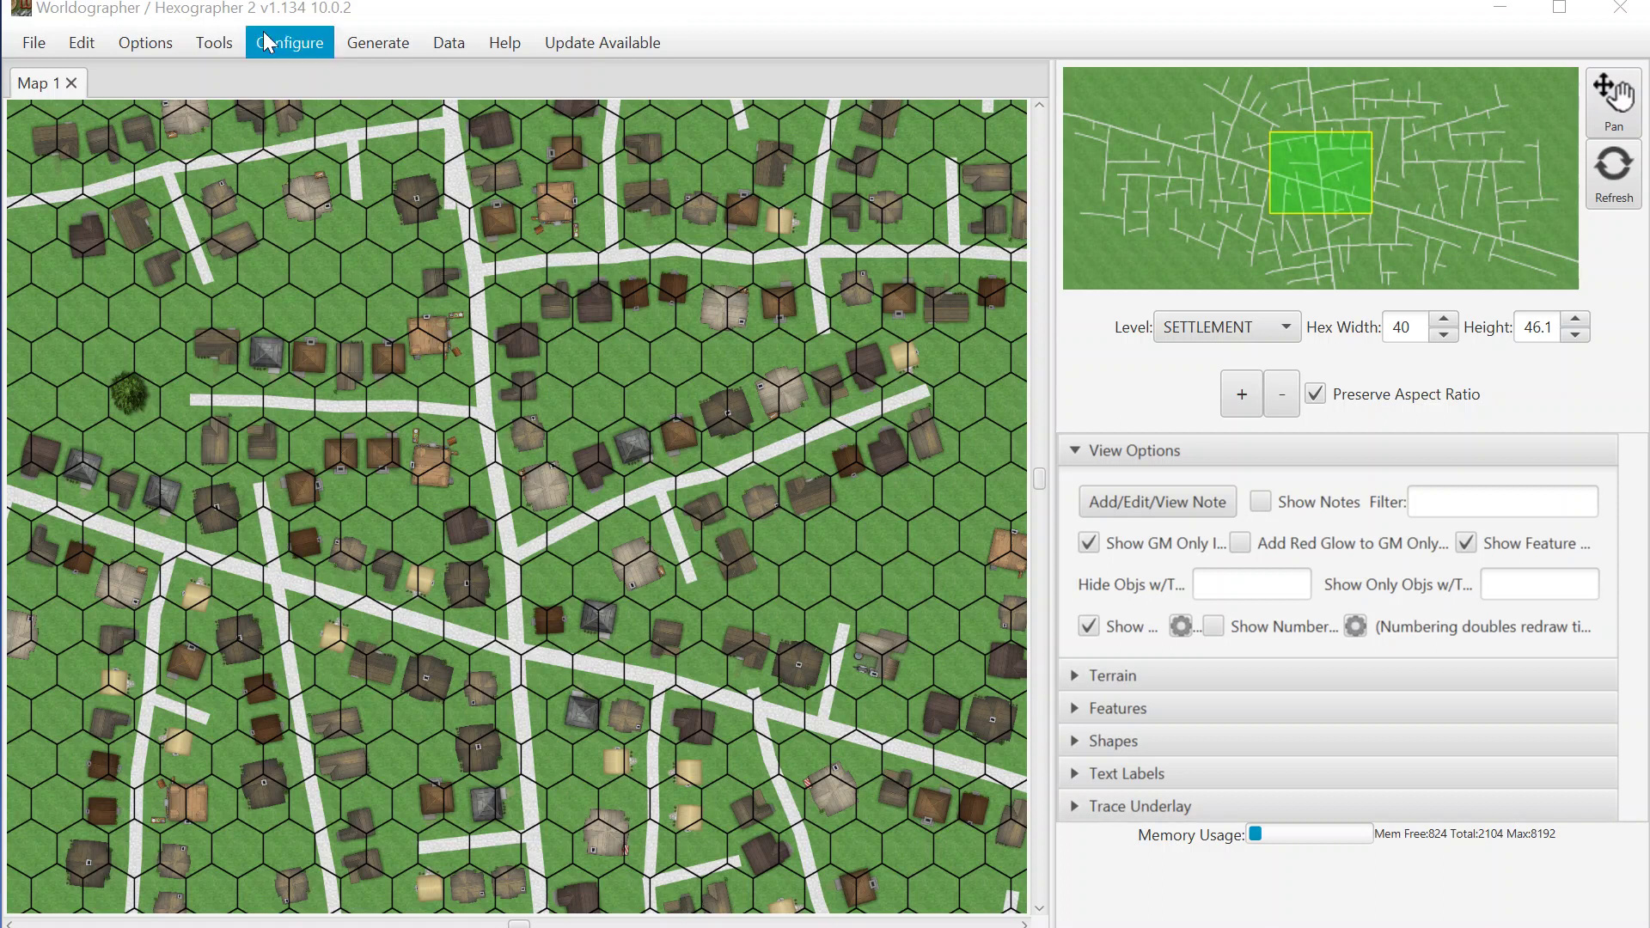
left_click(358, 45)
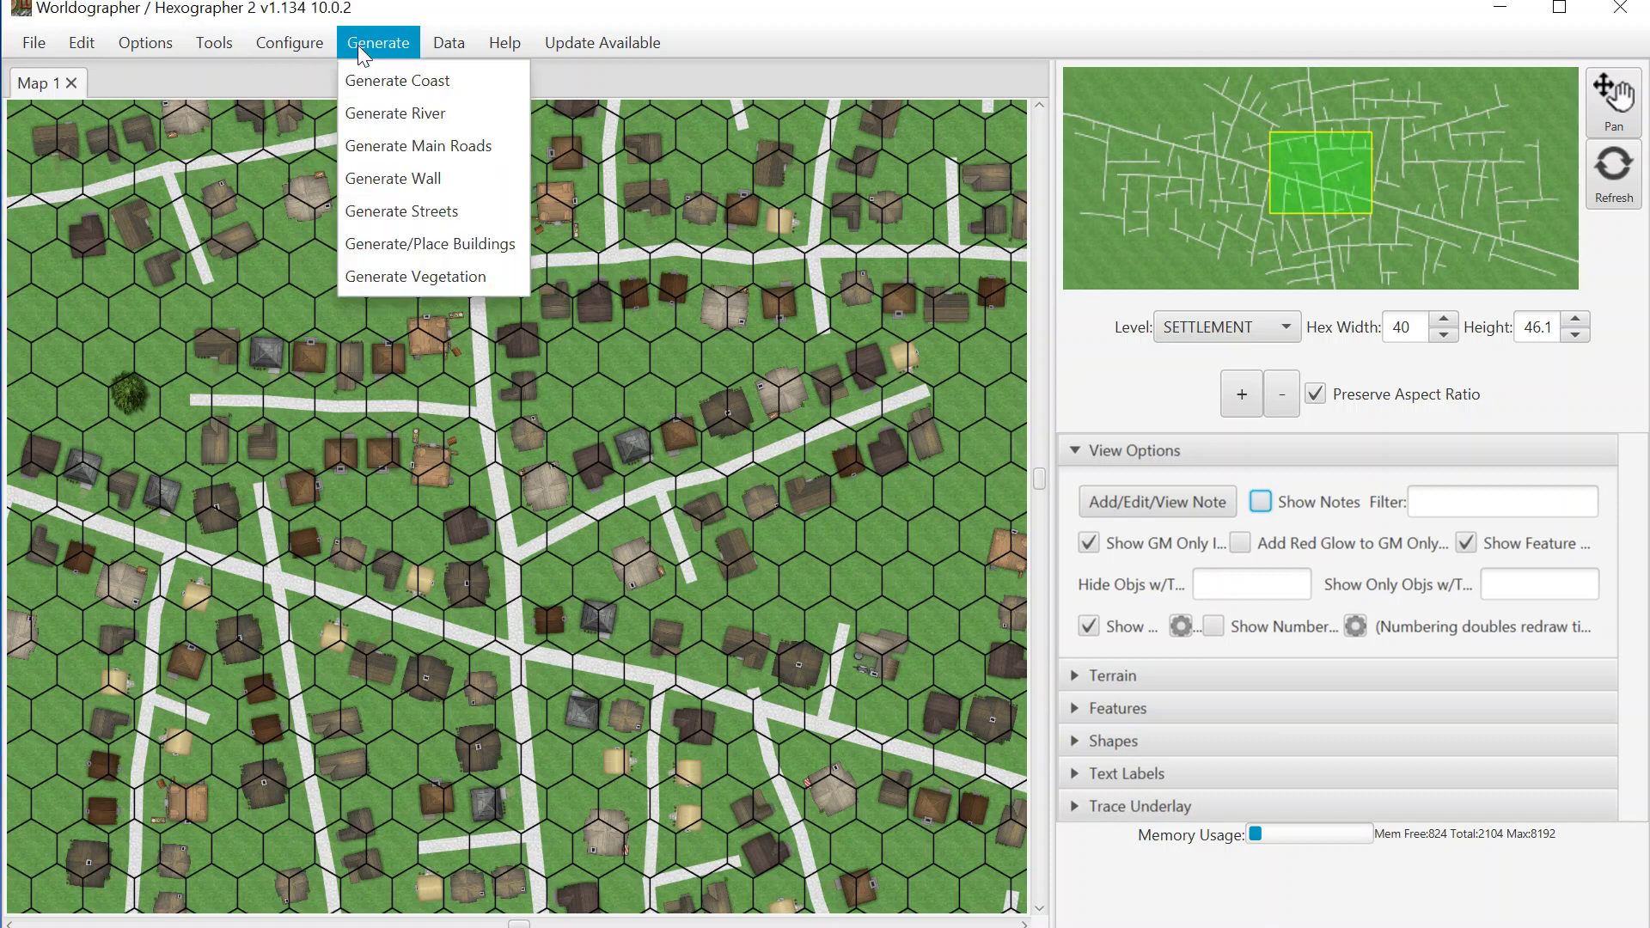
mouse_move(327, 44)
left_click(448, 43)
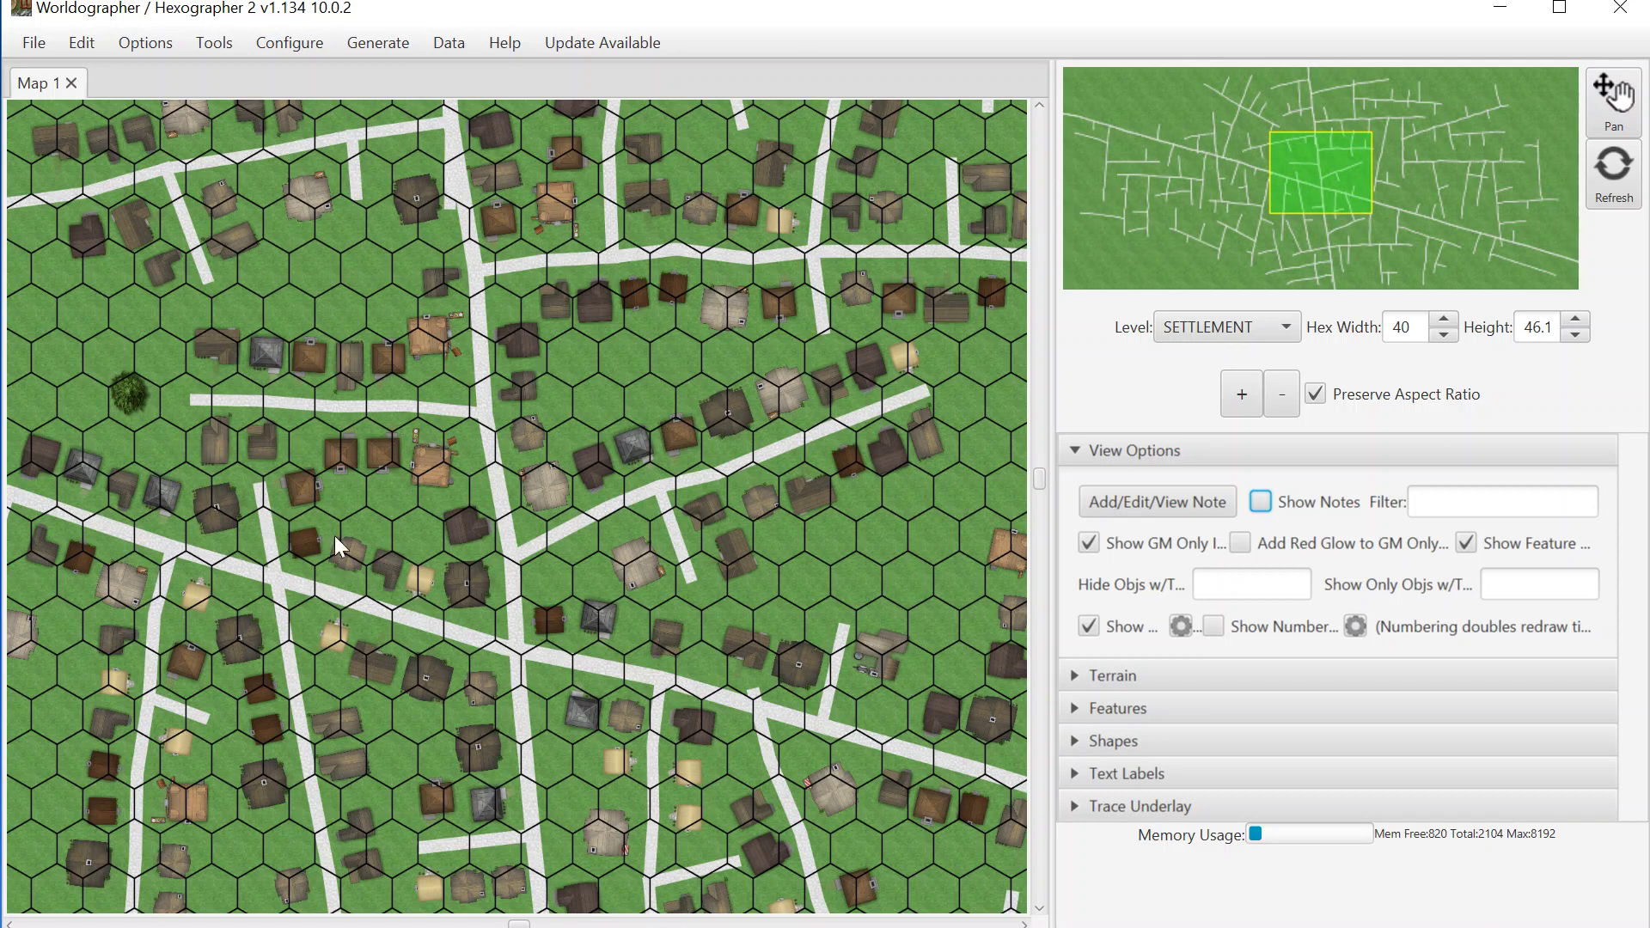
mouse_move(1313, 175)
left_mouse_down()
mouse_move(1187, 168)
mouse_move(1316, 189)
left_mouse_up()
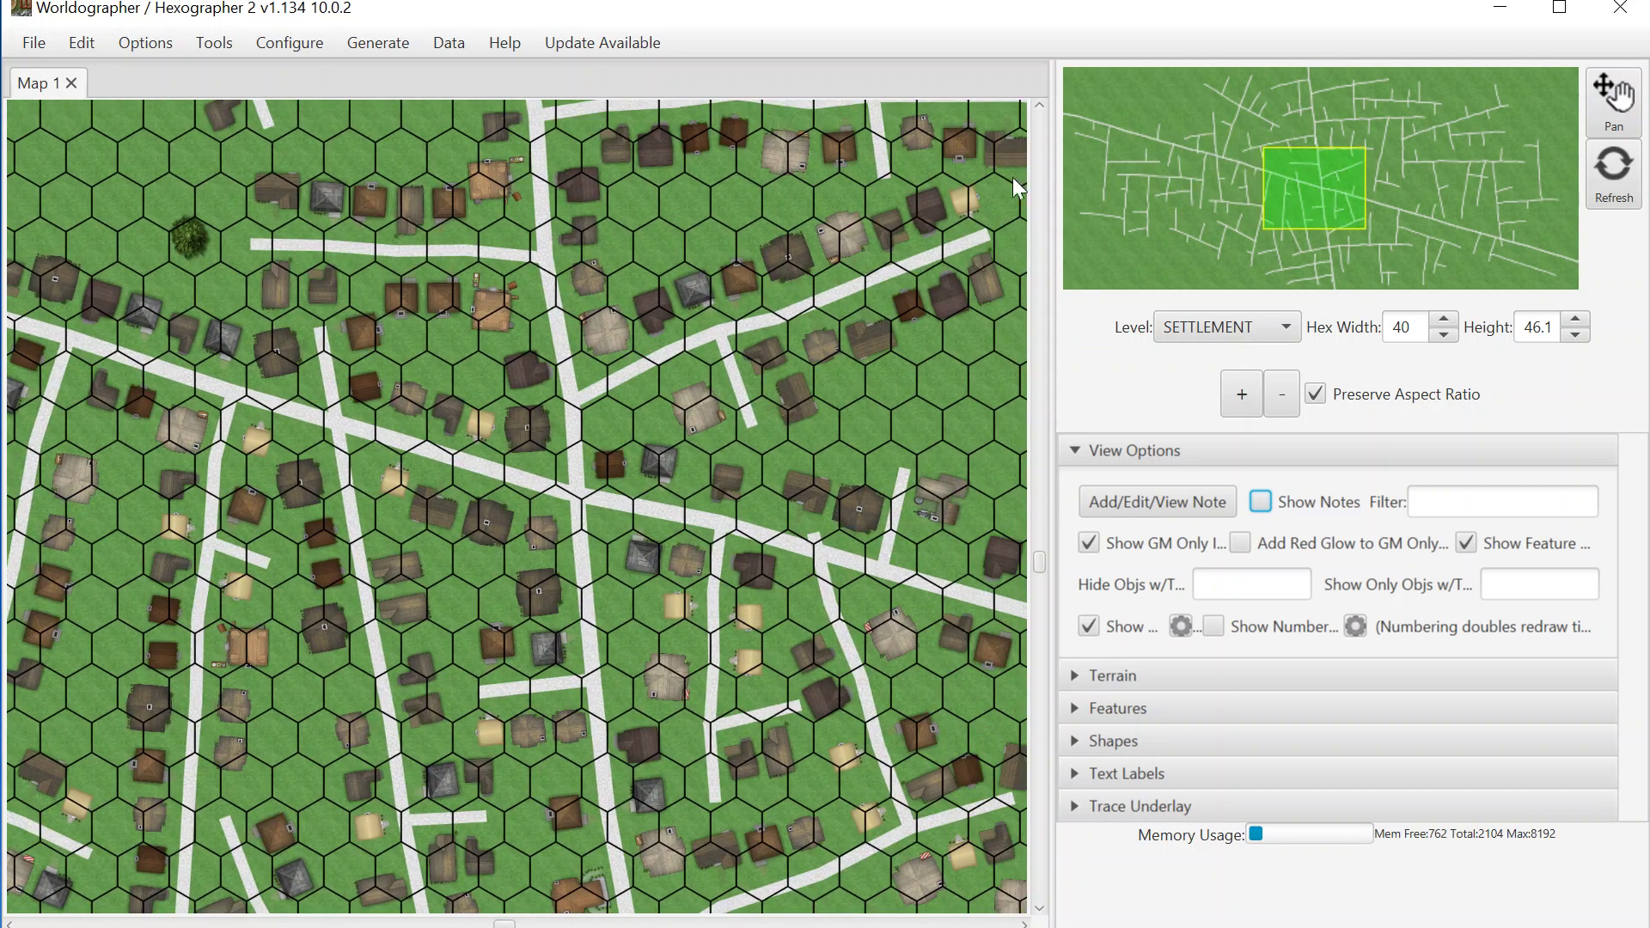
left_click(281, 44)
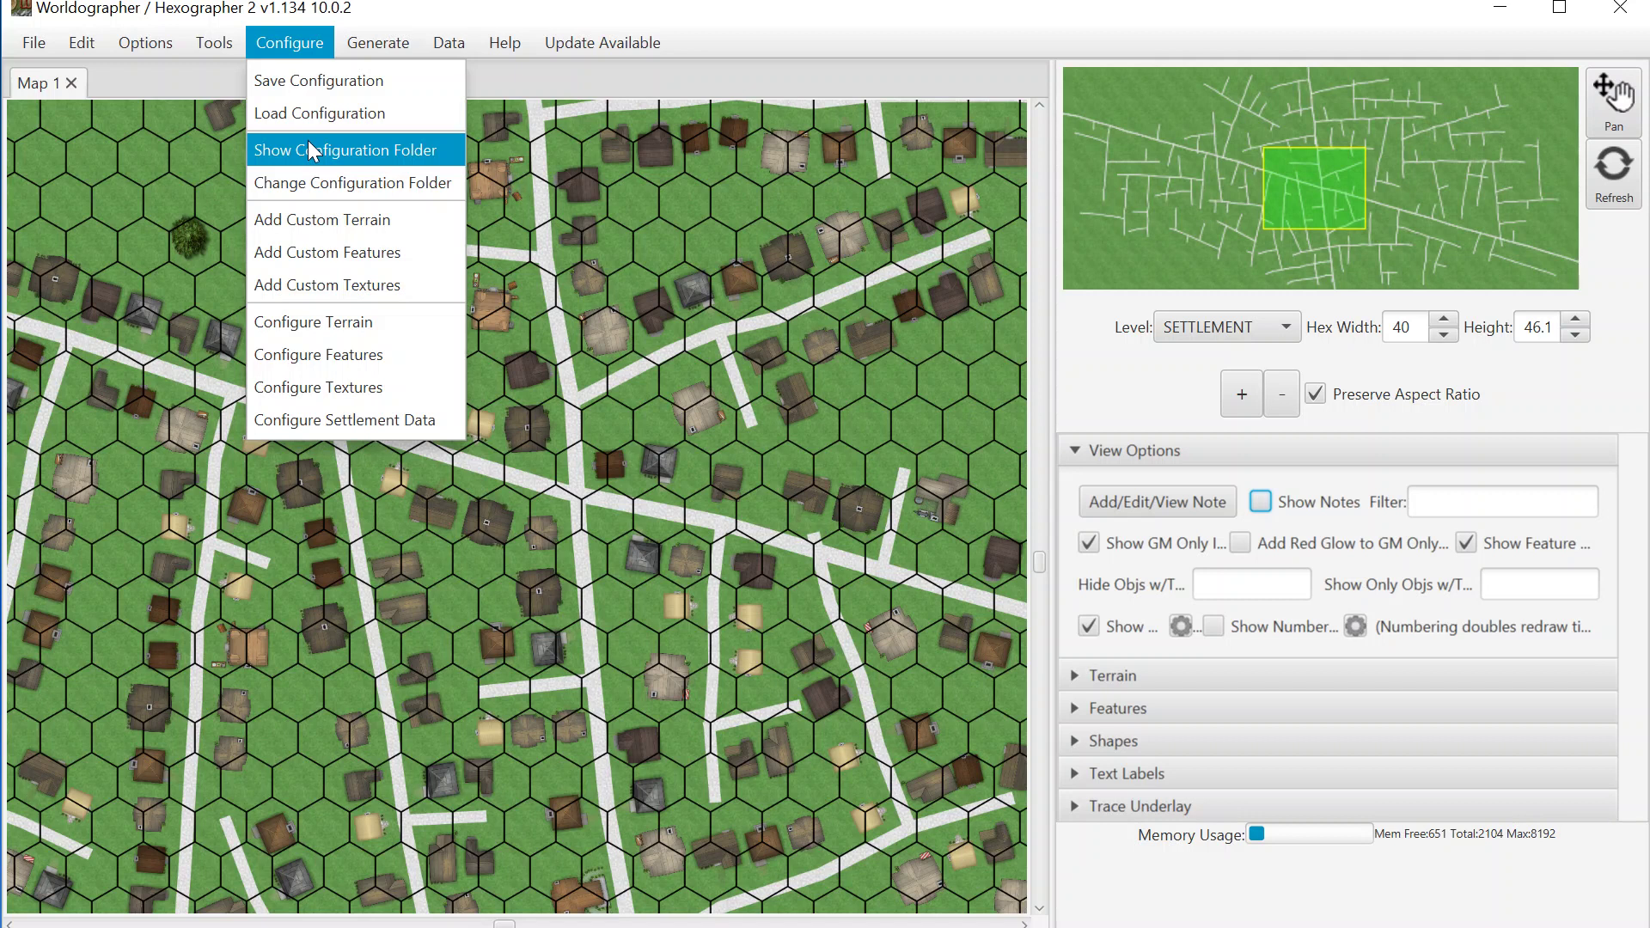
left_click(1083, 347)
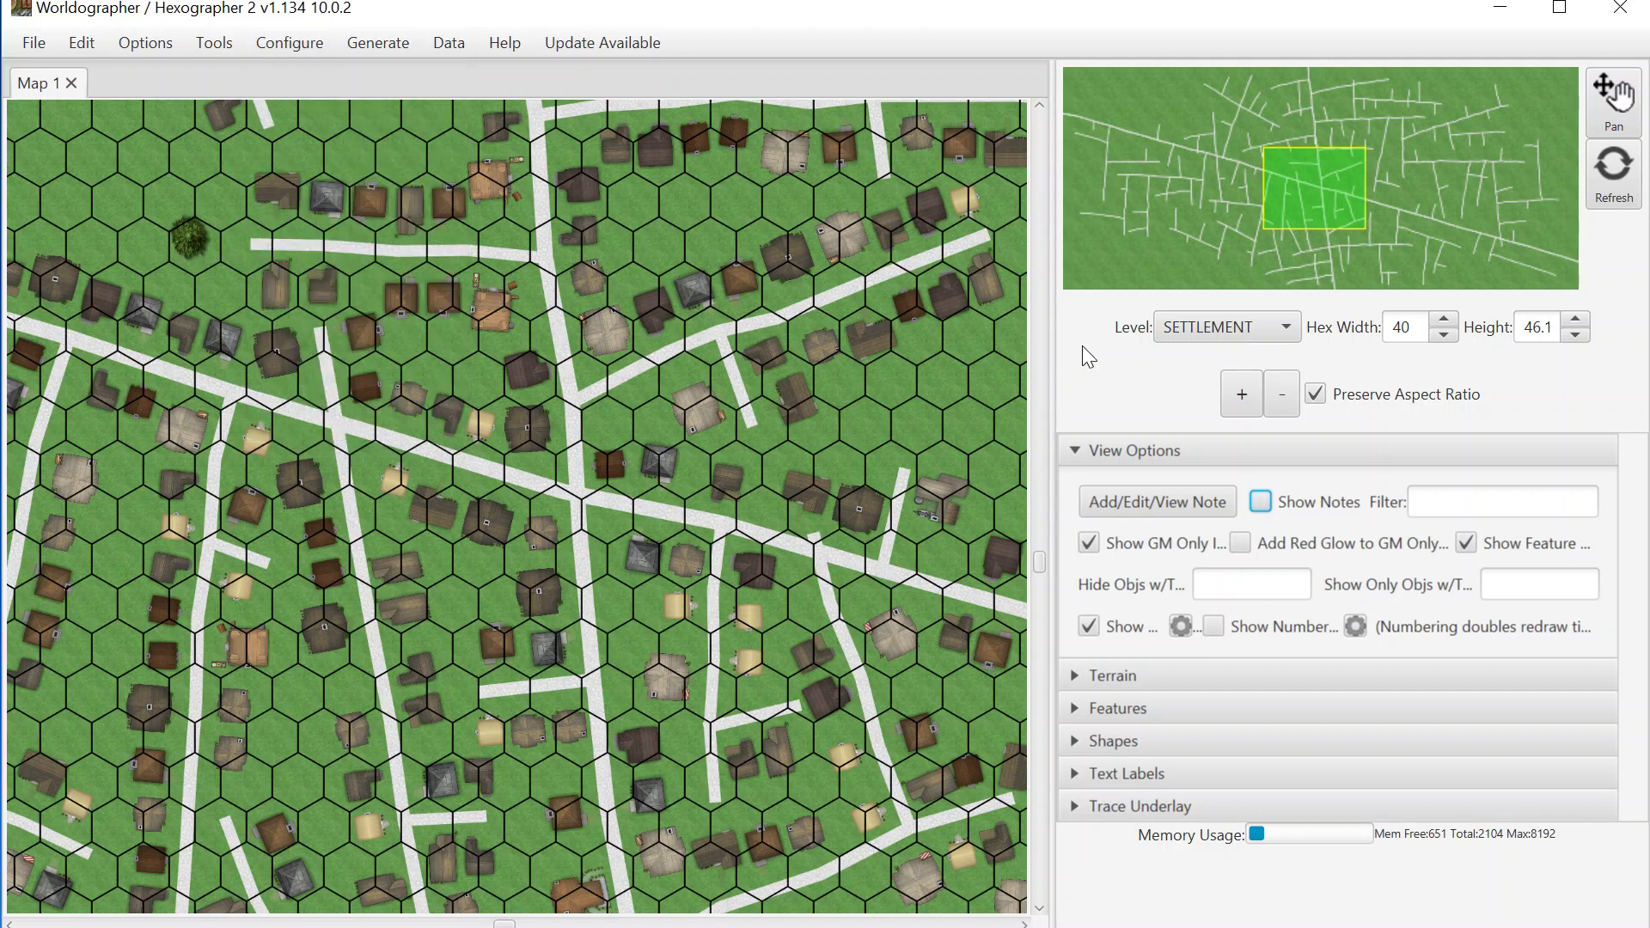
Inspect the buildings around the settlement's main crossroads up close.
left_click(1241, 392)
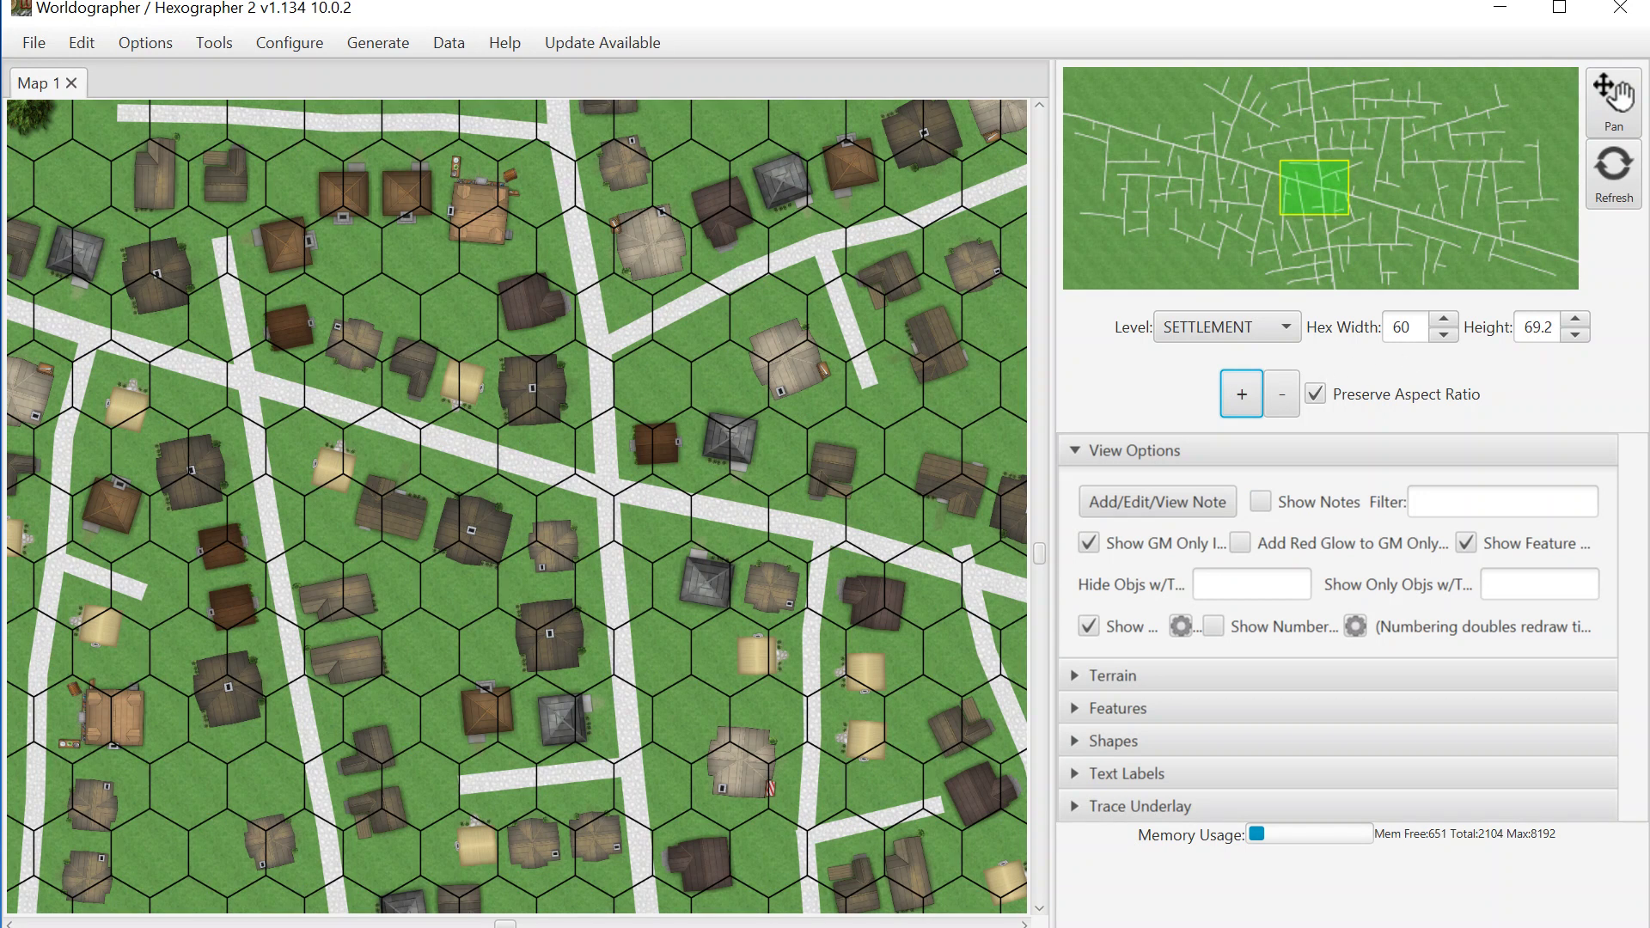
left_click(1251, 389)
left_click(1251, 389)
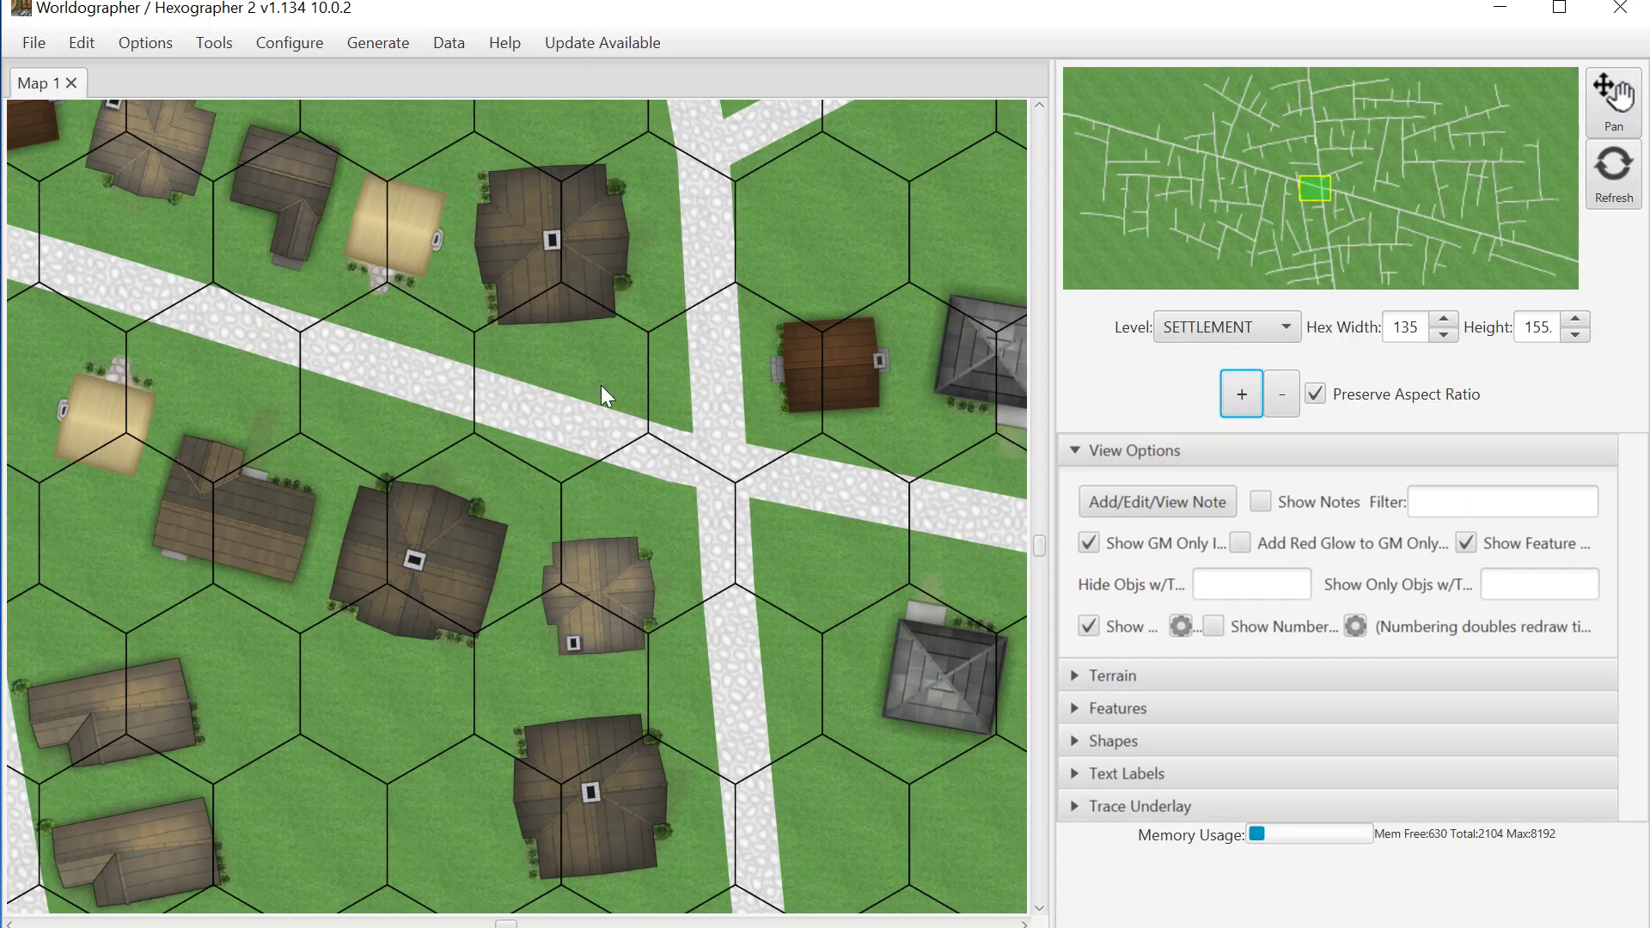
Look up the location of the configuration folder for custom icons and dismiss the notice.
left_click(301, 48)
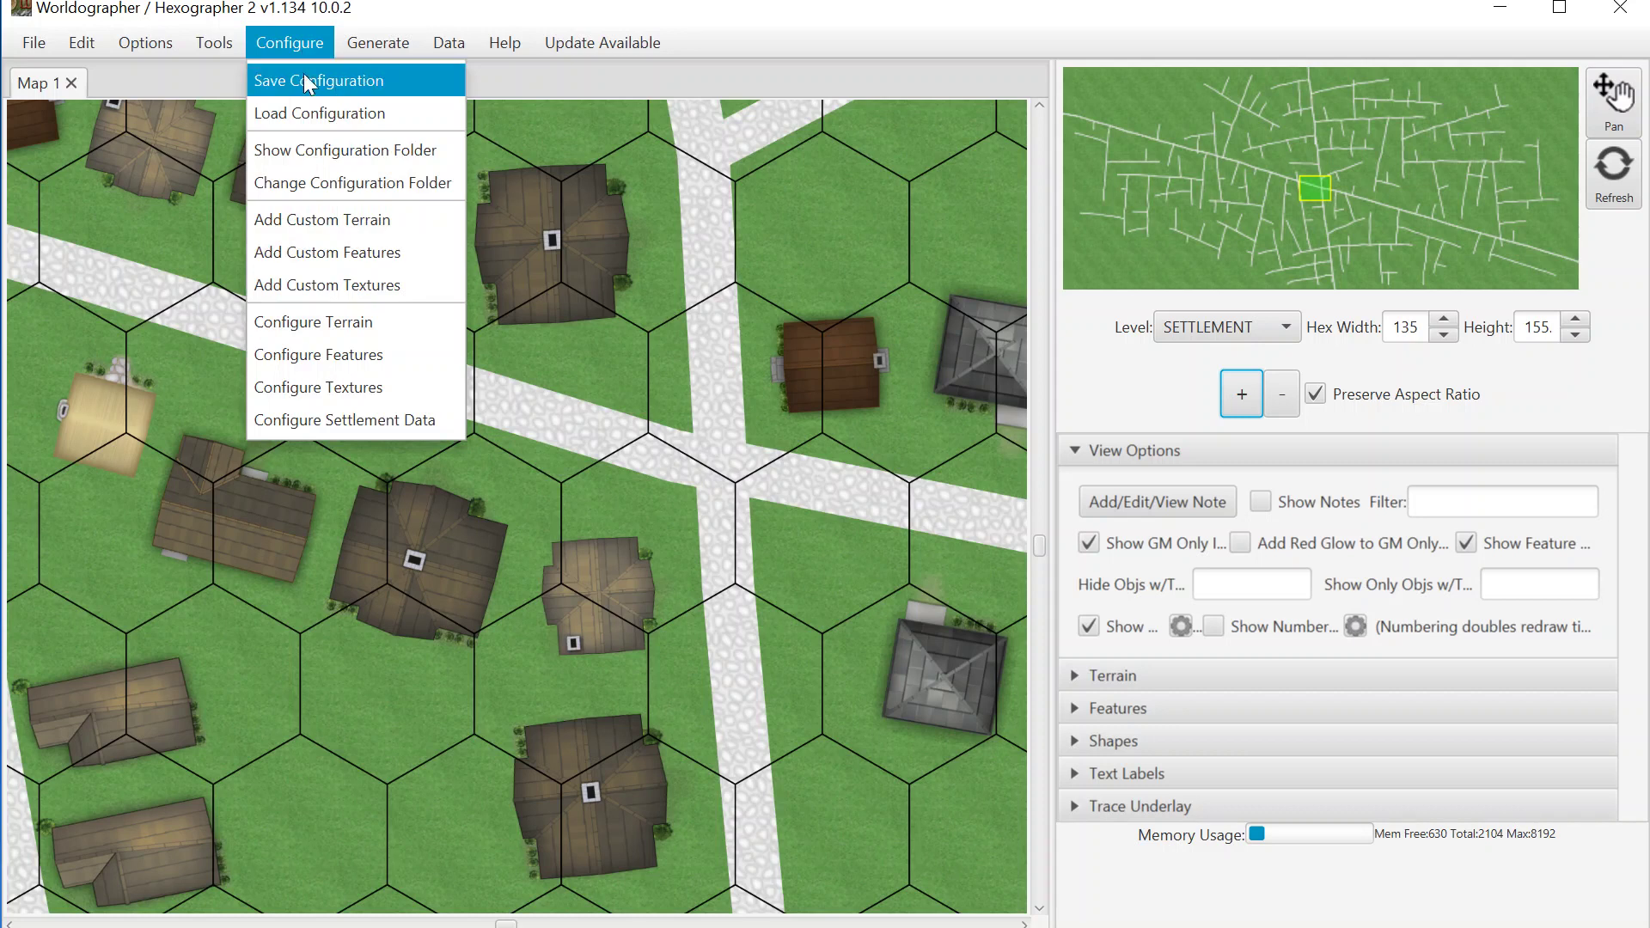
left_click(334, 157)
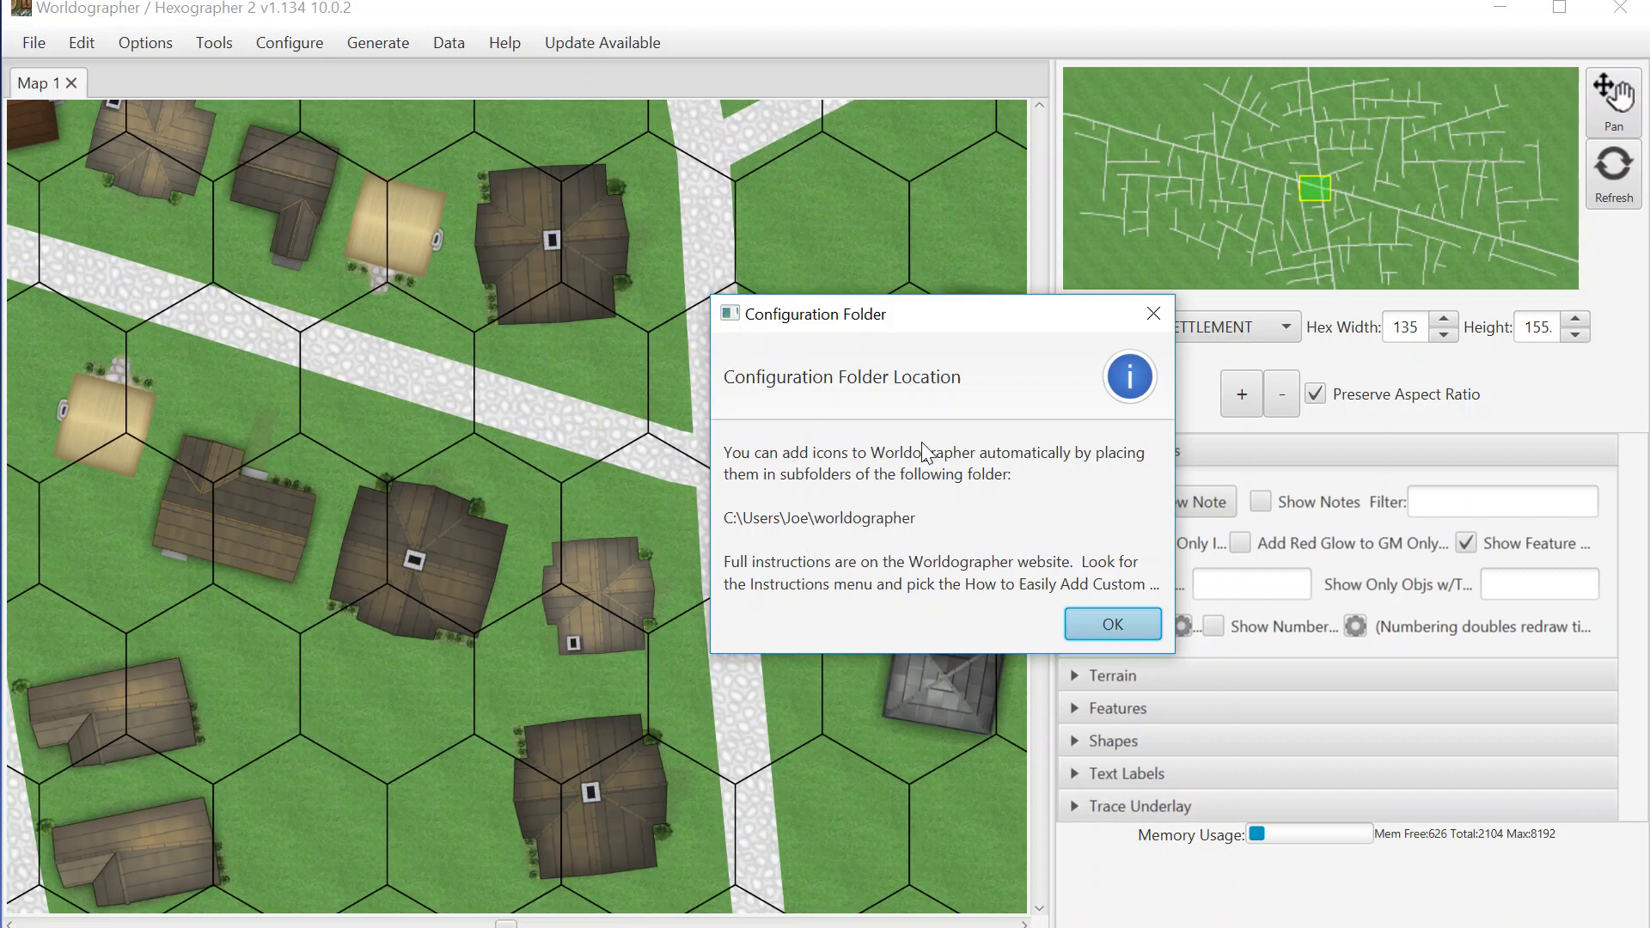
left_click(1101, 624)
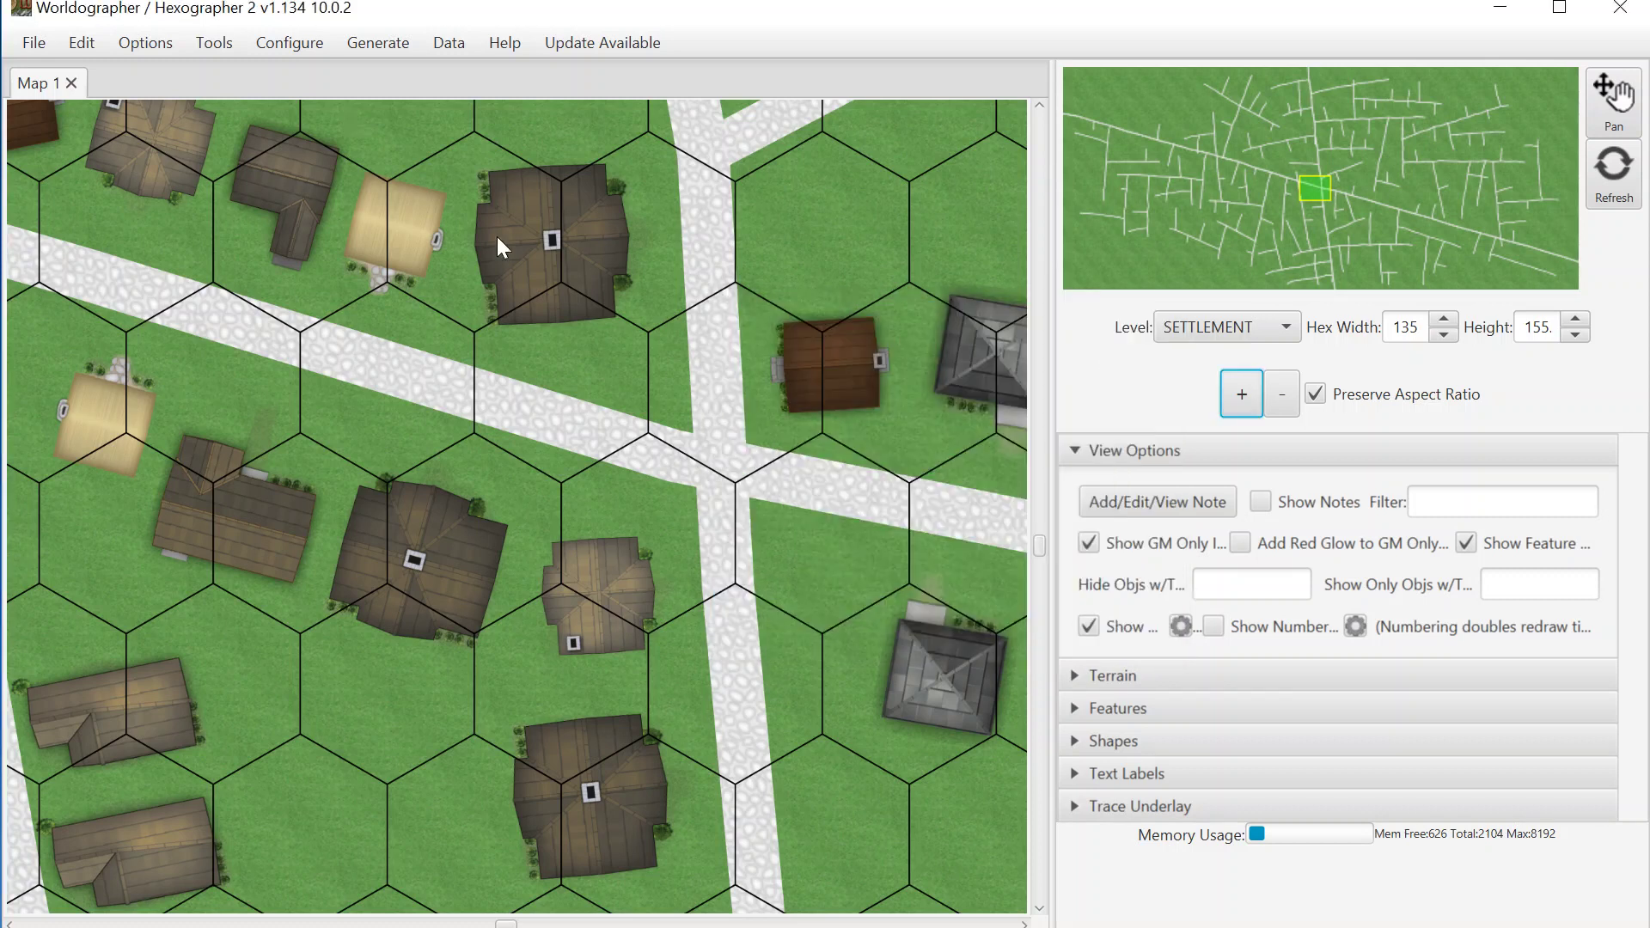
left_click(292, 45)
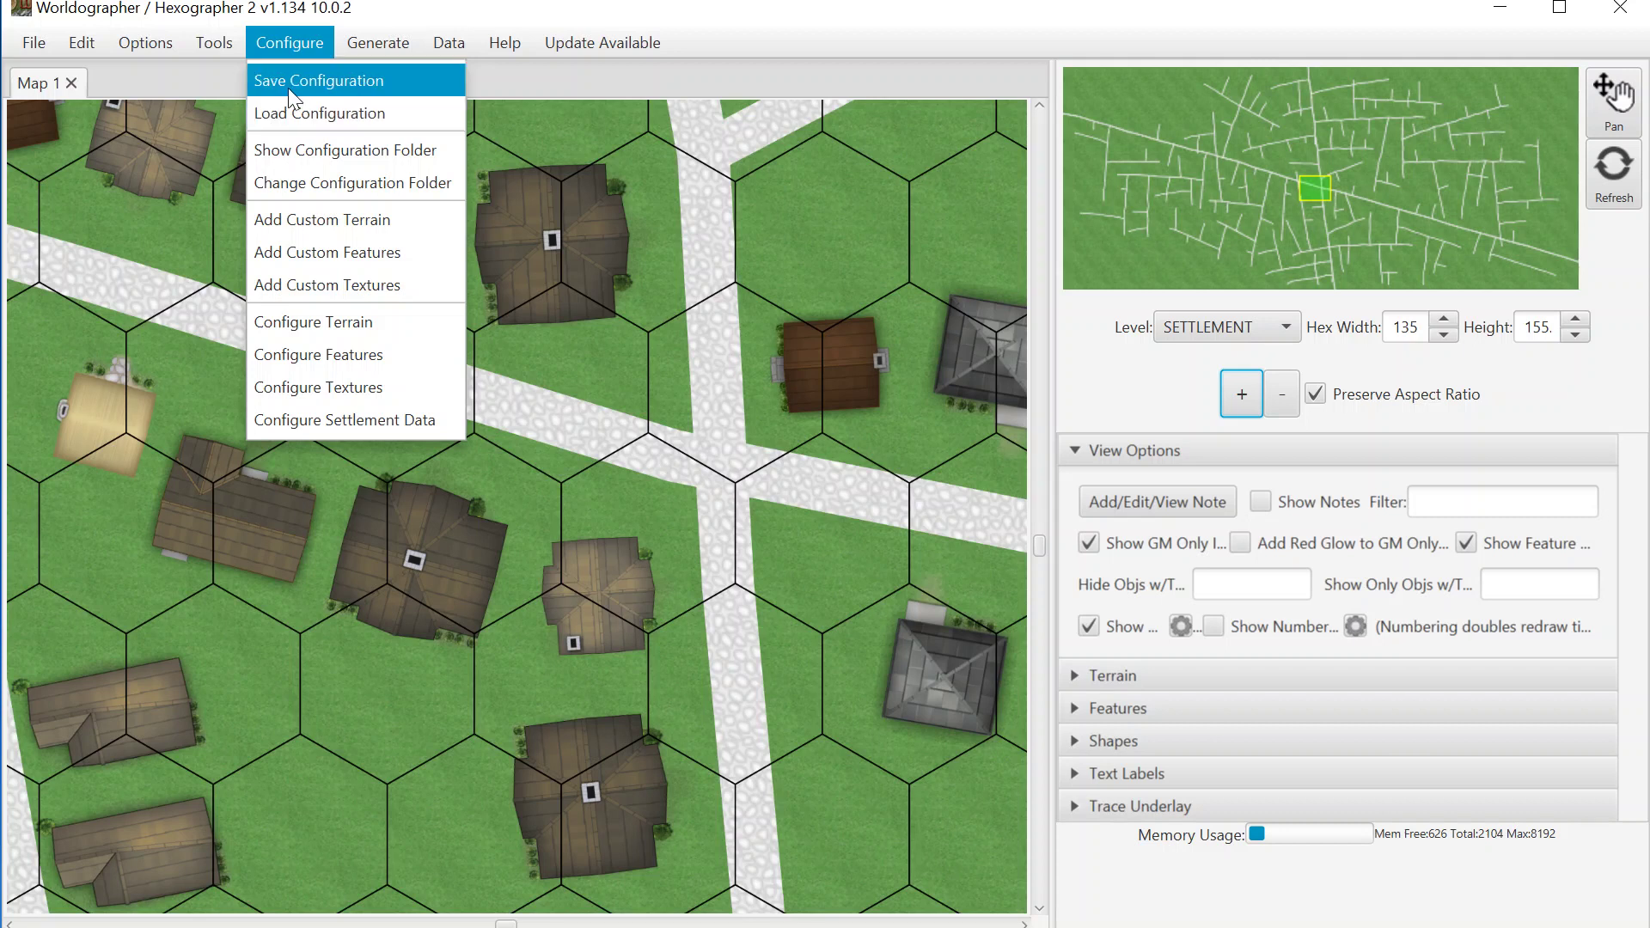
left_click(297, 181)
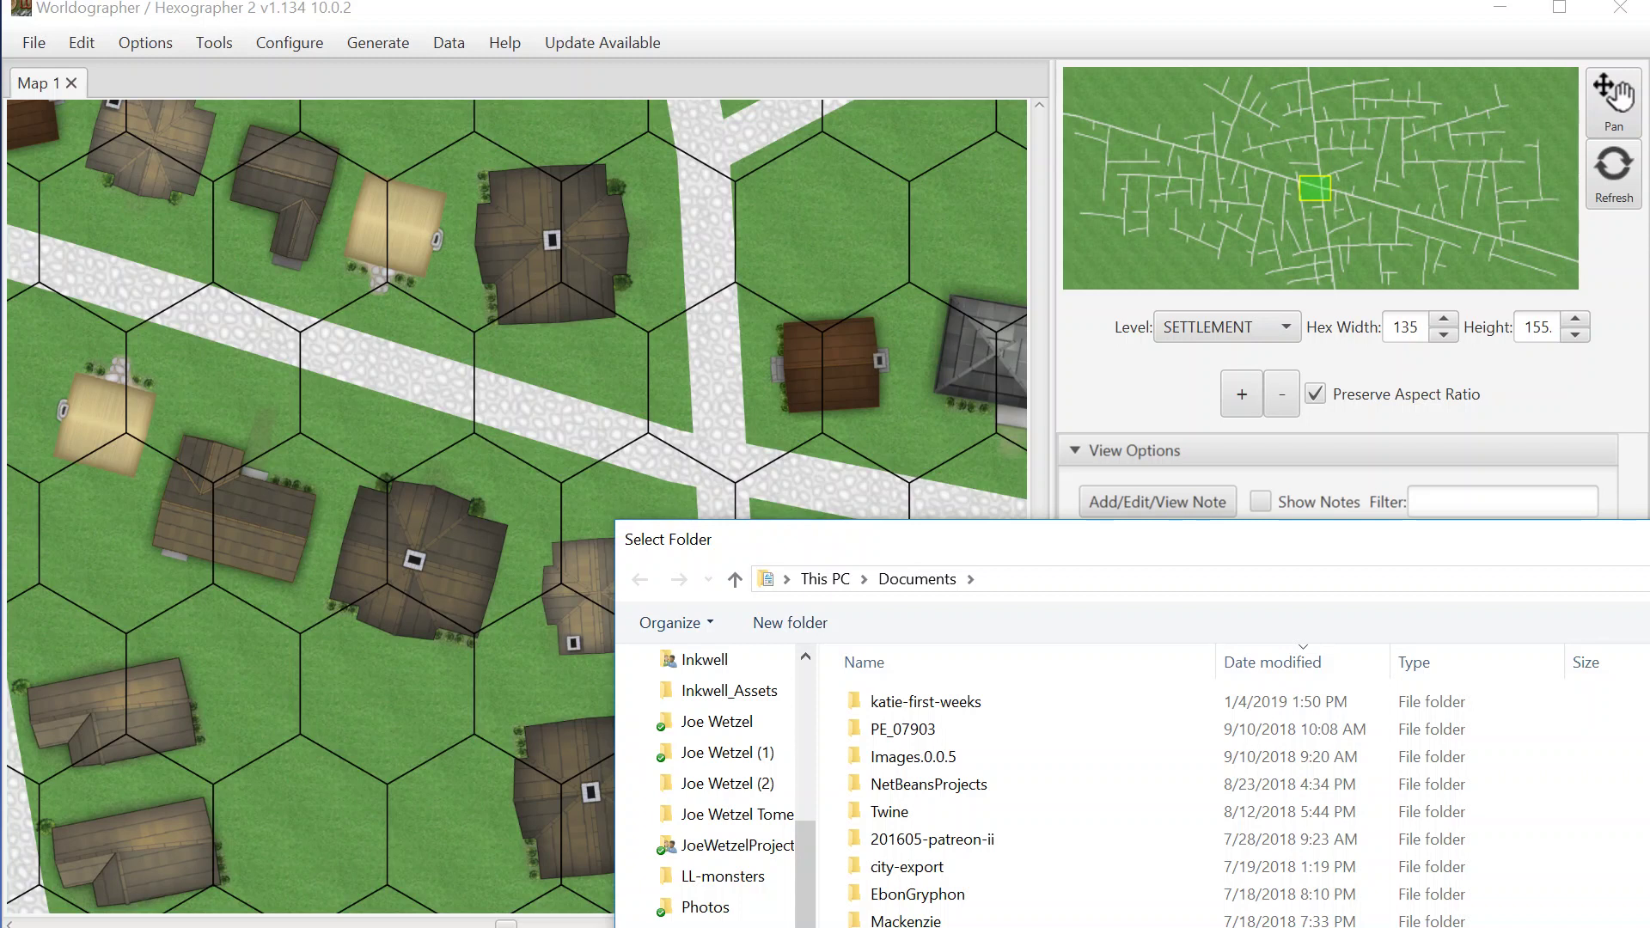
key("Escape")
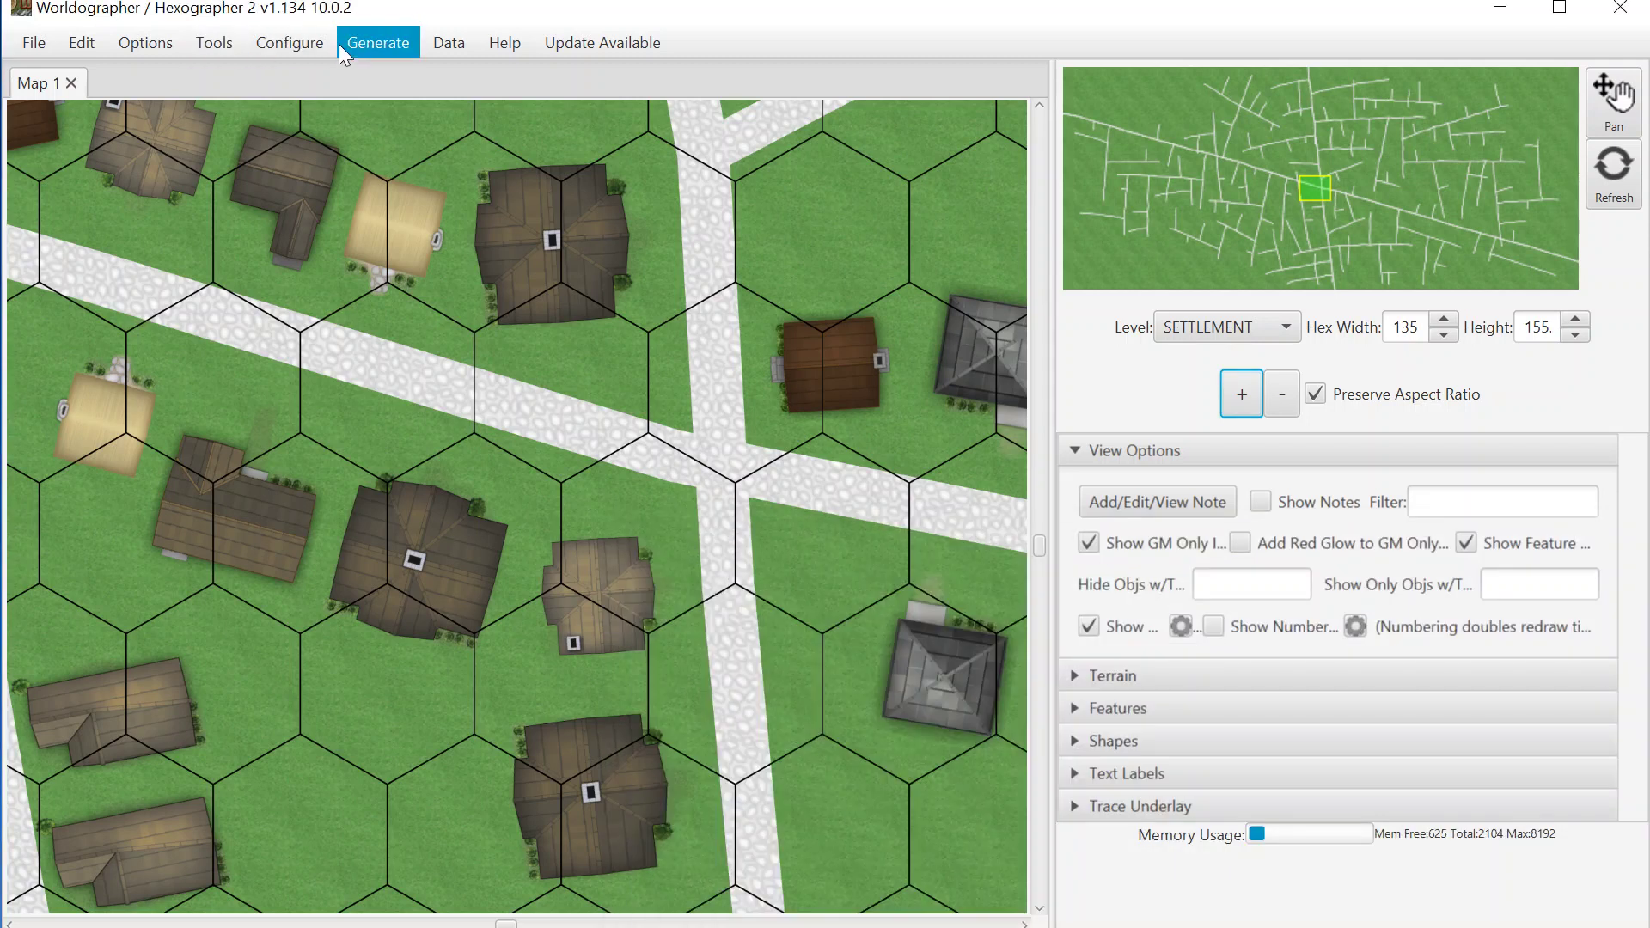
Load settlementconfig-modern.xml into the settlement data configuration, clearing the prior data.
left_click(292, 40)
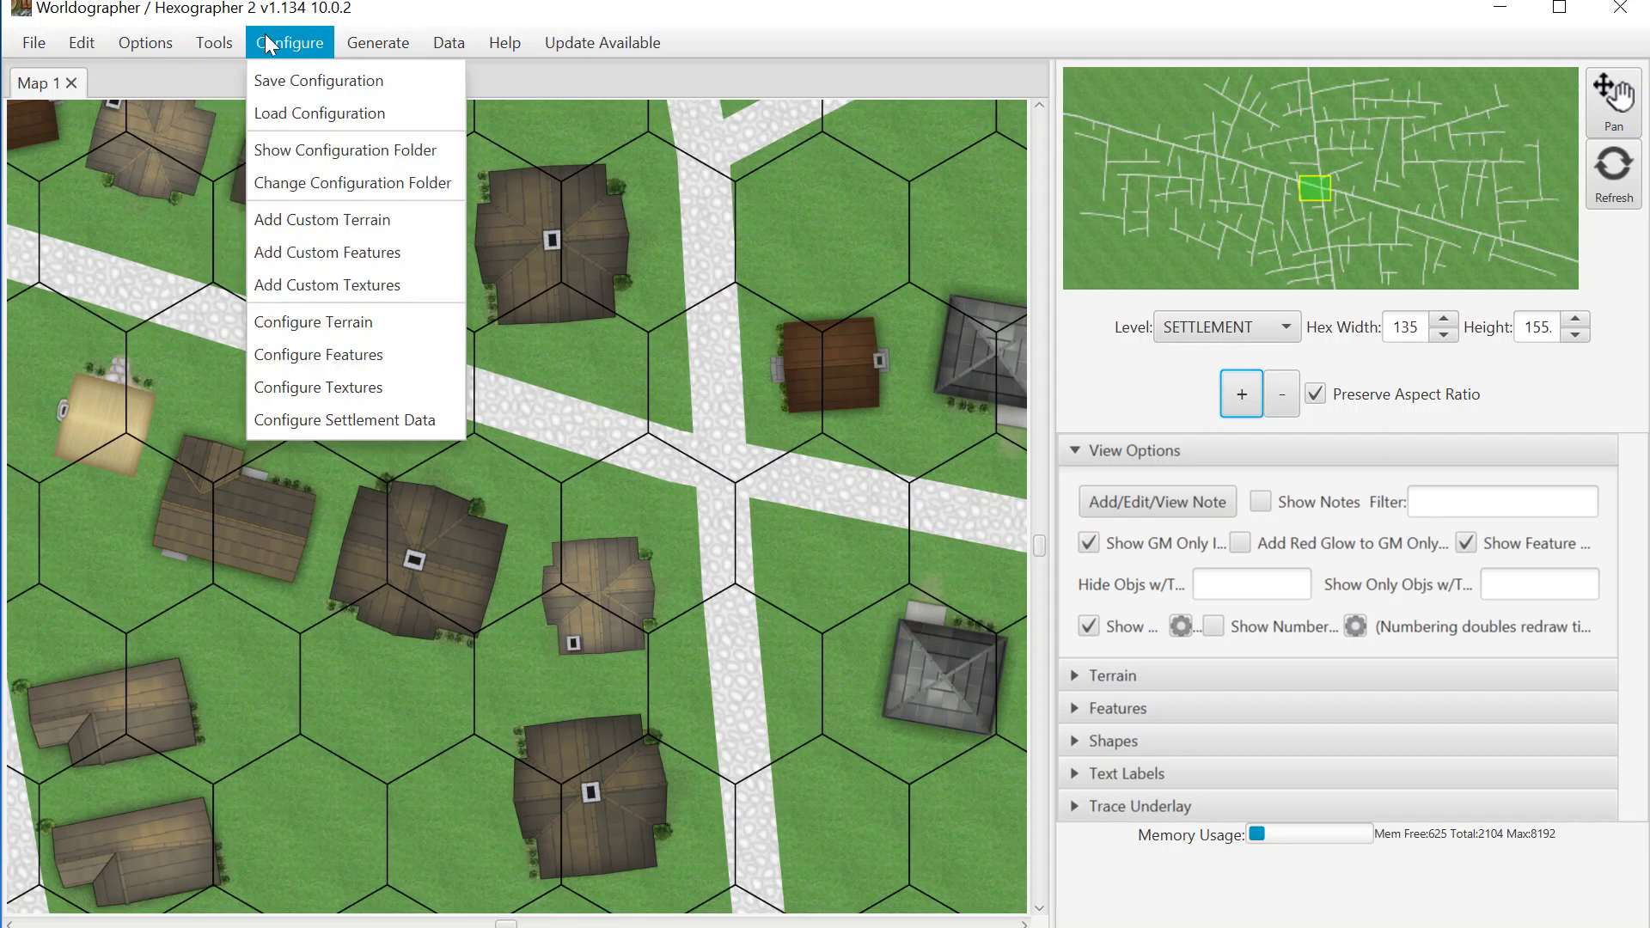
left_click(348, 421)
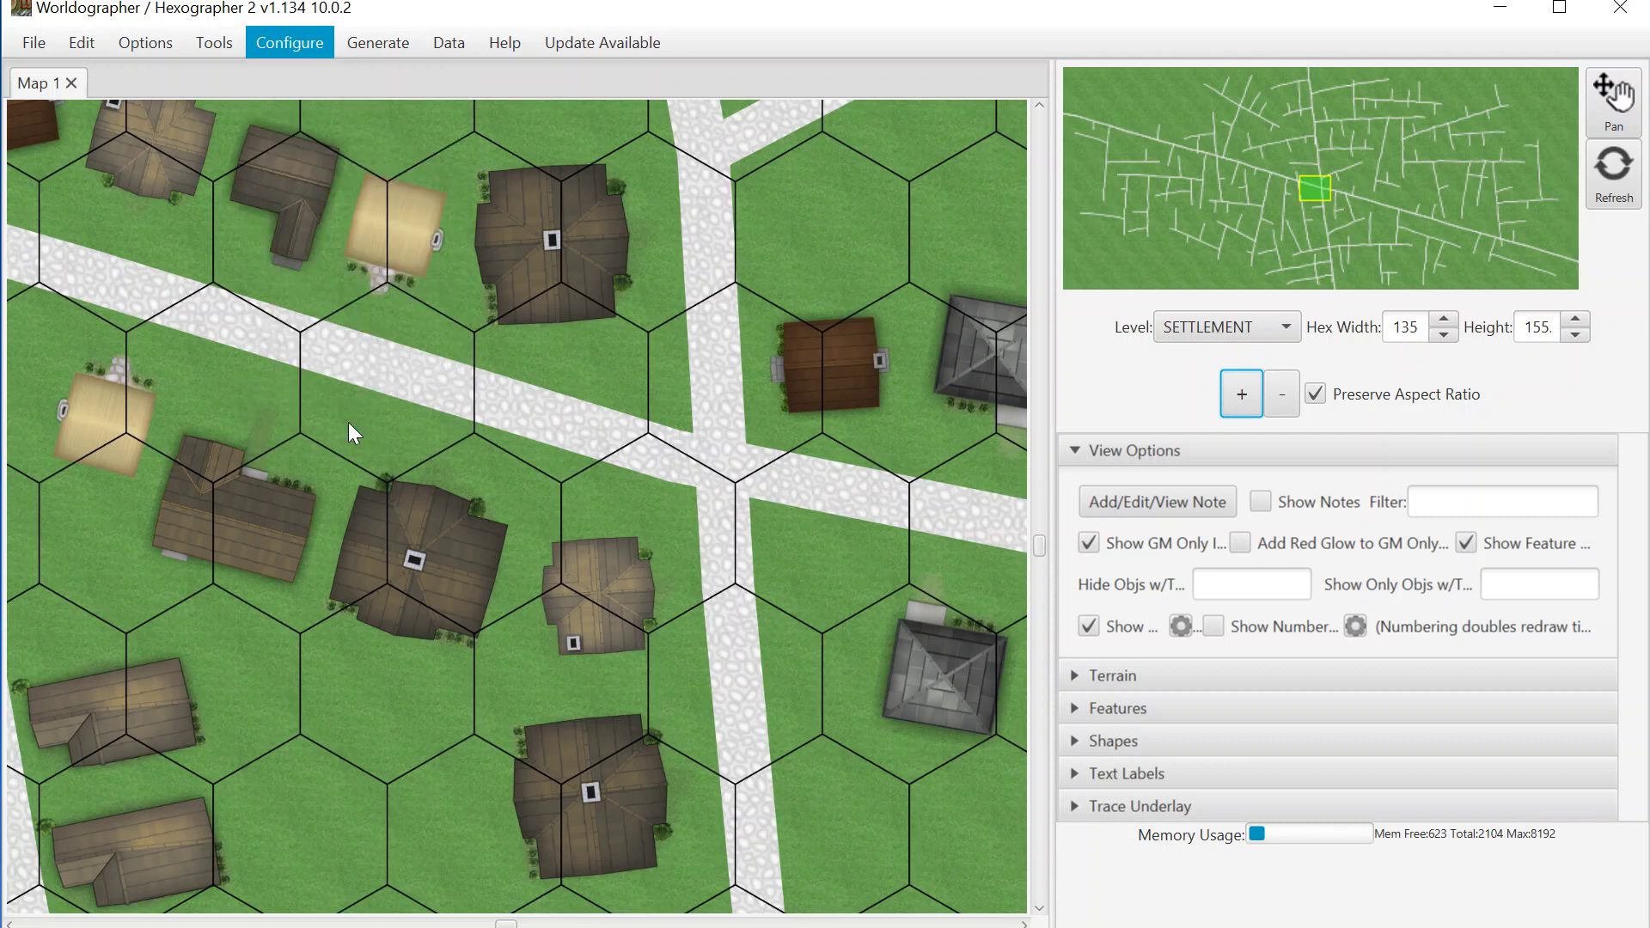
left_click_drag(1298, 430, 544, 207)
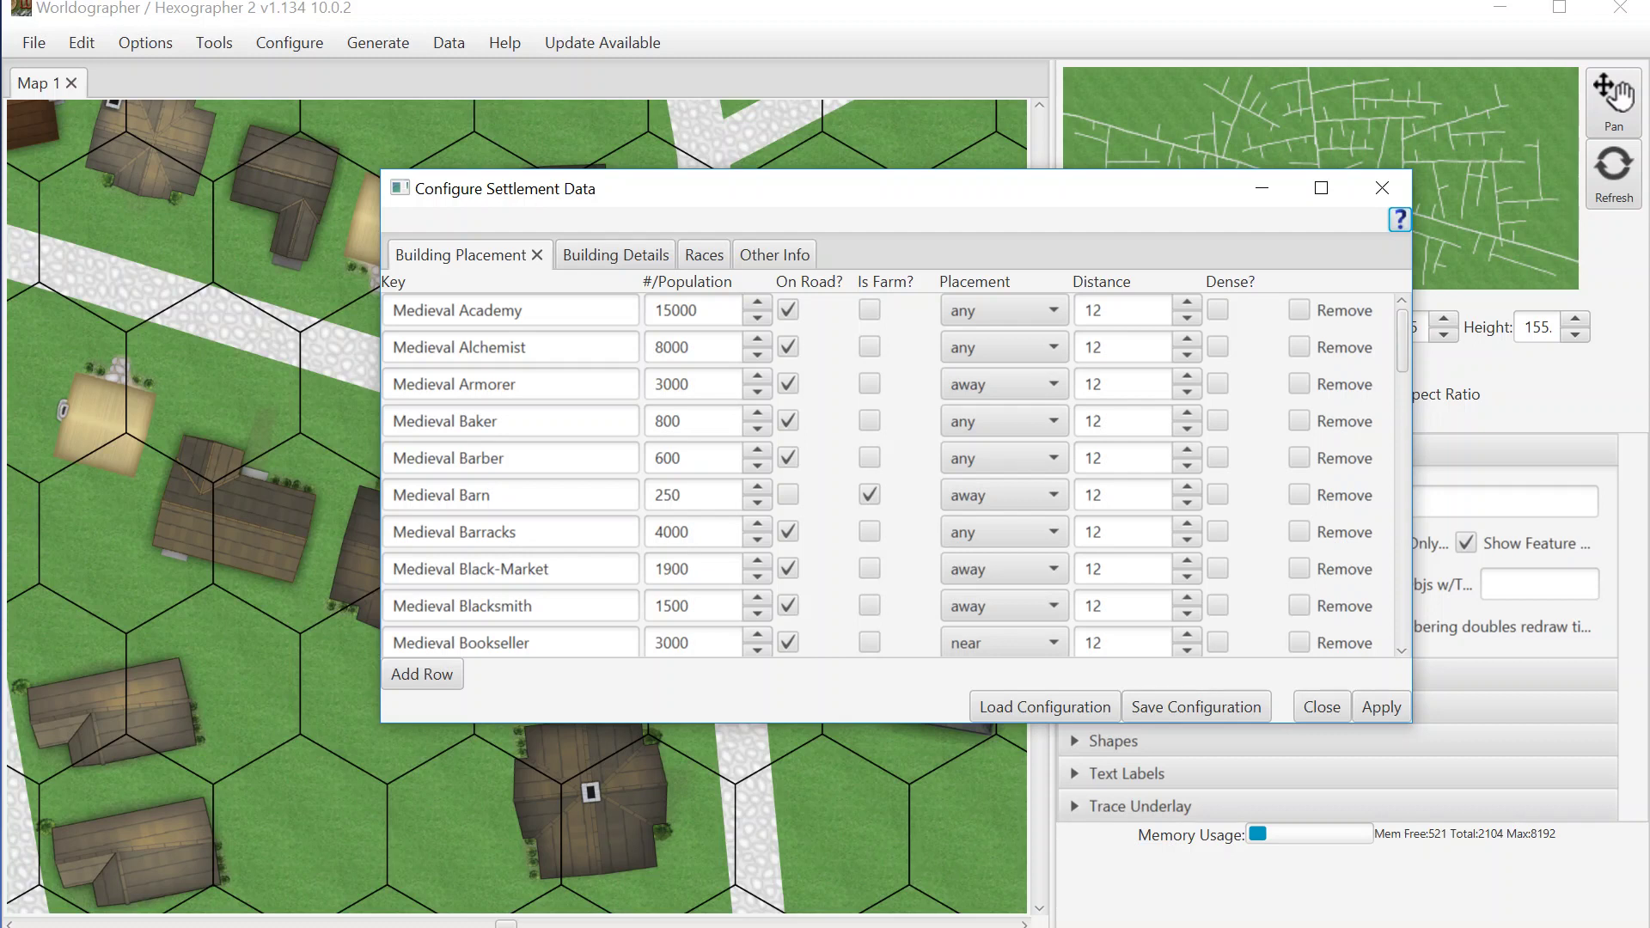
left_click(1075, 703)
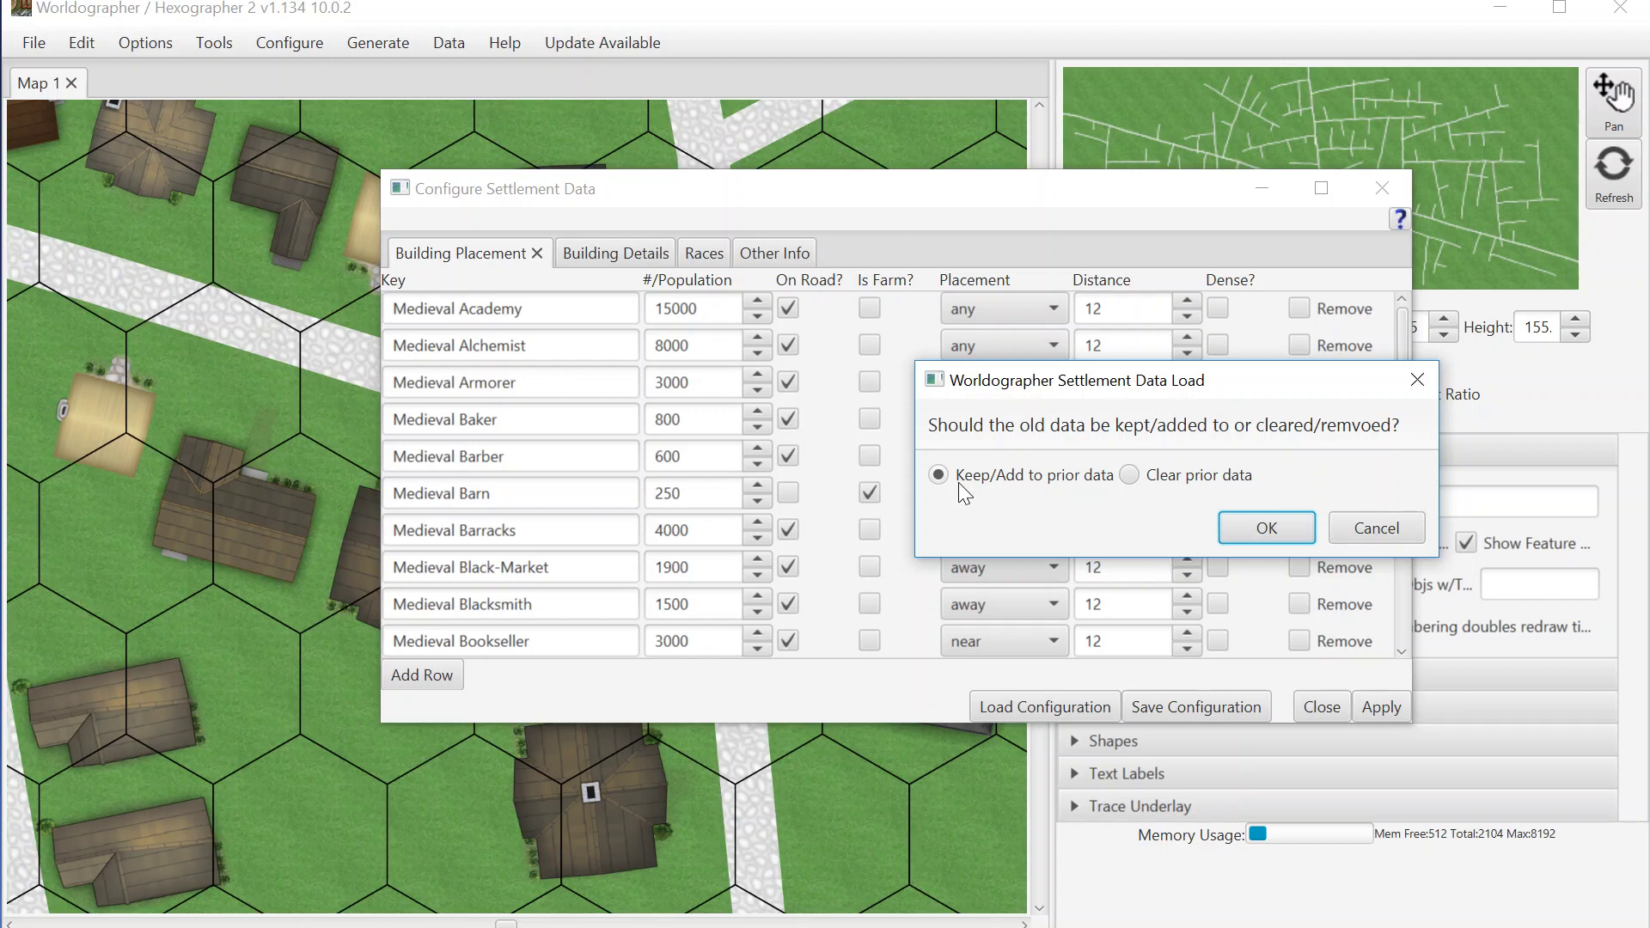
left_click(1127, 475)
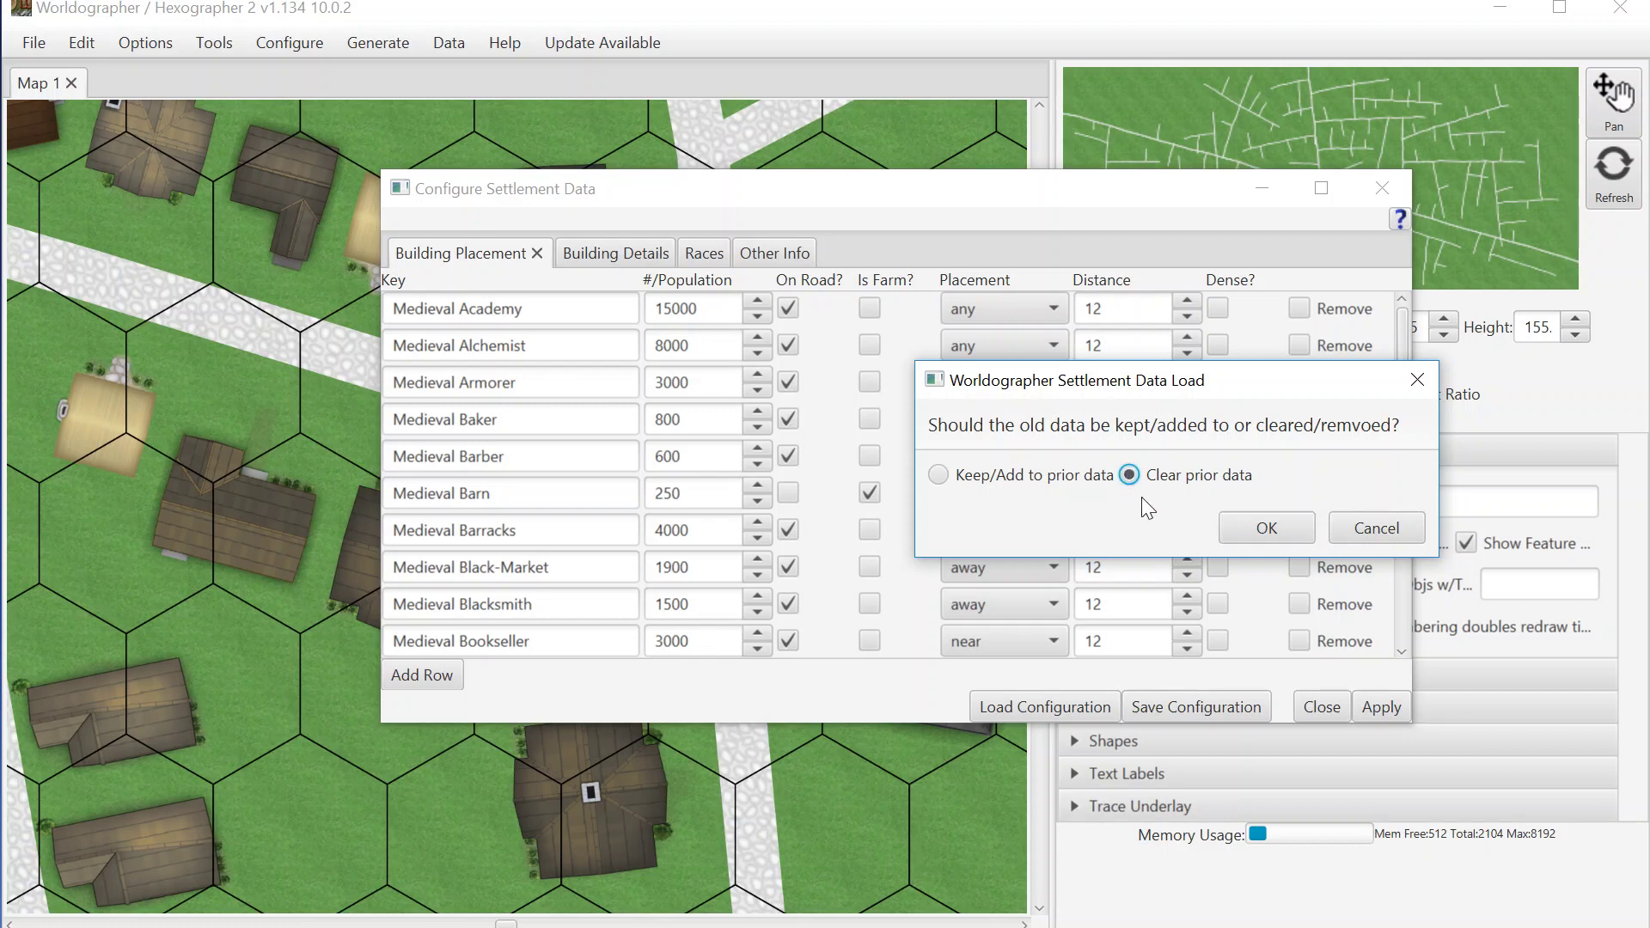
left_click(1267, 529)
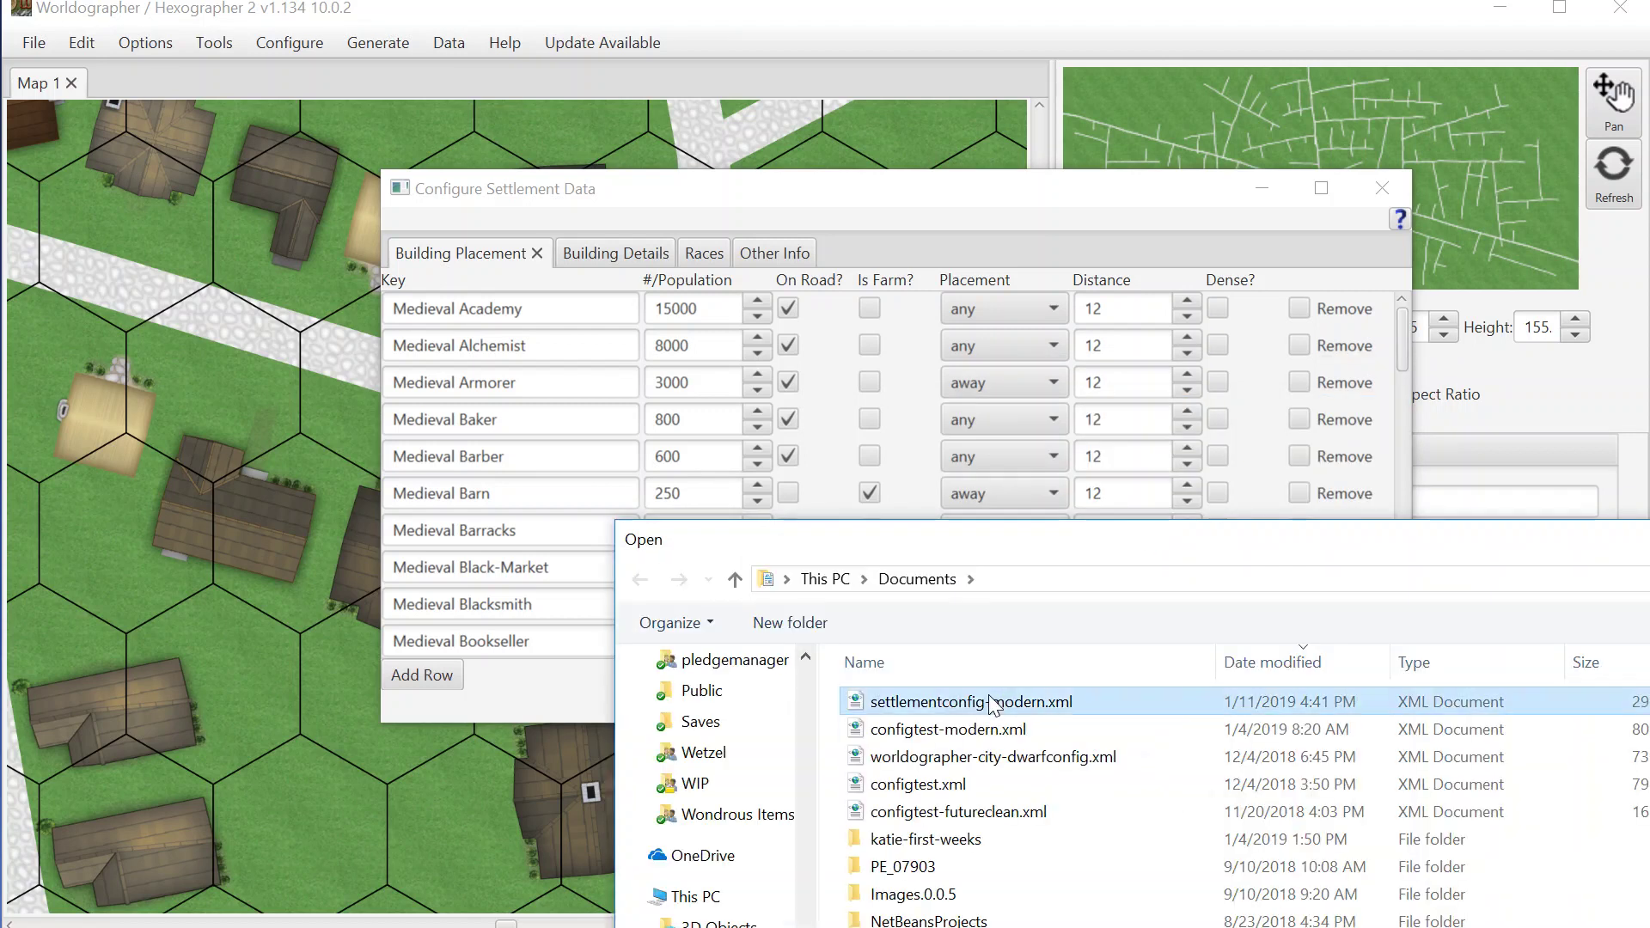
double_click(995, 698)
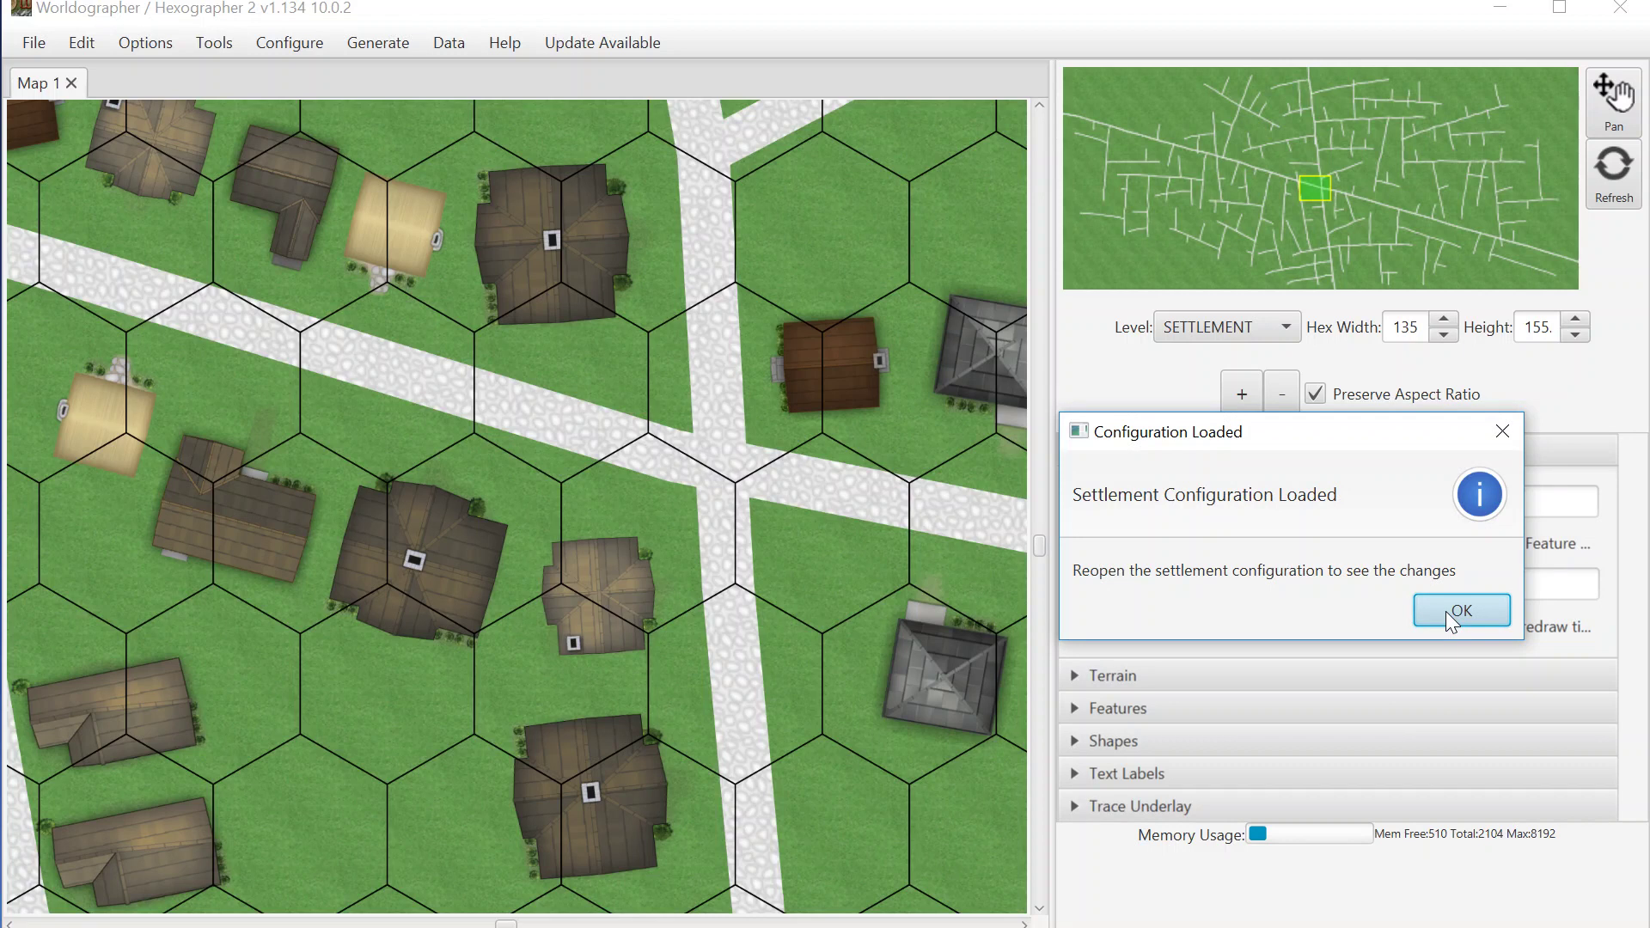
left_click(1449, 614)
Reopen the settlement data configuration and review the building placement rows.
left_click(257, 43)
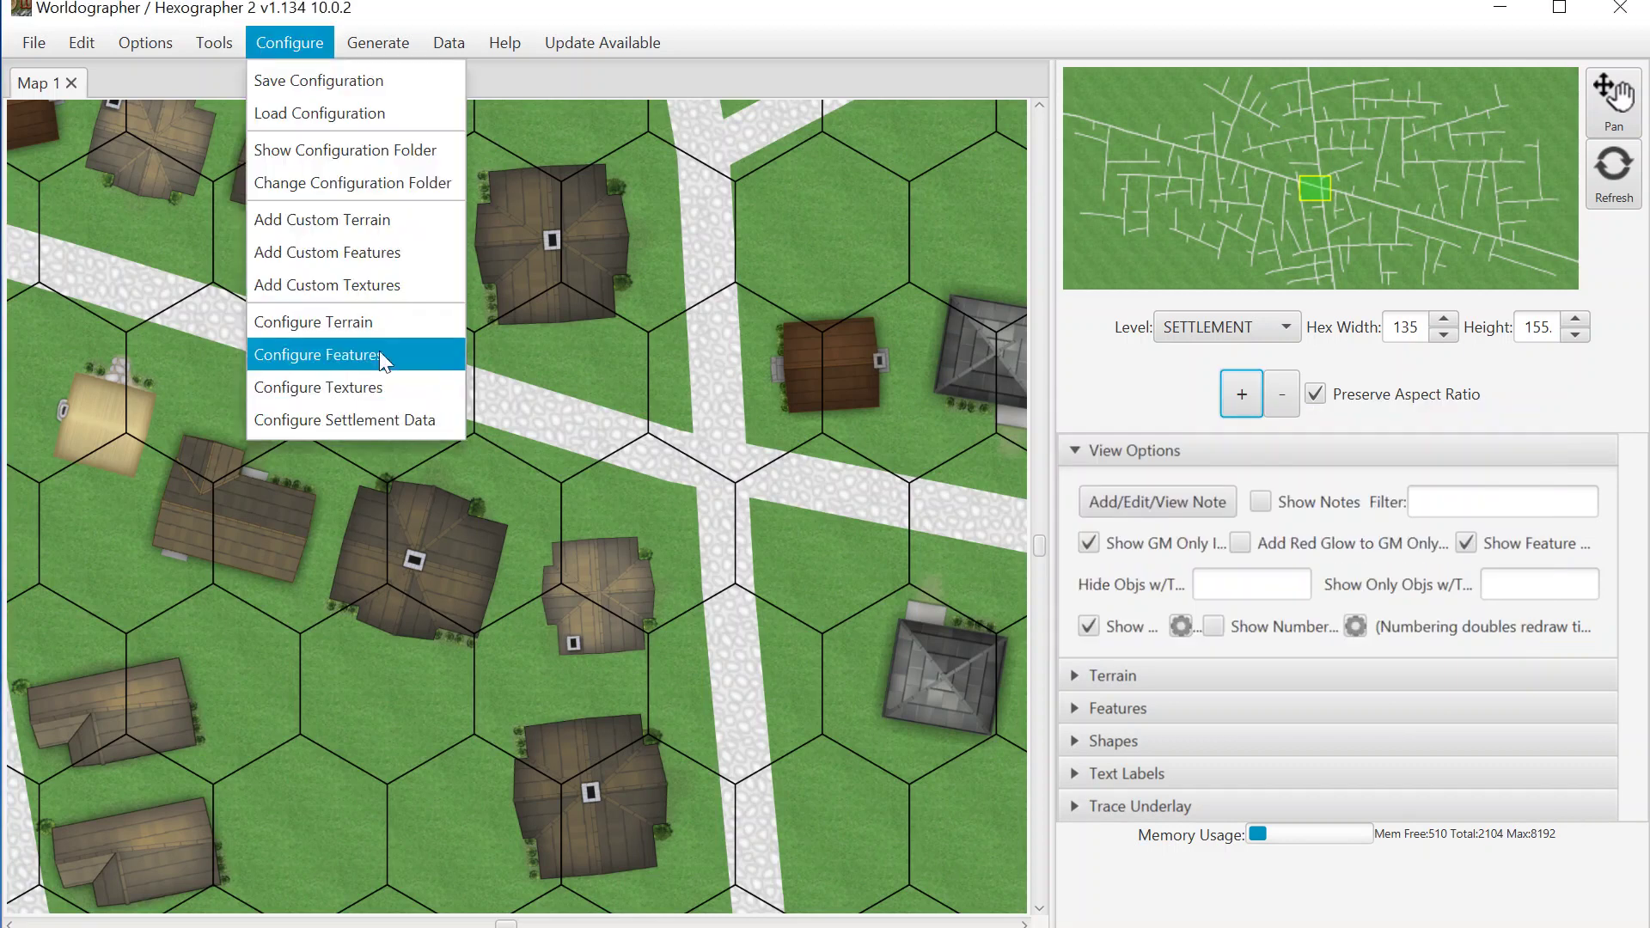
left_click(385, 422)
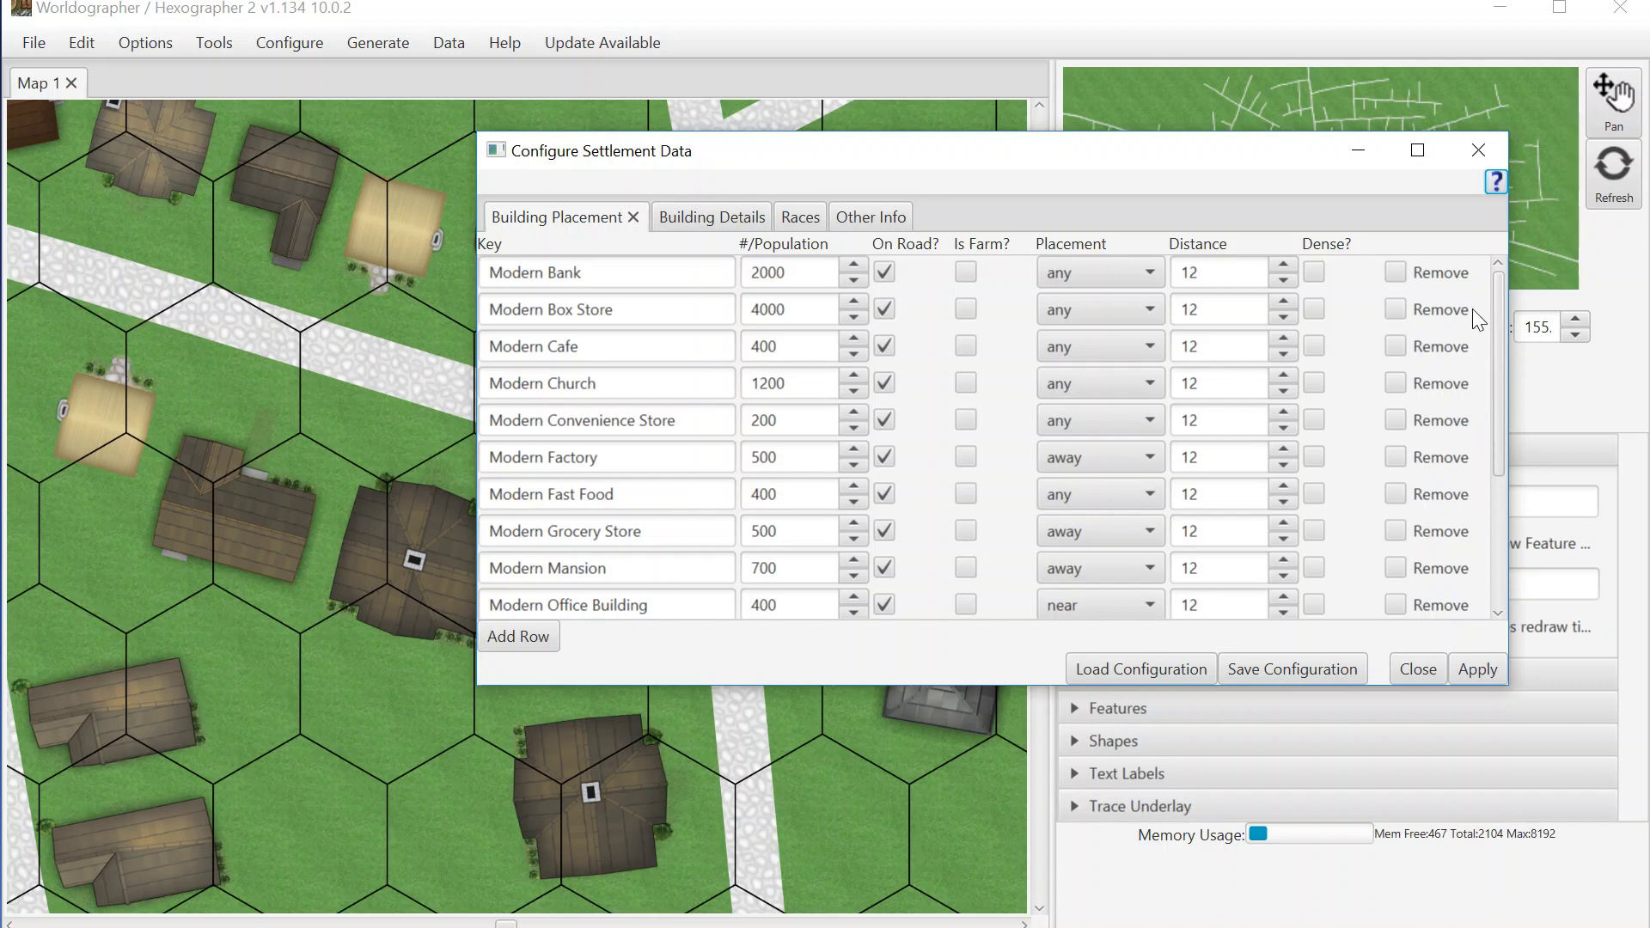
left_click_drag(1497, 312, 1483, 428)
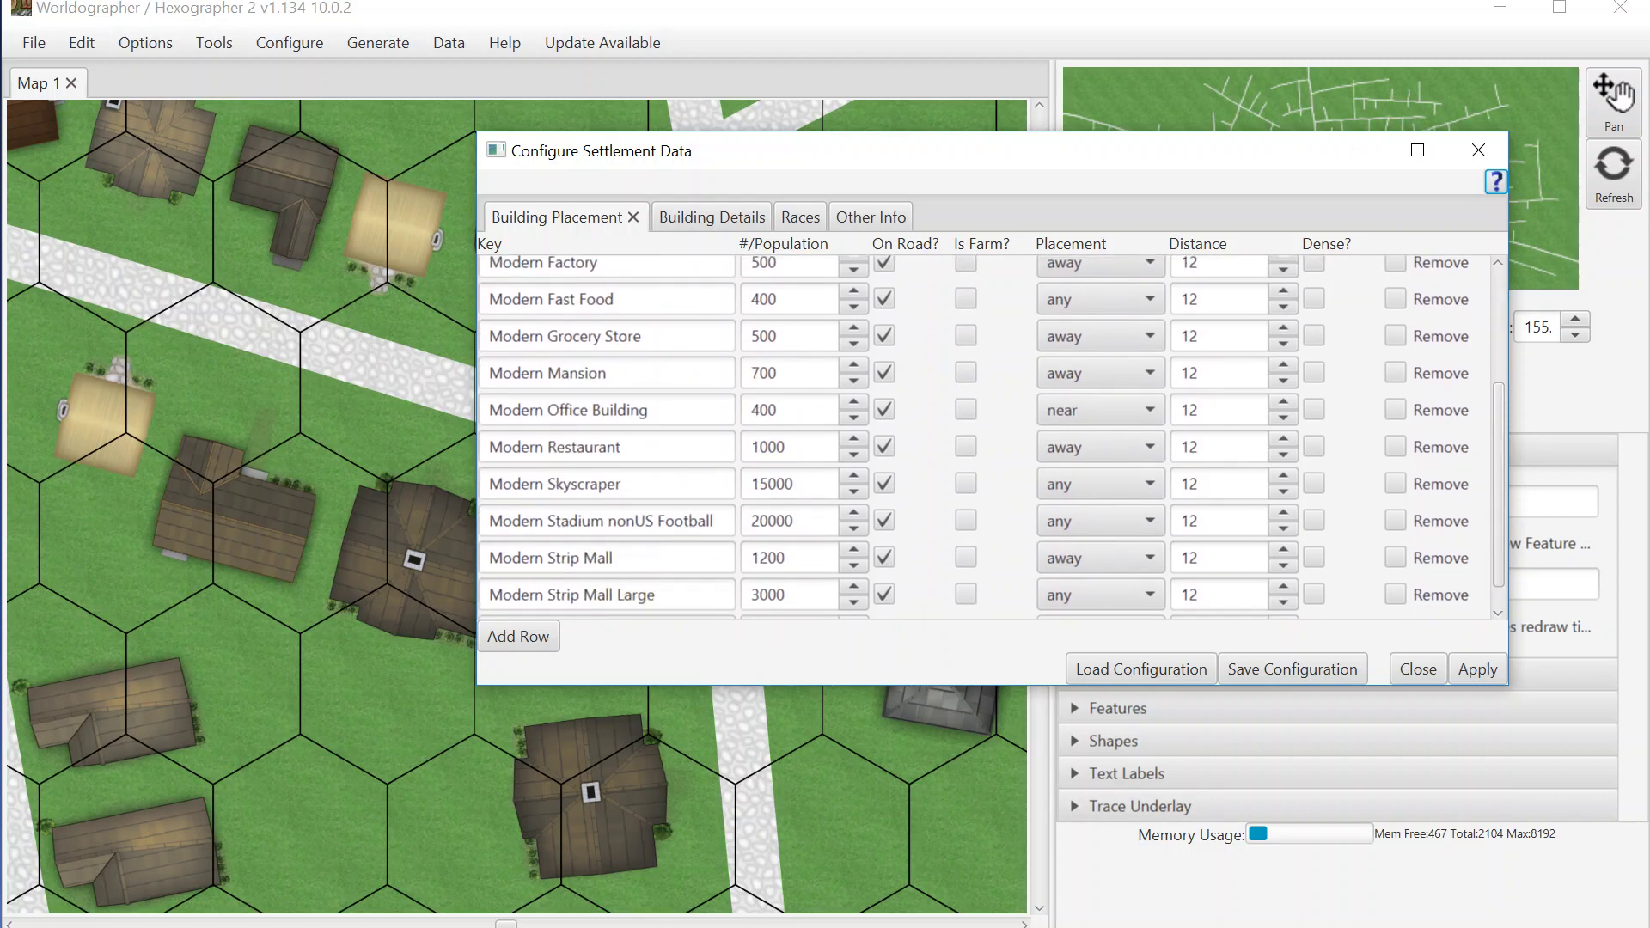
left_click_drag(1502, 477, 1496, 362)
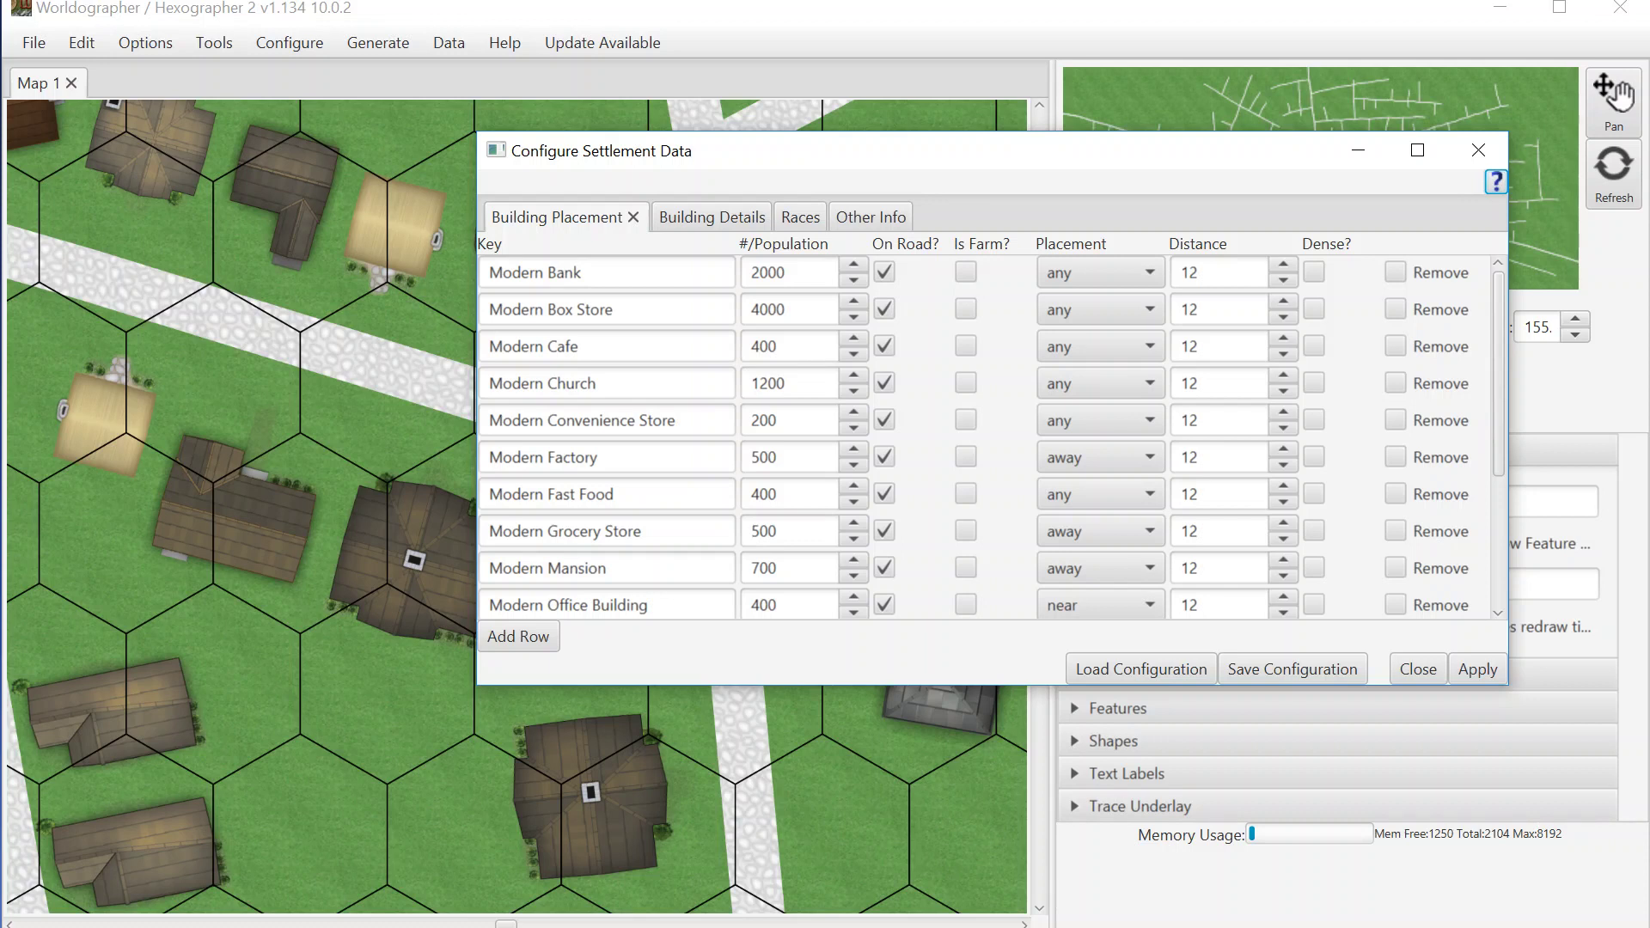
Examine the Modern Factory row's key, population and placement options, and look through the remaining building rows.
key("shift+Tab")
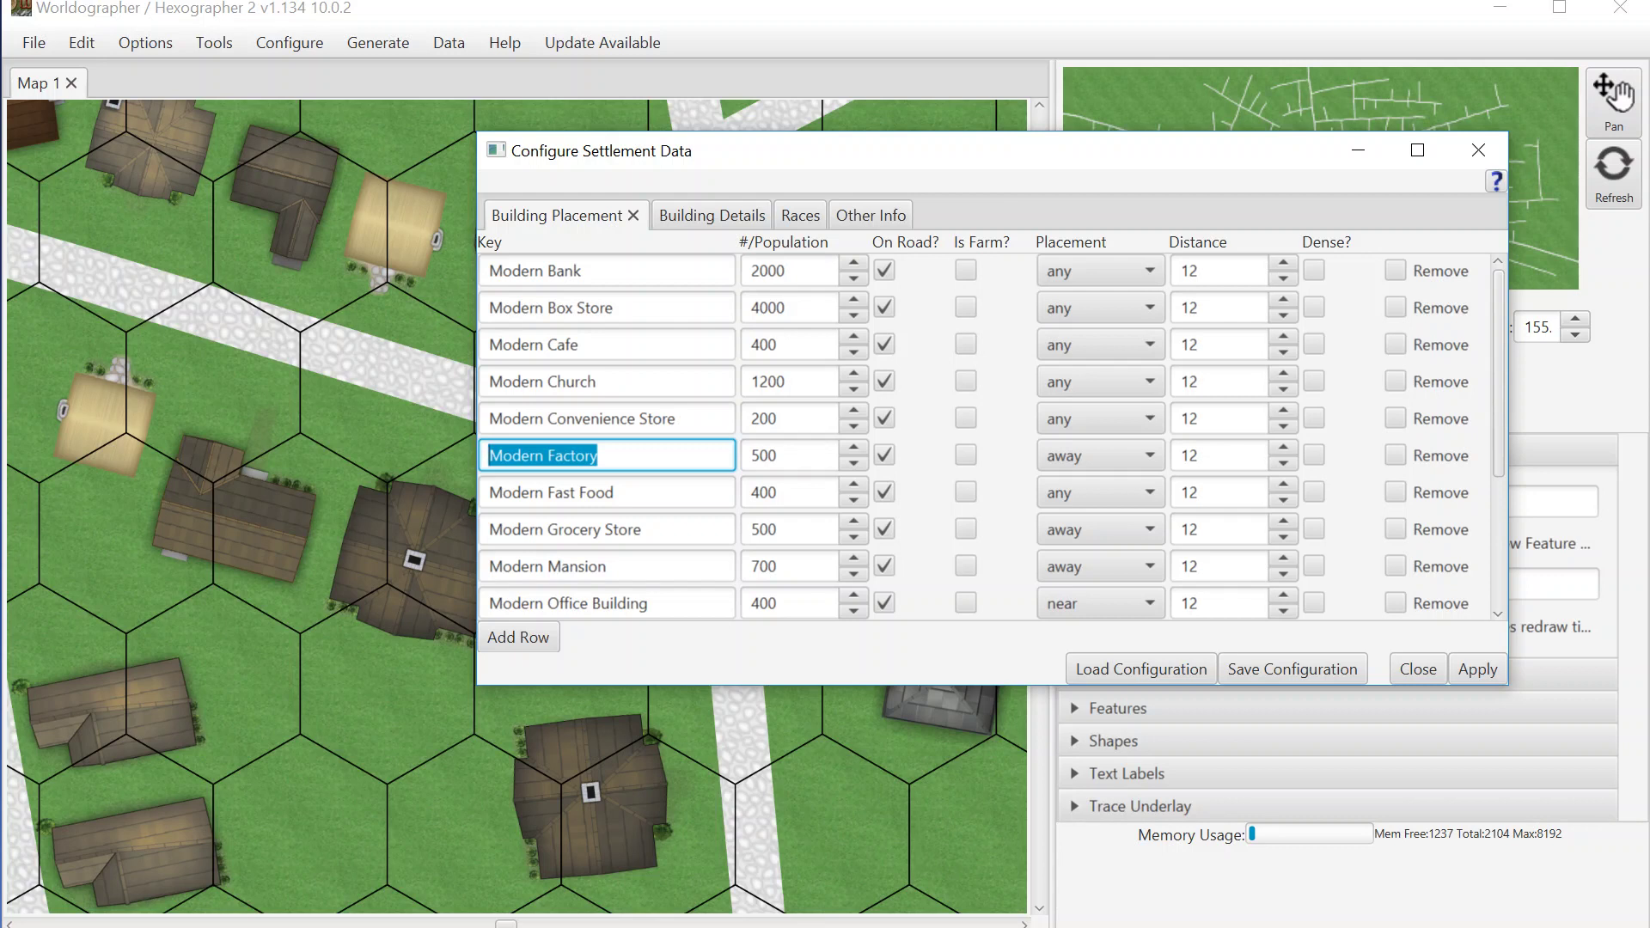
key("End")
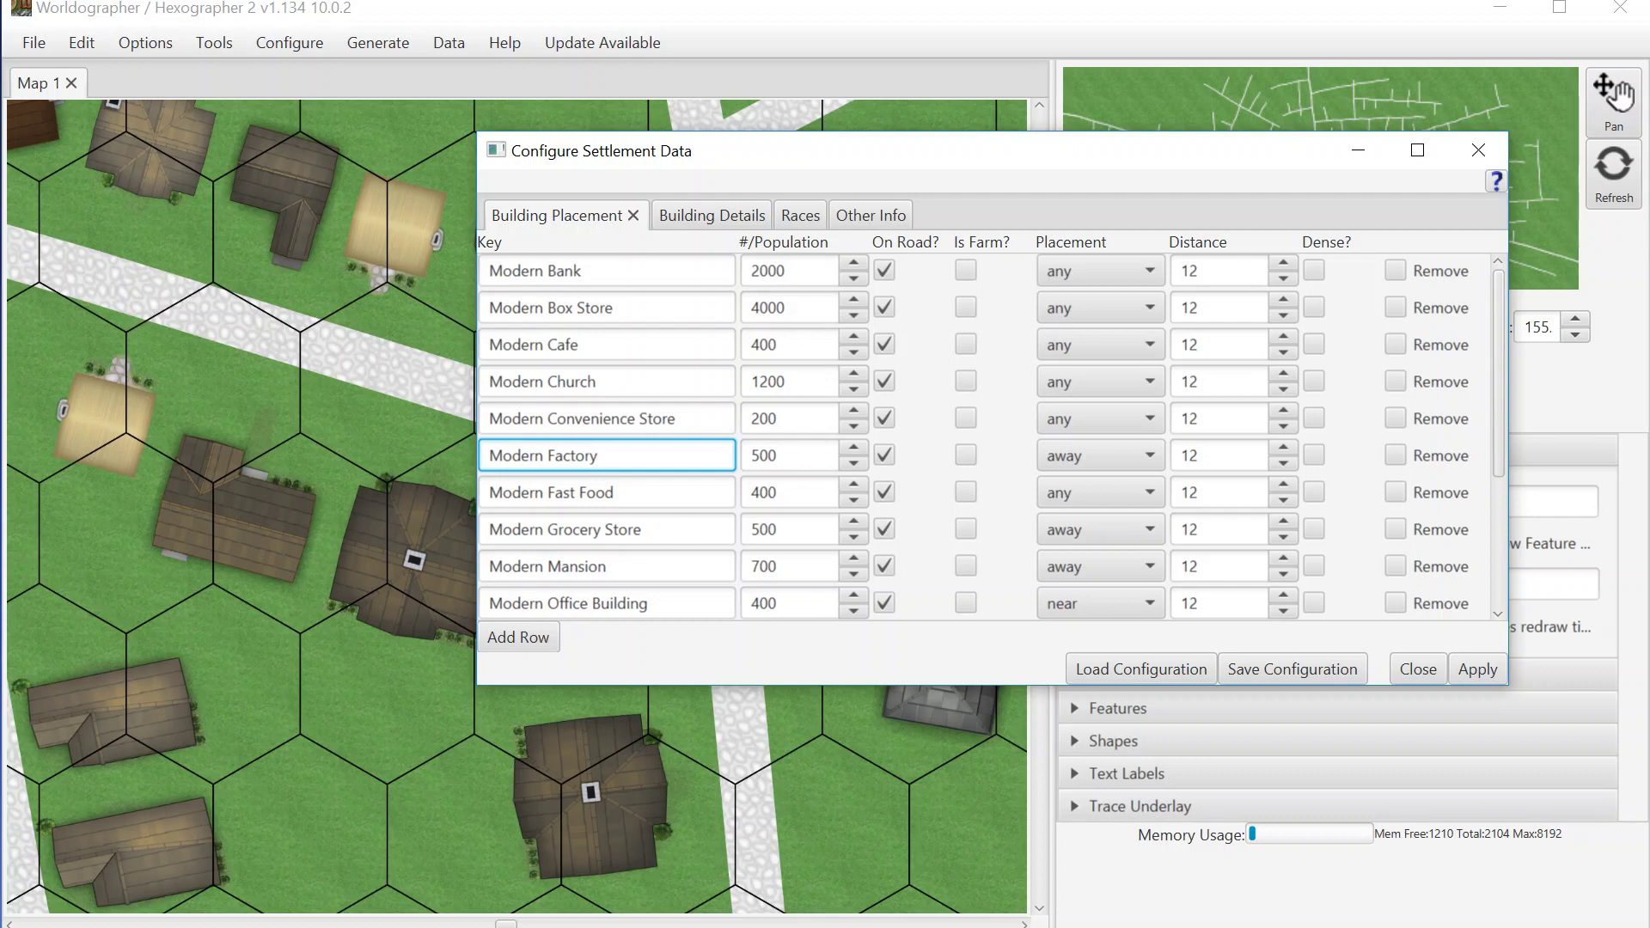
key("Tab")
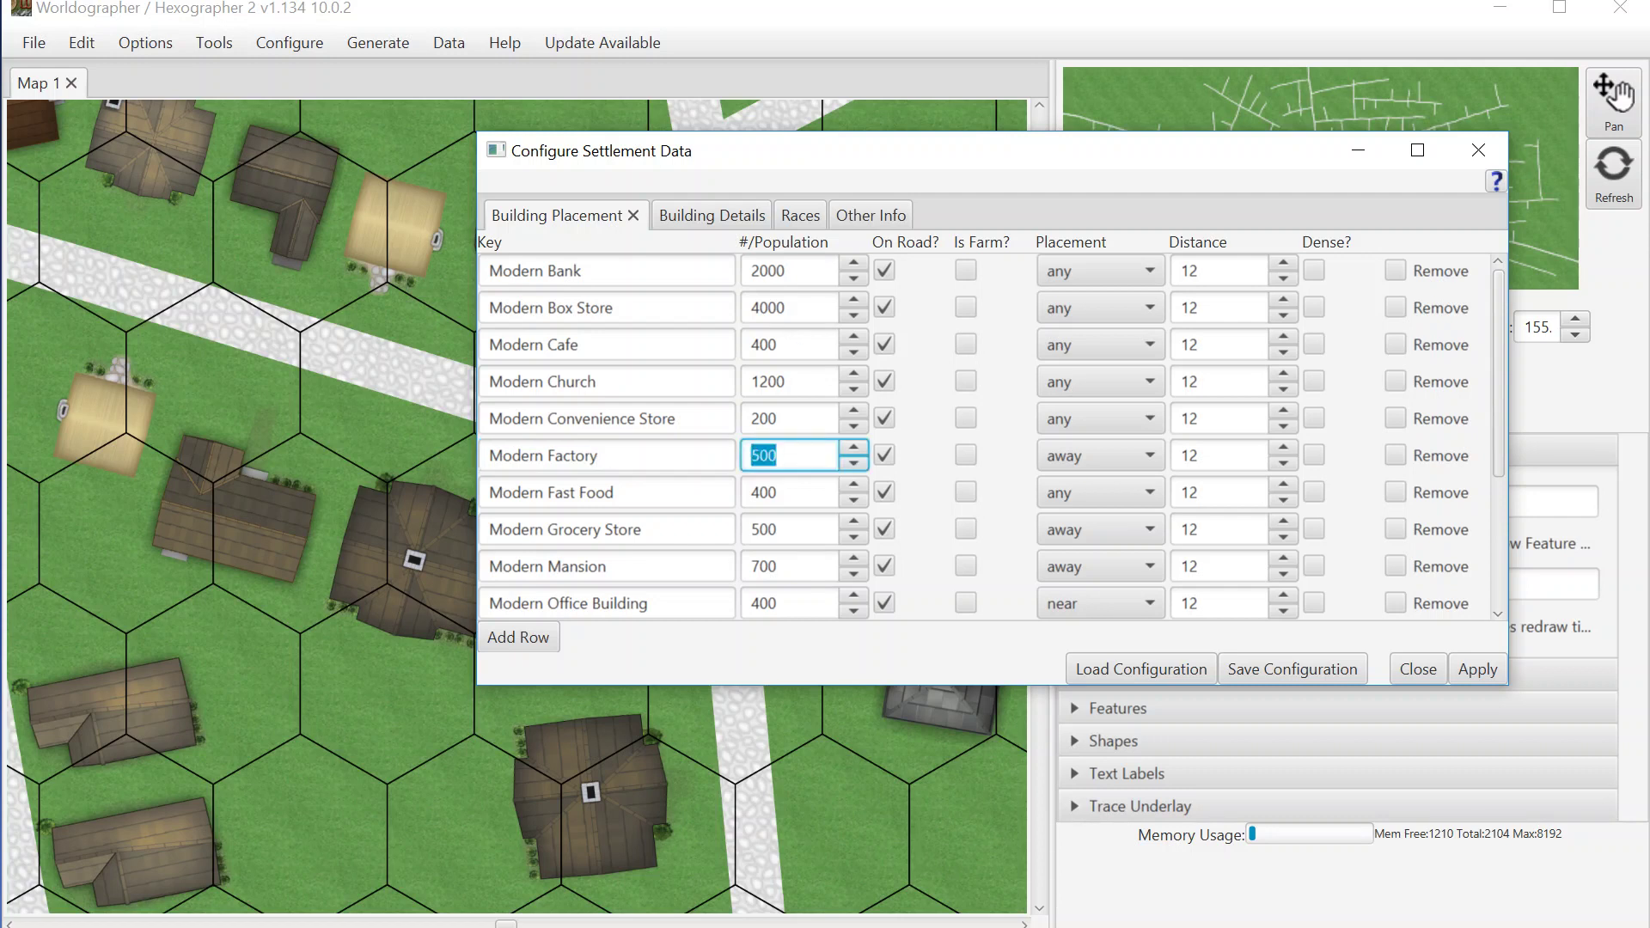
key("End")
left_click(1105, 457)
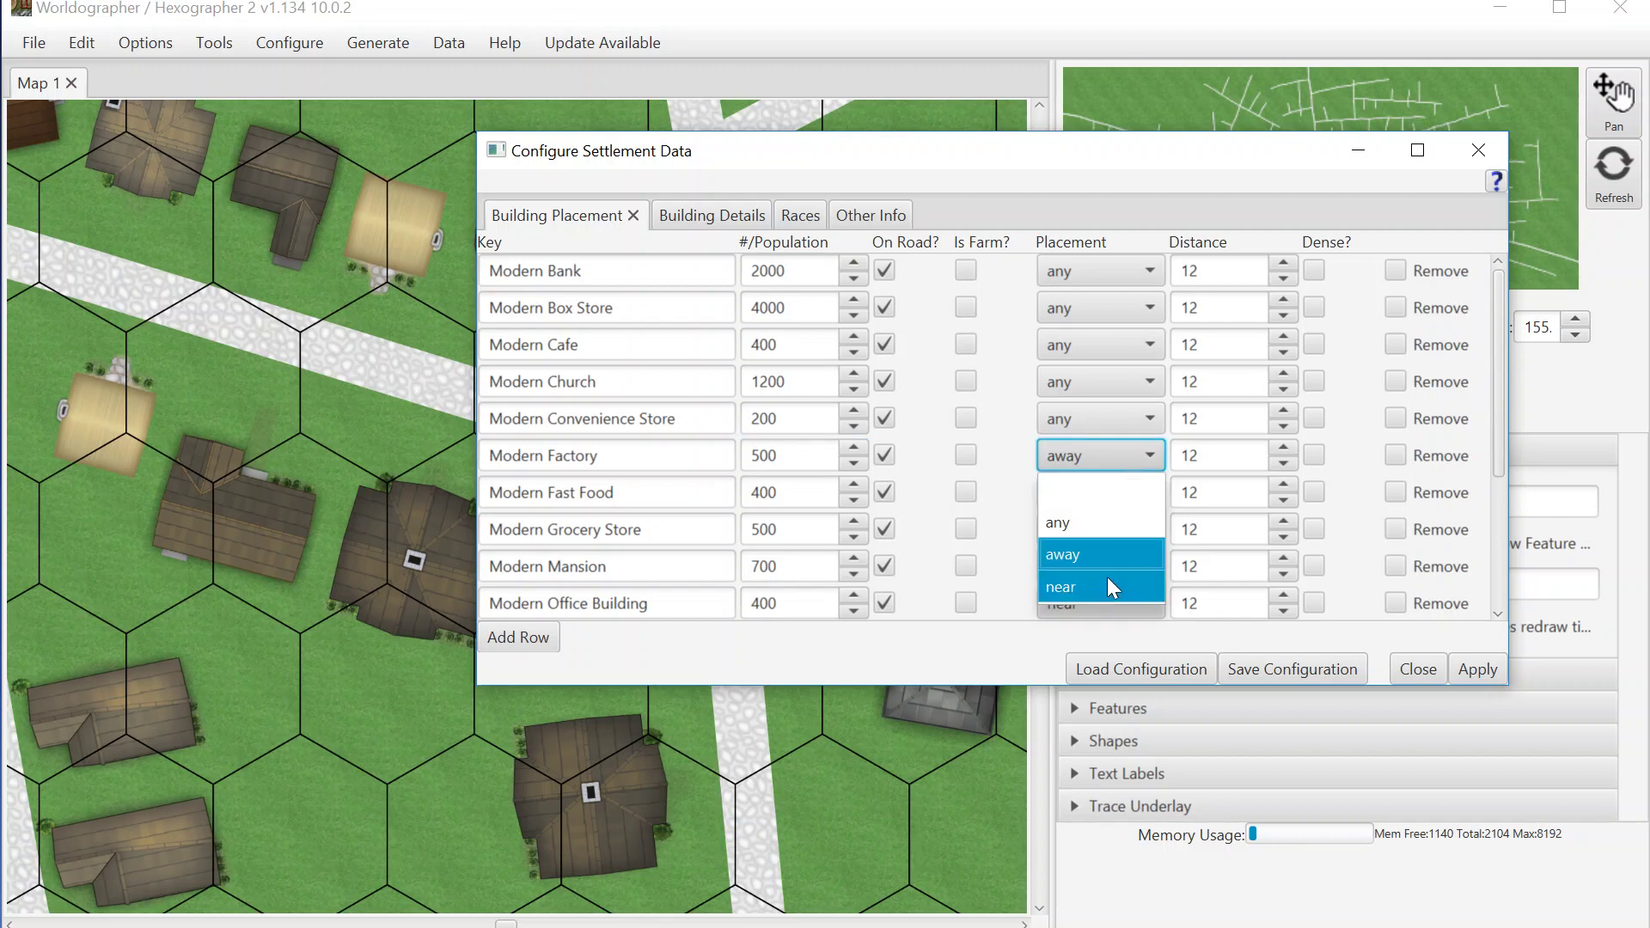
left_click(1026, 486)
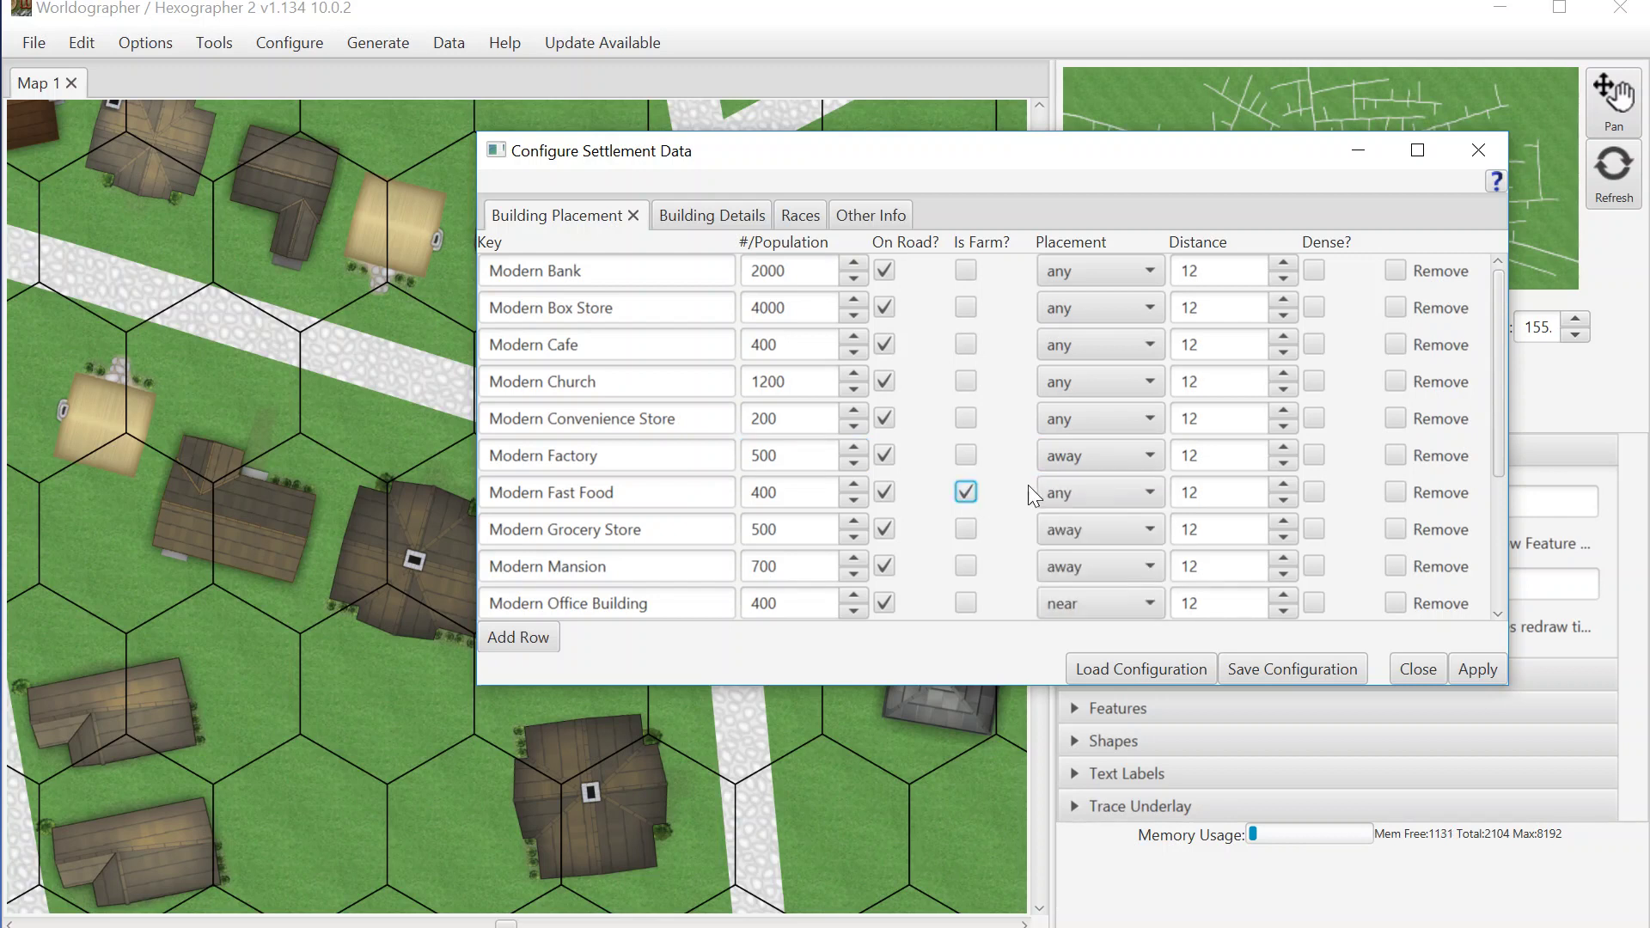
left_click(970, 491)
left_click_drag(1497, 416, 1500, 564)
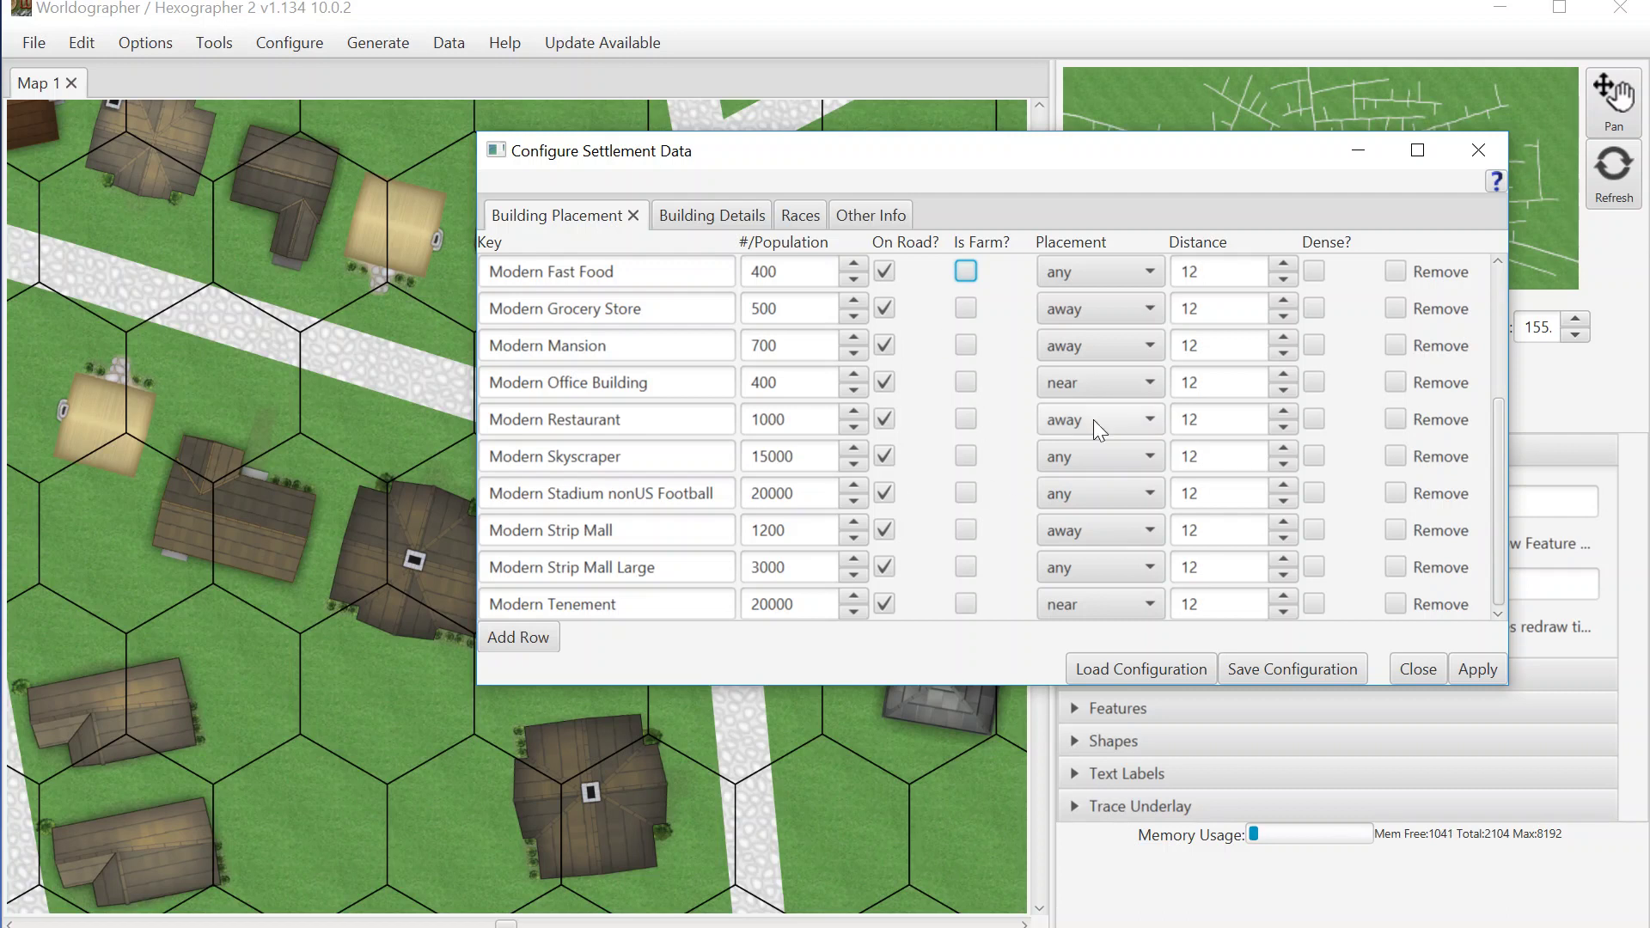
left_click_drag(1504, 461, 1497, 315)
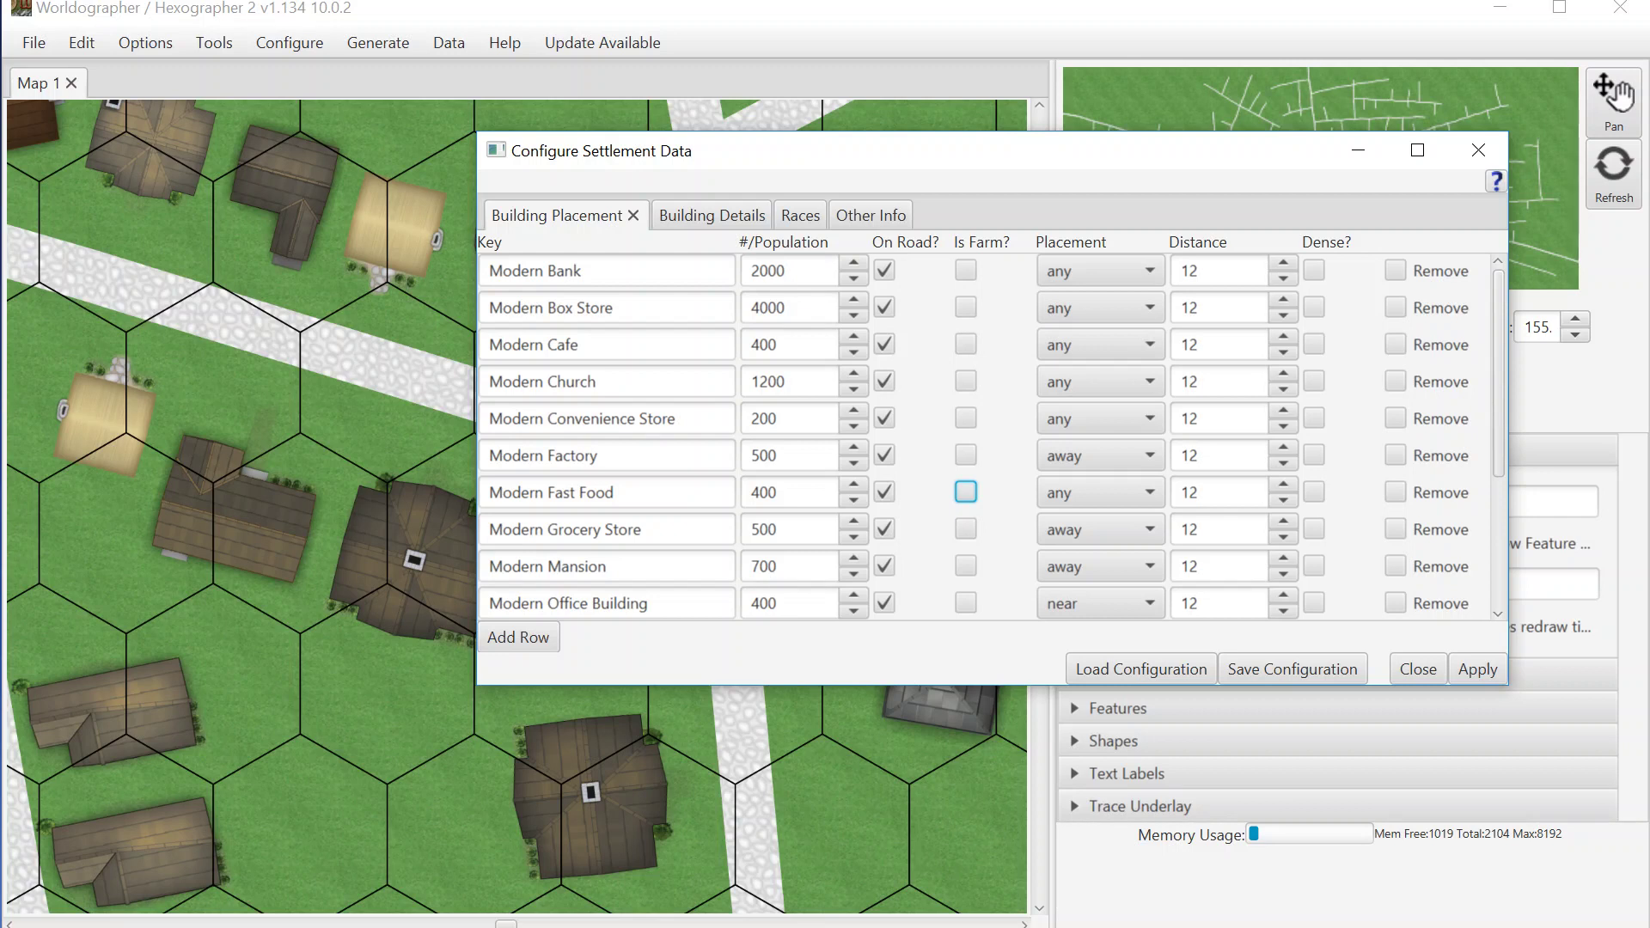
Reduce the Remaining Buildings list to a single "Structure Modern House" entry and apply the settlement data.
left_click(851, 217)
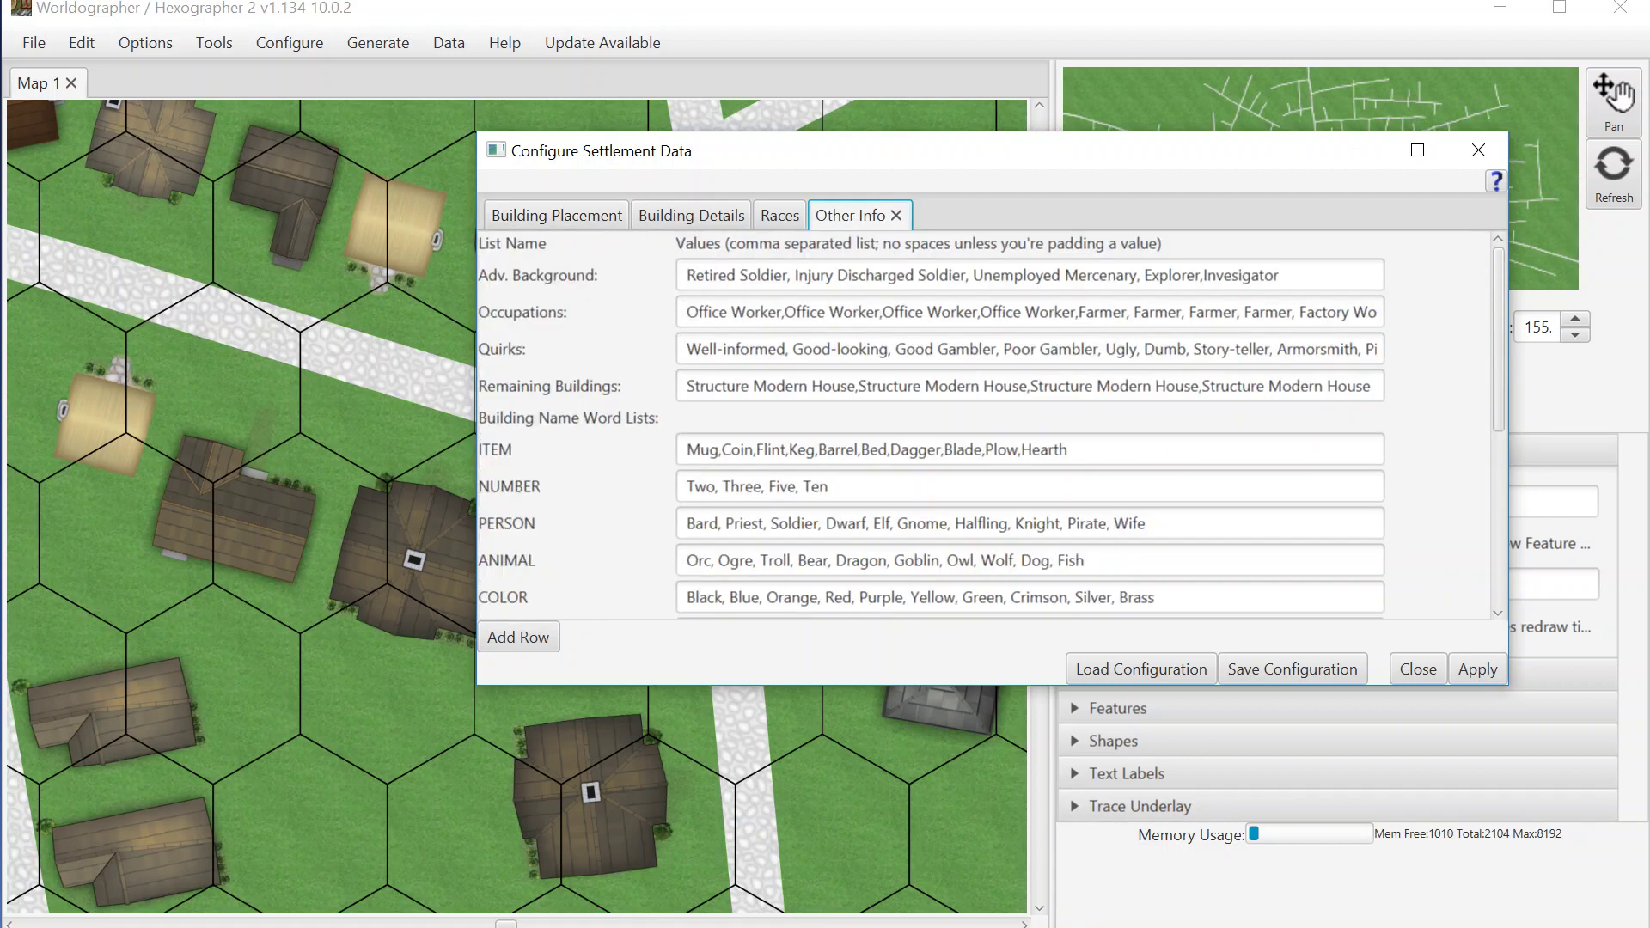
left_click_drag(856, 386, 1373, 386)
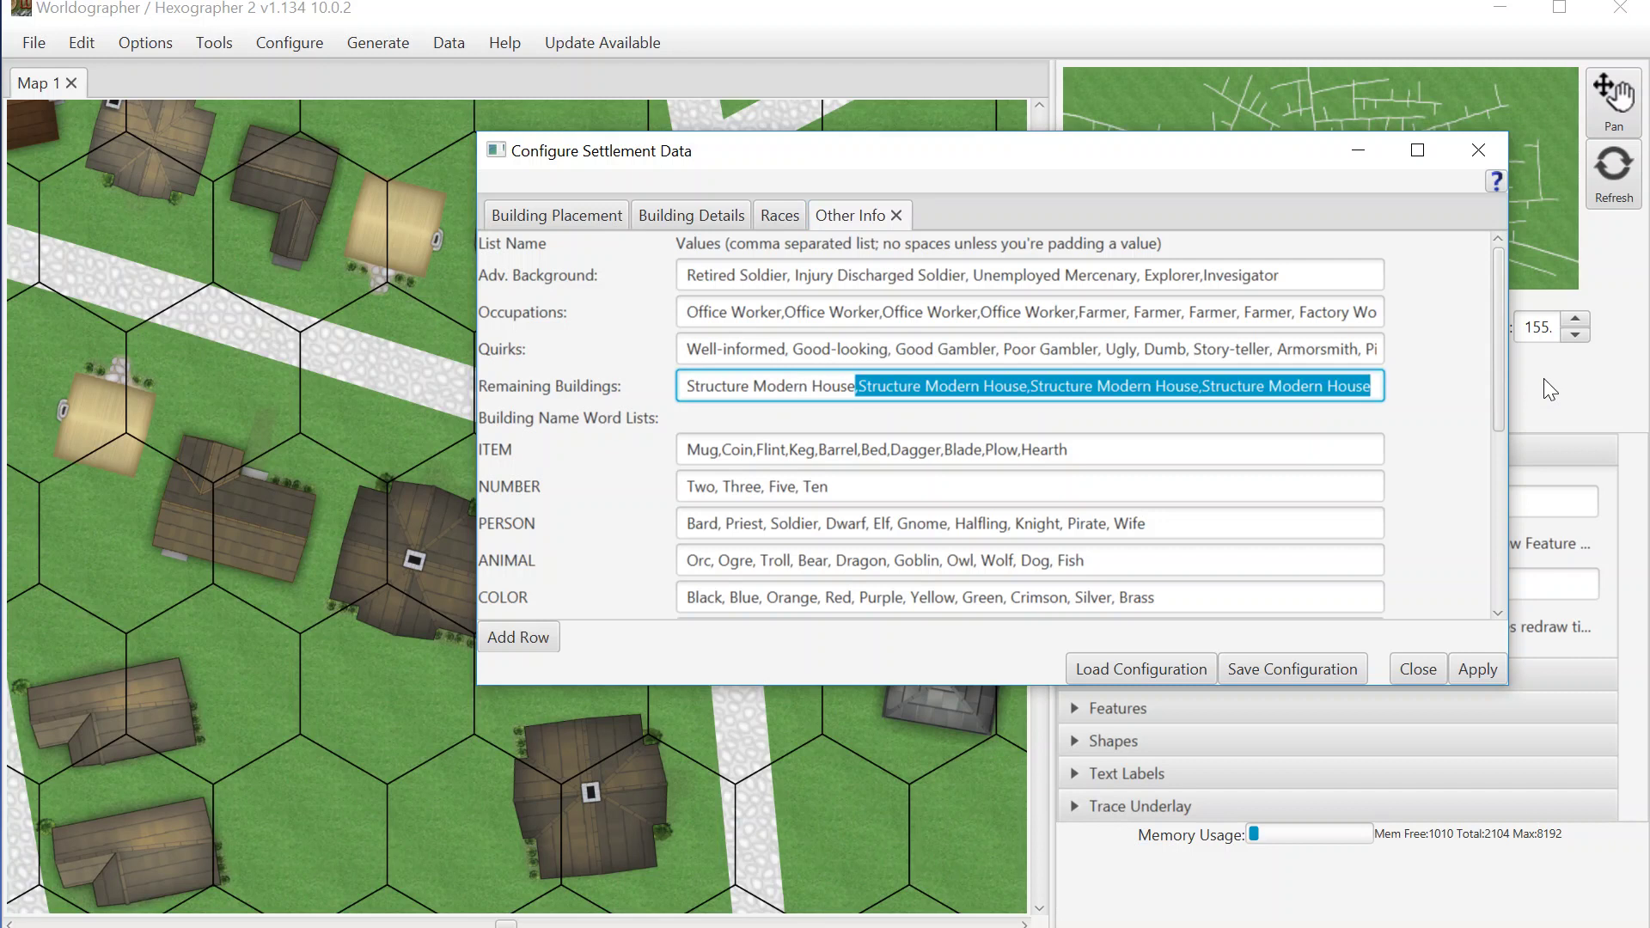
key("BackSpace")
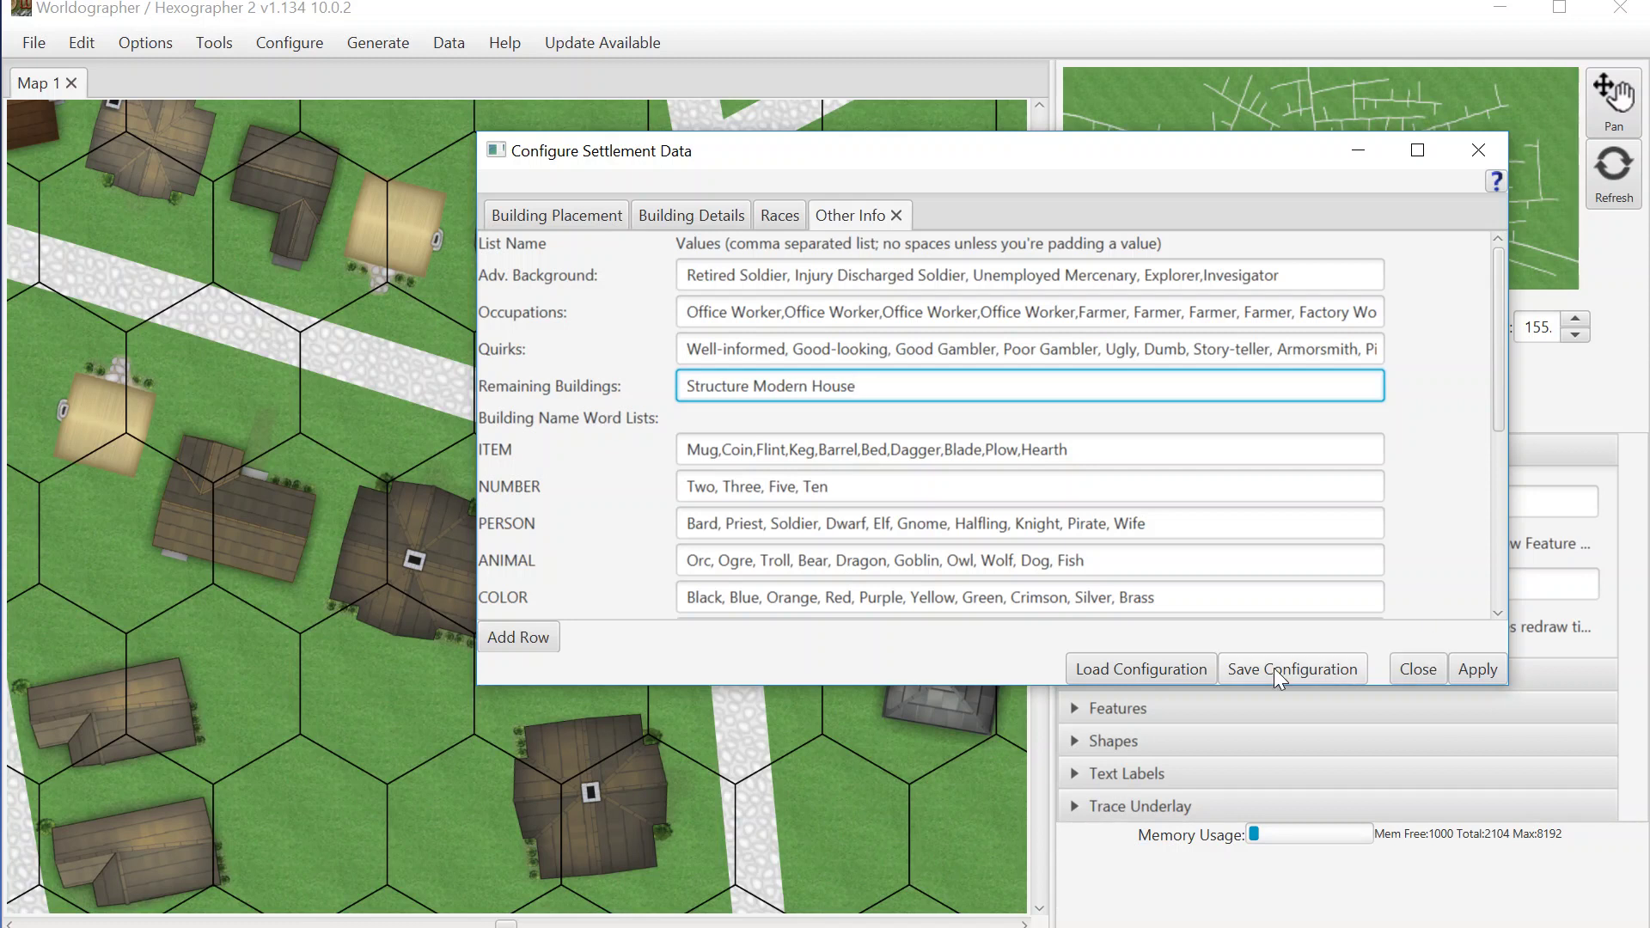
left_click(1477, 676)
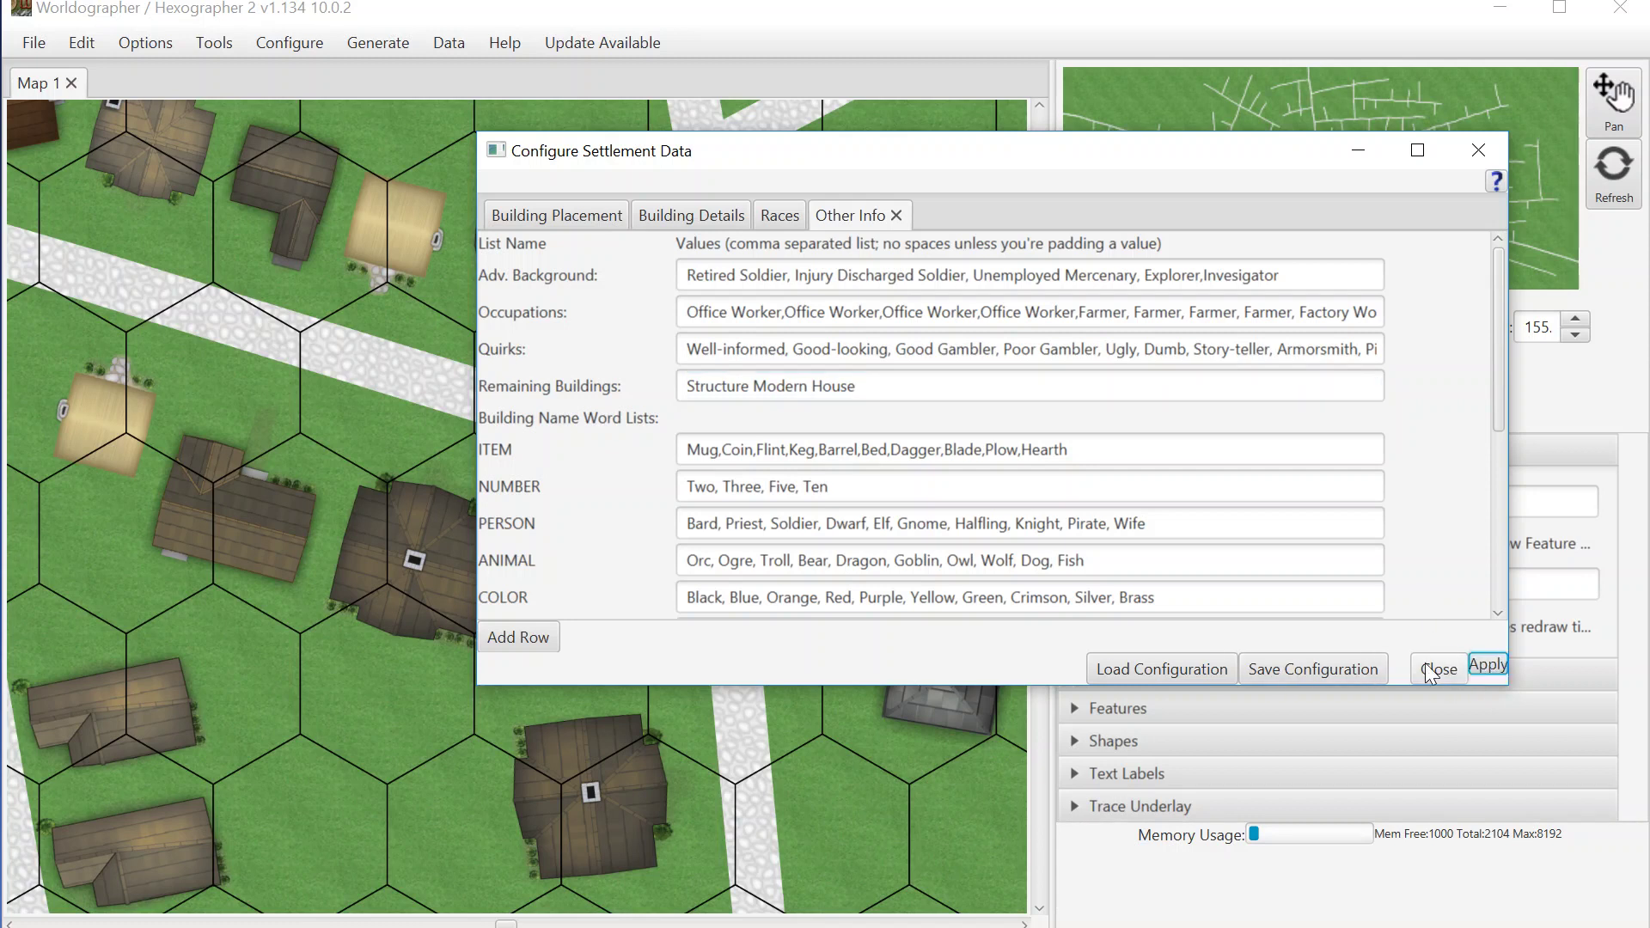
Close the settlement data configuration.
left_click(1428, 673)
left_click(29, 47)
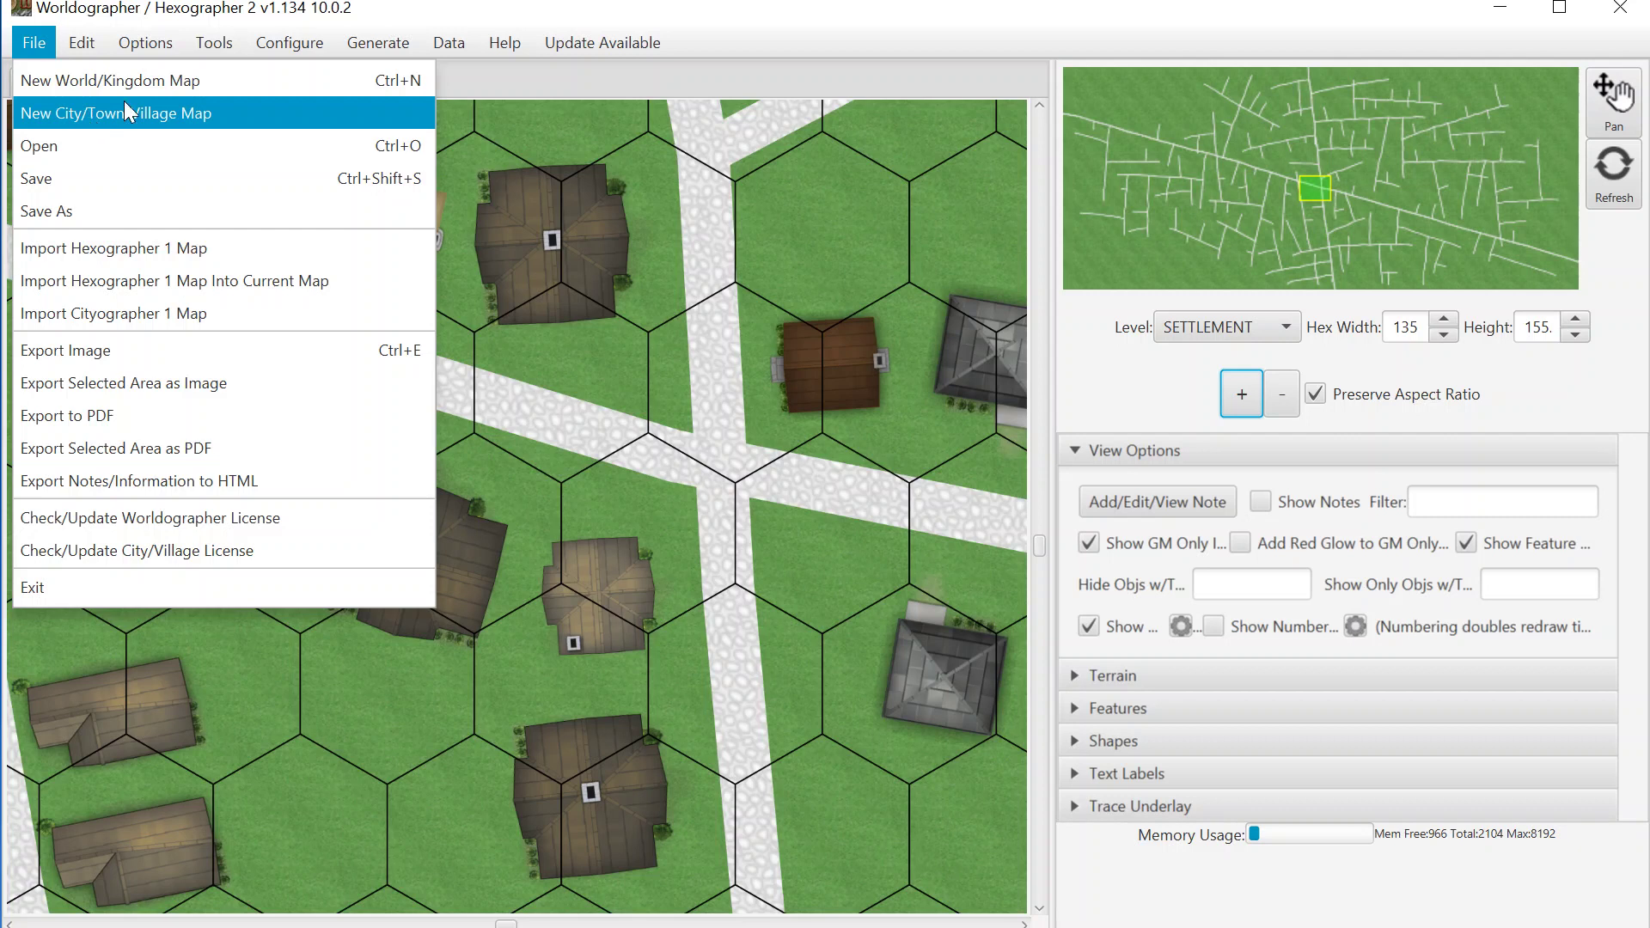
left_click(387, 18)
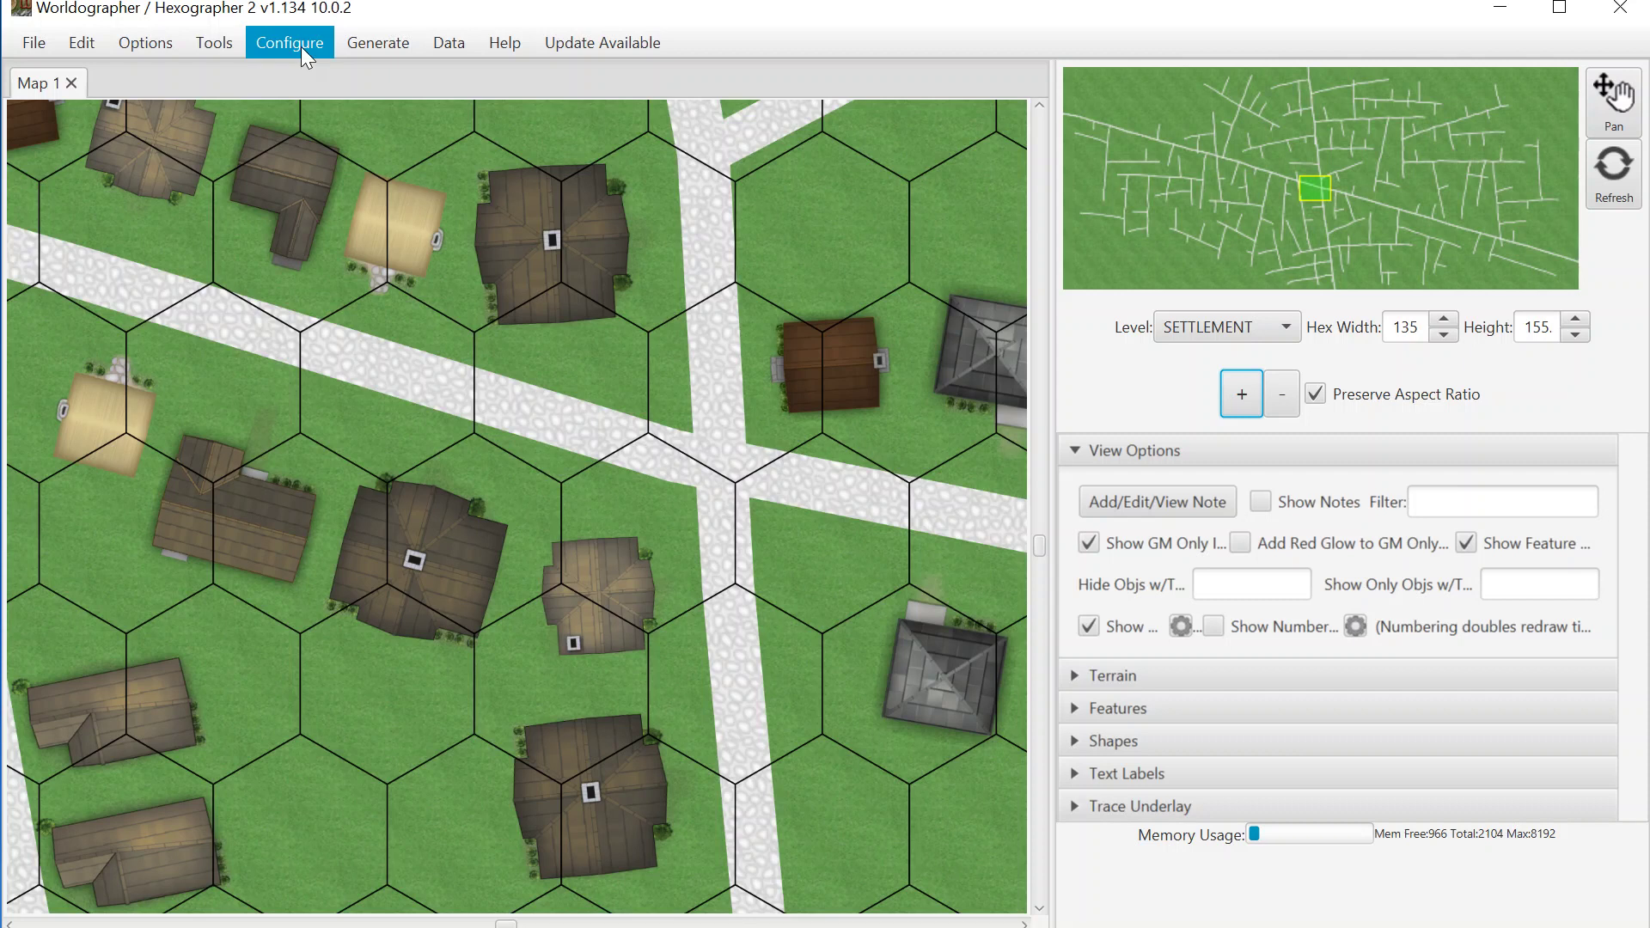
left_click(301, 46)
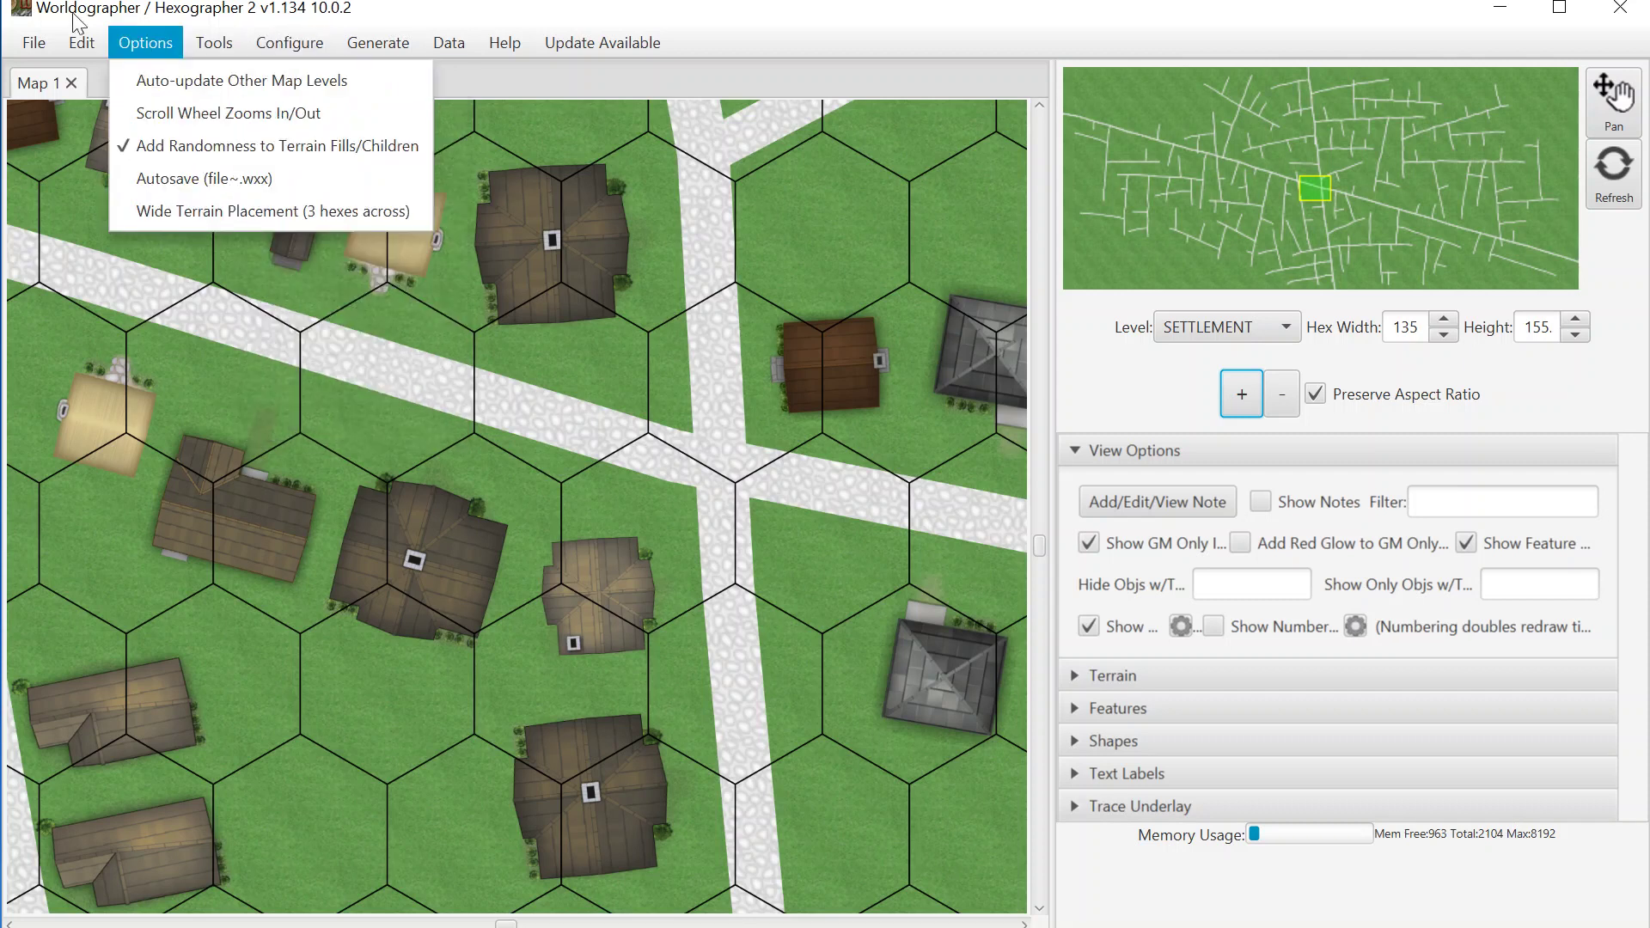
left_click(172, 18)
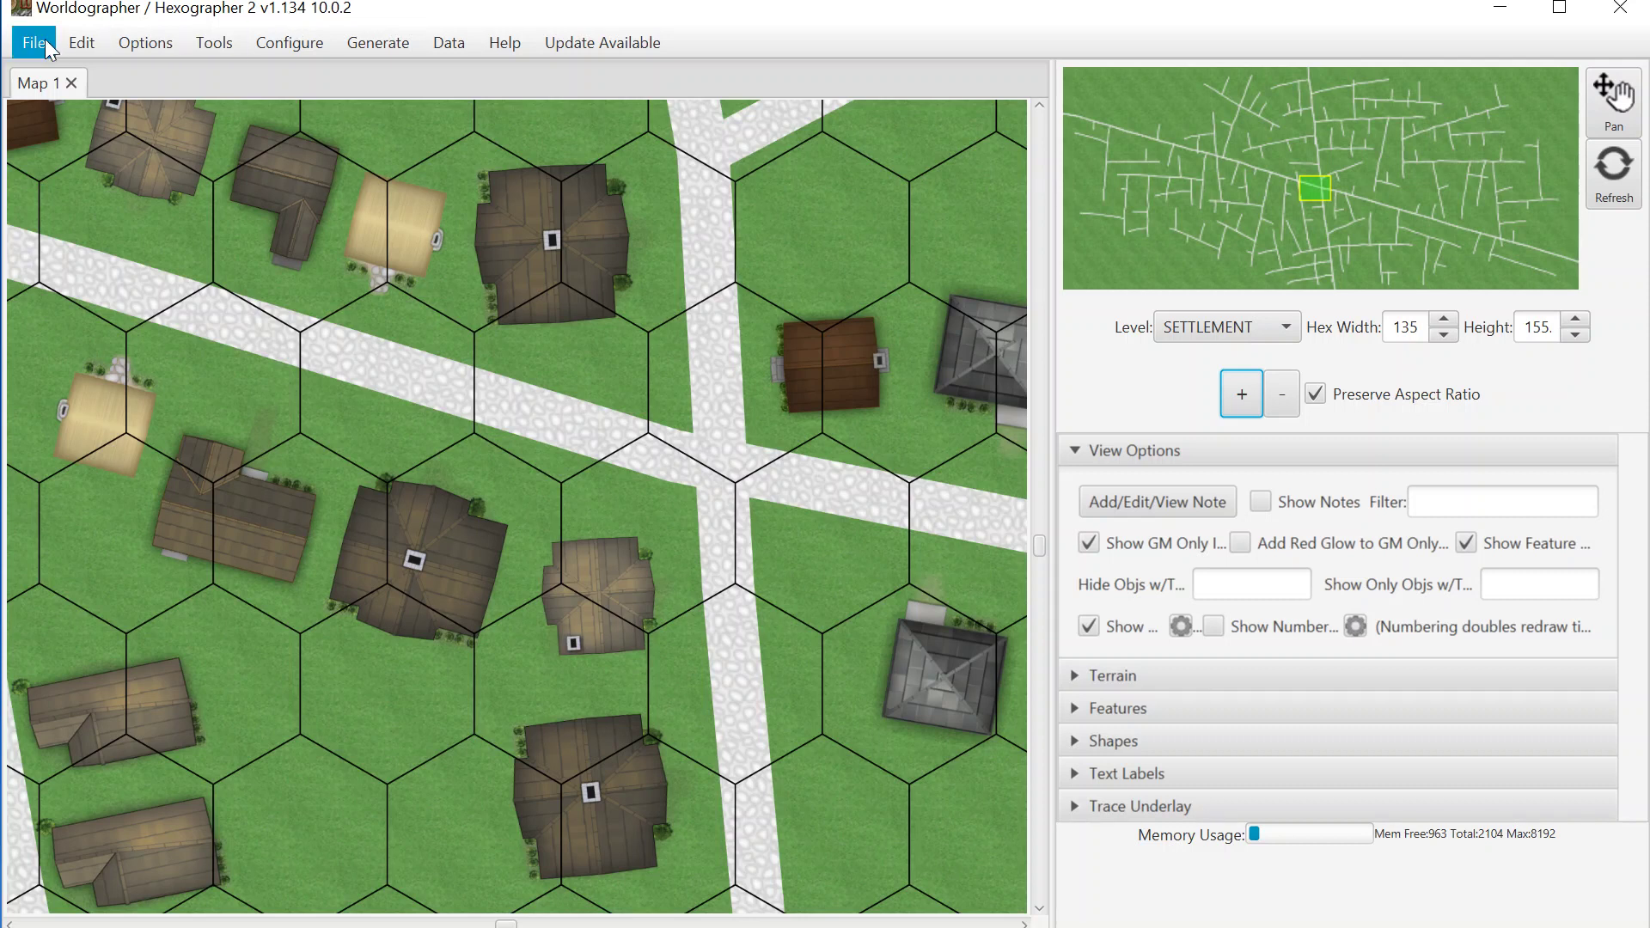
left_click(610, 37)
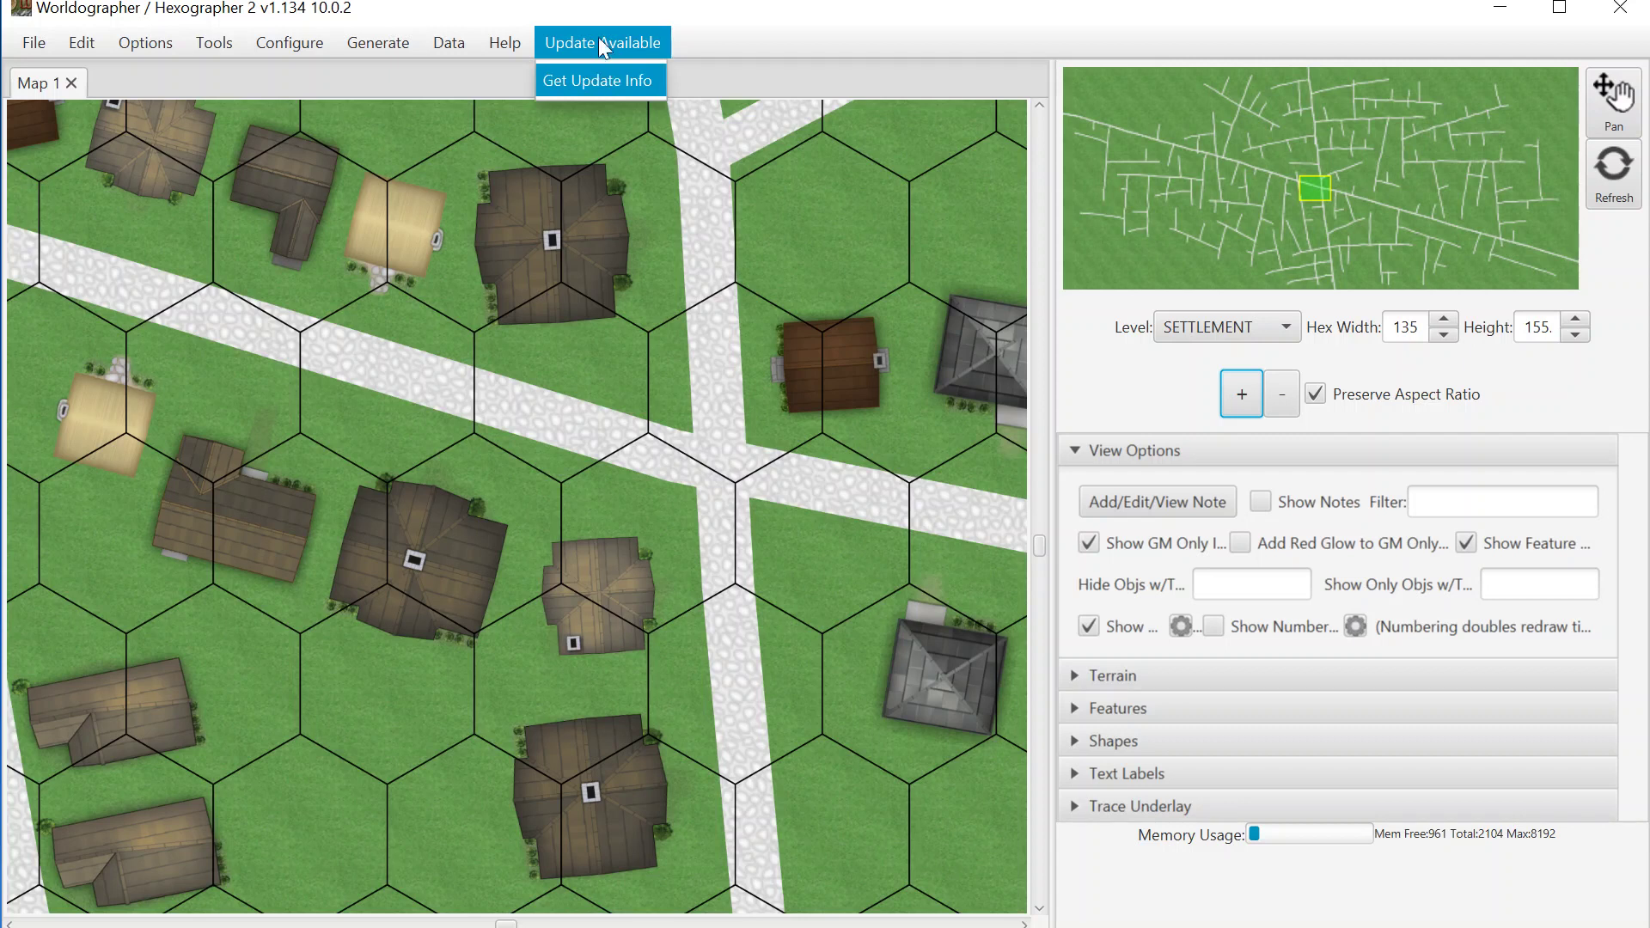
left_click(693, 39)
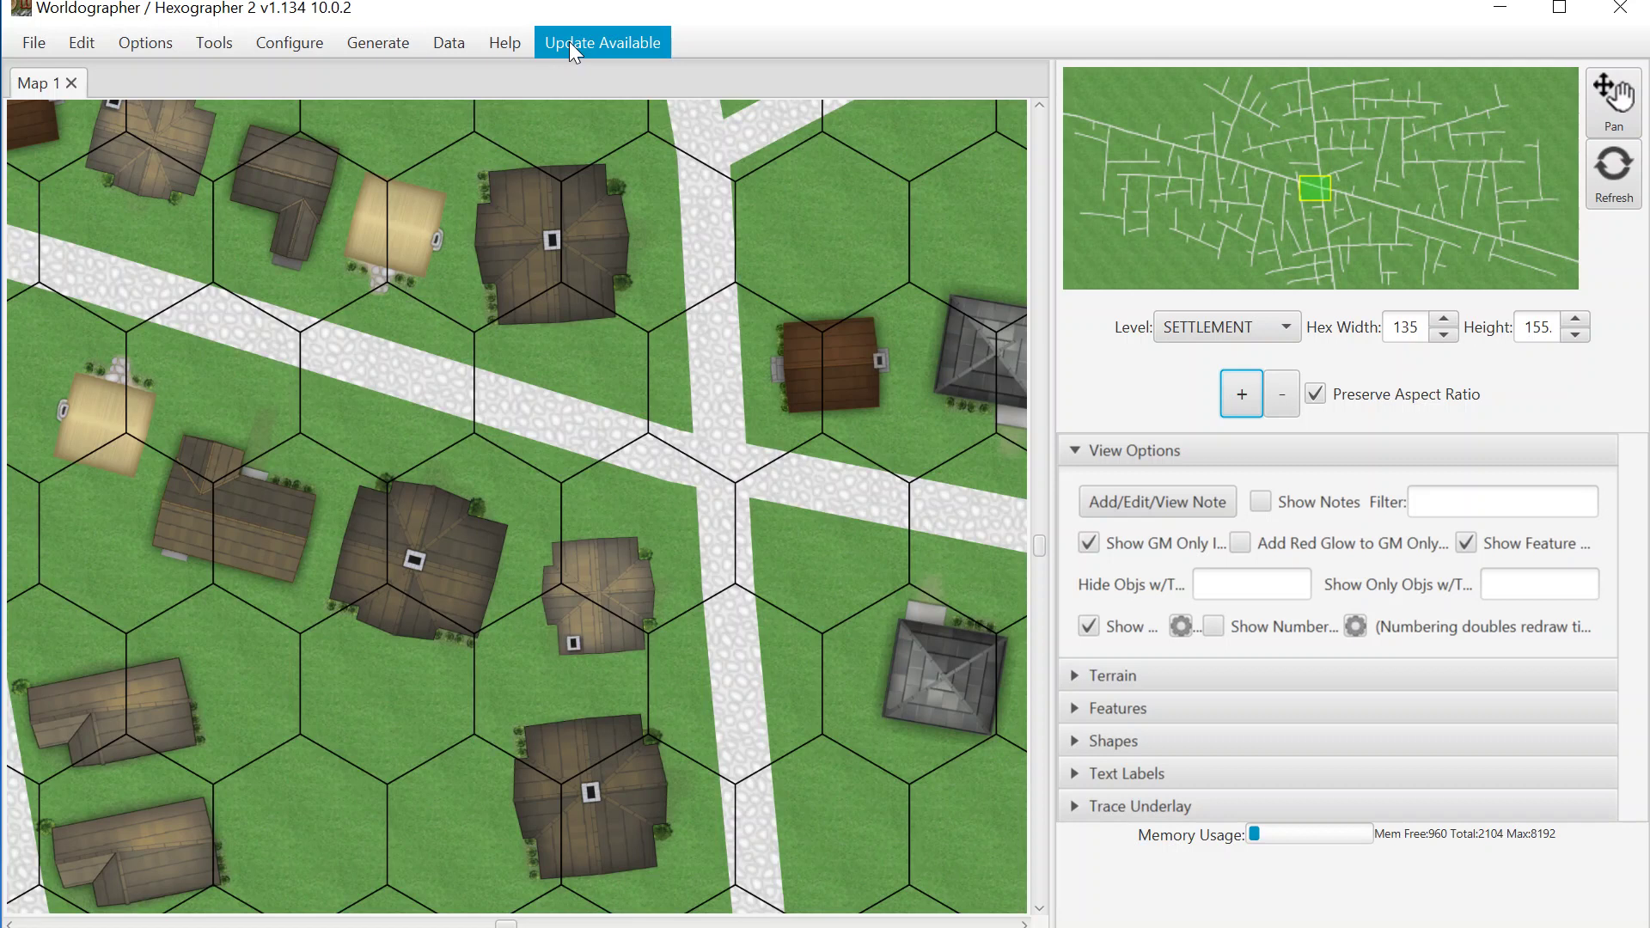
Start a new city/town/village map and enable Dense Buildings in its settlement setup.
left_click(35, 43)
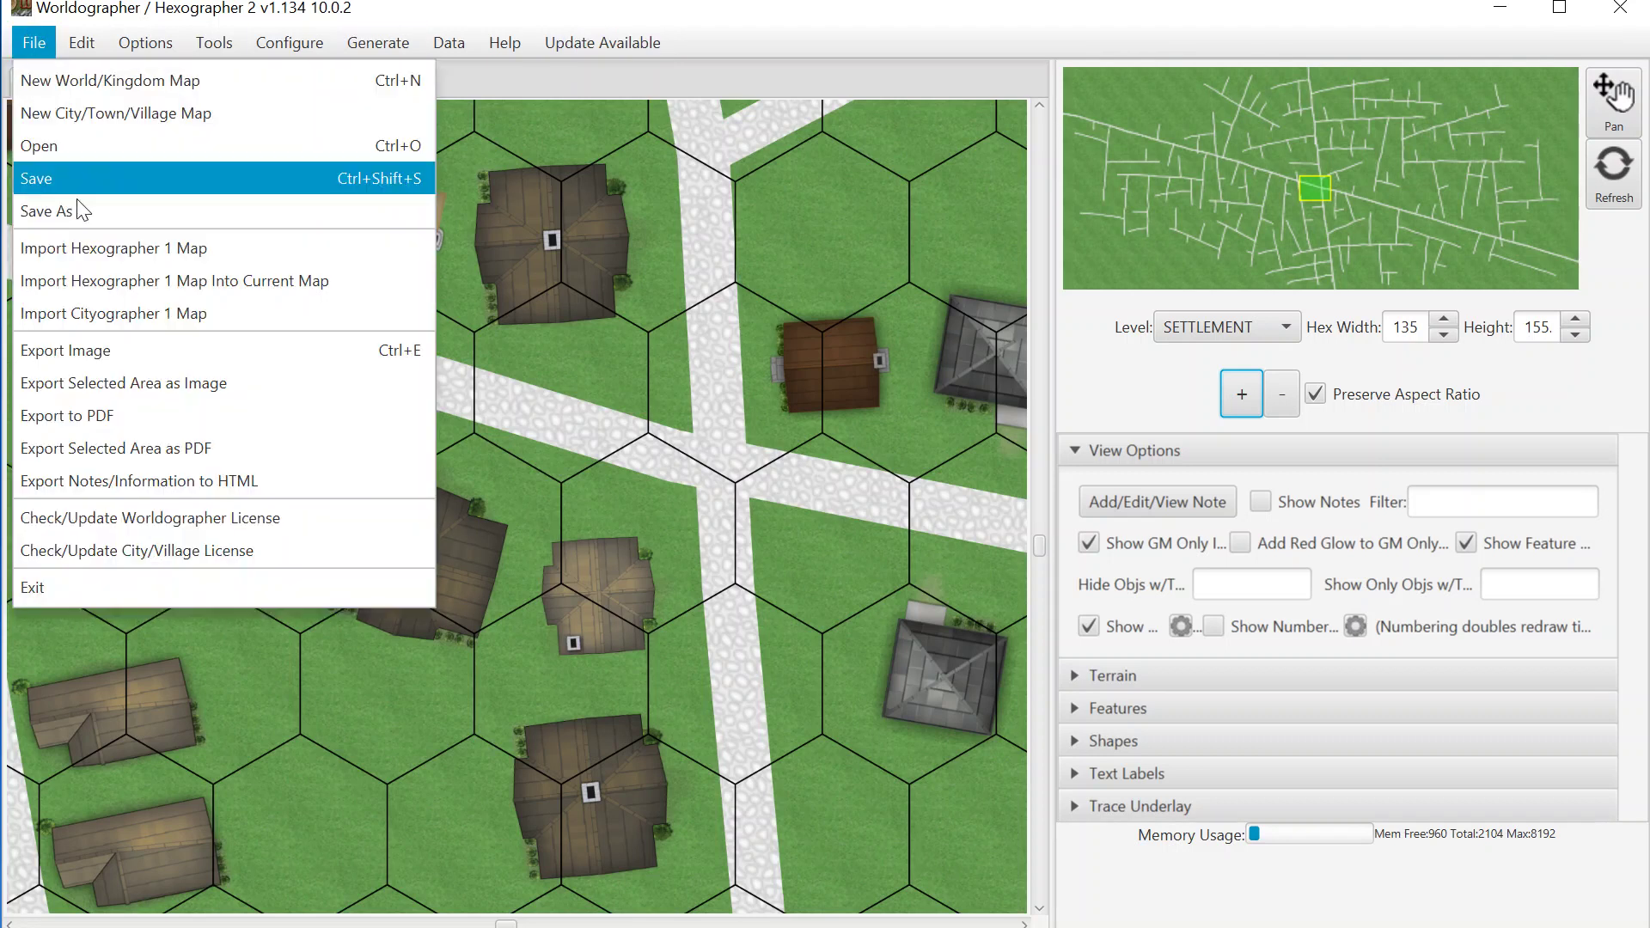
left_click(108, 113)
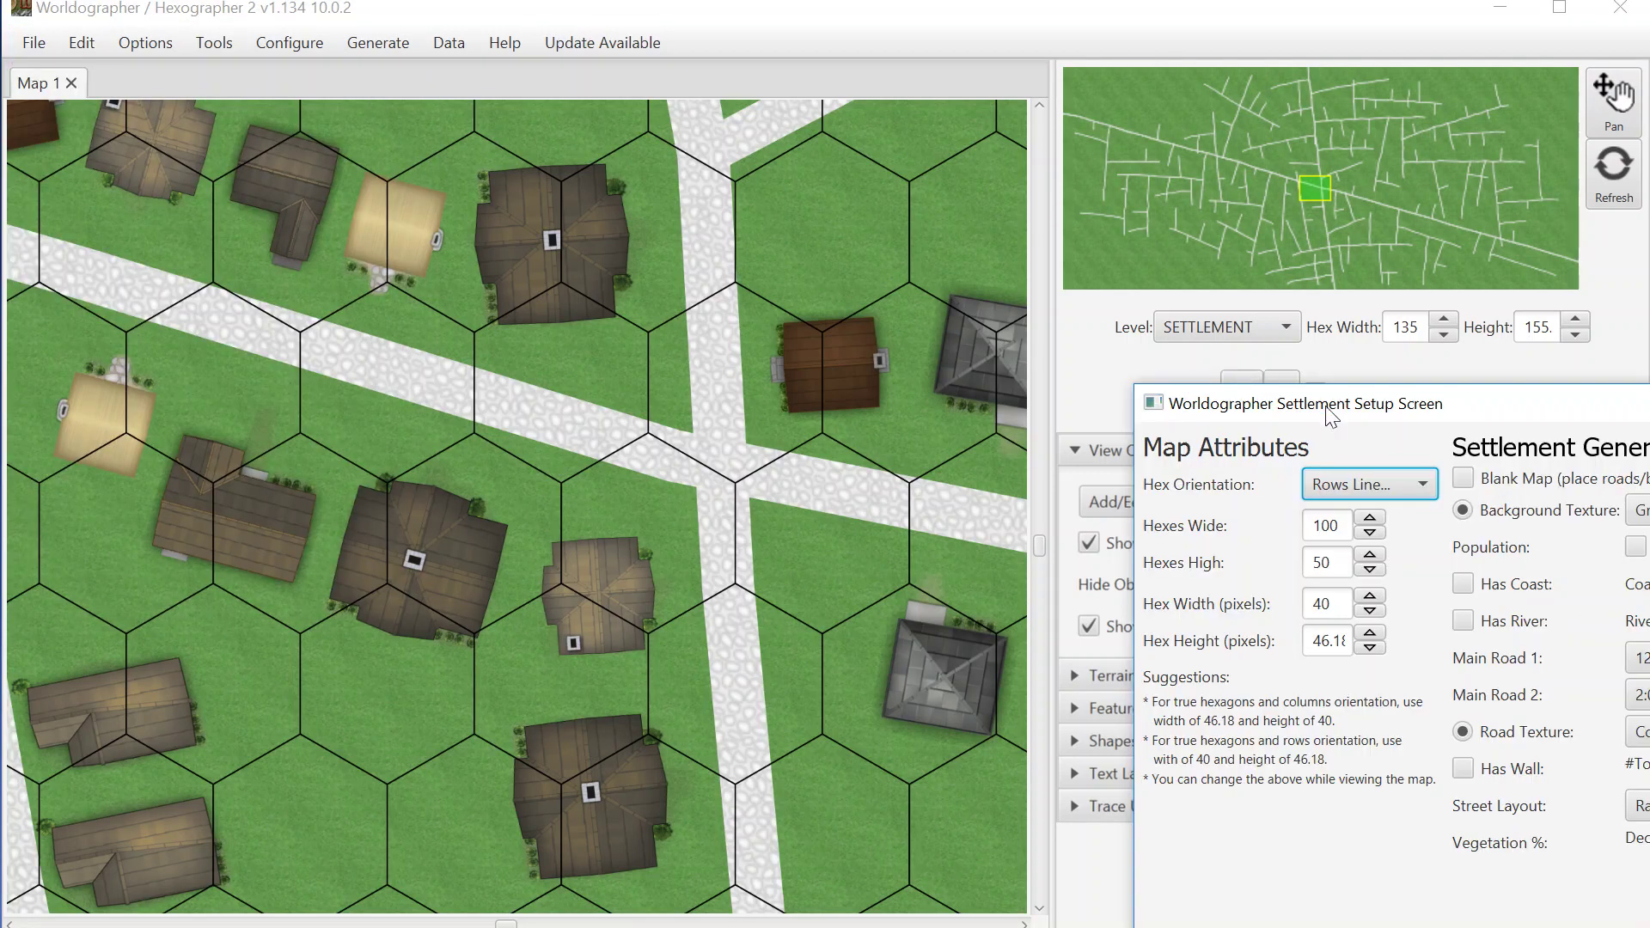
left_click_drag(1330, 415, 420, 151)
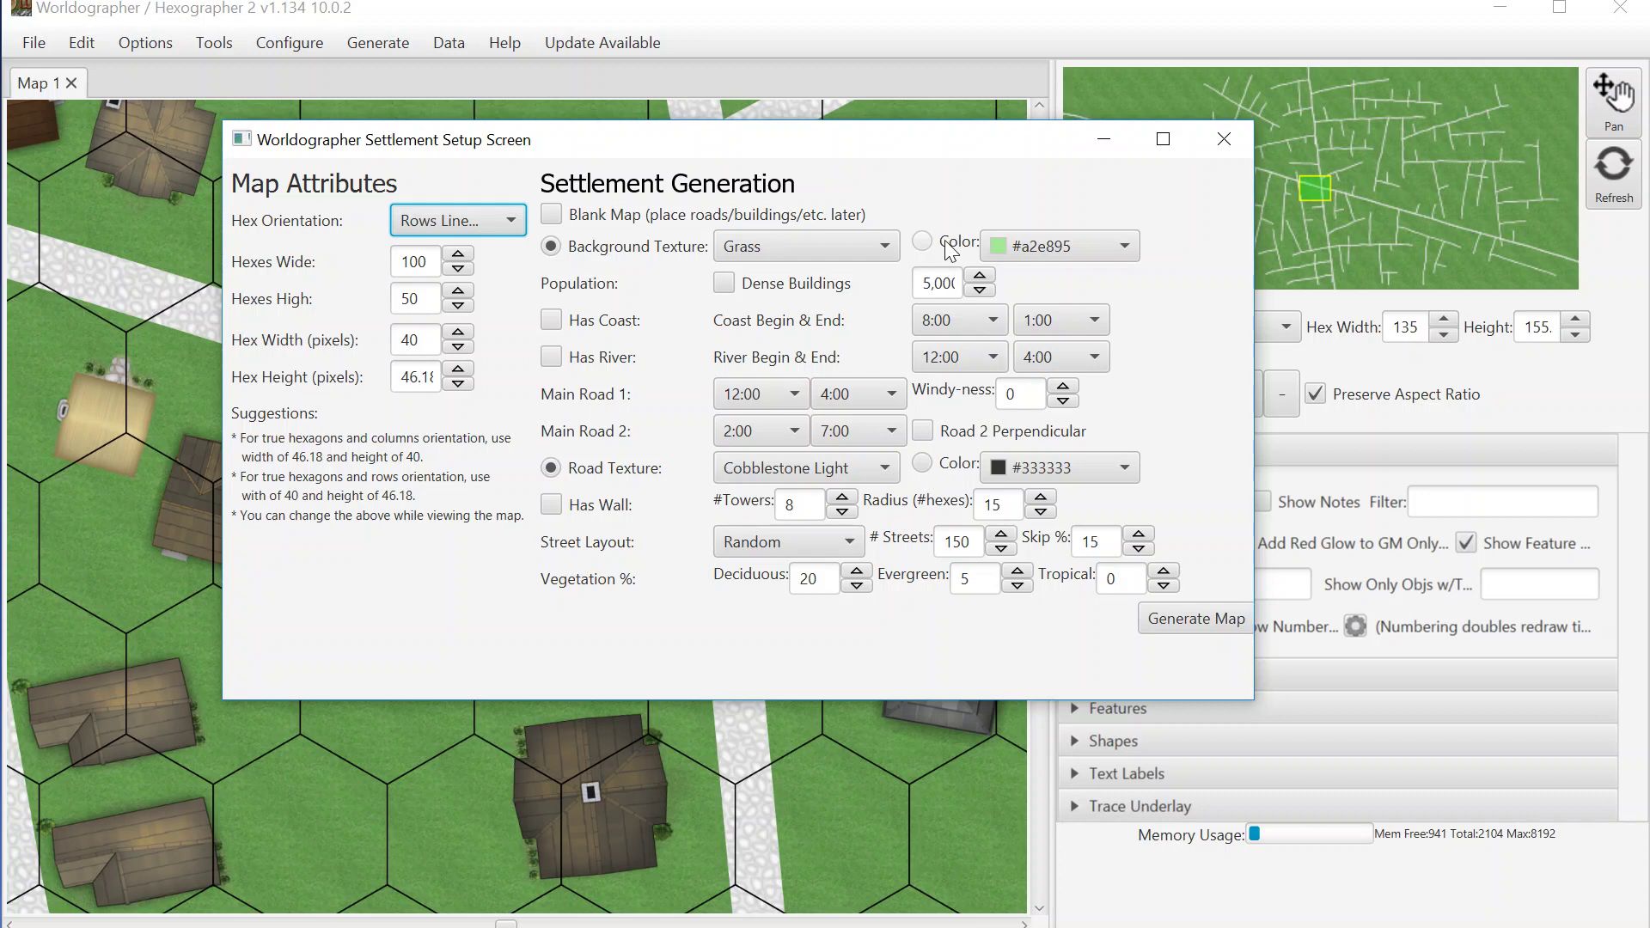
left_click(724, 284)
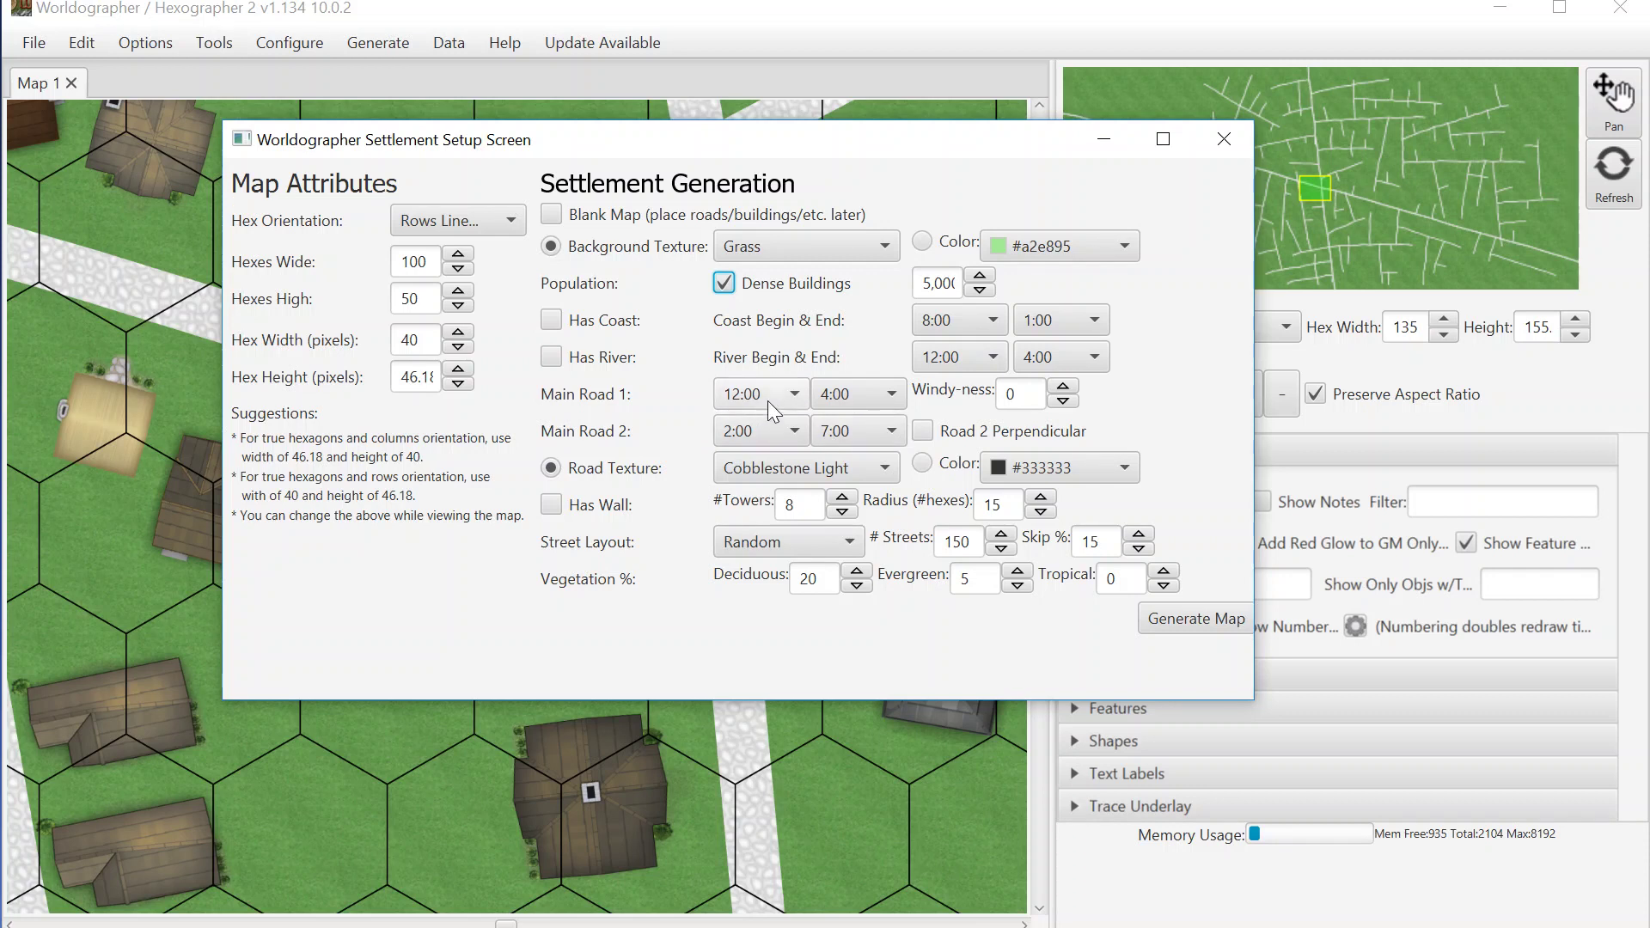
Set Main Road 1 to end at 6:00 and Main Road 2 to run from 3:00 to 9:00, leaving Road 2 Perpendicular off.
left_click(844, 402)
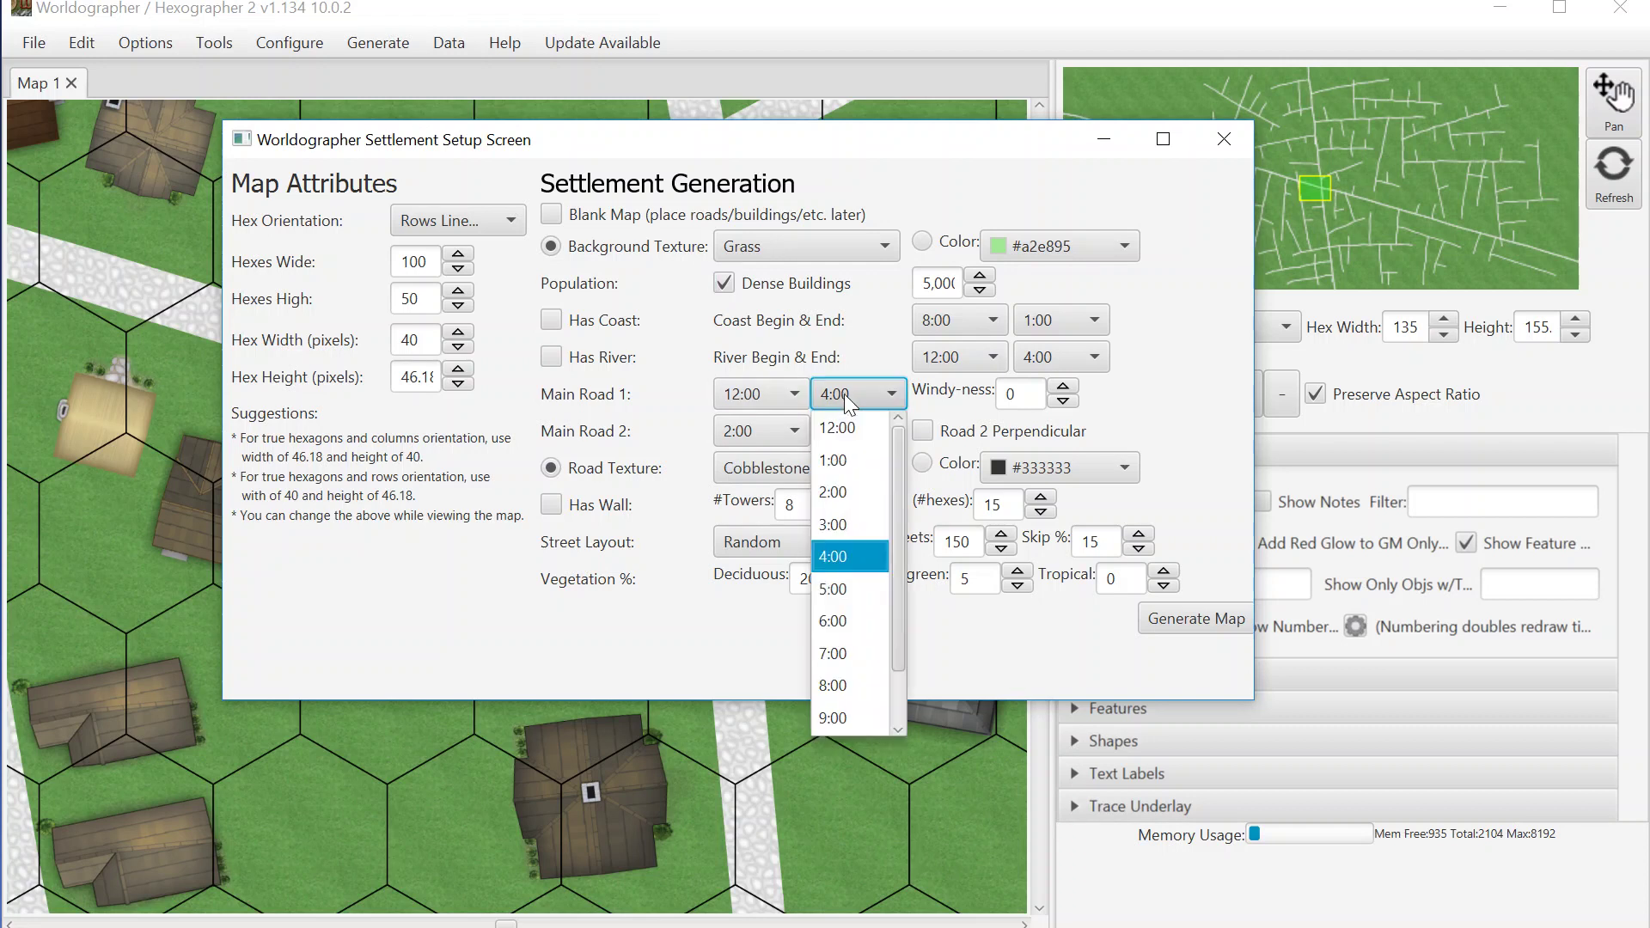
left_click(863, 616)
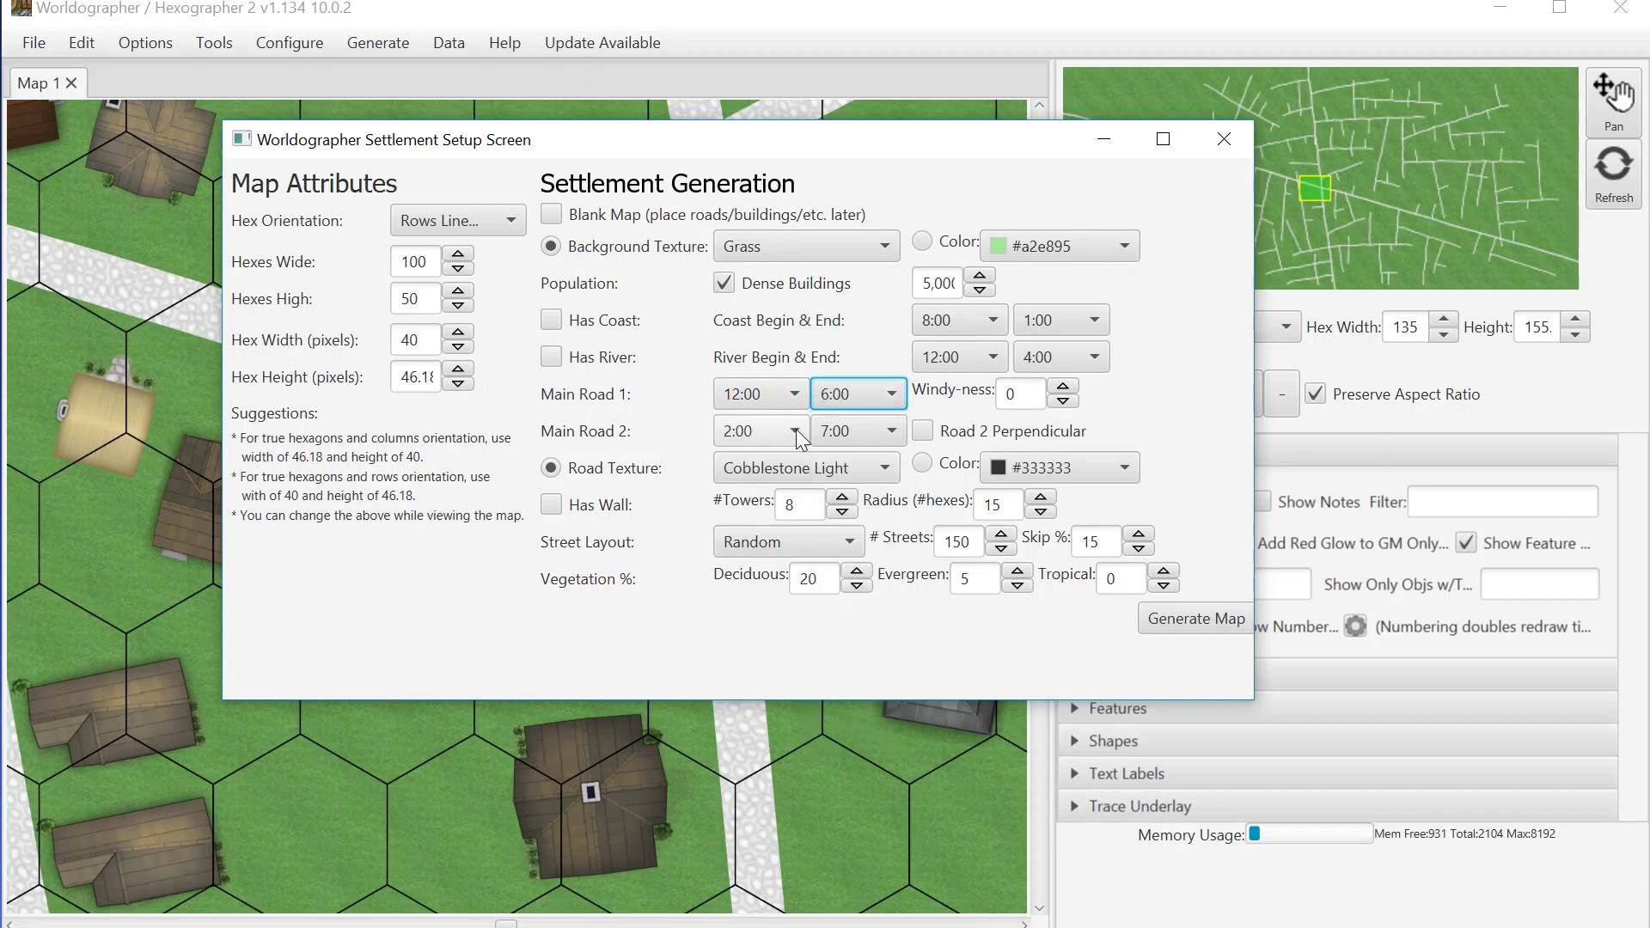
left_click(796, 429)
left_click(766, 553)
left_click(851, 432)
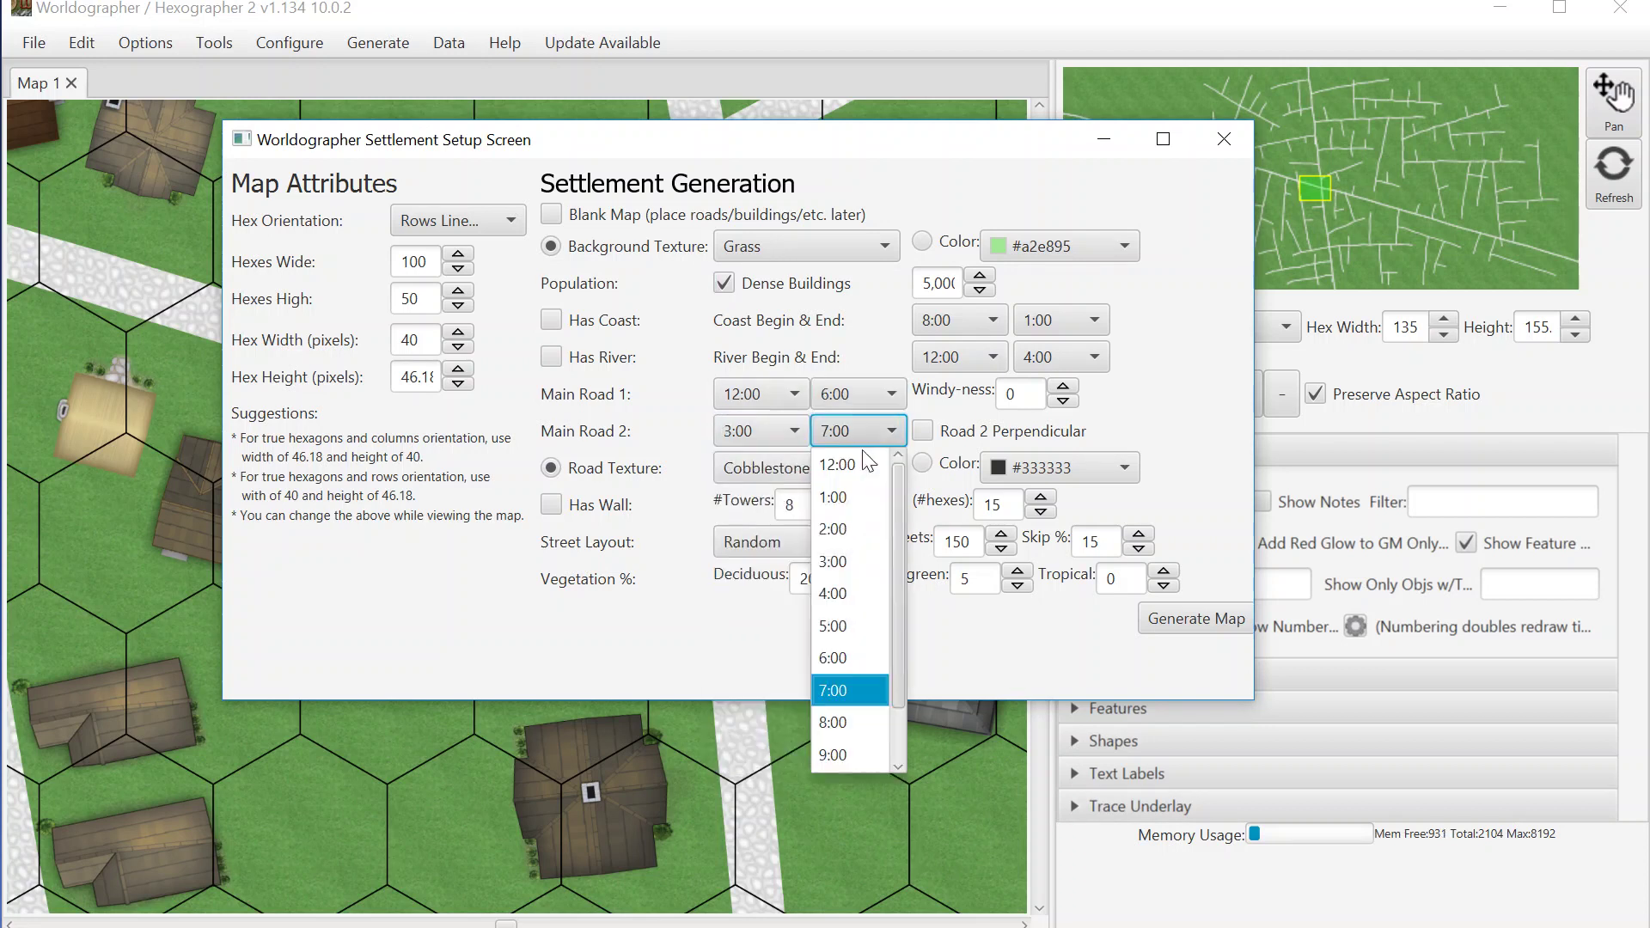
left_click(853, 754)
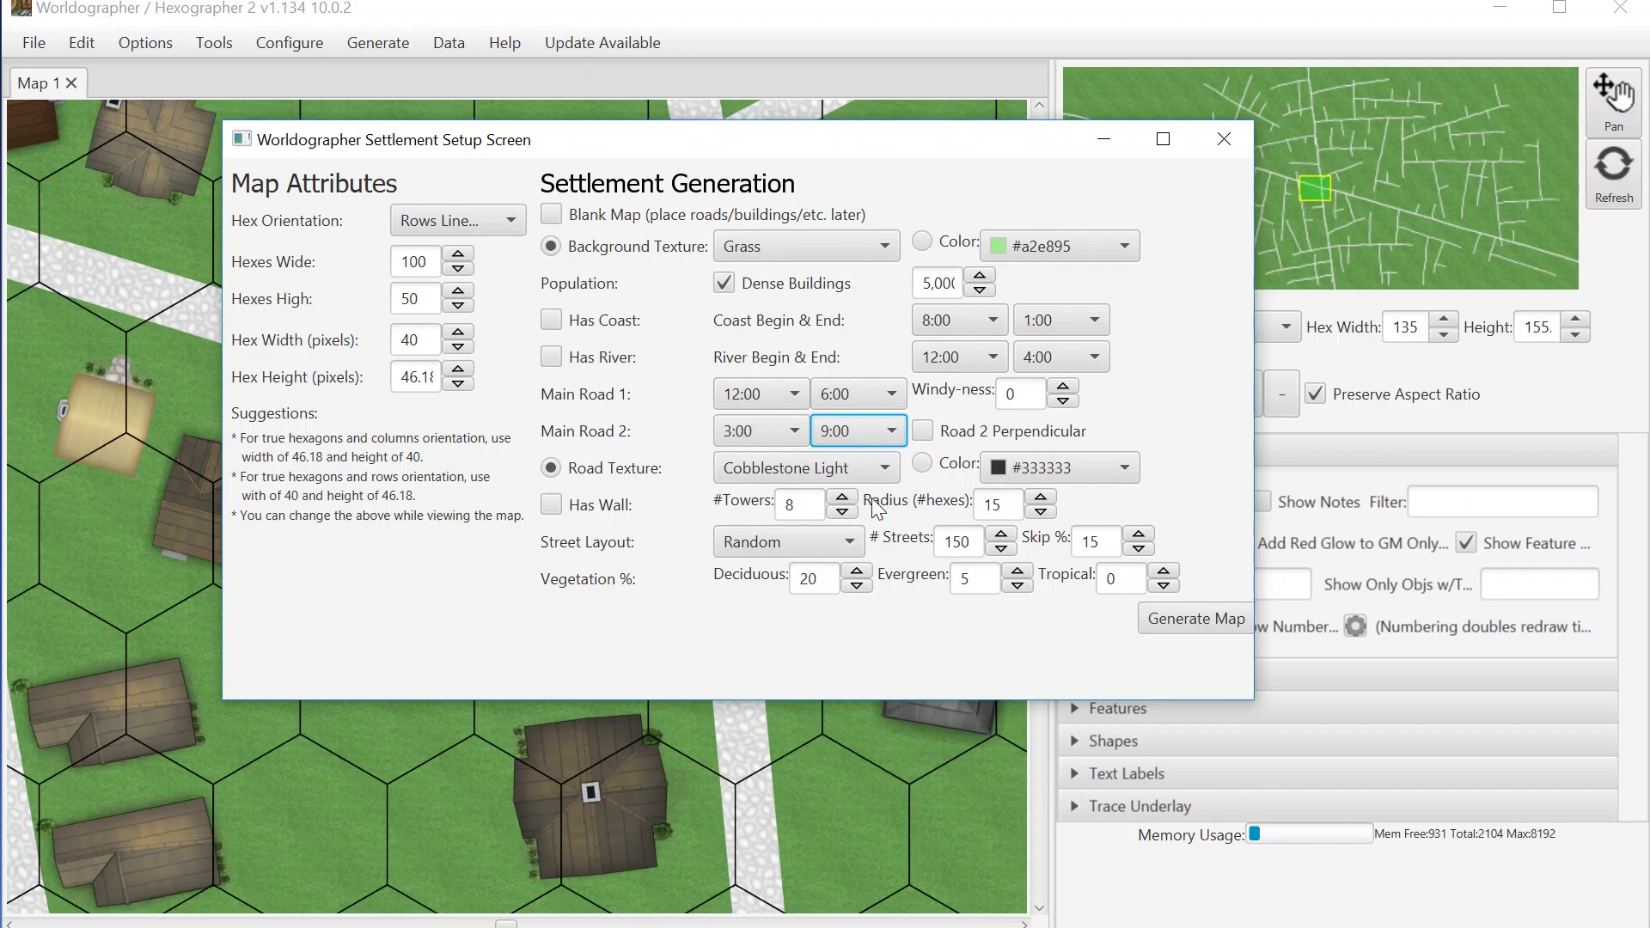
left_click(923, 430)
left_click(923, 431)
Set the road texture to Blacktop and the street layout to Haphazard.
left_click(750, 471)
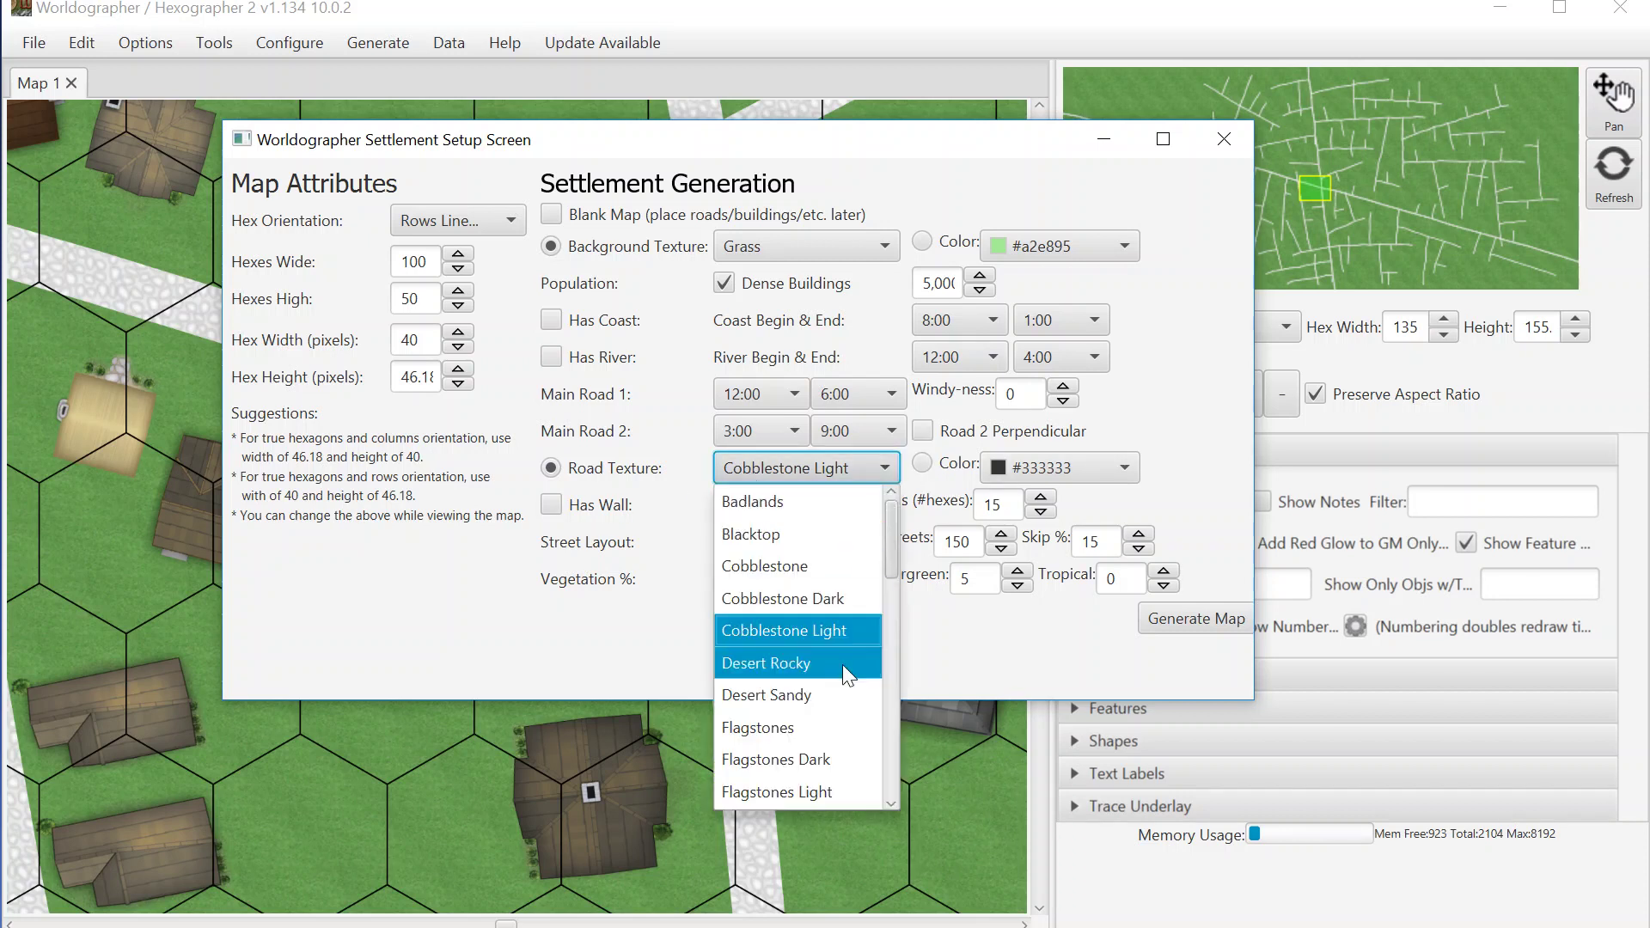
left_click(801, 535)
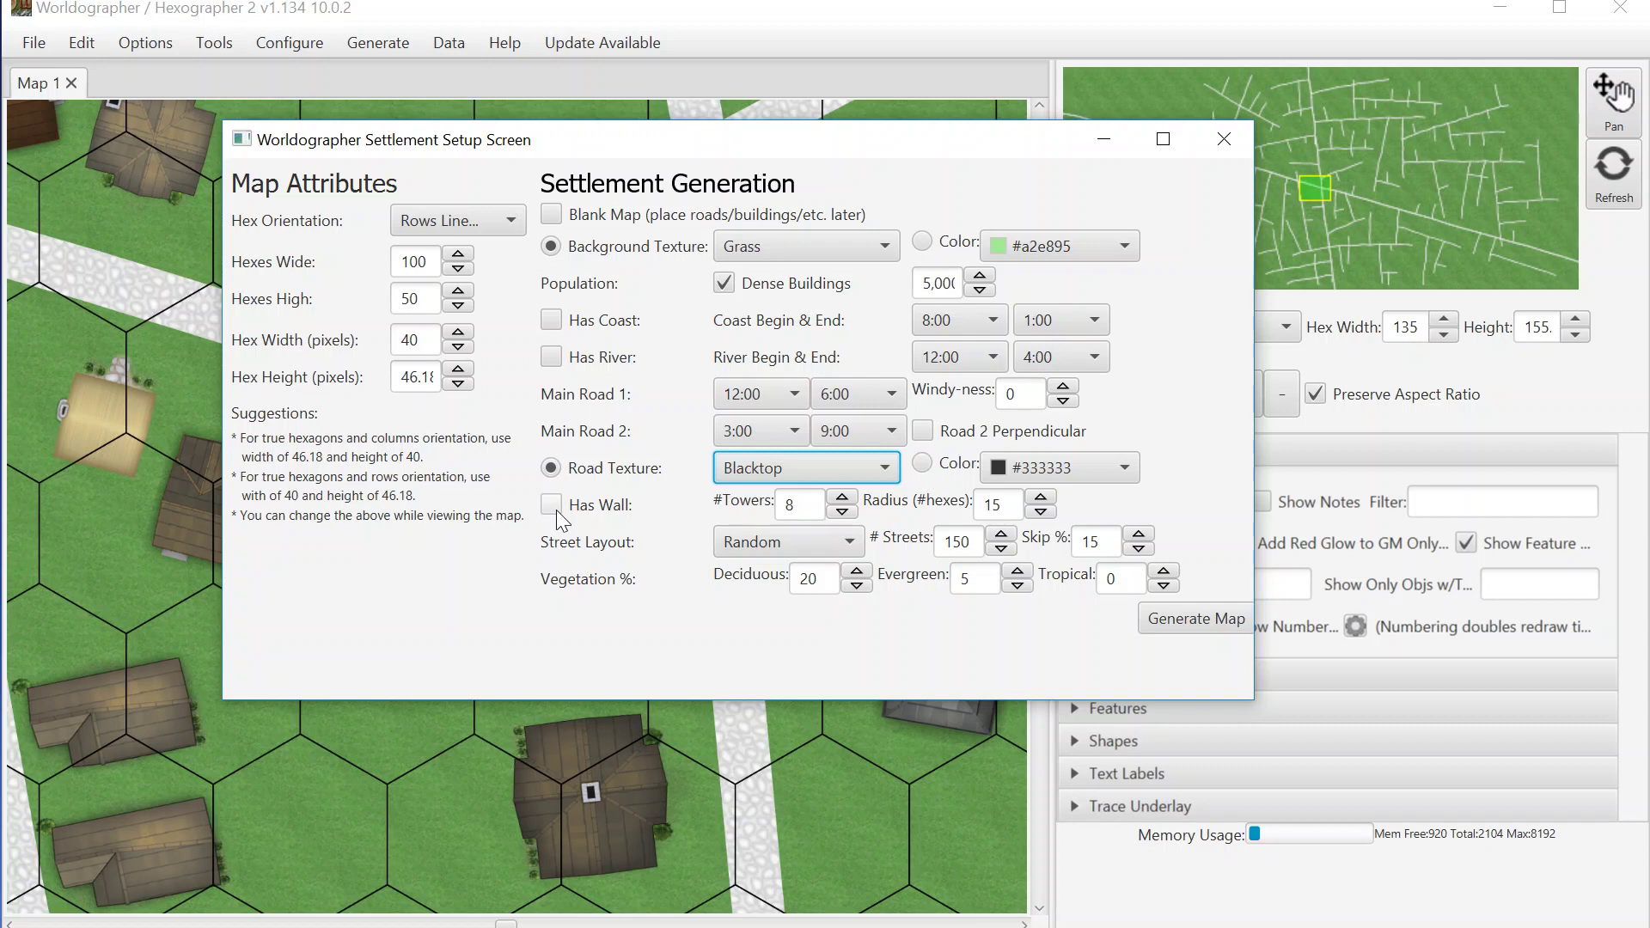
left_click(806, 545)
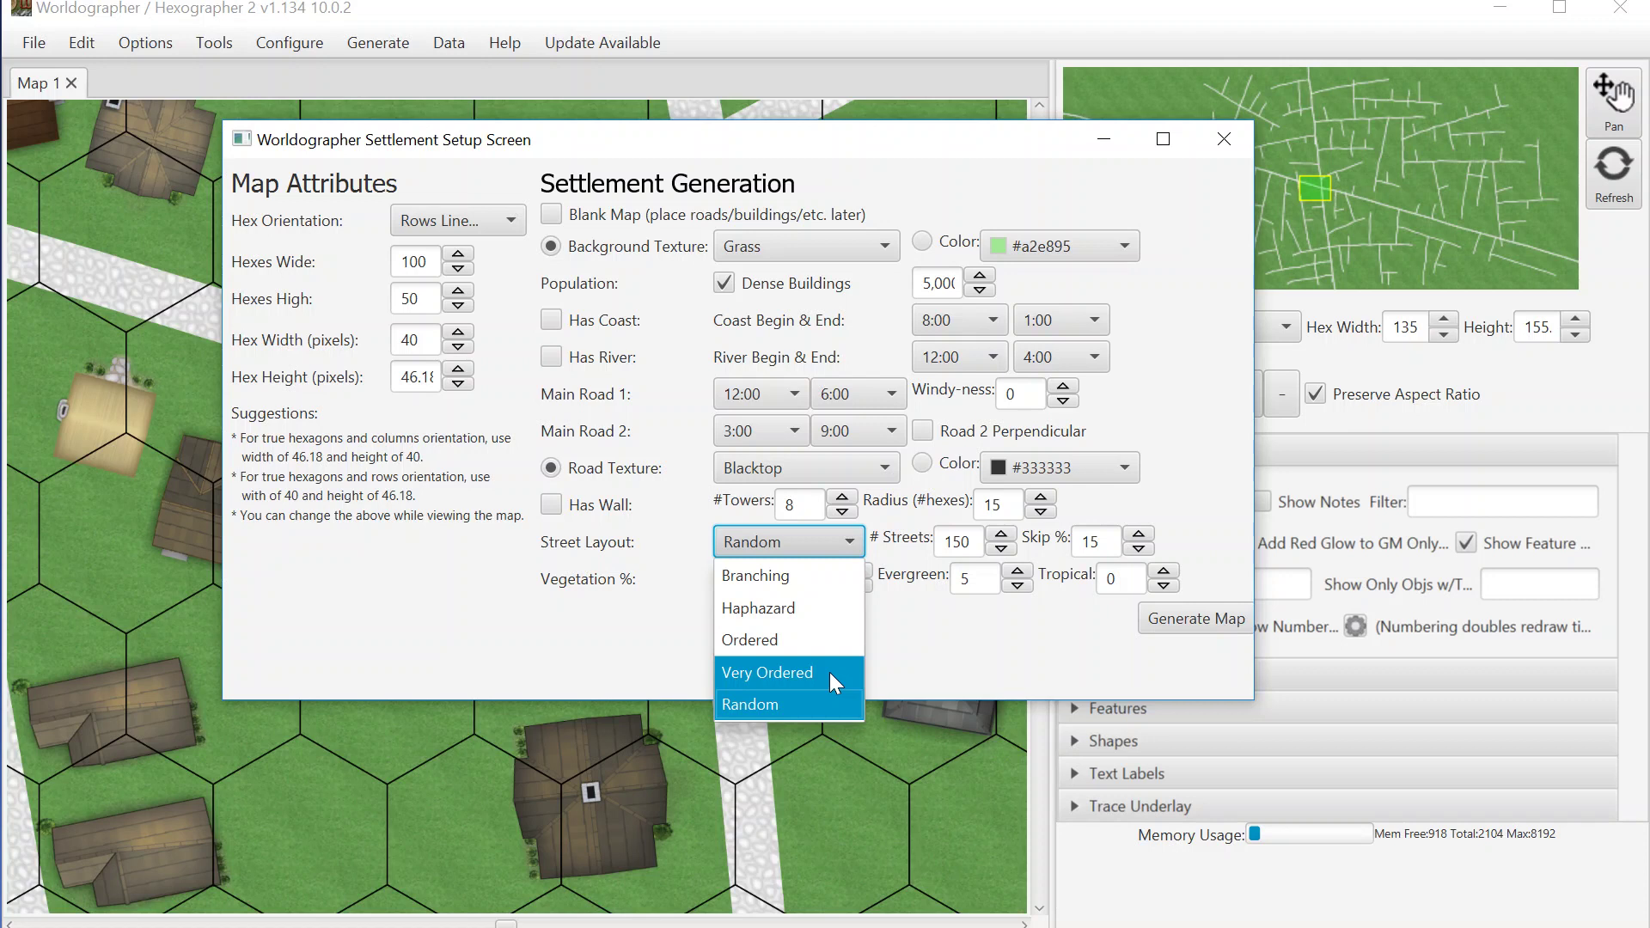
left_click(780, 619)
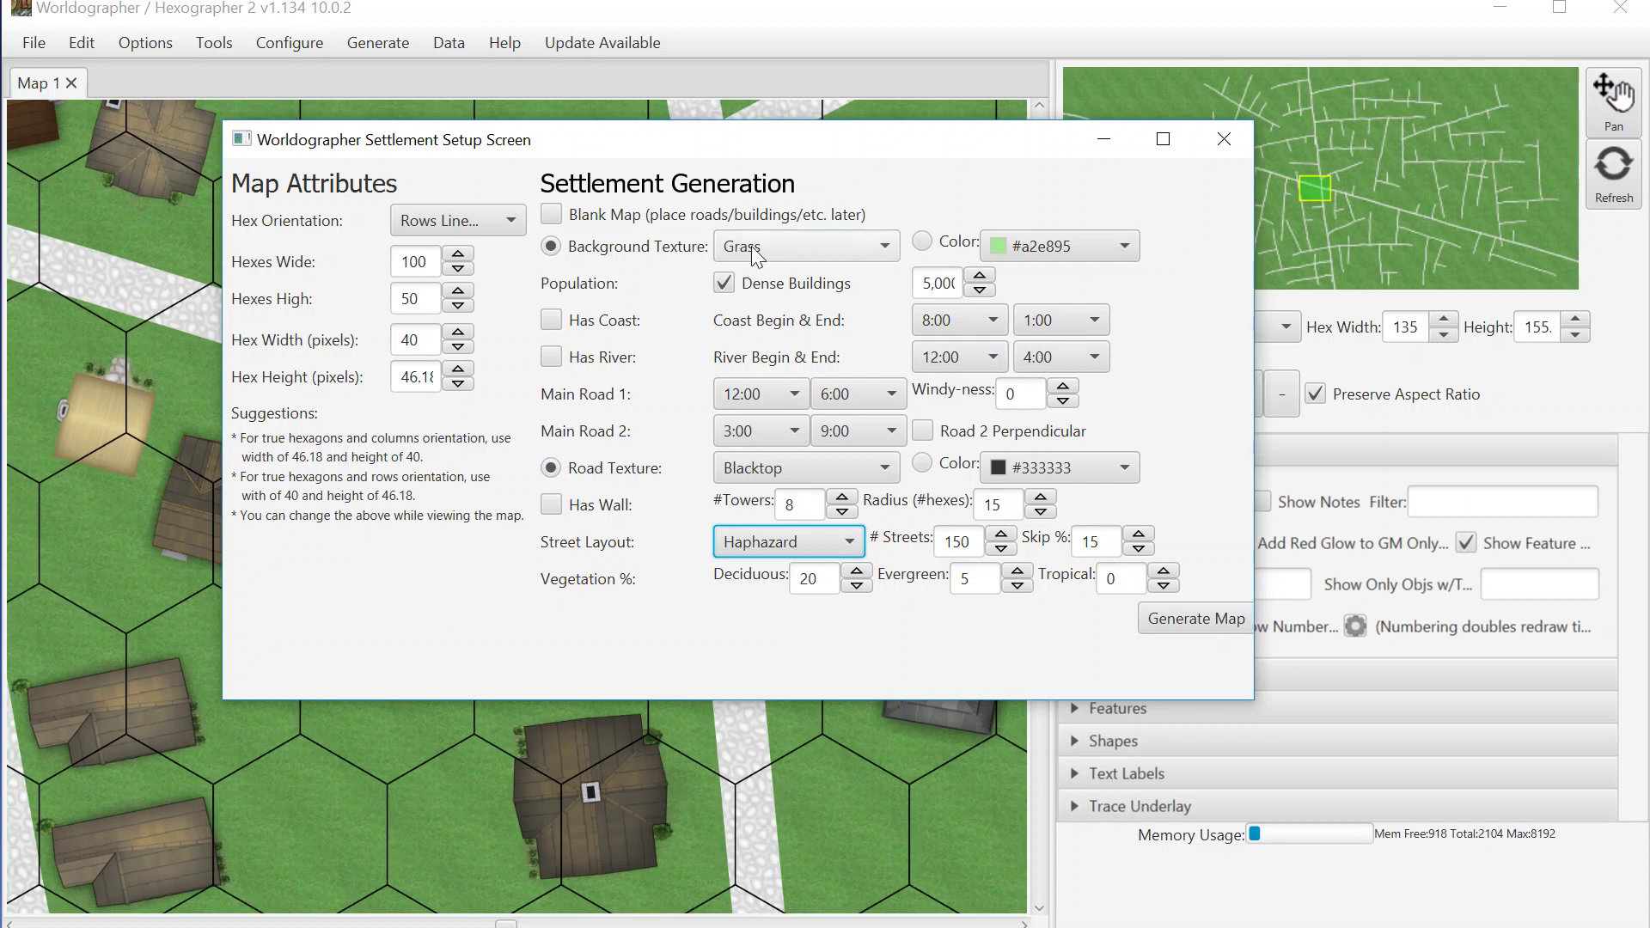
Generate the settlement map, dismiss the creation message and bring the main road crossing into view.
left_click(1174, 621)
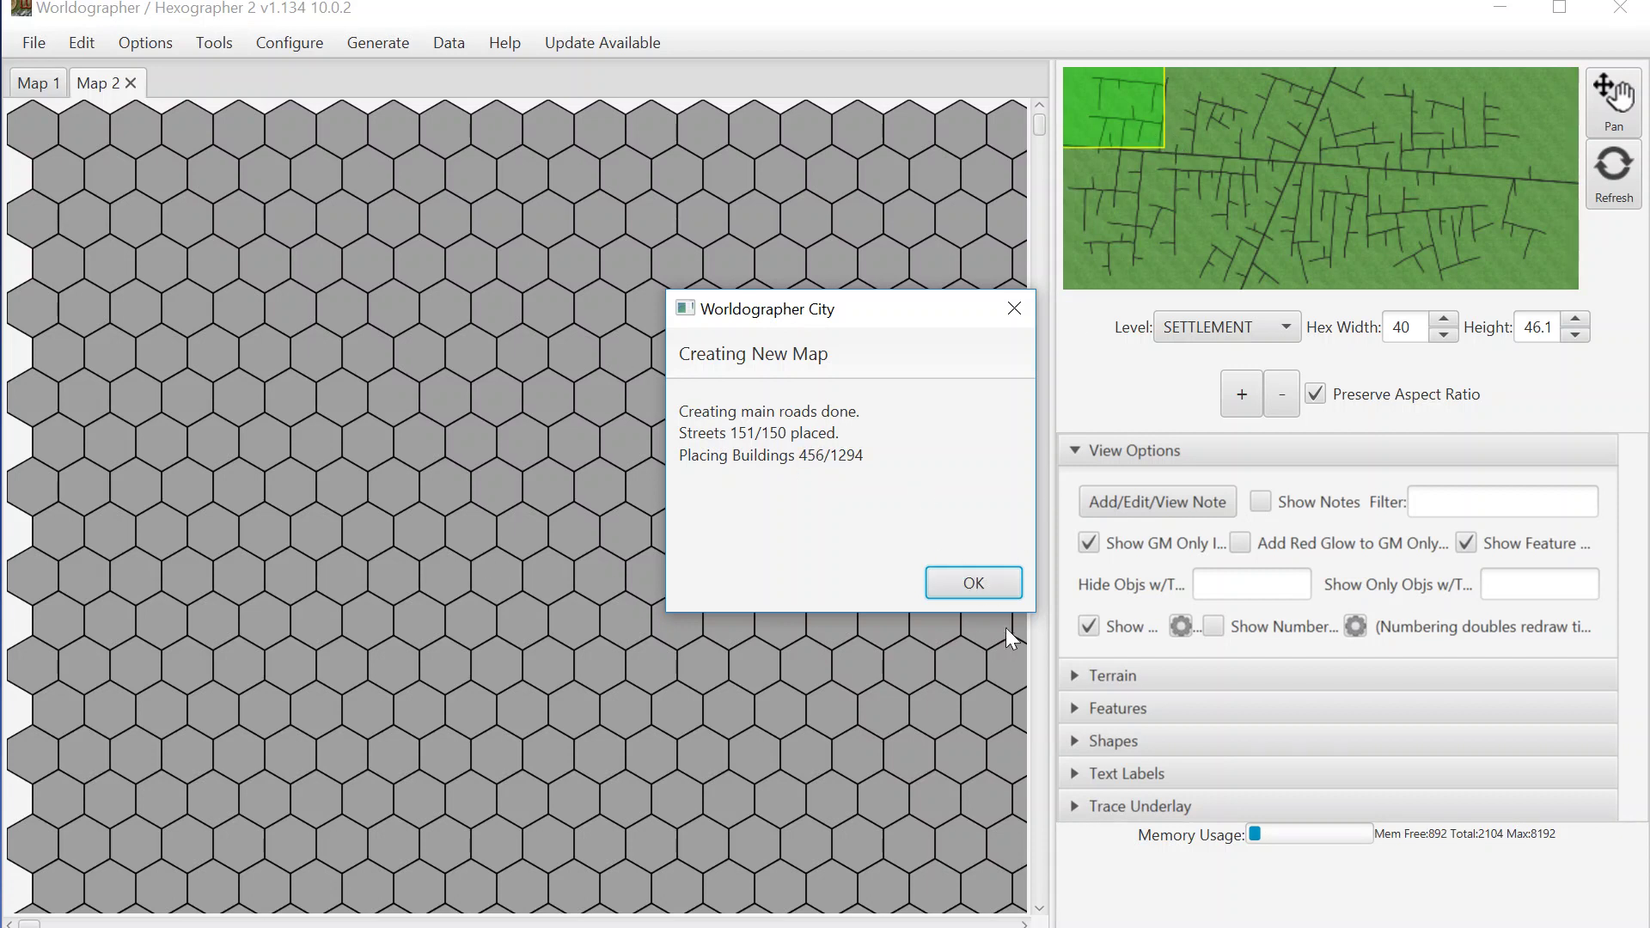
left_click(958, 585)
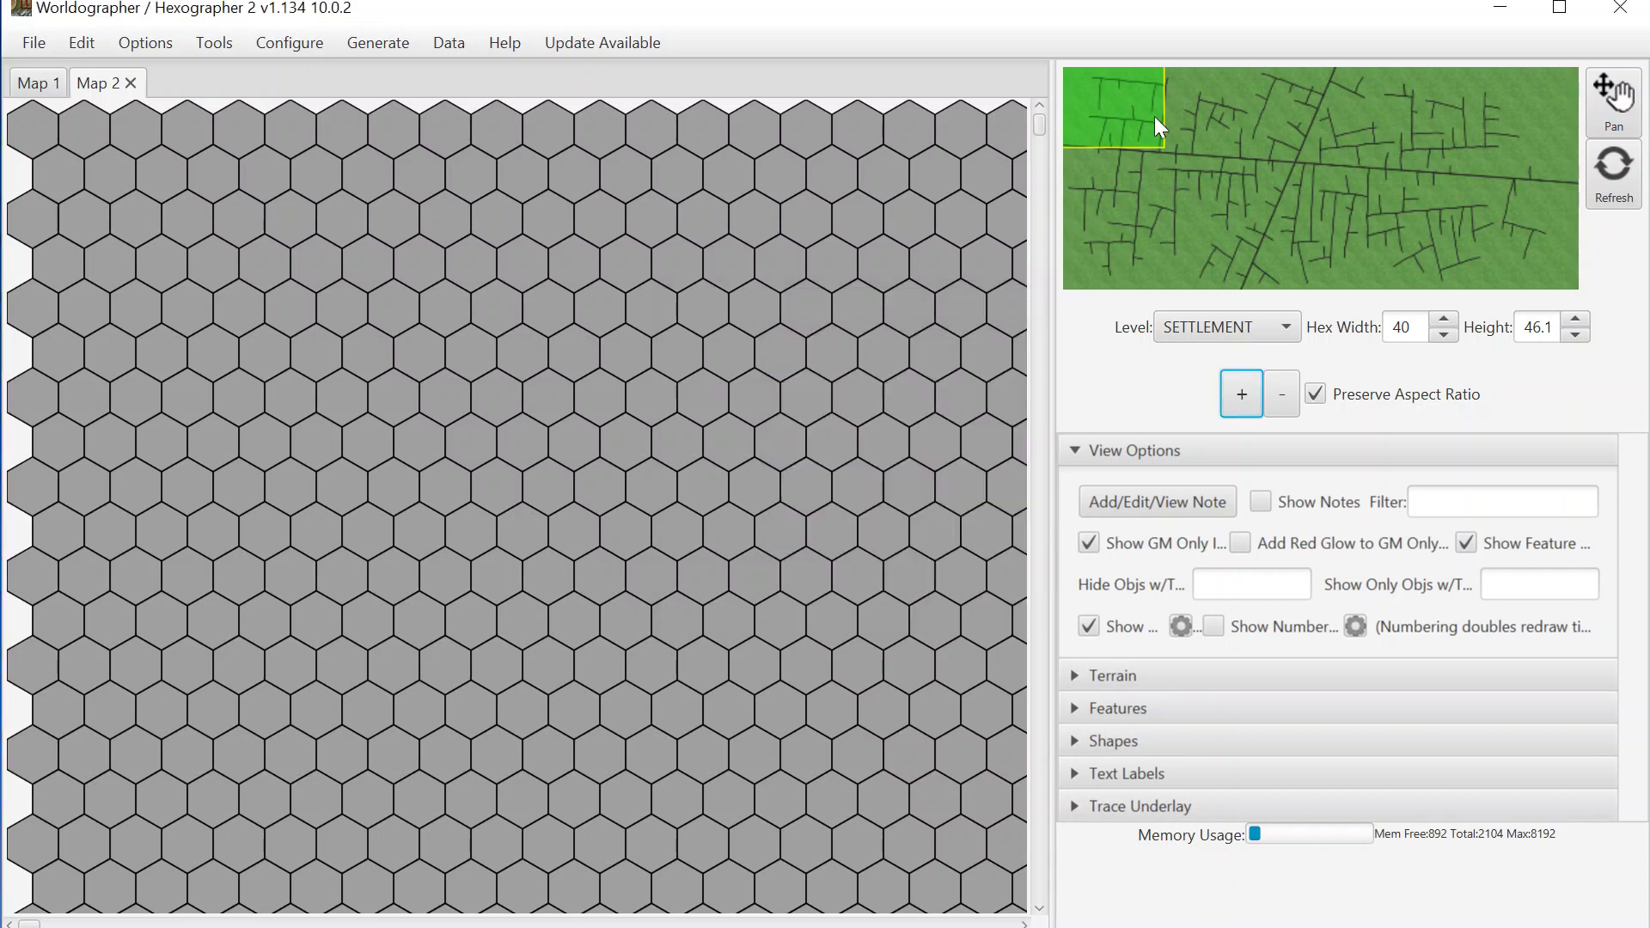
left_click_drag(1158, 128, 1296, 160)
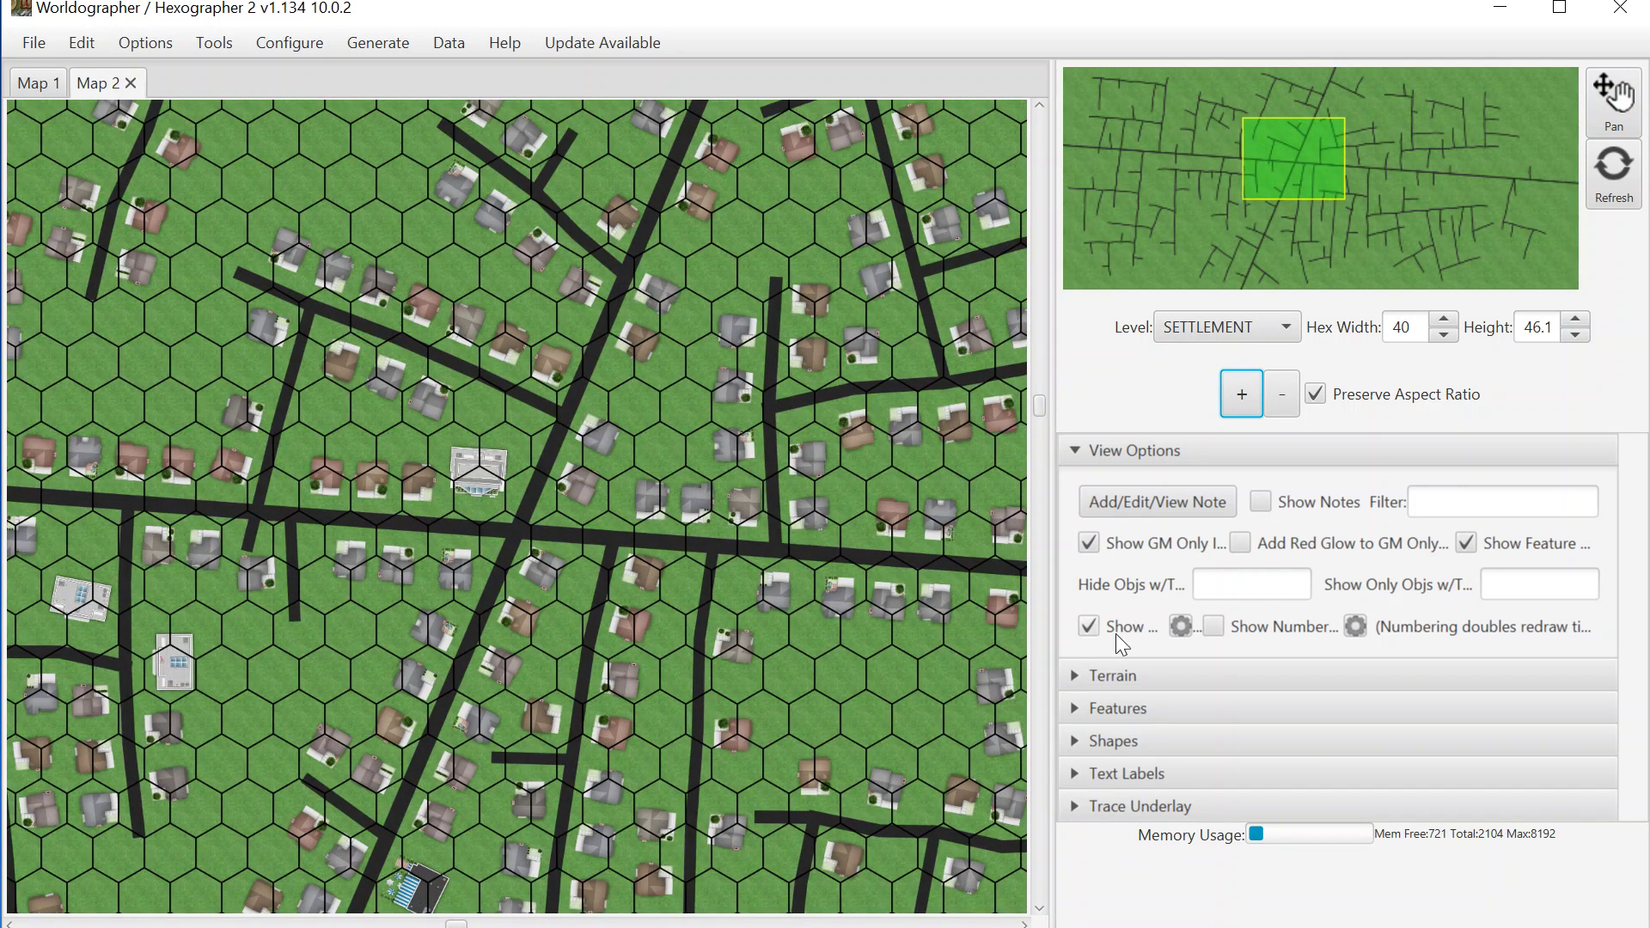
Hide the map's hex grid, activate the note viewing tool and show the building notes.
left_click(1089, 626)
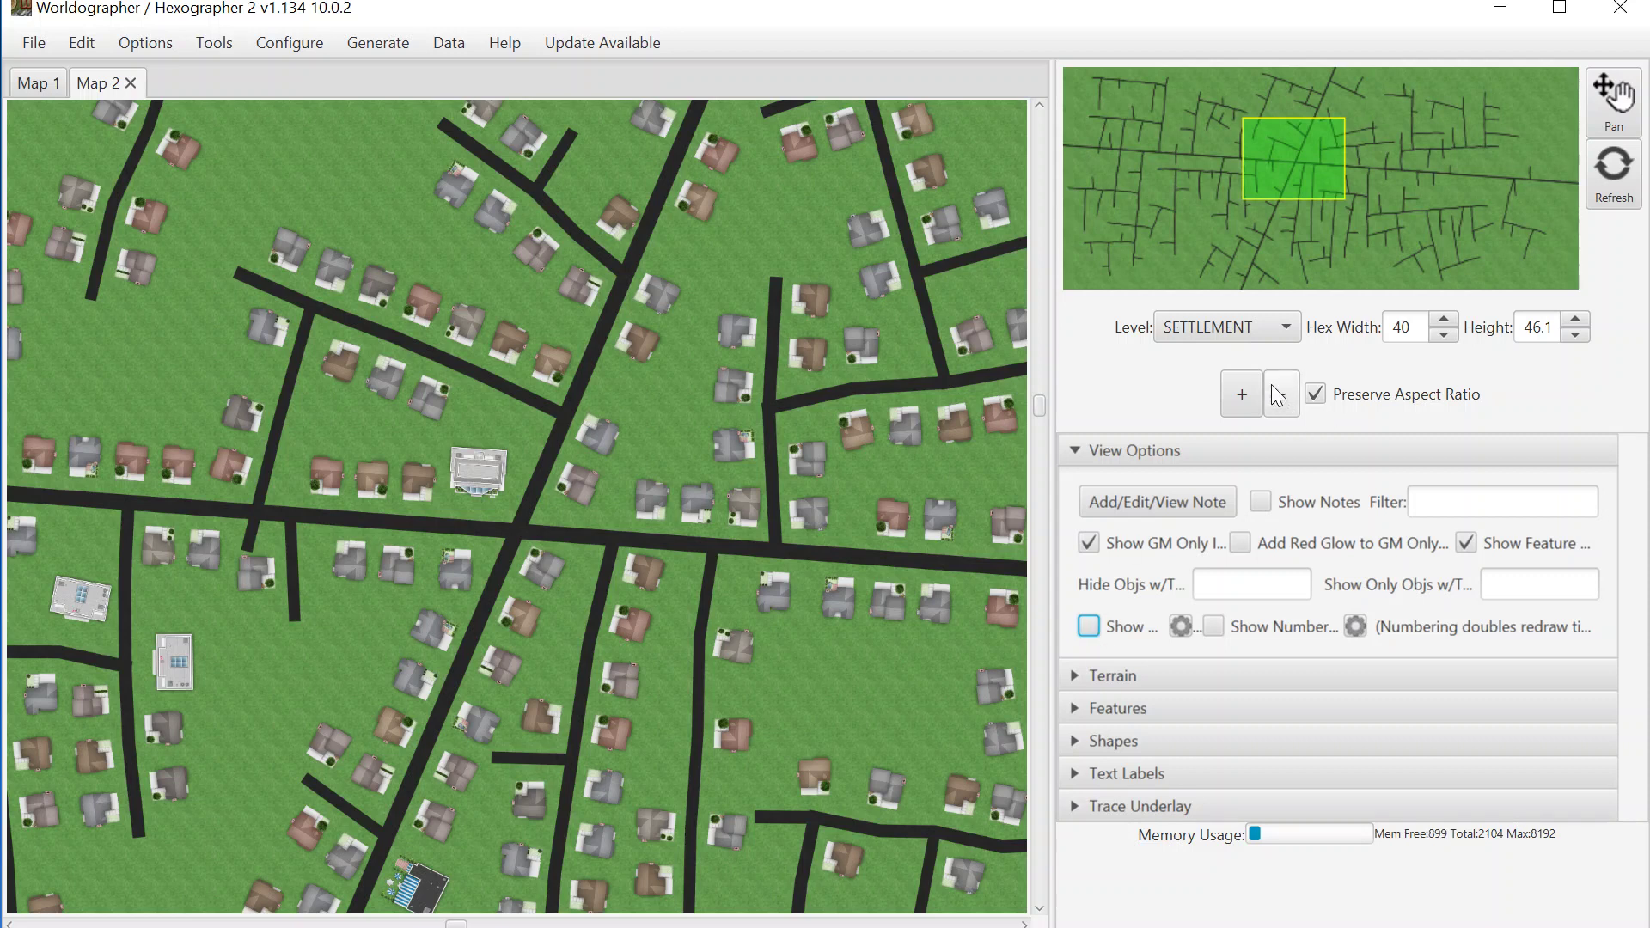
mouse_move(1297, 151)
left_mouse_down()
mouse_move(1278, 157)
mouse_move(1296, 164)
left_mouse_up()
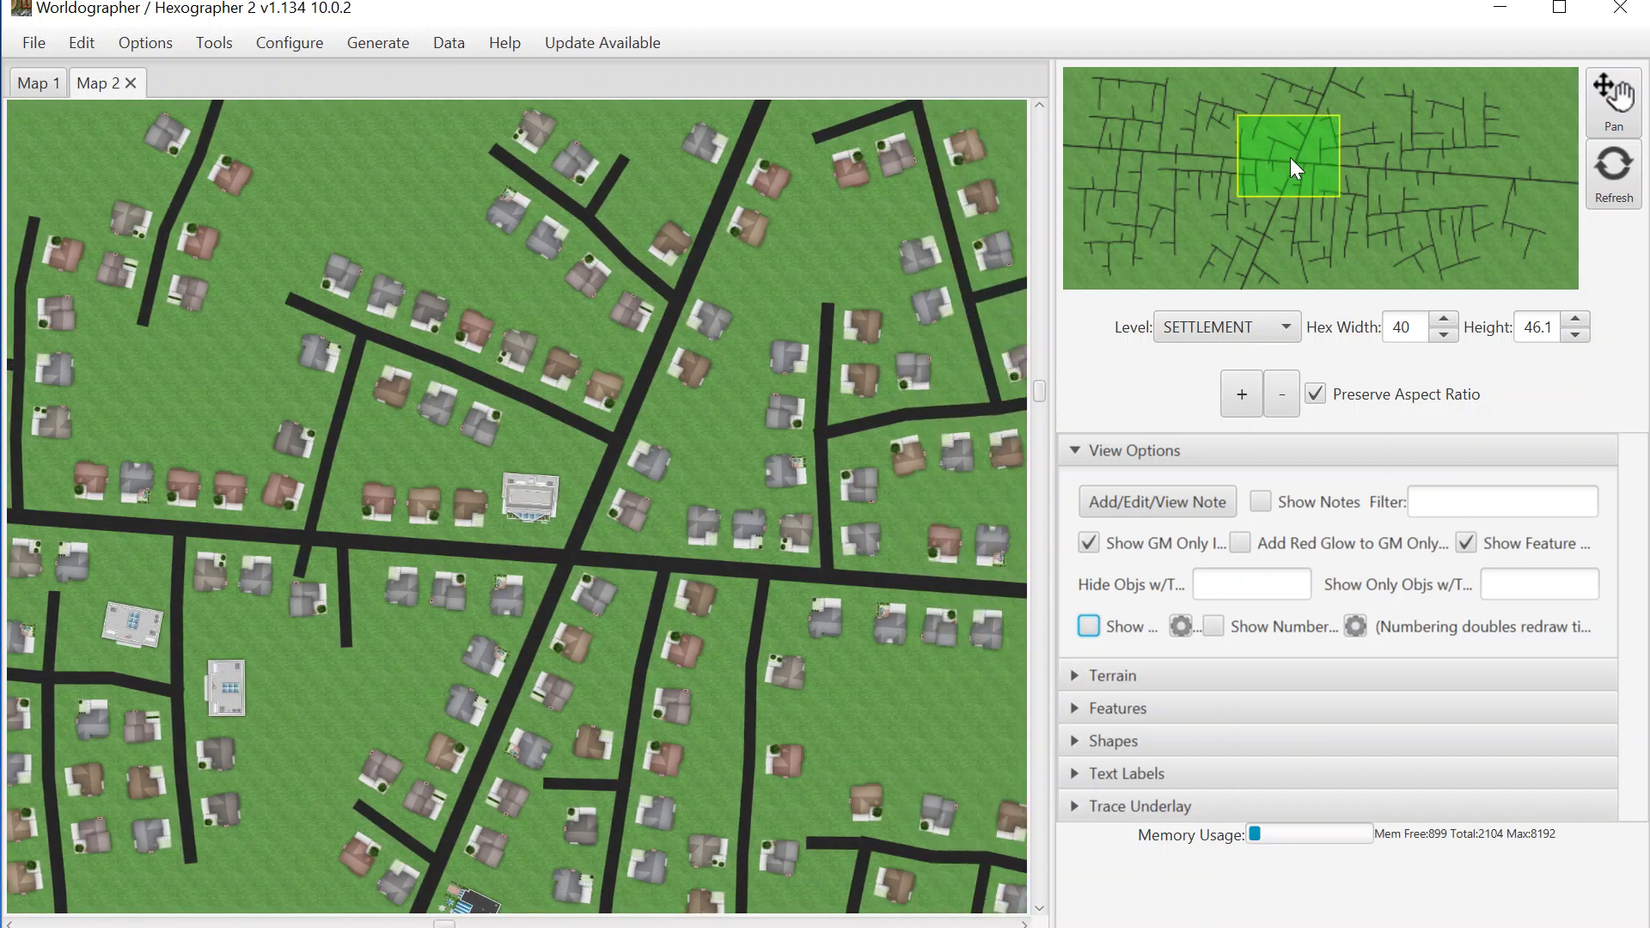
left_click(1164, 511)
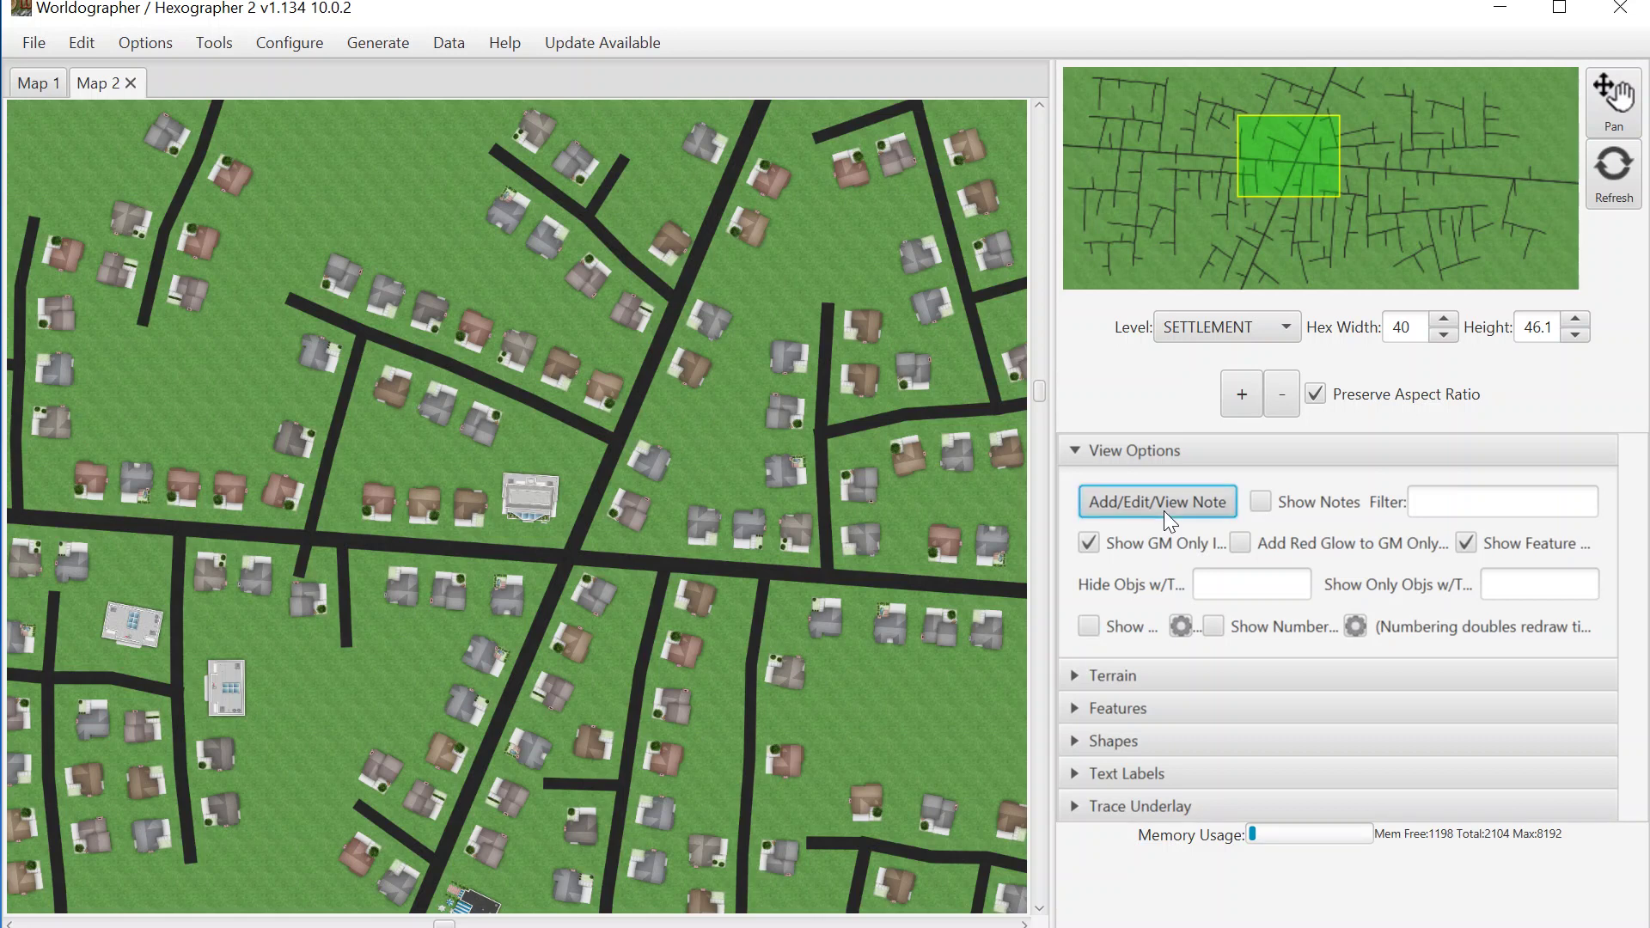
left_click(1261, 504)
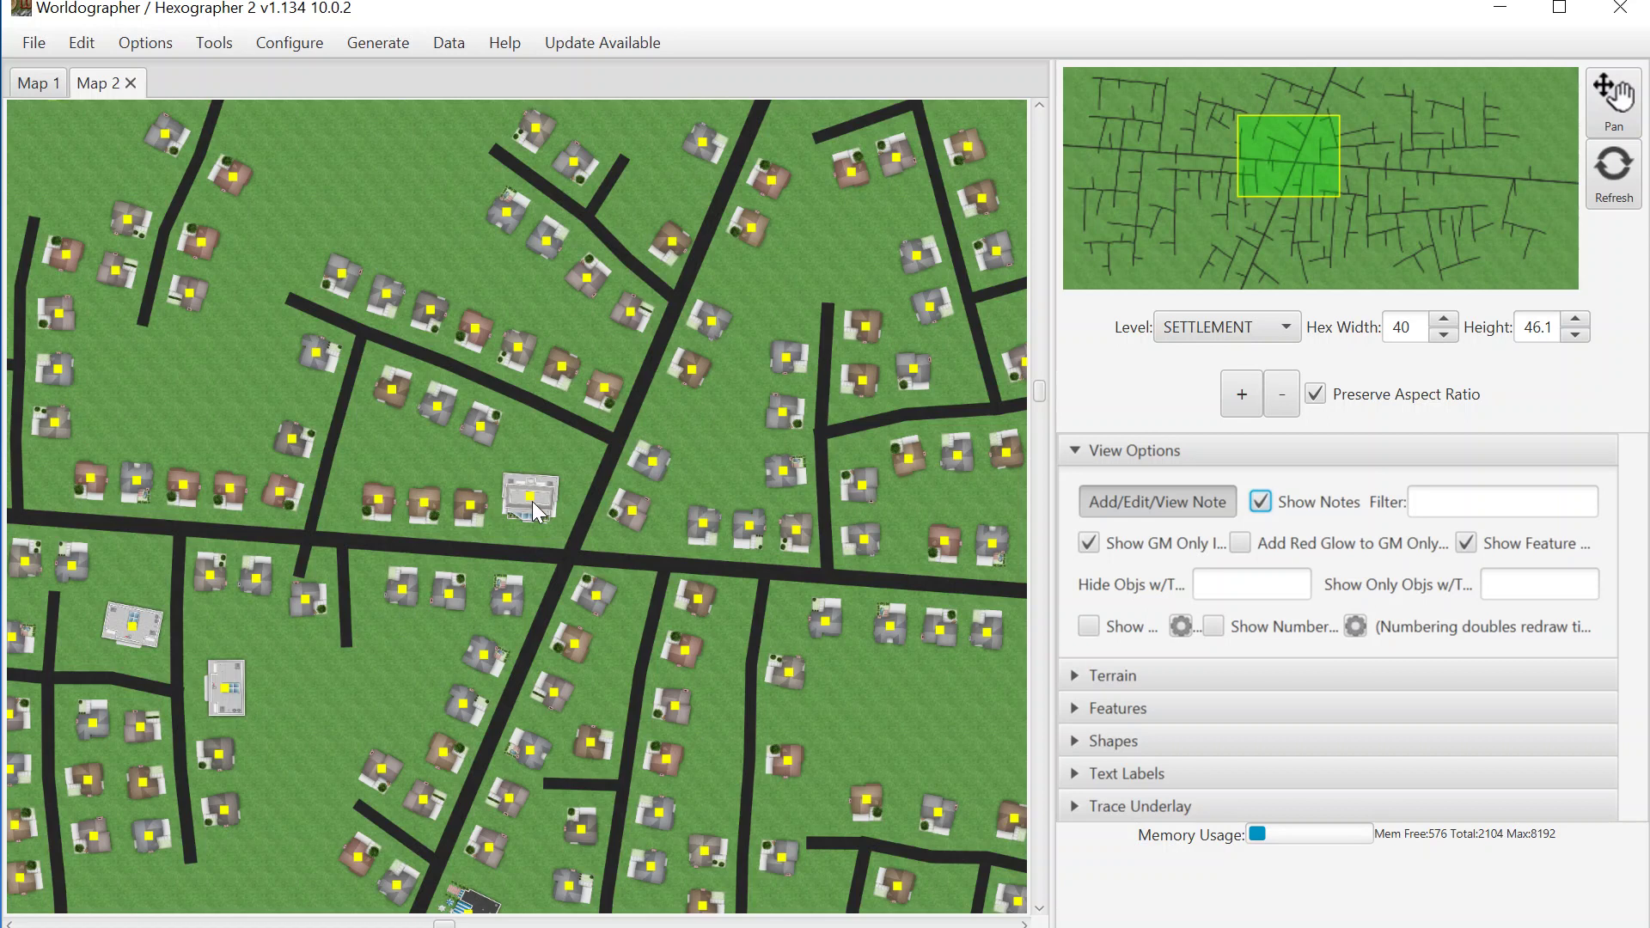
View the family listed in the note of the modern house immediately west of the office building near the crossing.
left_click(469, 504)
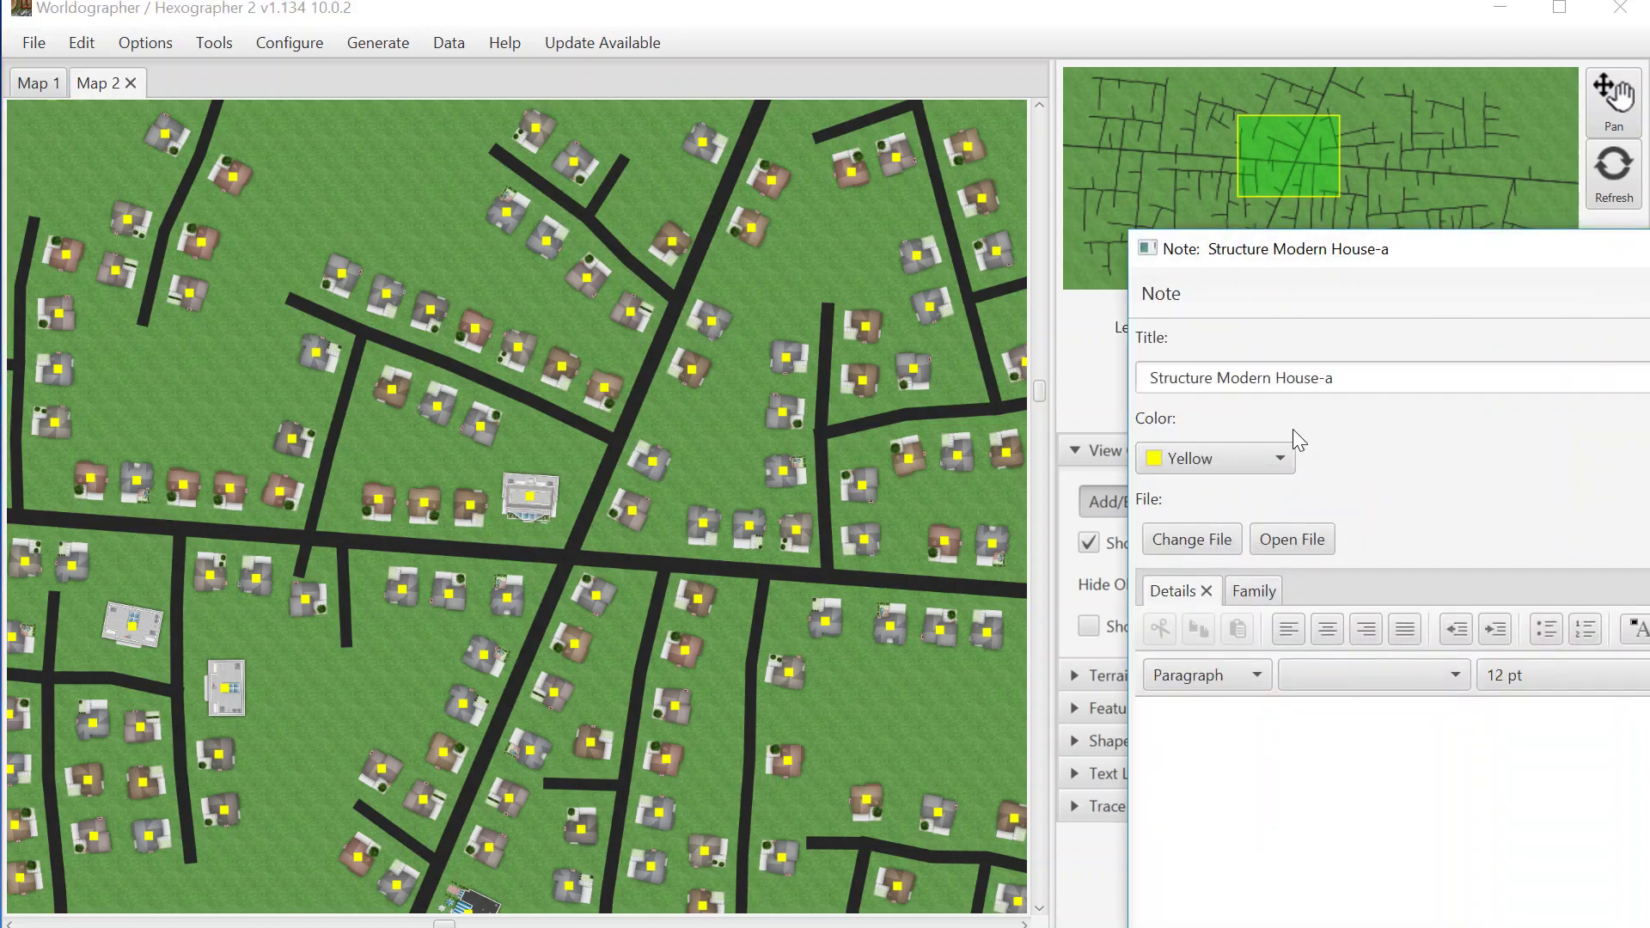
left_click(1253, 589)
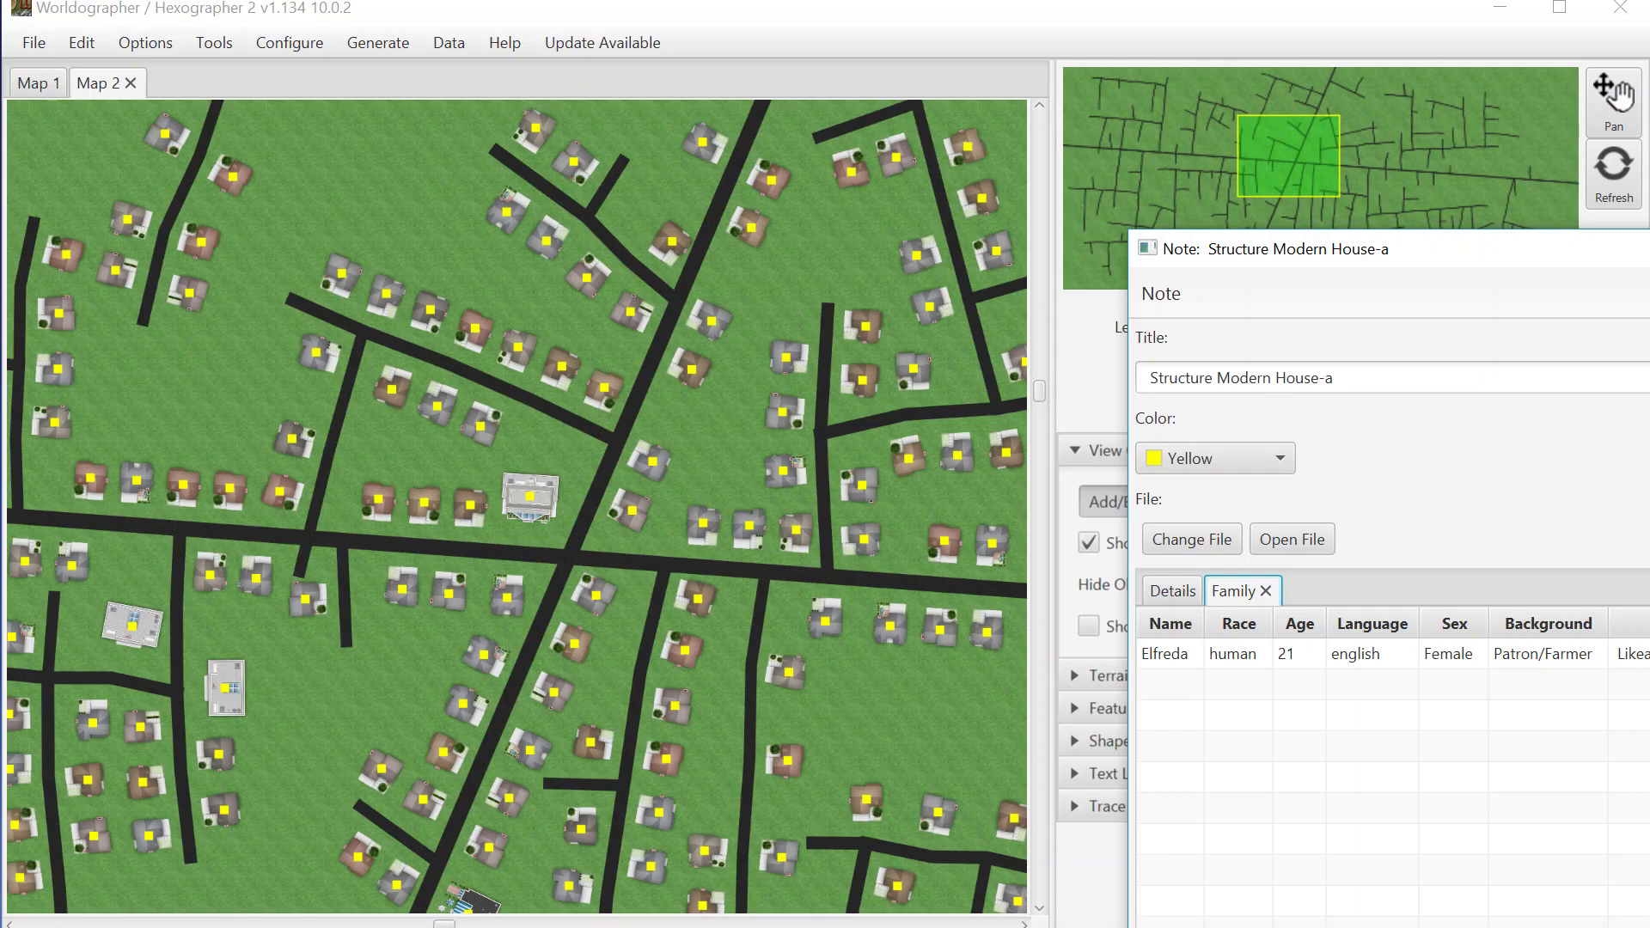
key("alt+F4")
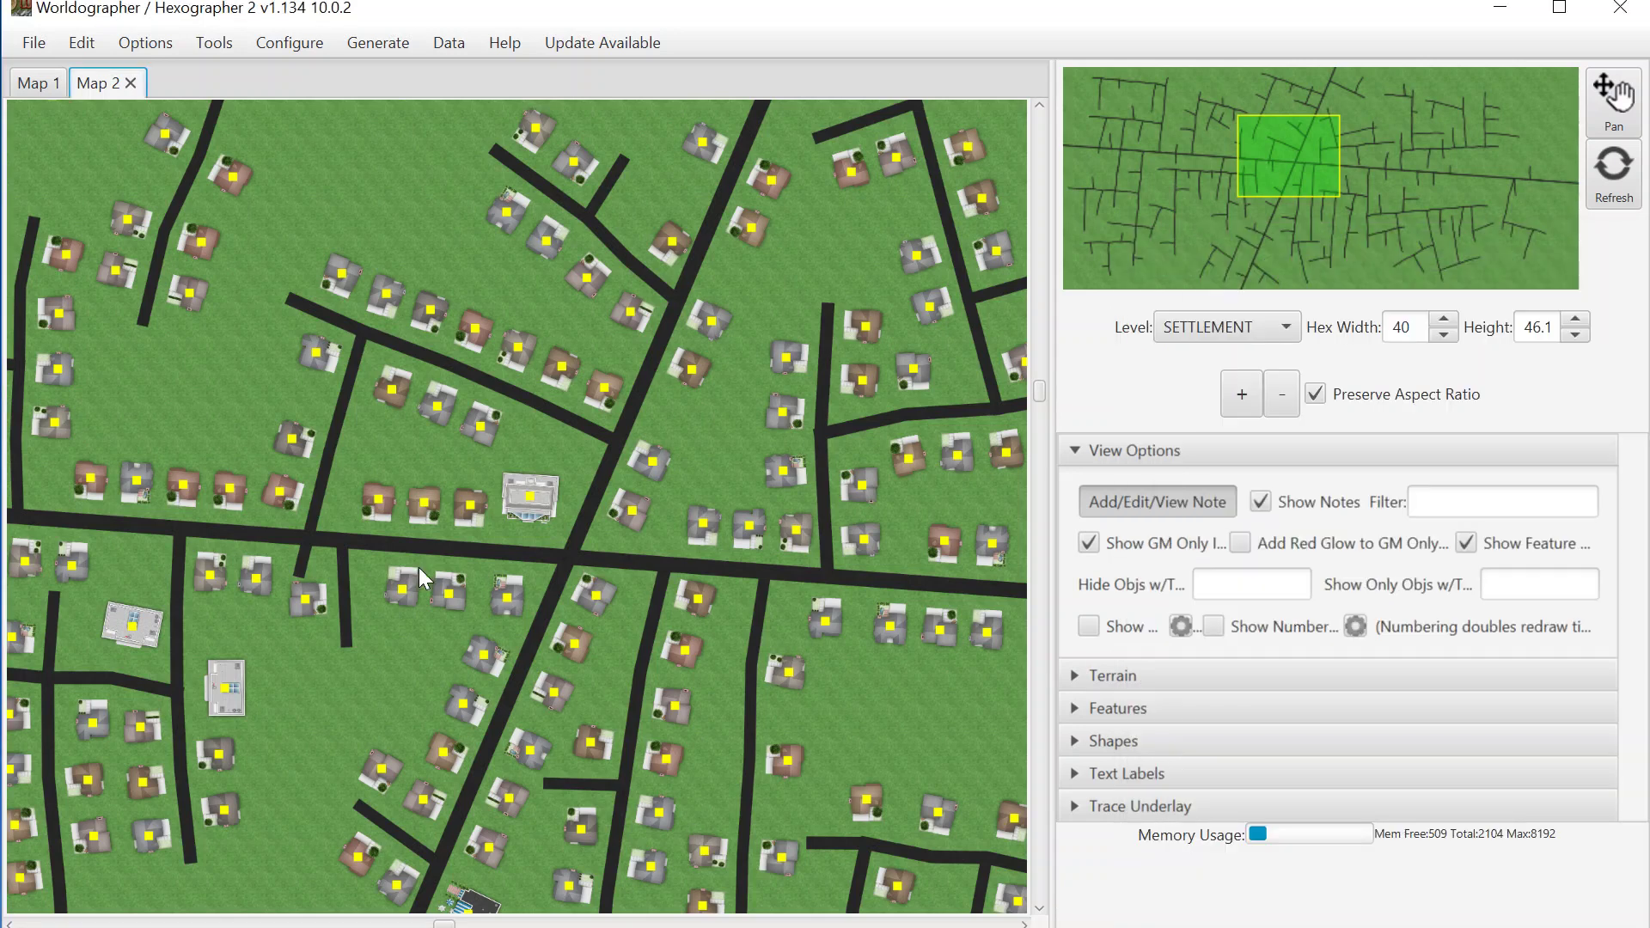
View the family listed in the note of the third modern house west of the same office building.
double_click(385, 500)
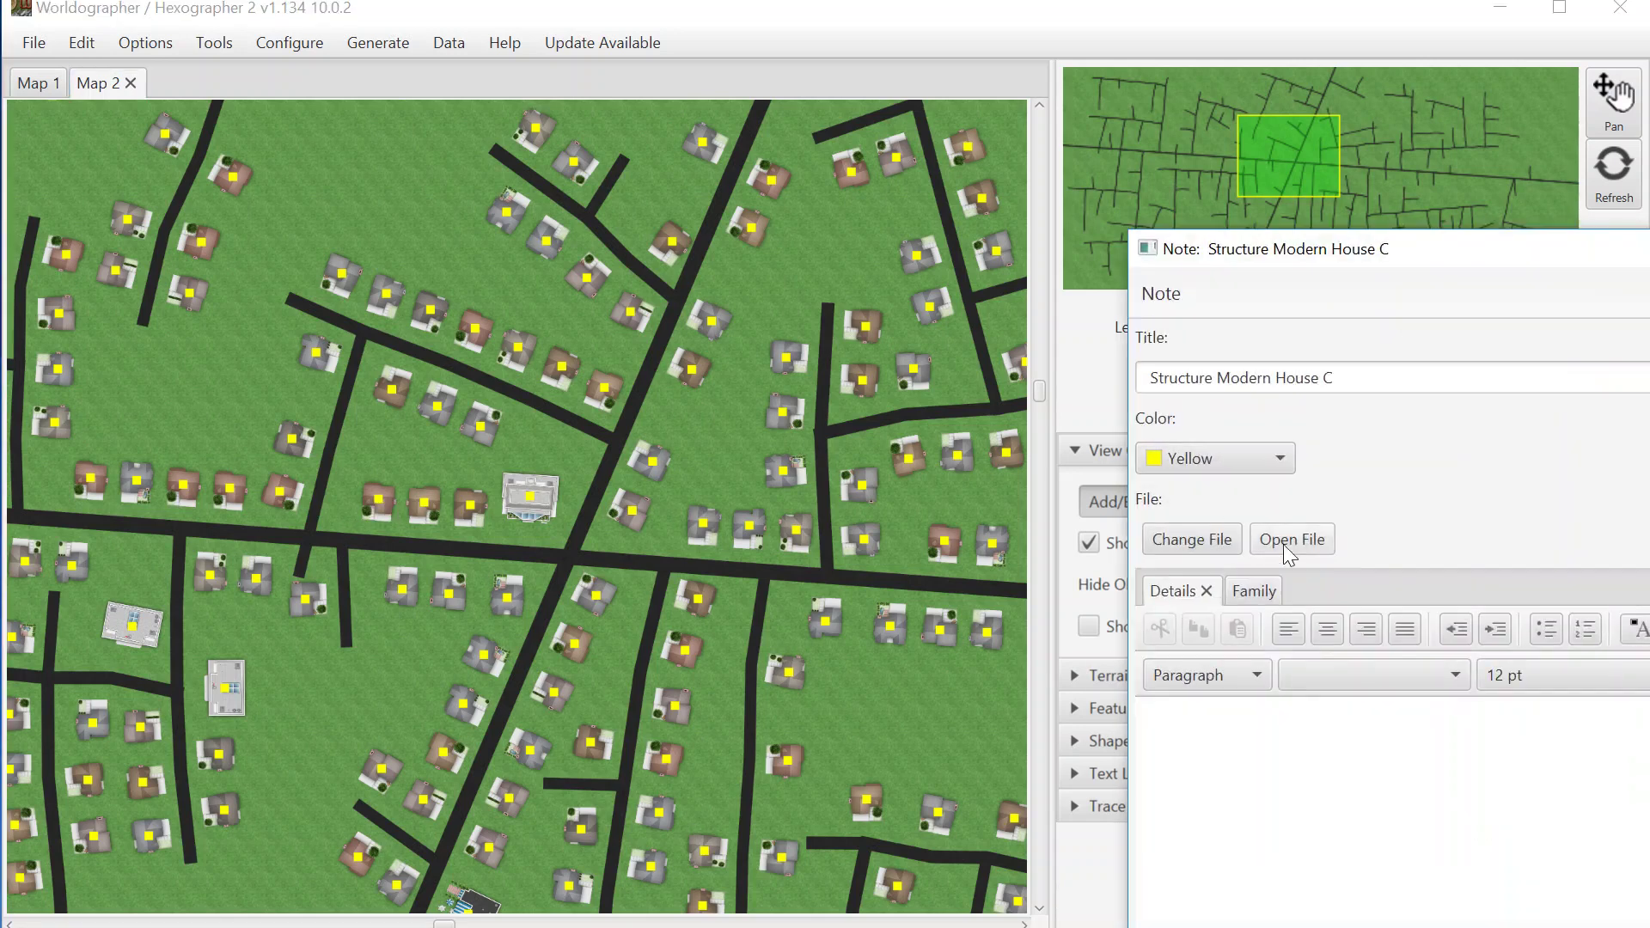
left_click(1243, 591)
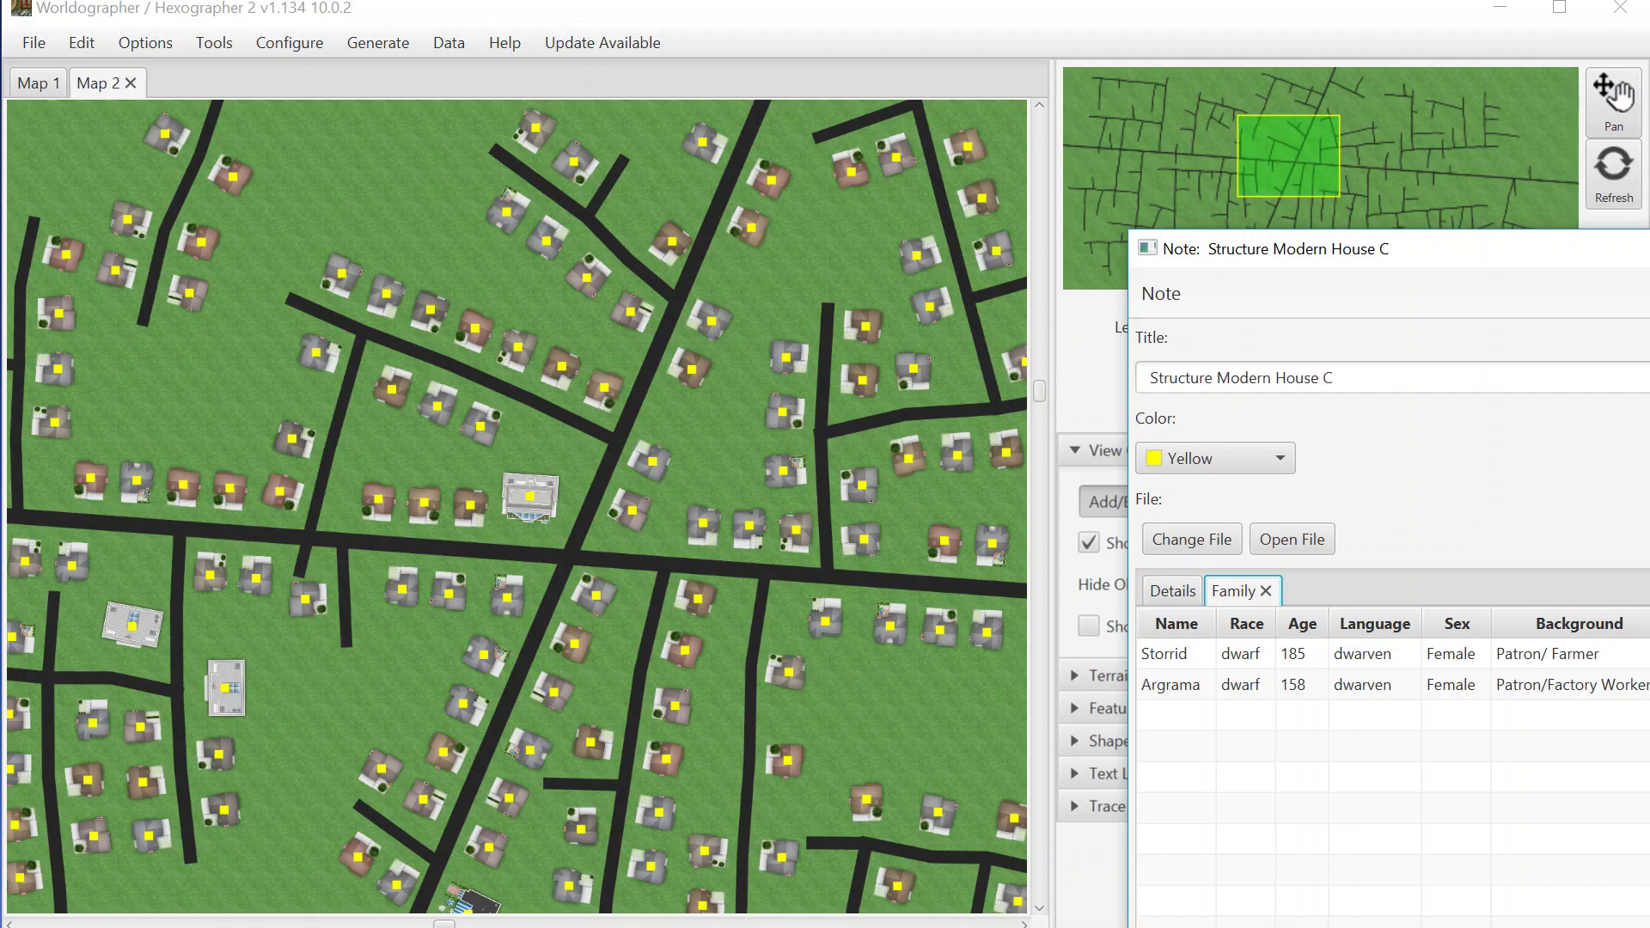
key("Escape")
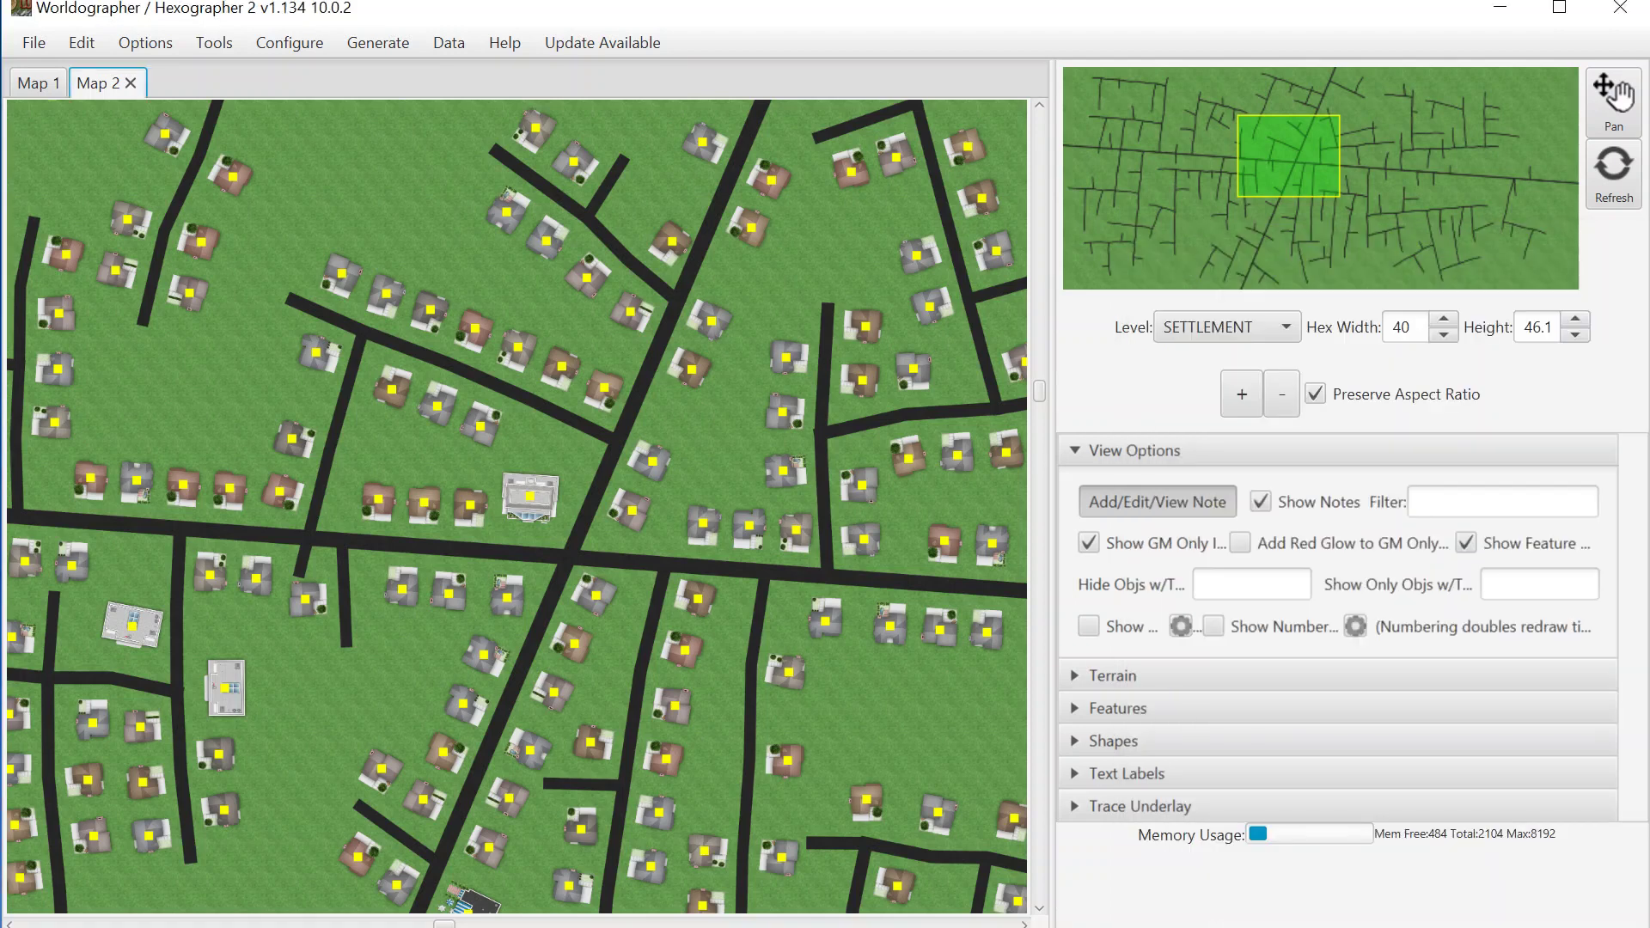
Examine the staff listed in the note of the office building northwest of the main road crossing.
left_click(526, 502)
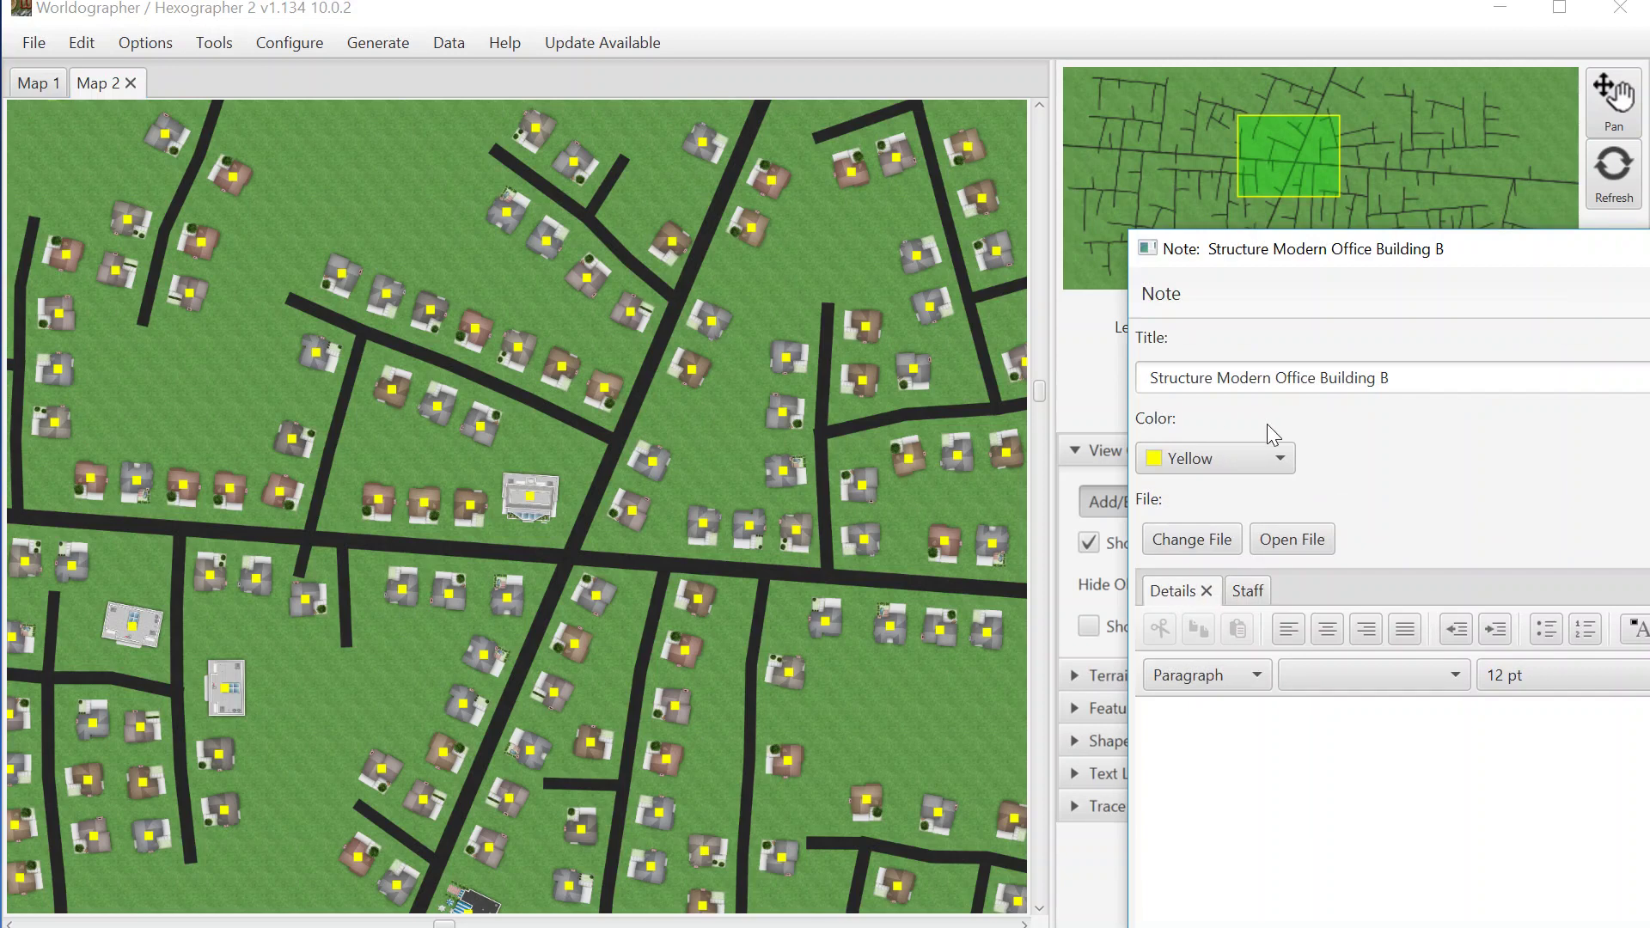
left_click(1248, 593)
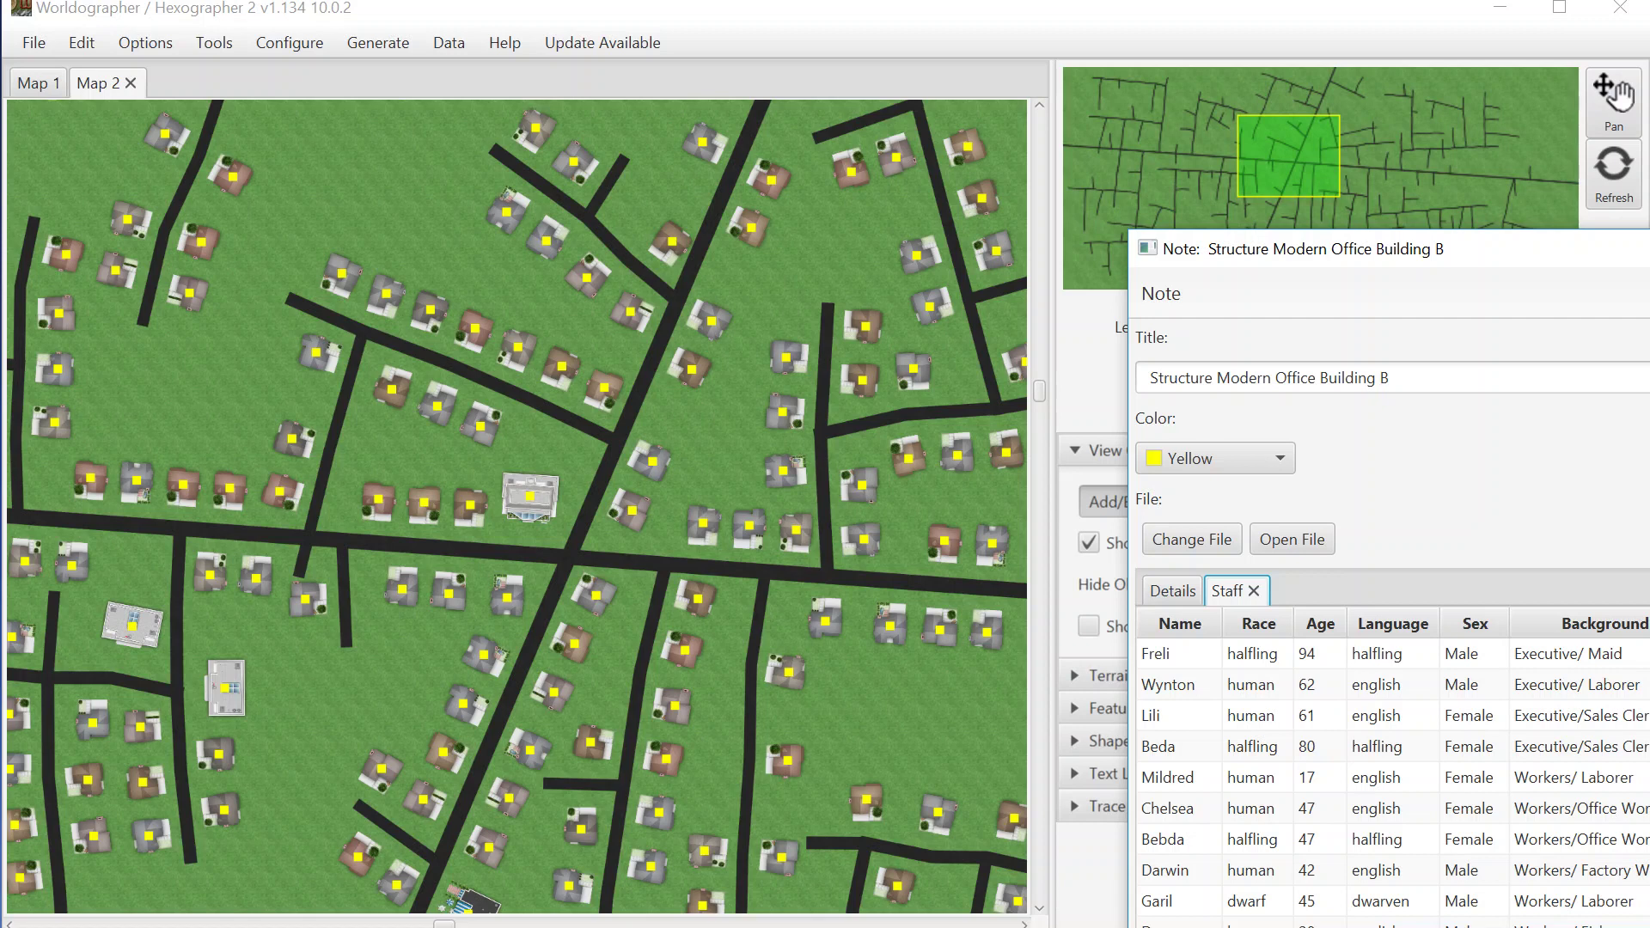
key("Escape")
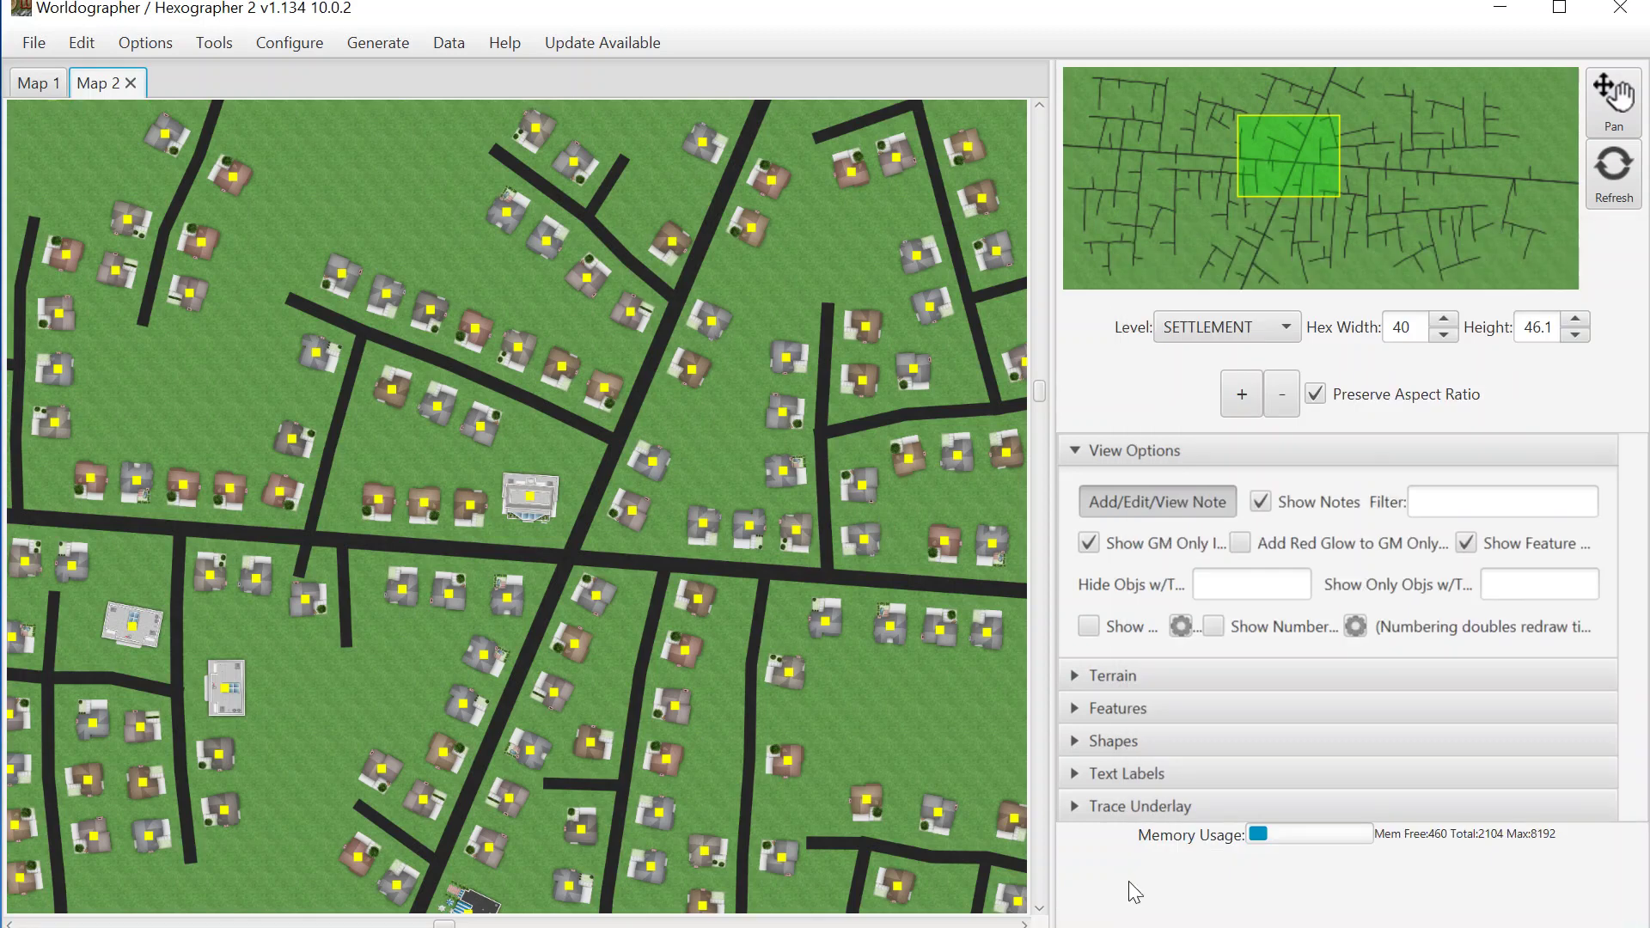
left_click(538, 503)
left_click(1251, 593)
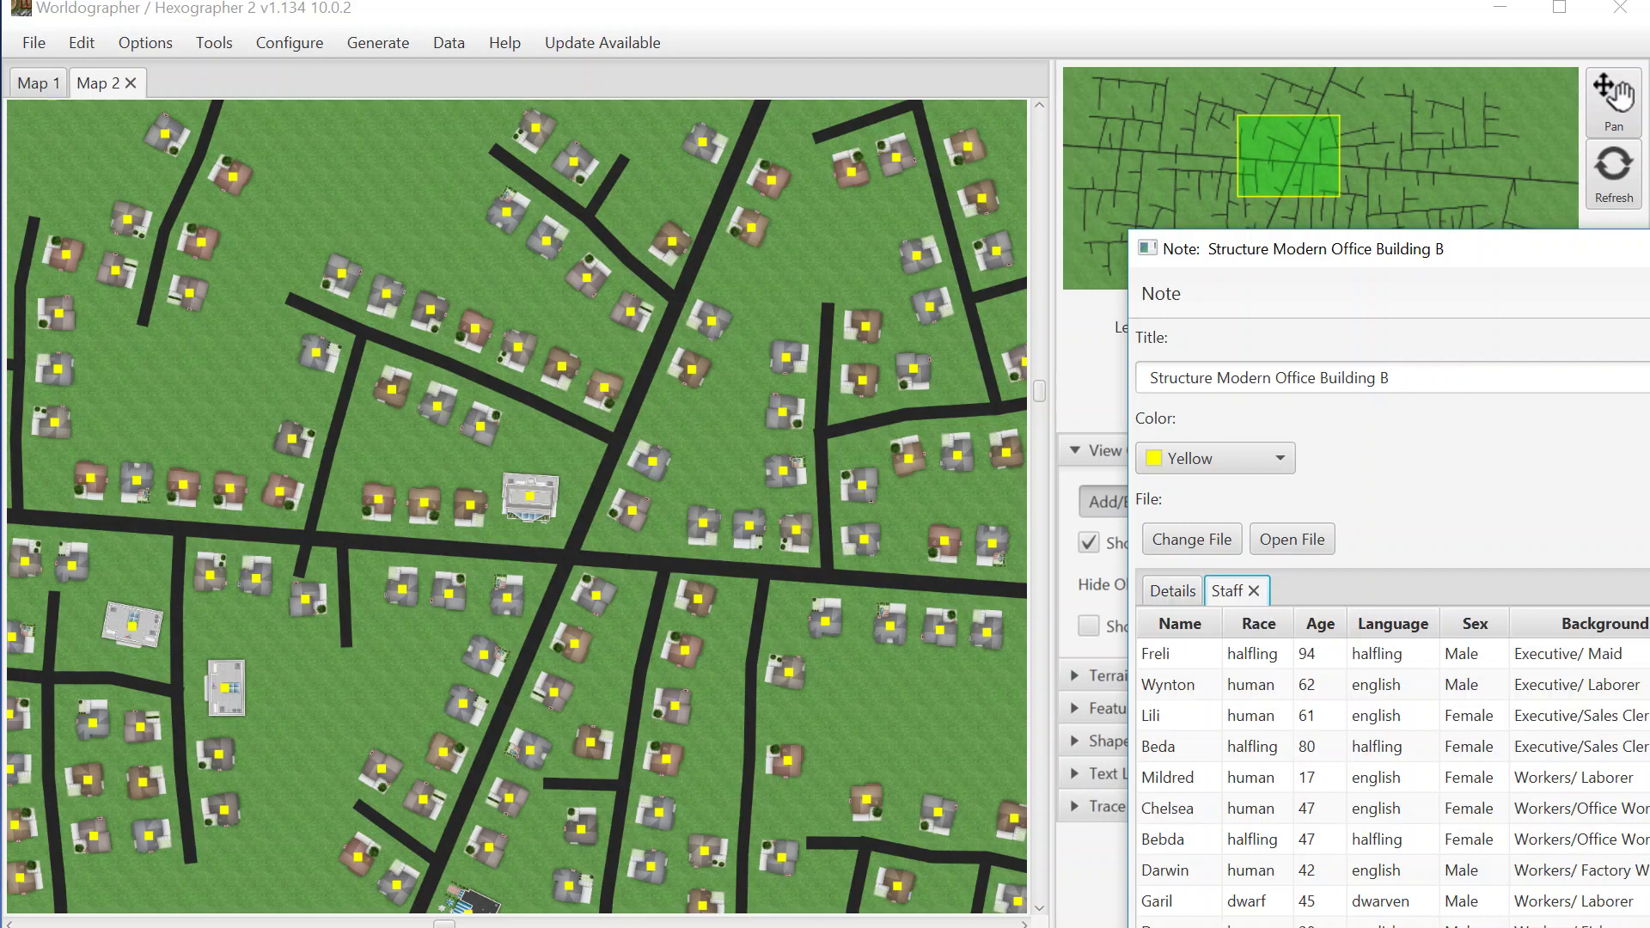
Compare the details and staff sections of the open office building note, then close the note.
left_click_drag(1633, 256, 907, 50)
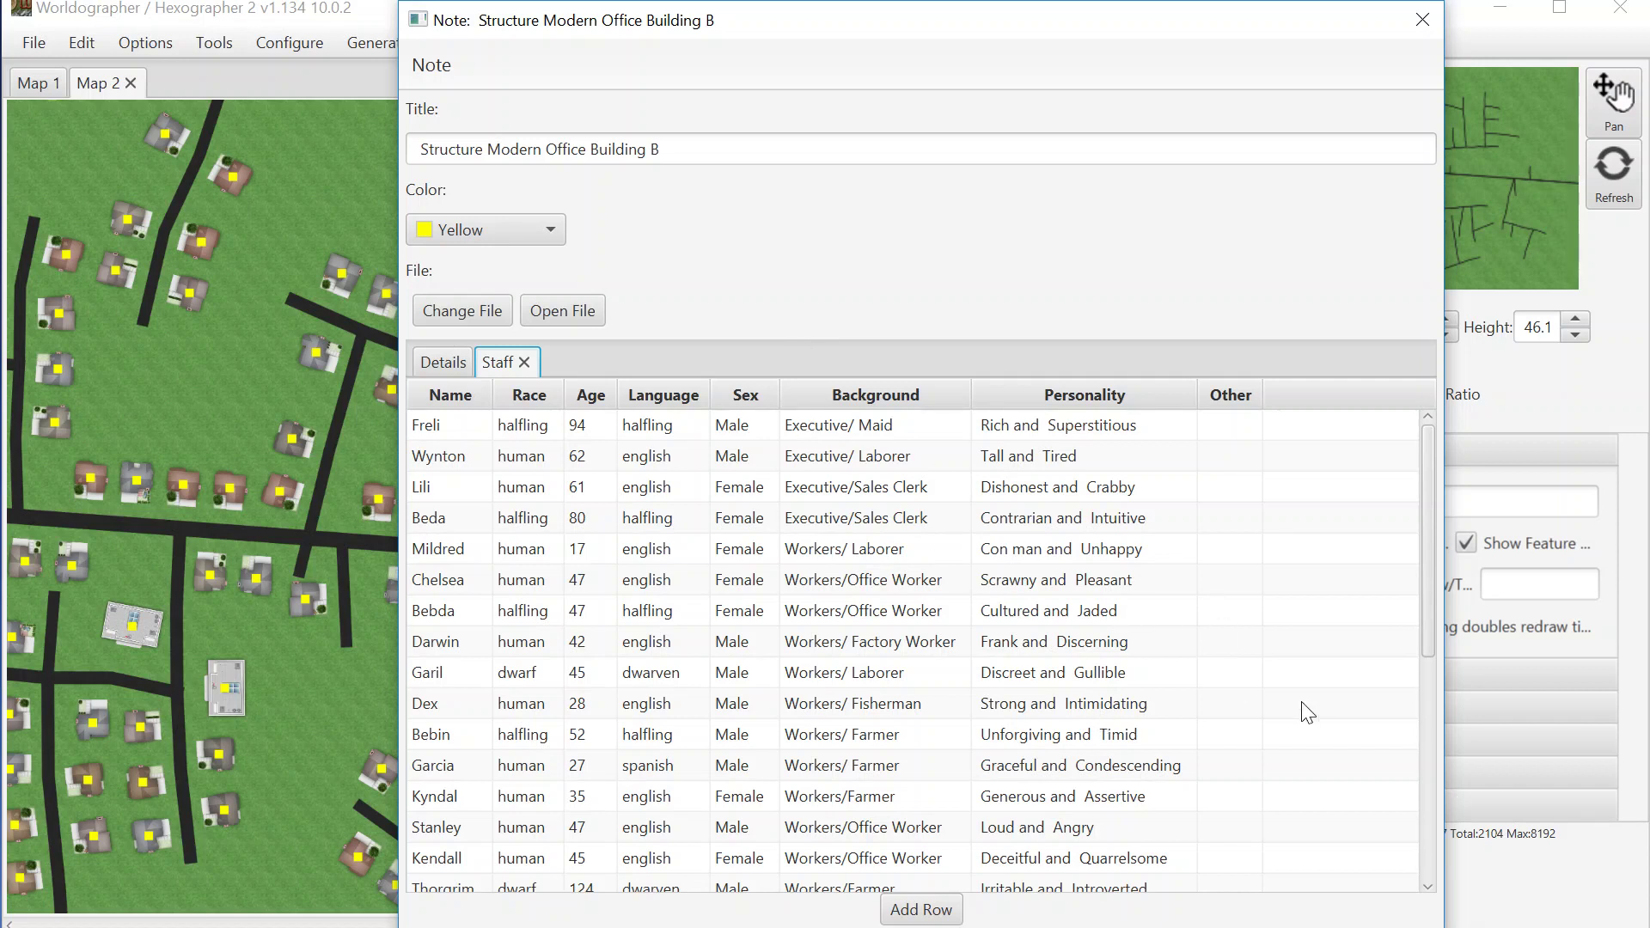
left_click(438, 365)
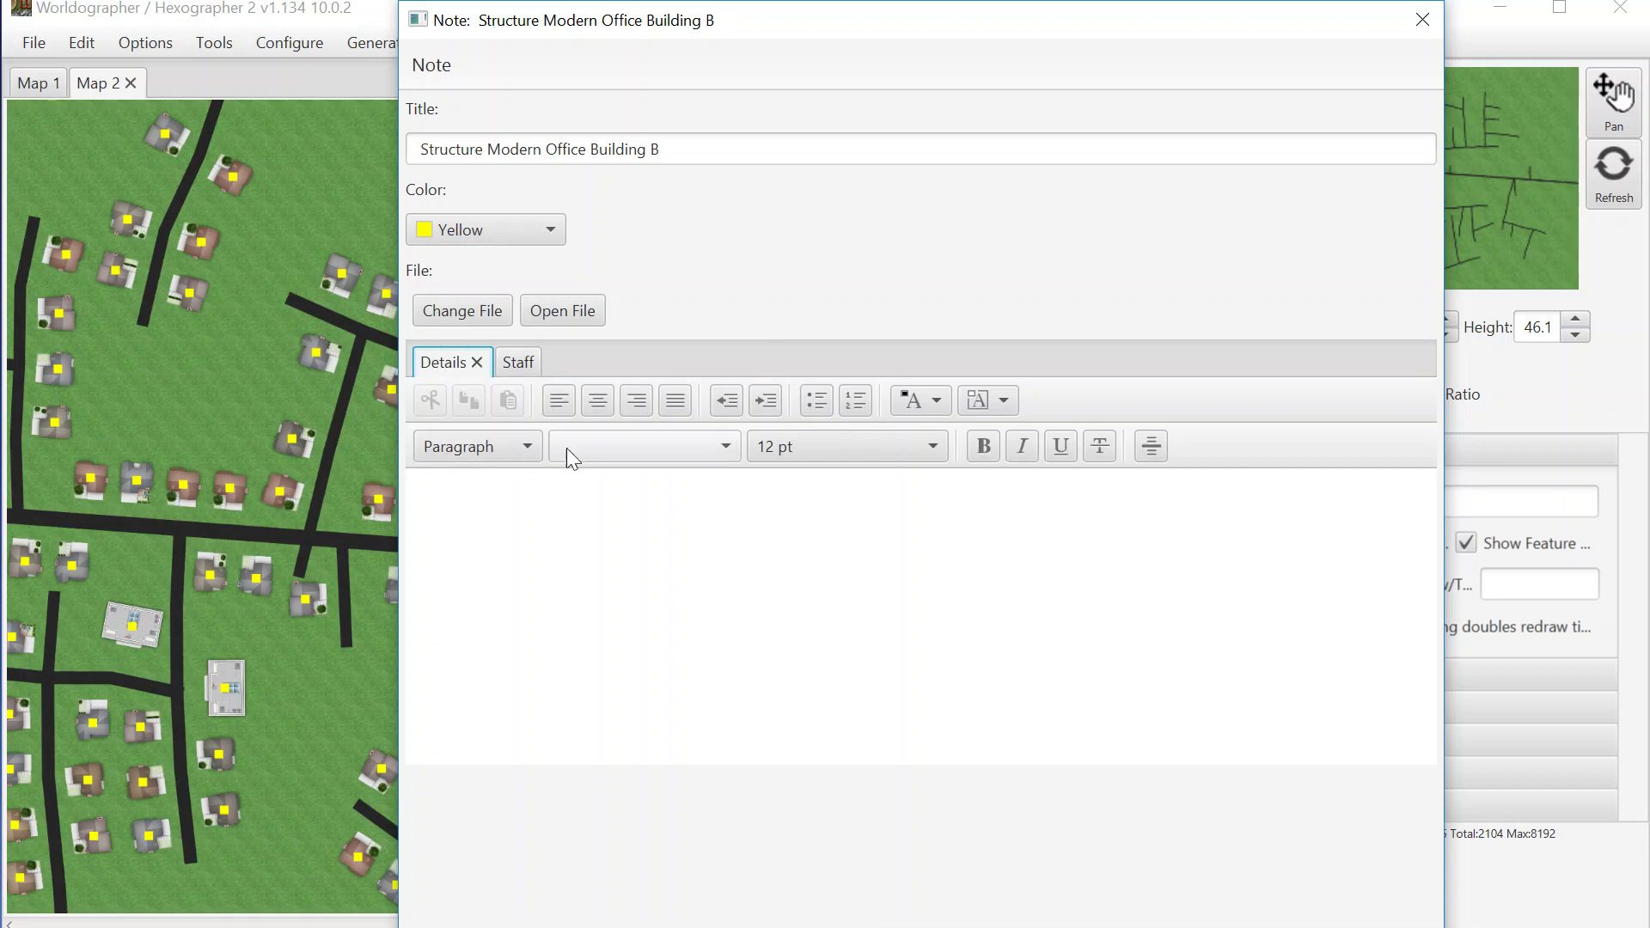
left_click(521, 368)
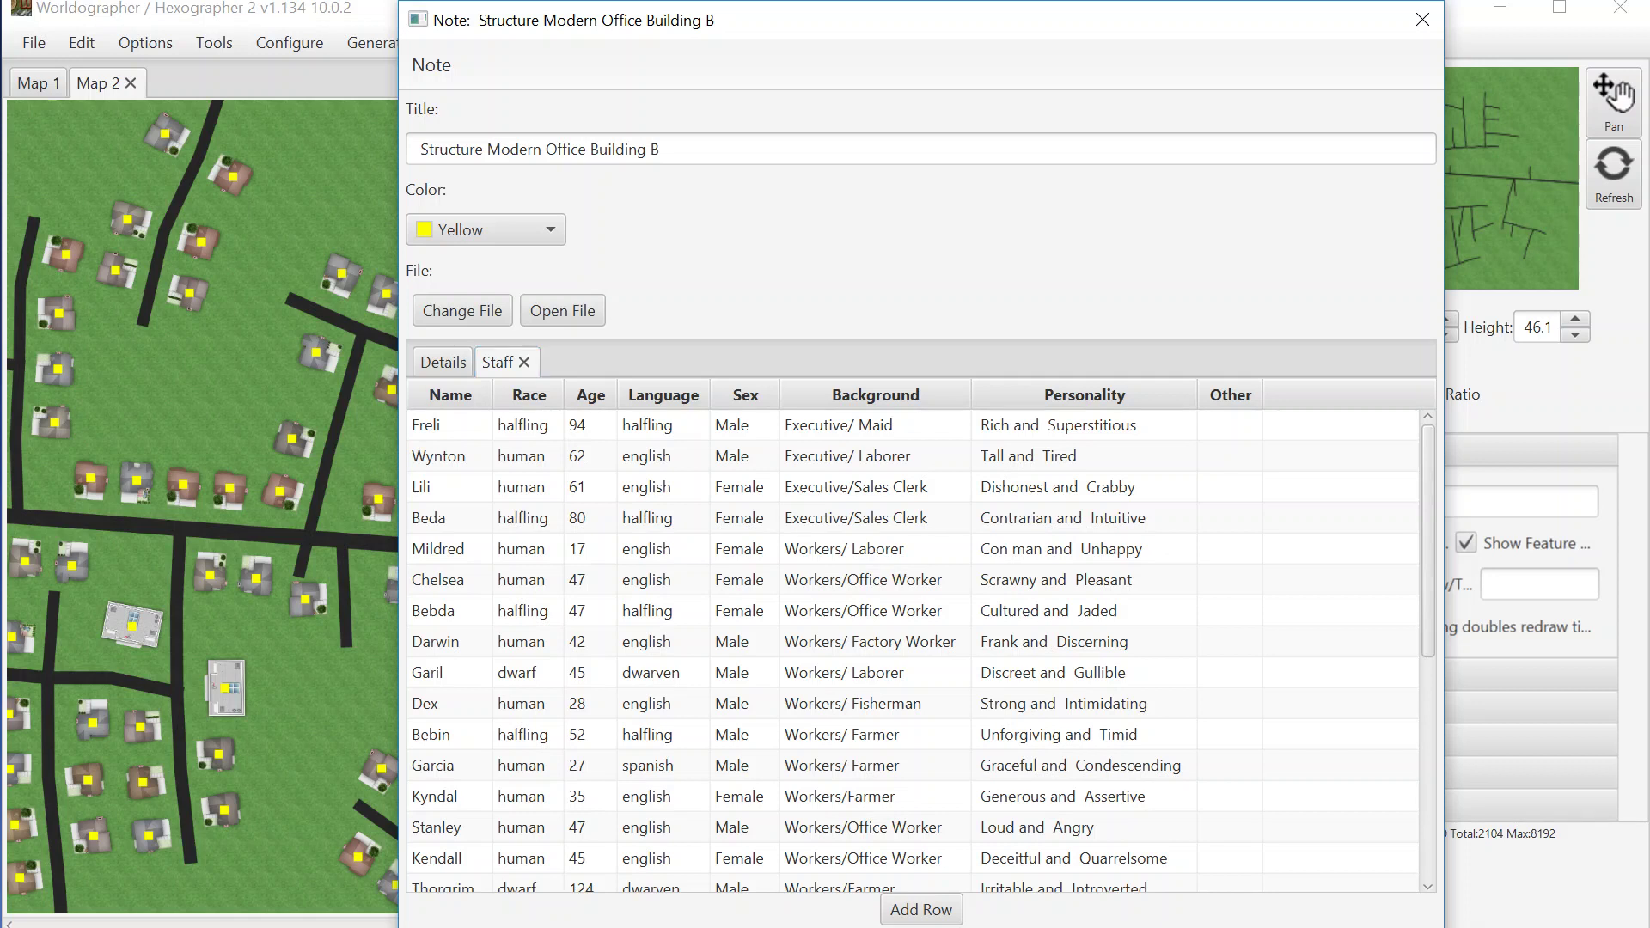
key("Escape")
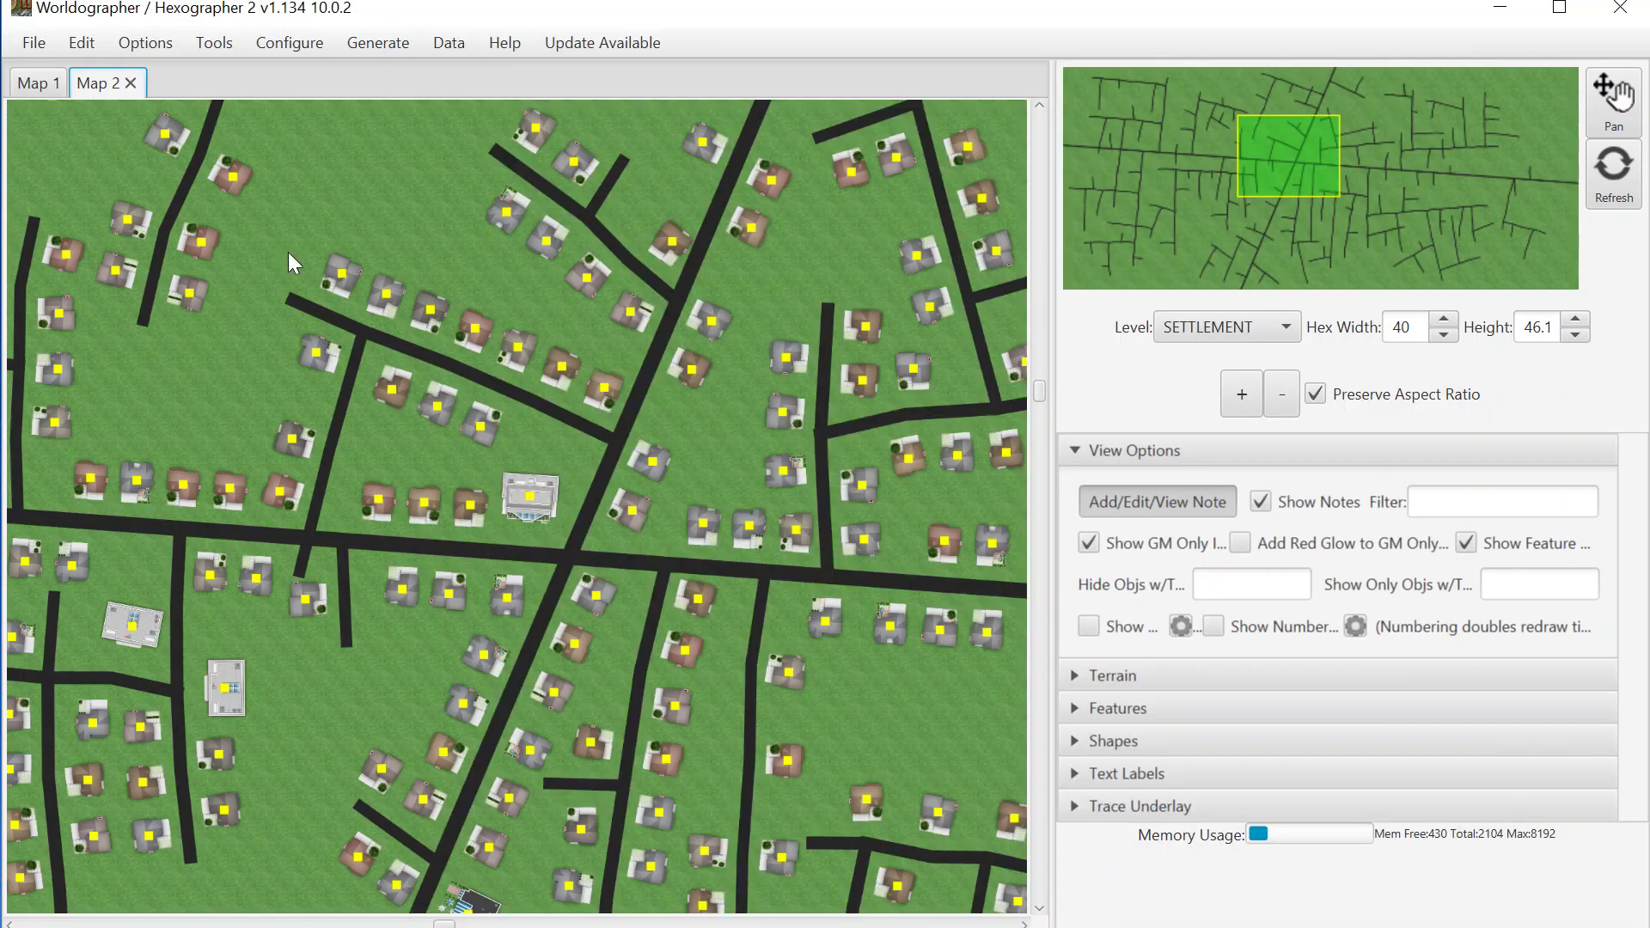
Remove the half-elf, half-orc, dwarf, halfling, elf and gnome races from the settlement data and apply the change.
left_click(281, 43)
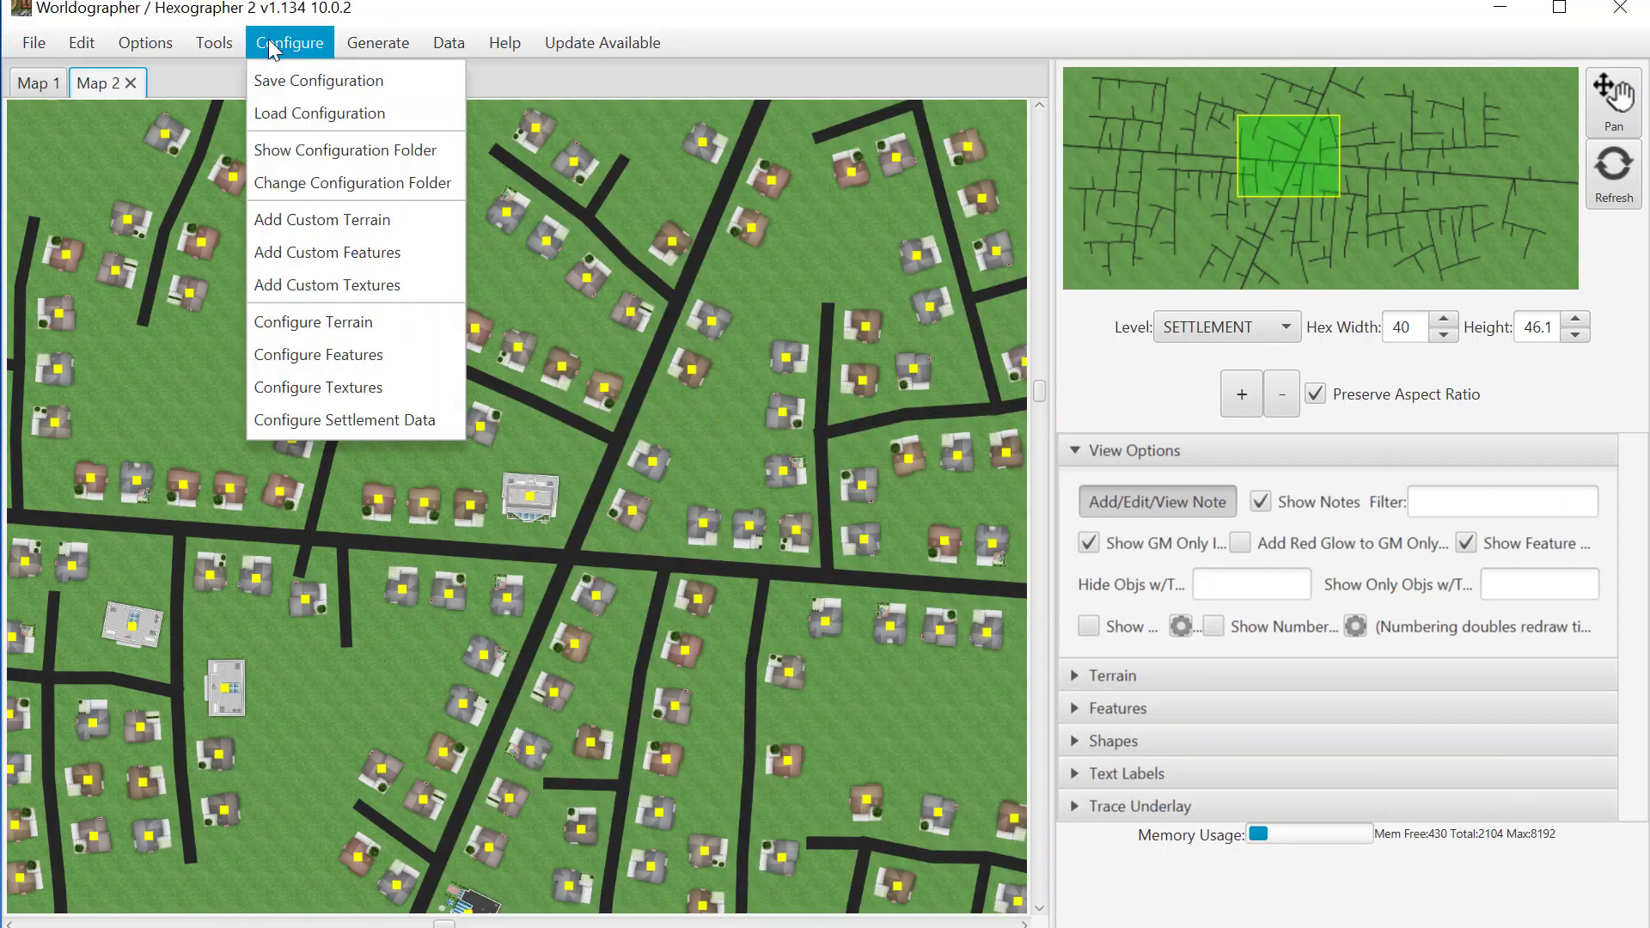
left_click(311, 418)
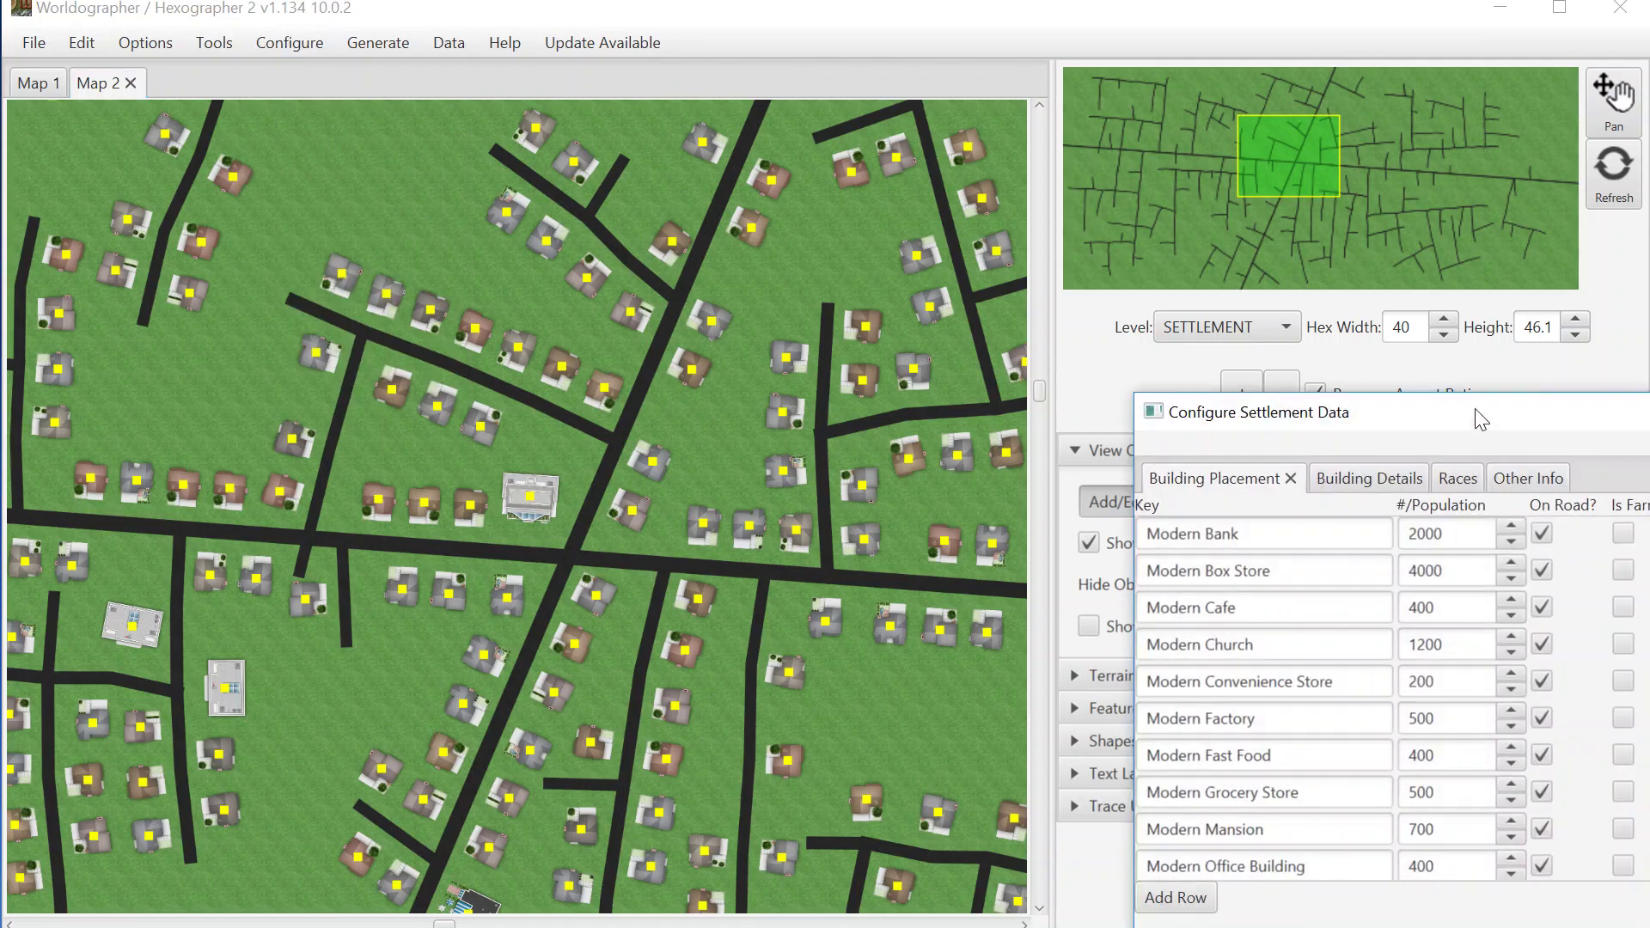
left_click_drag(1478, 413, 703, 253)
left_click(681, 317)
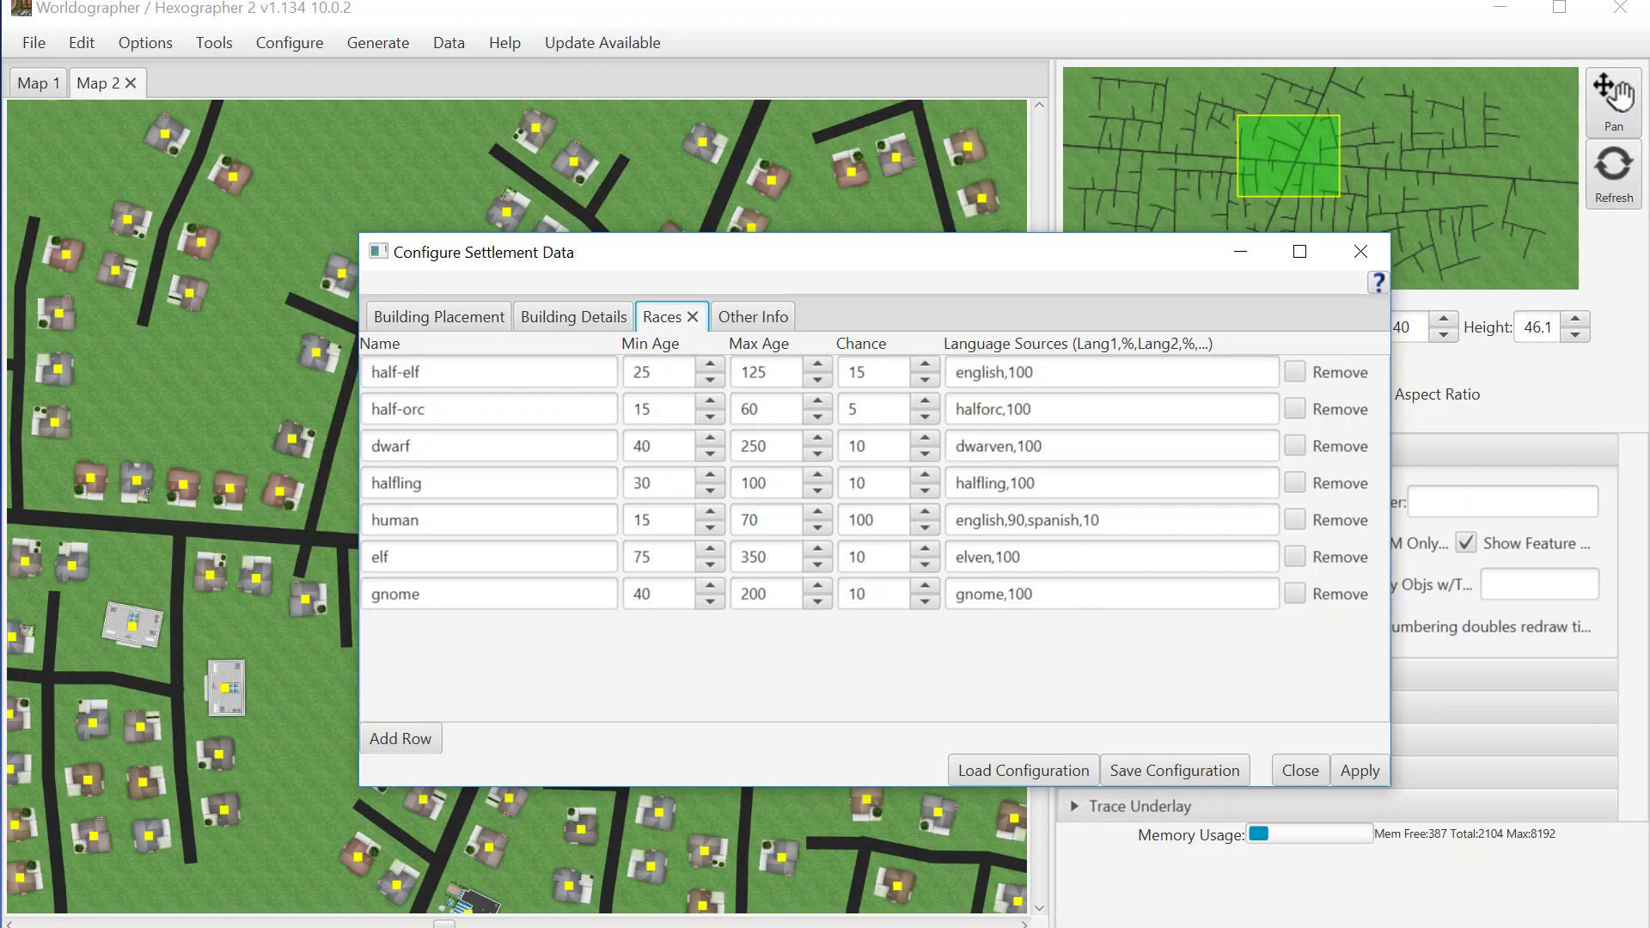
left_click(1296, 373)
left_click(1296, 483)
left_click(1296, 557)
left_click(1296, 594)
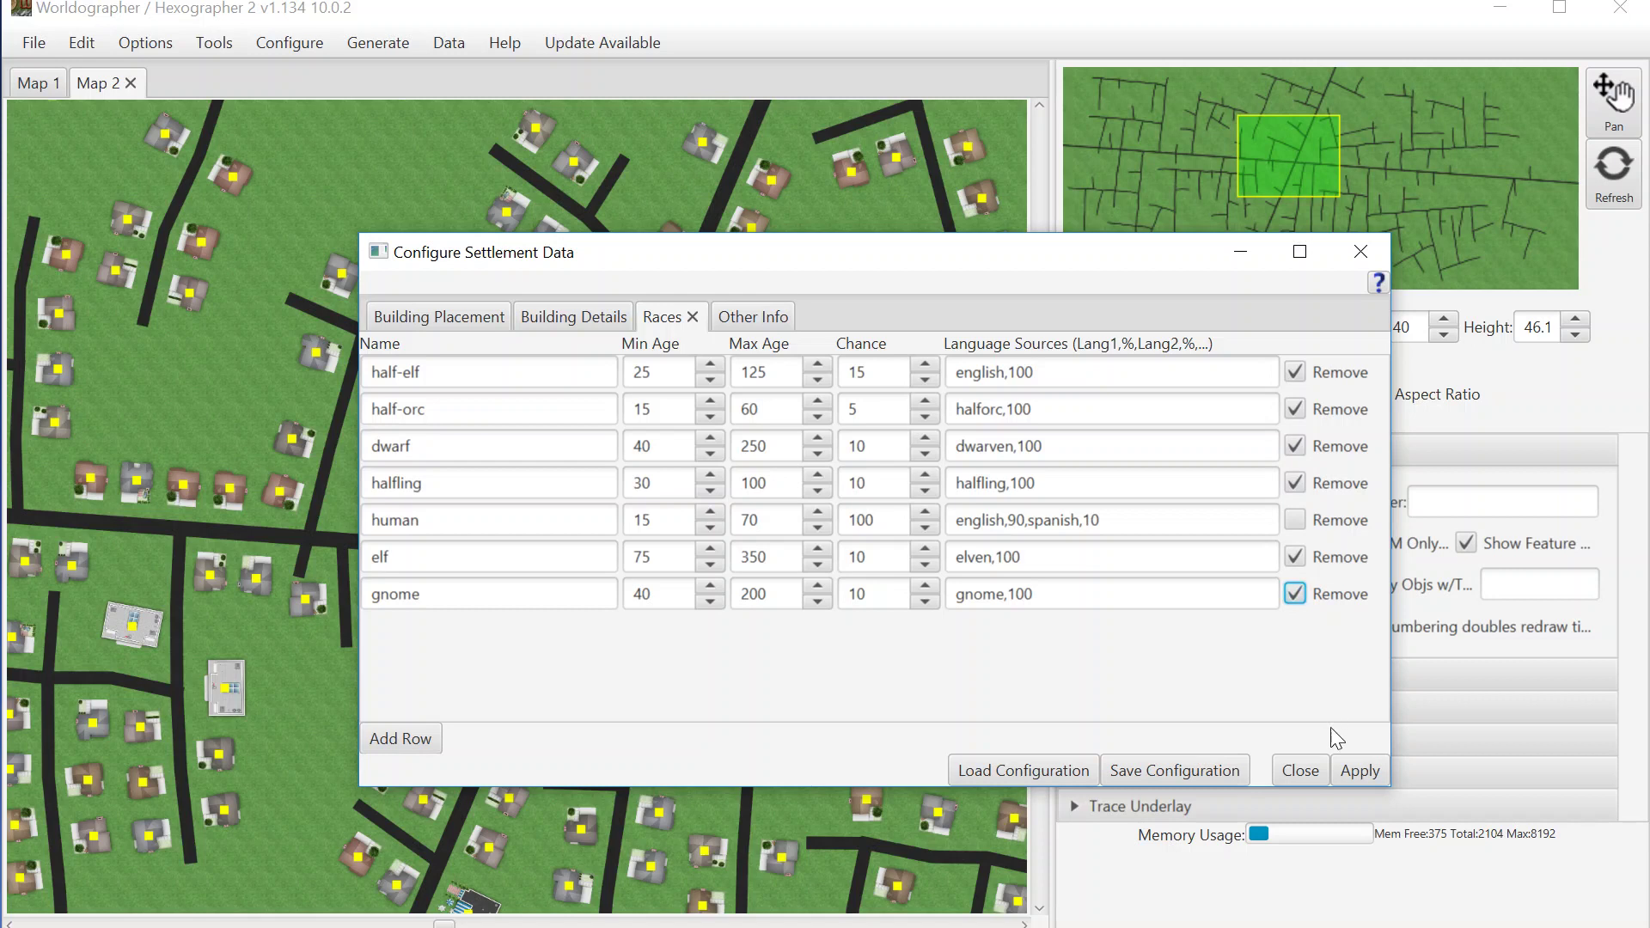
left_click(1356, 772)
left_click(1318, 770)
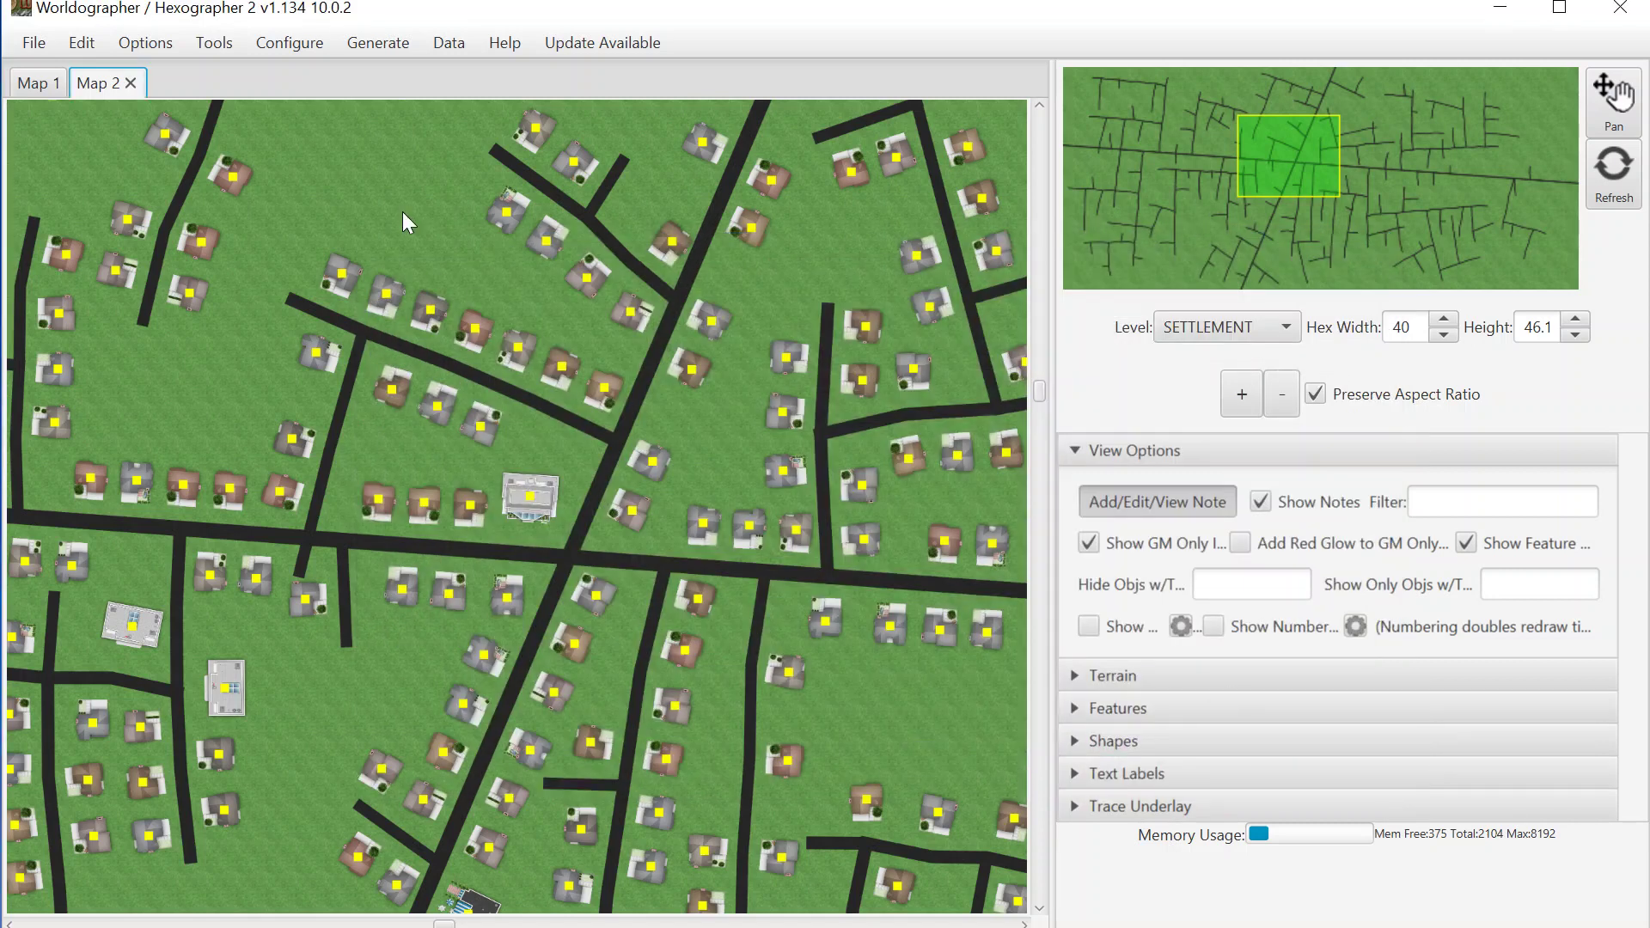
Close Map 2 and start setting up a new city/town/village map.
left_click(130, 83)
left_click(34, 42)
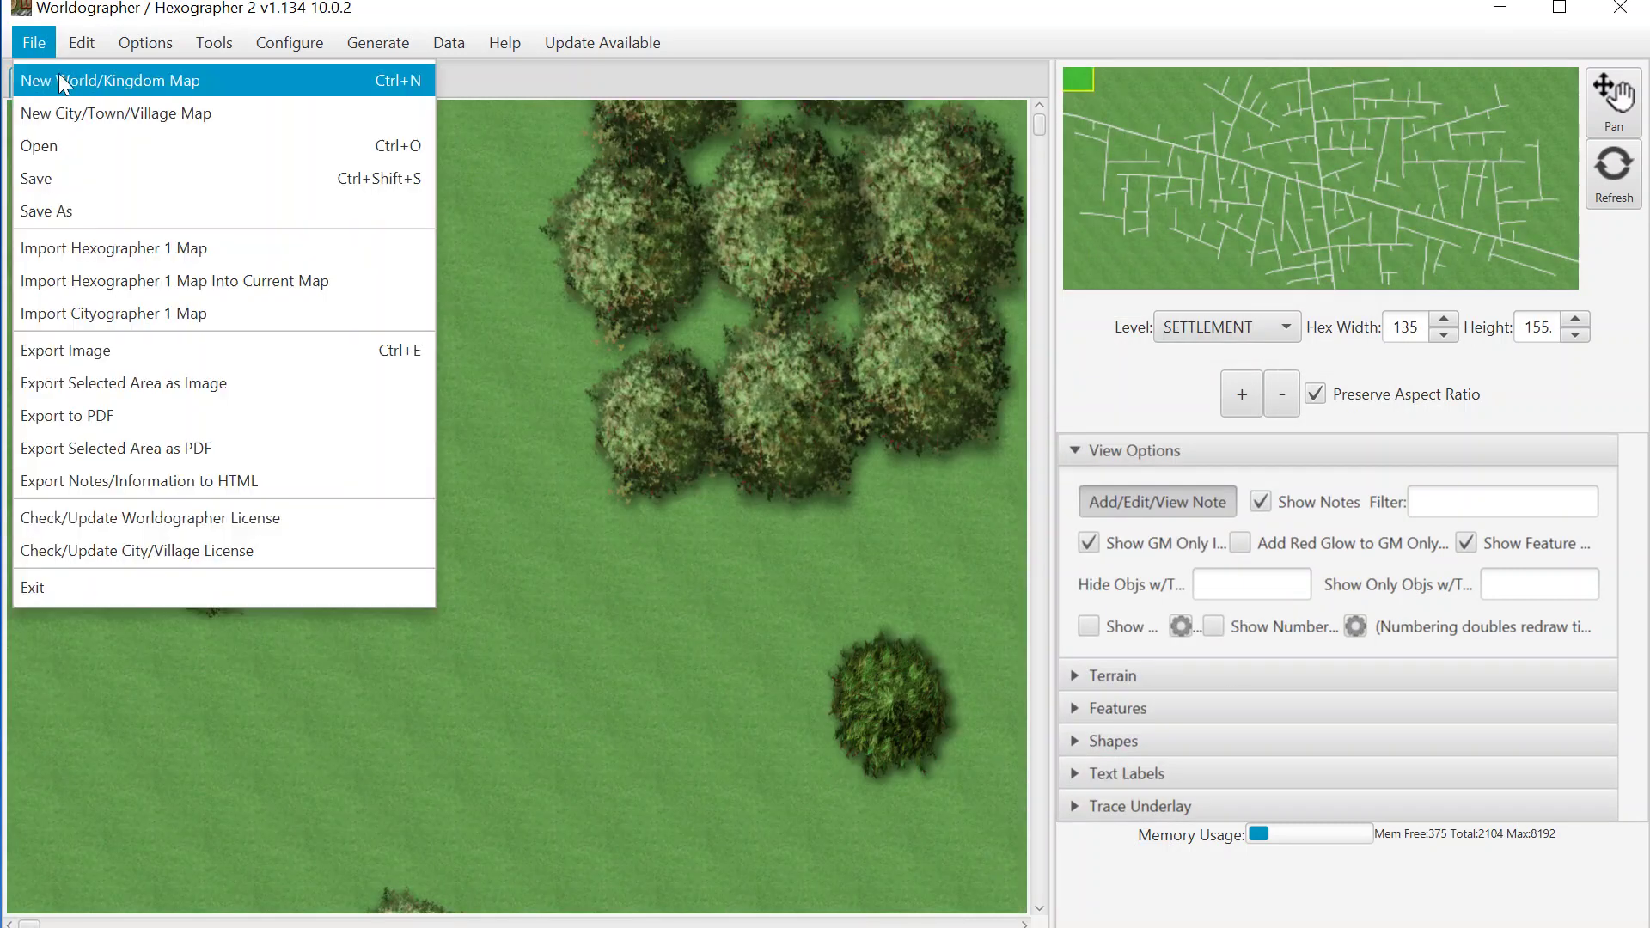
left_click(69, 107)
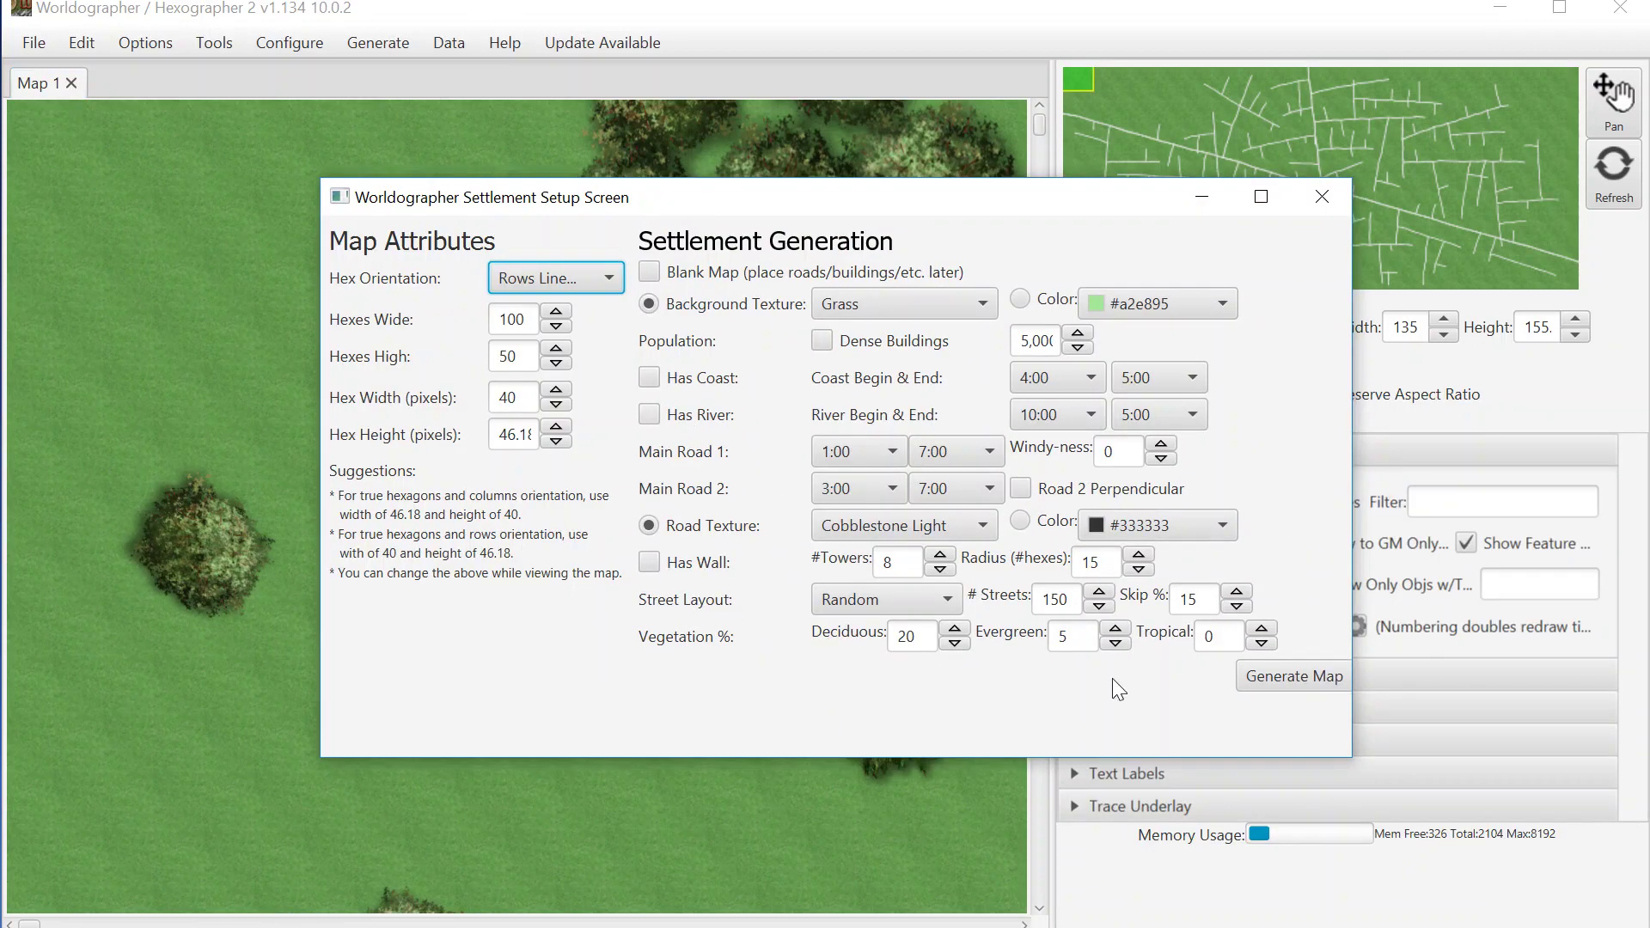
Generate the settlement map with a Haphazard street layout and dense buildings.
left_click(899, 612)
left_click(880, 661)
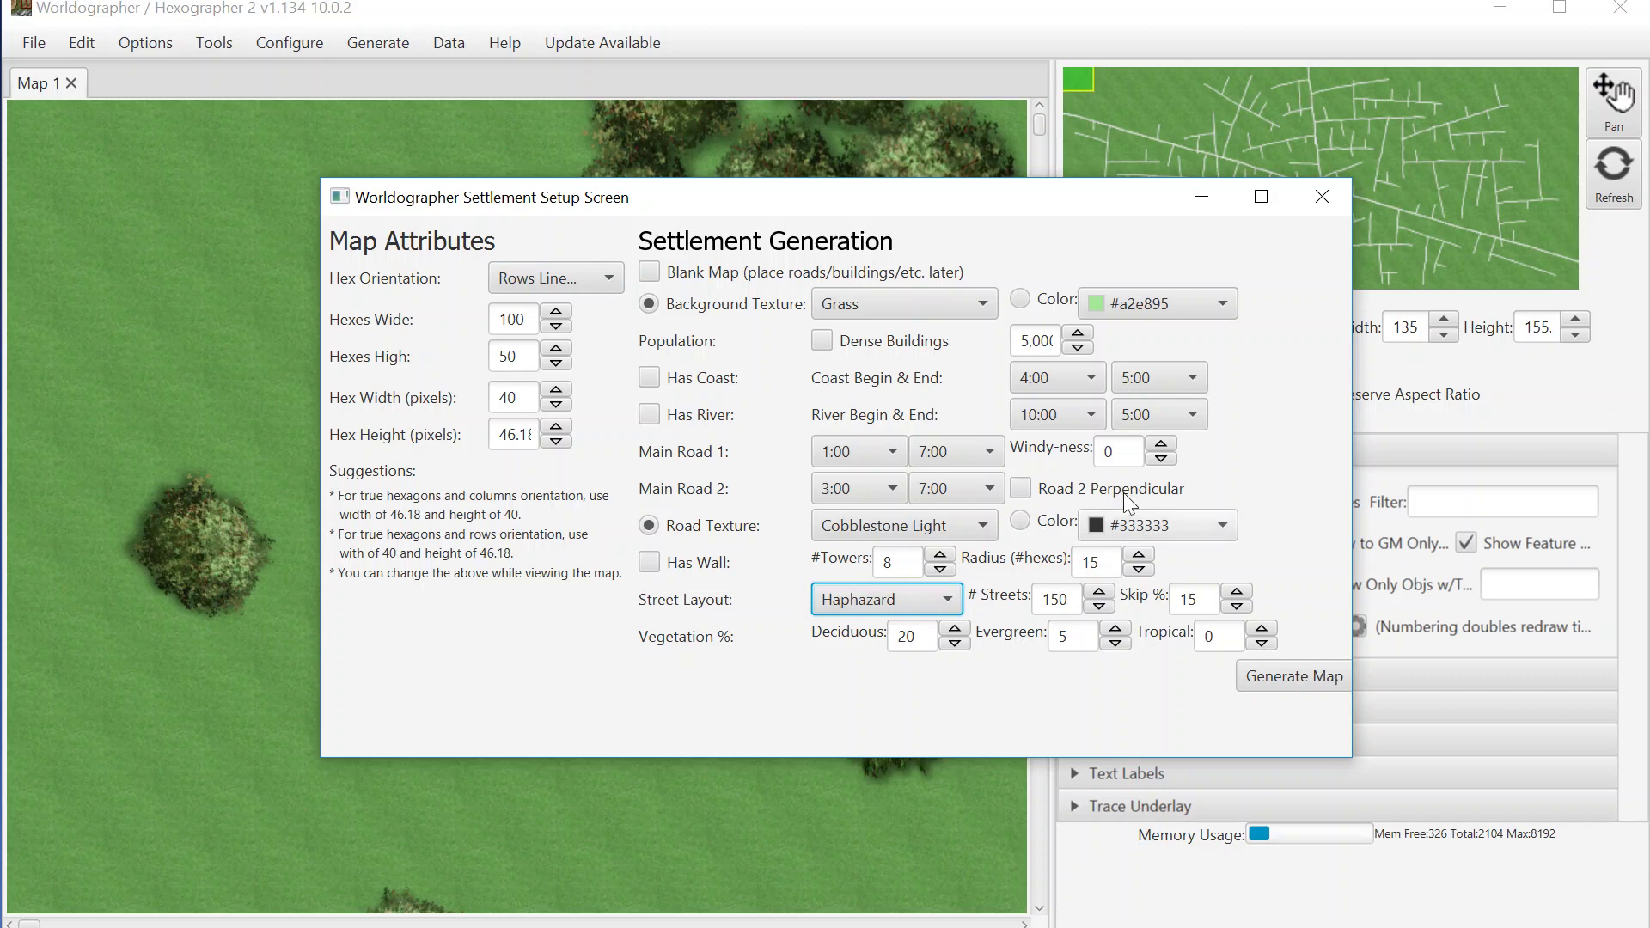
left_click(1161, 444)
left_click(1161, 445)
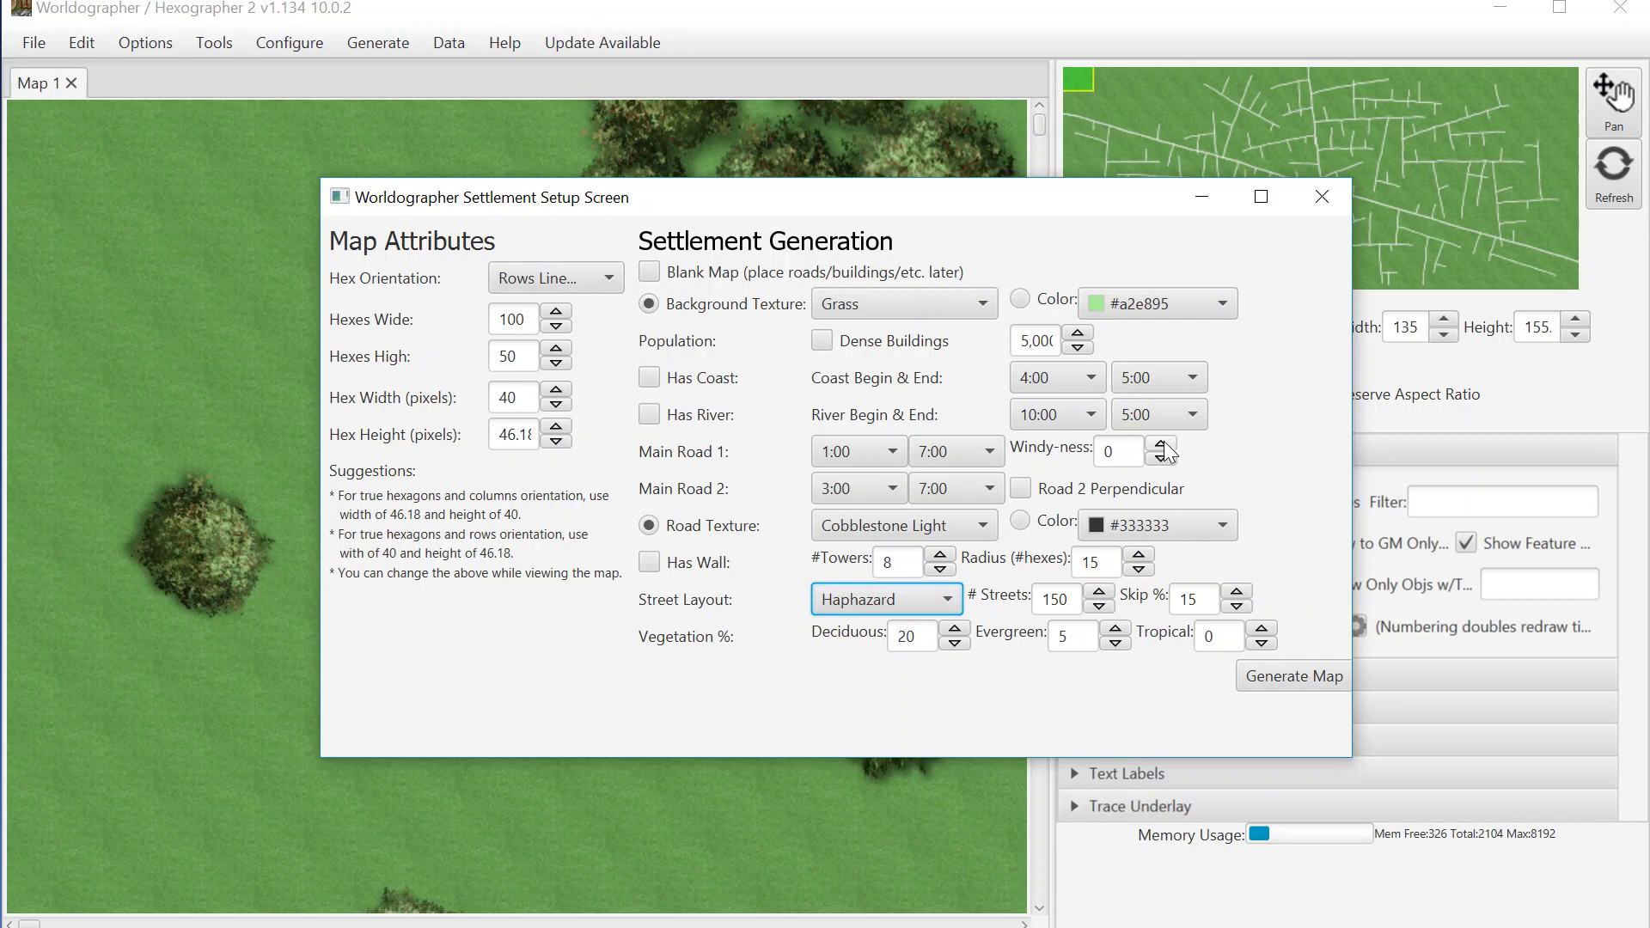
left_click(822, 342)
left_click(1275, 679)
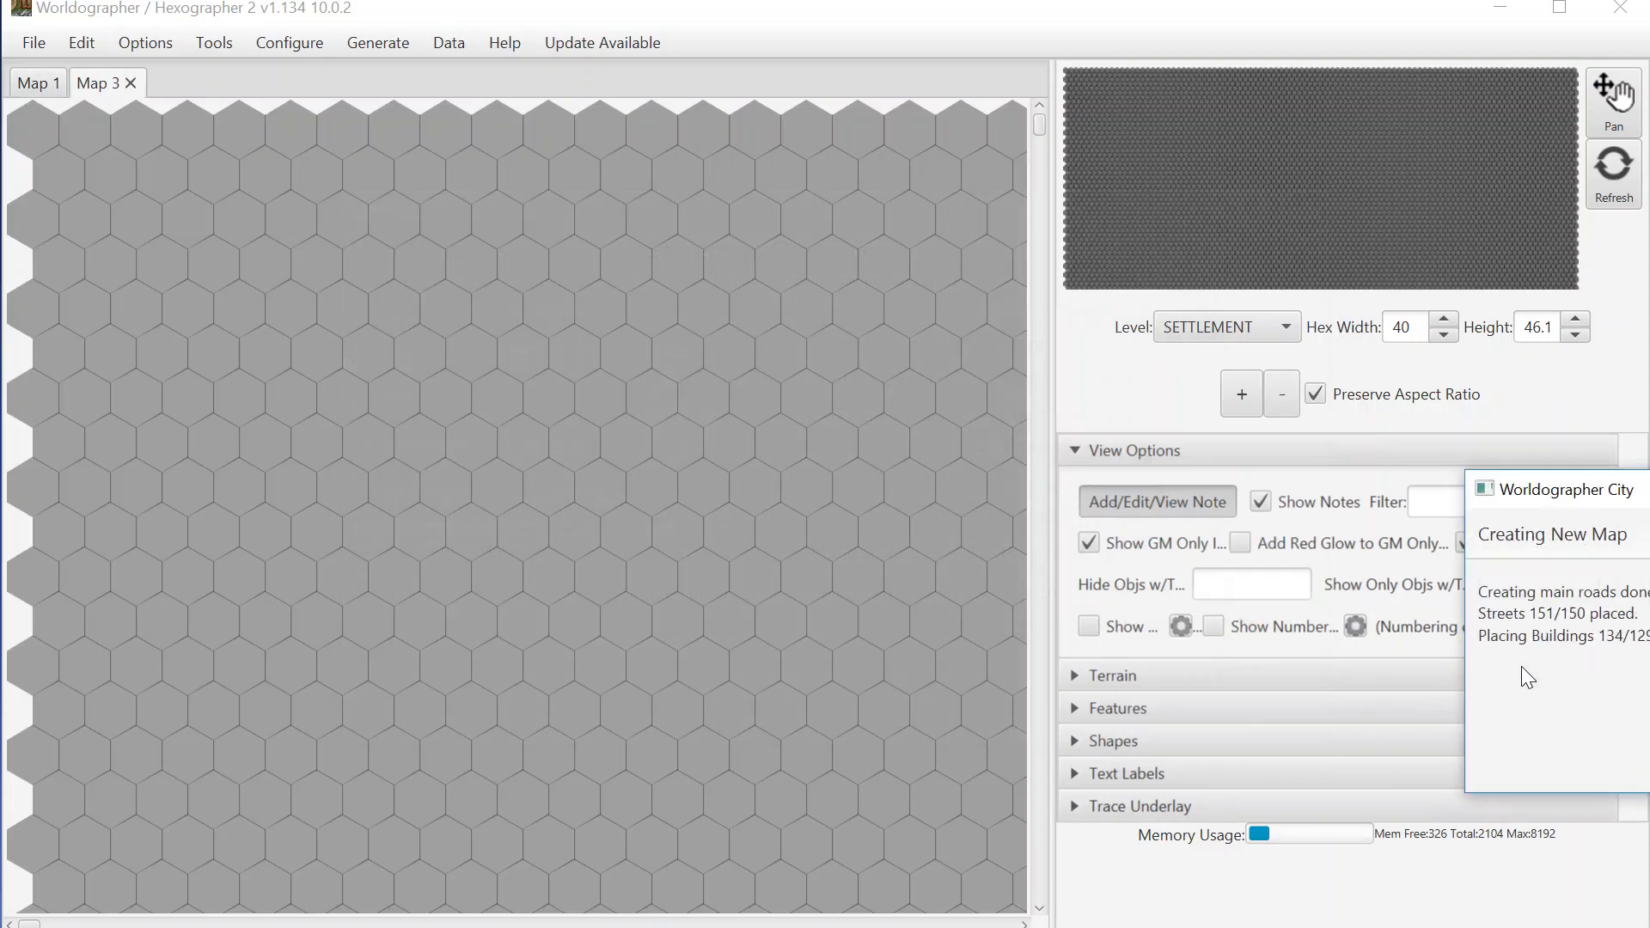
left_click_drag(1637, 486, 823, 244)
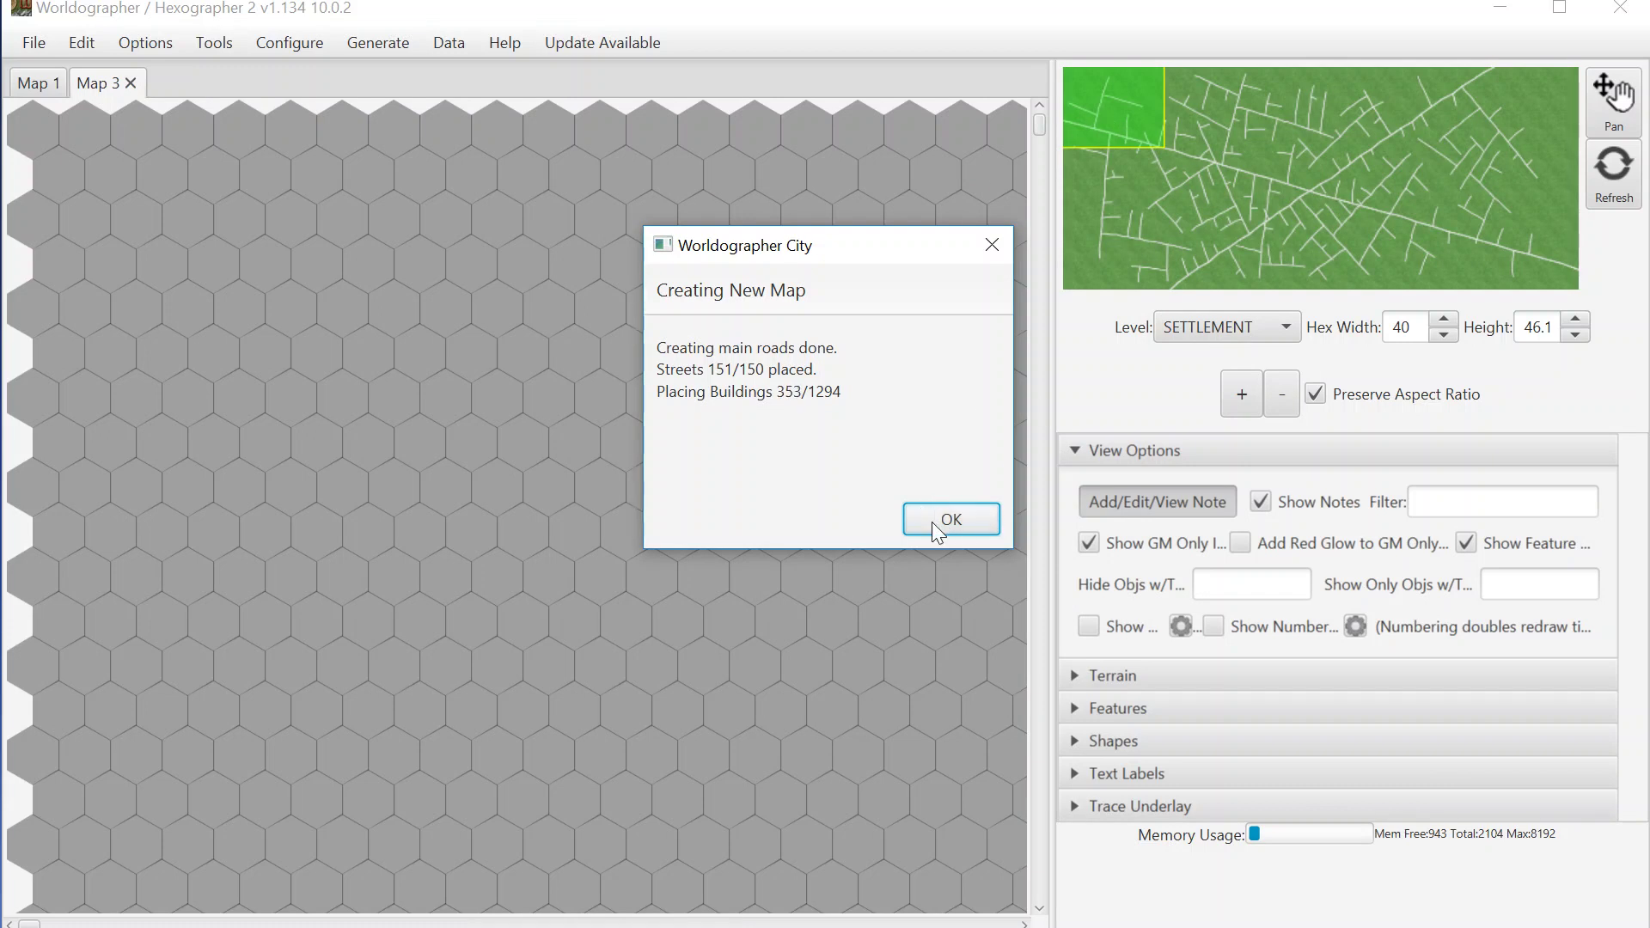
left_click(931, 522)
Examine the patrons, staff, food and drinks in the note of the modern cafe northwest of the main road crossing.
left_click_drag(1117, 180, 1318, 184)
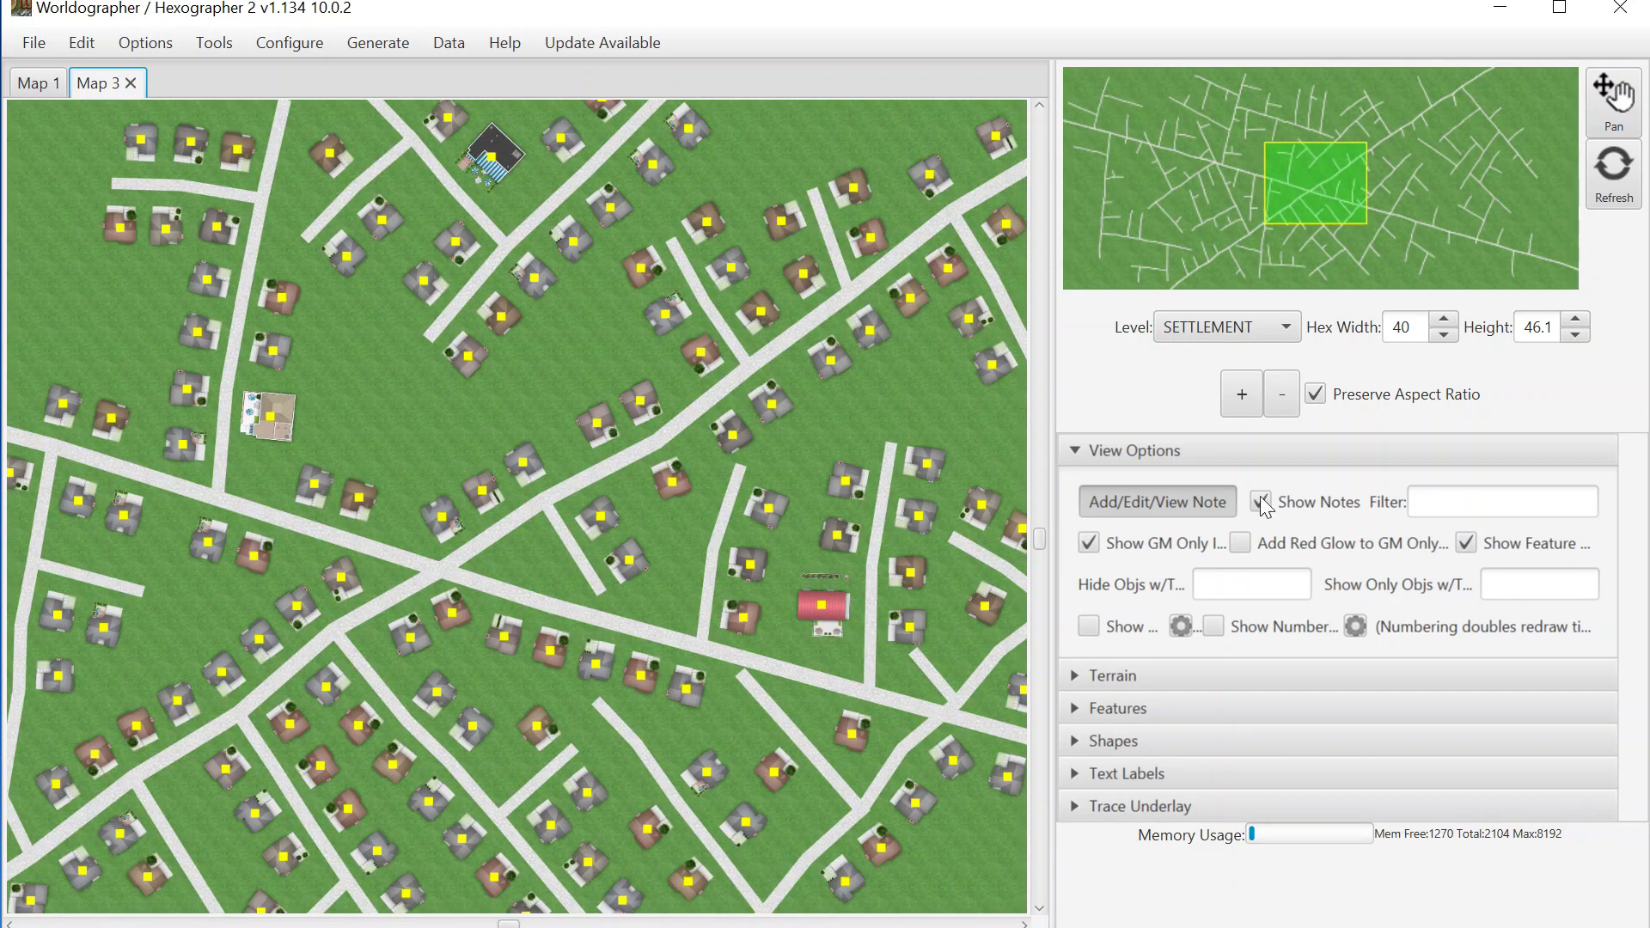
left_click(273, 416)
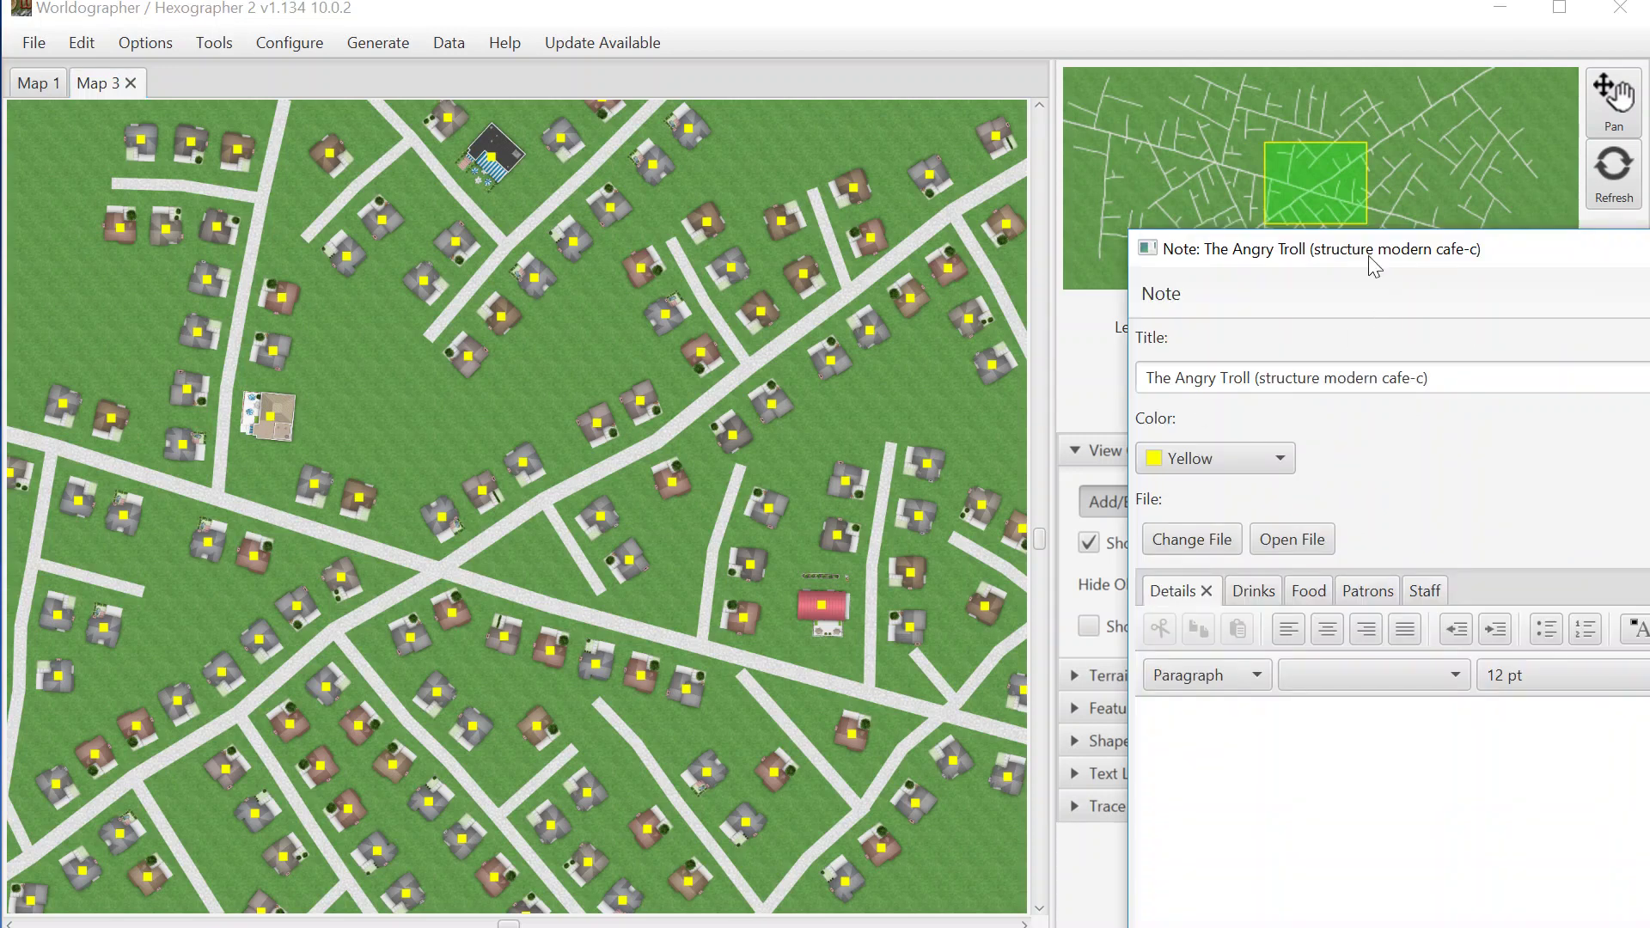
left_click_drag(1374, 265, 615, 32)
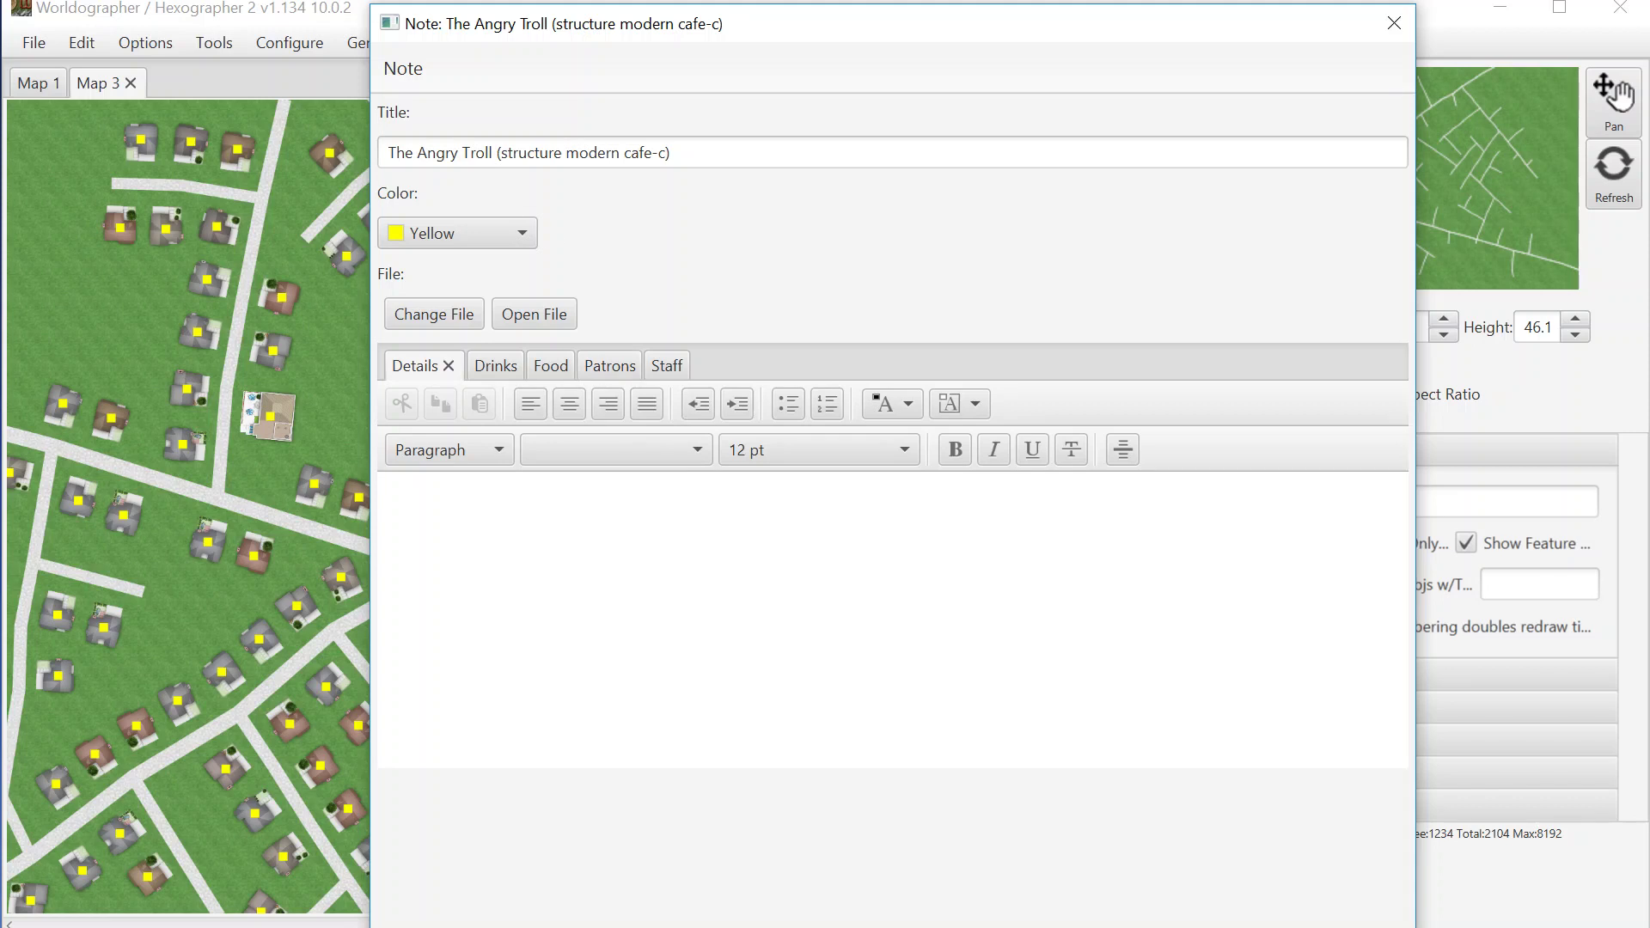
left_click(585, 366)
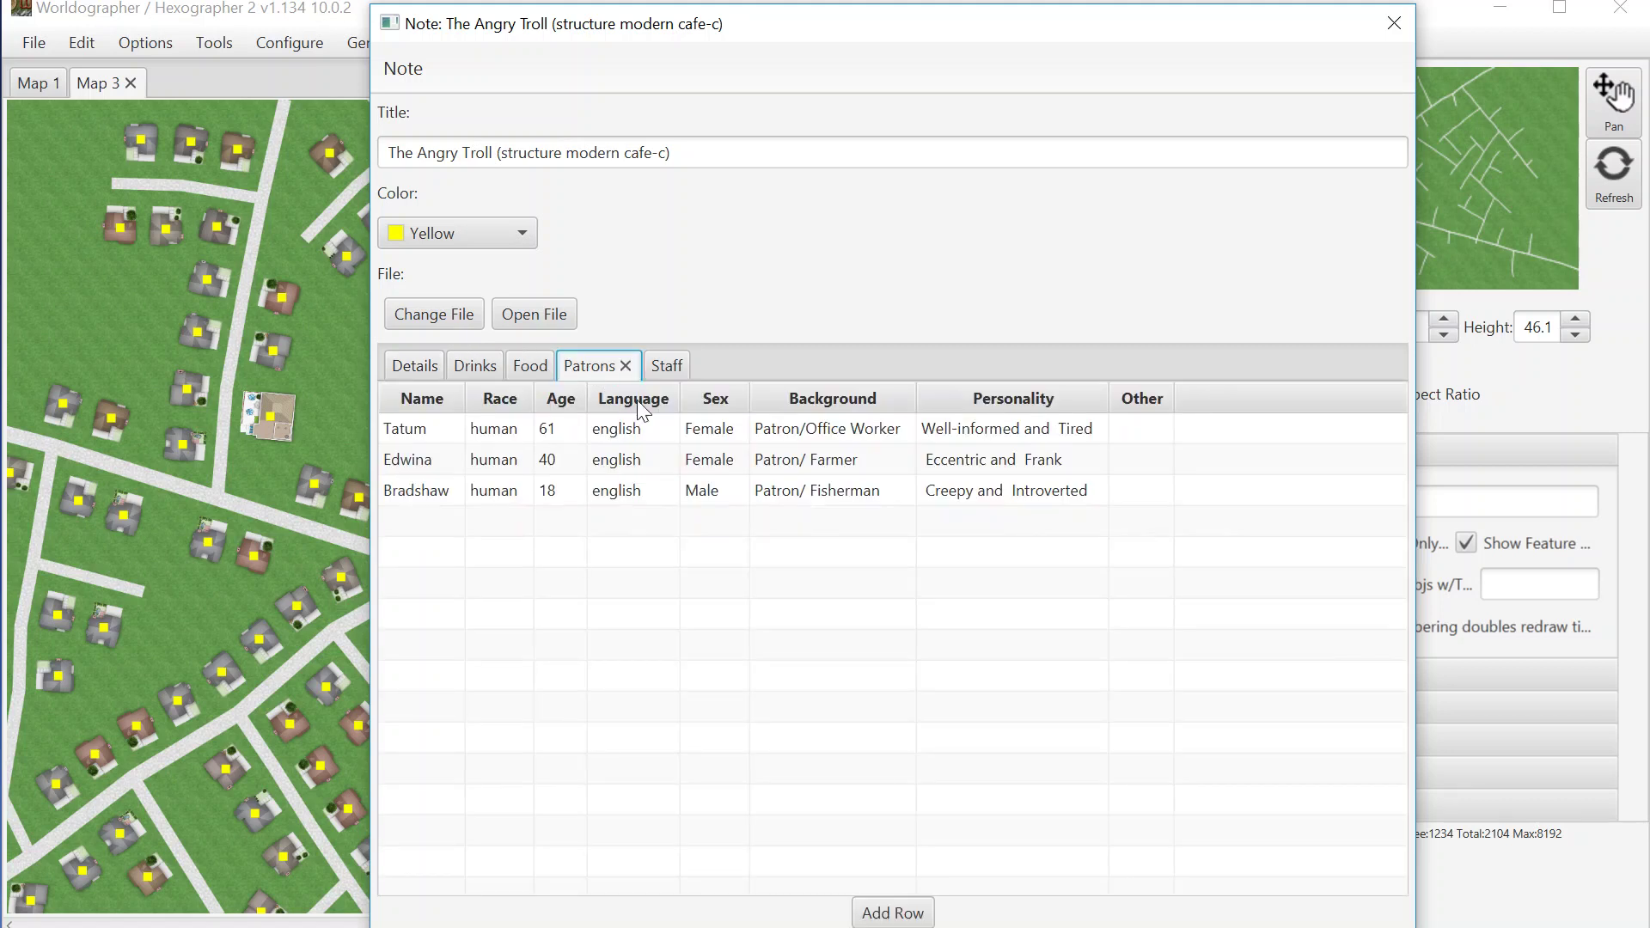
left_click(656, 368)
left_click(520, 368)
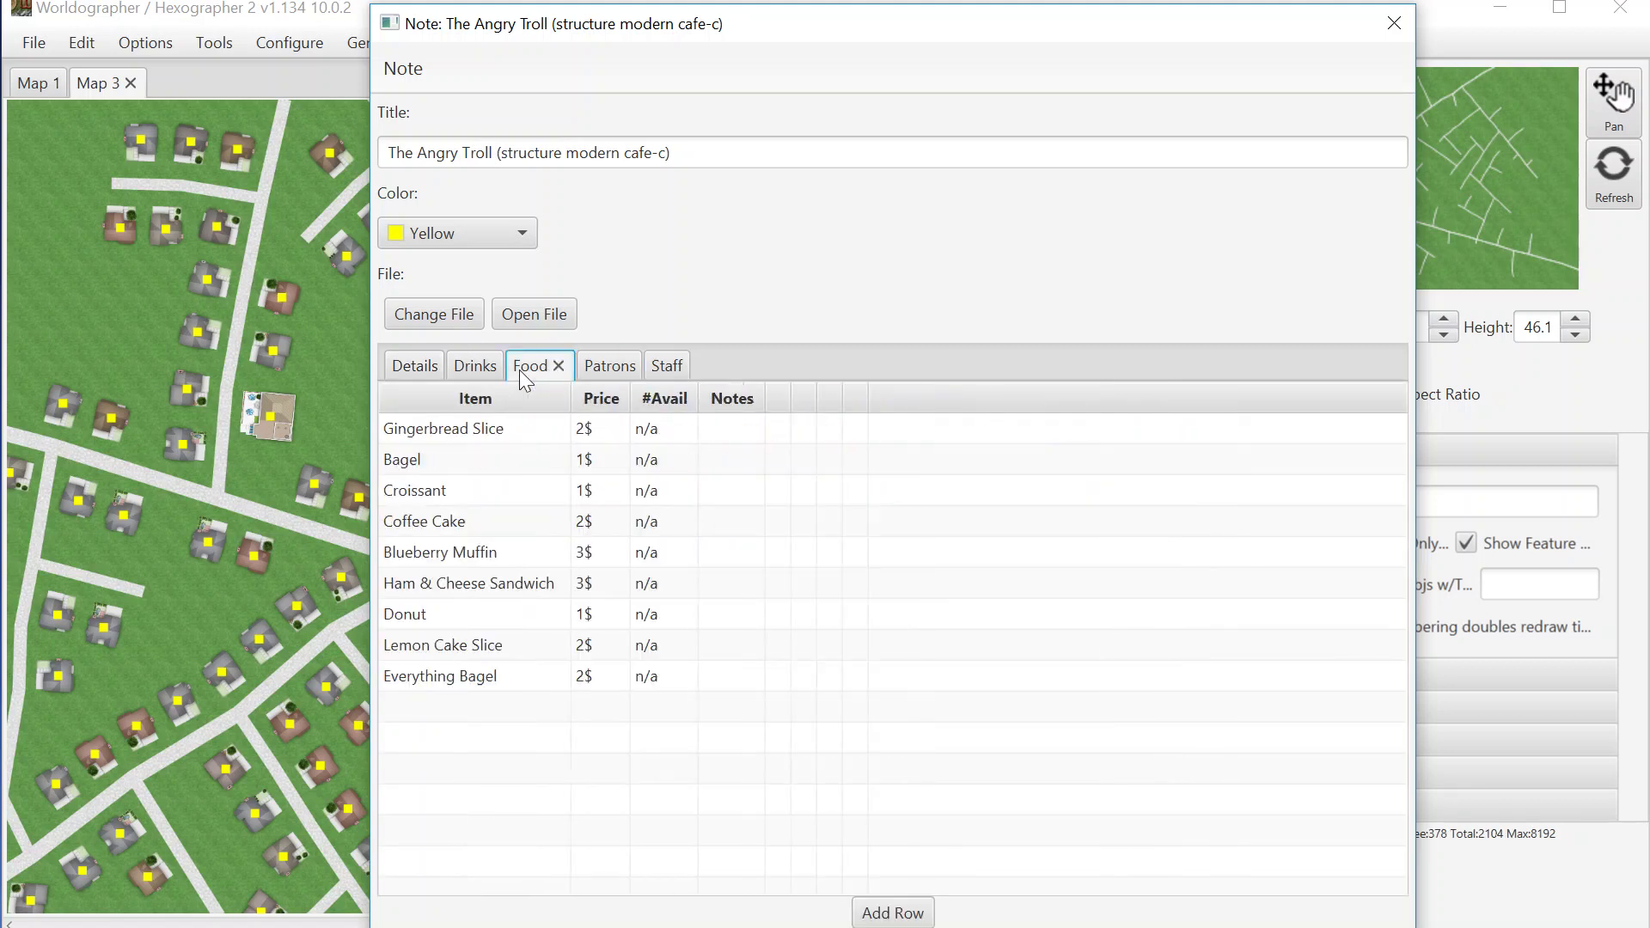
left_click(617, 368)
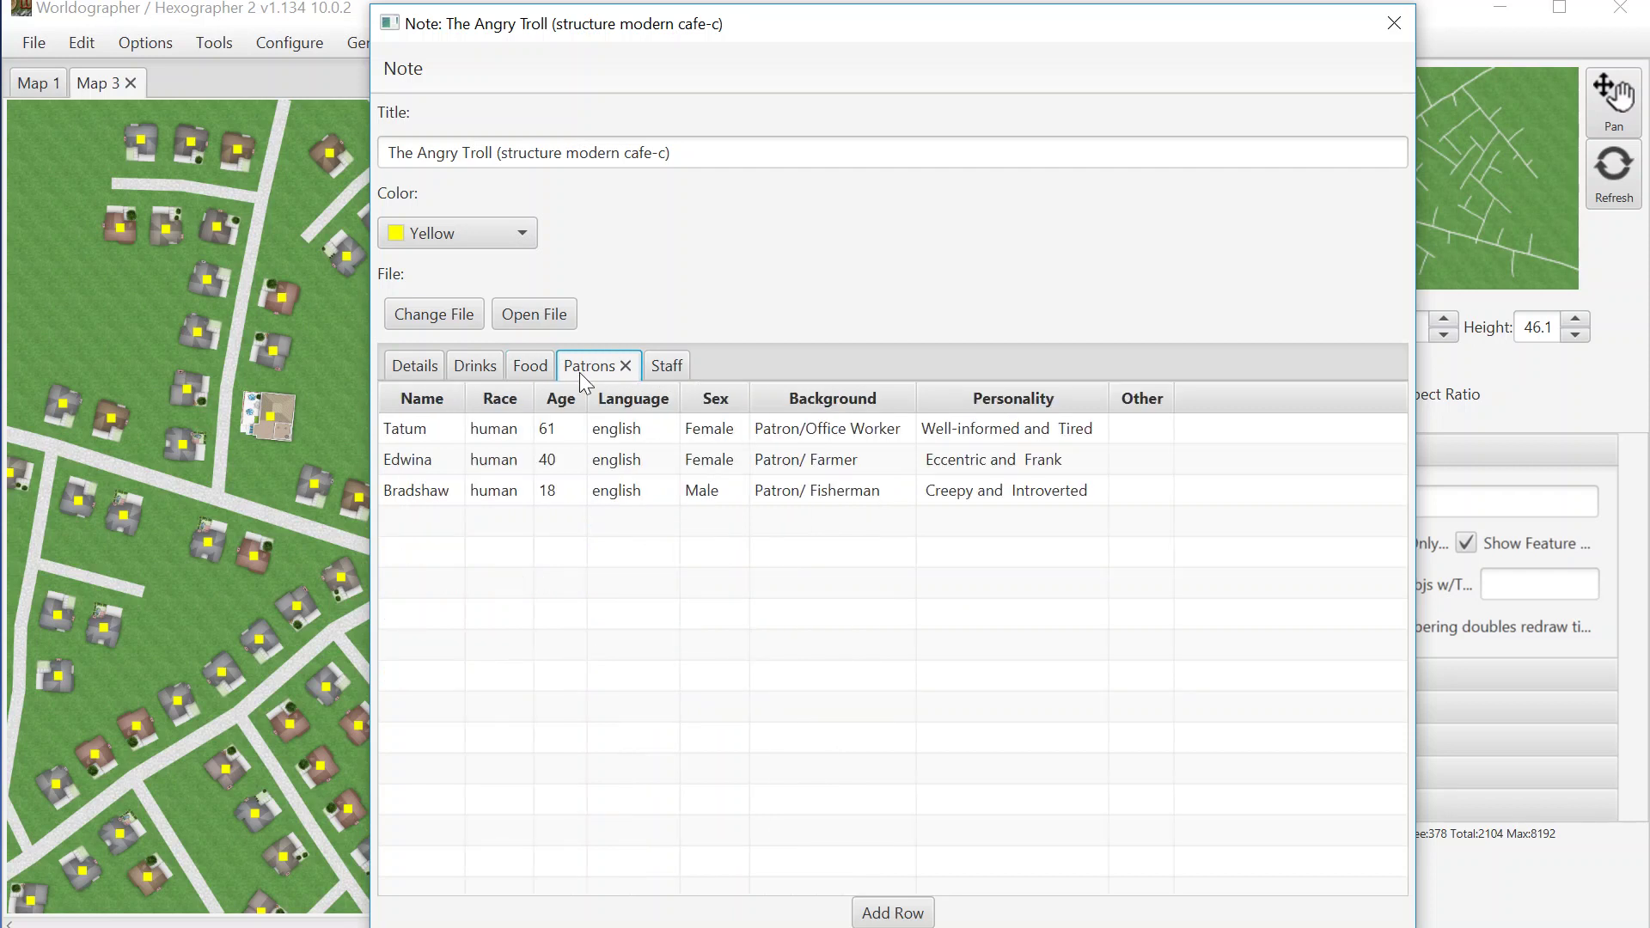
left_click(460, 380)
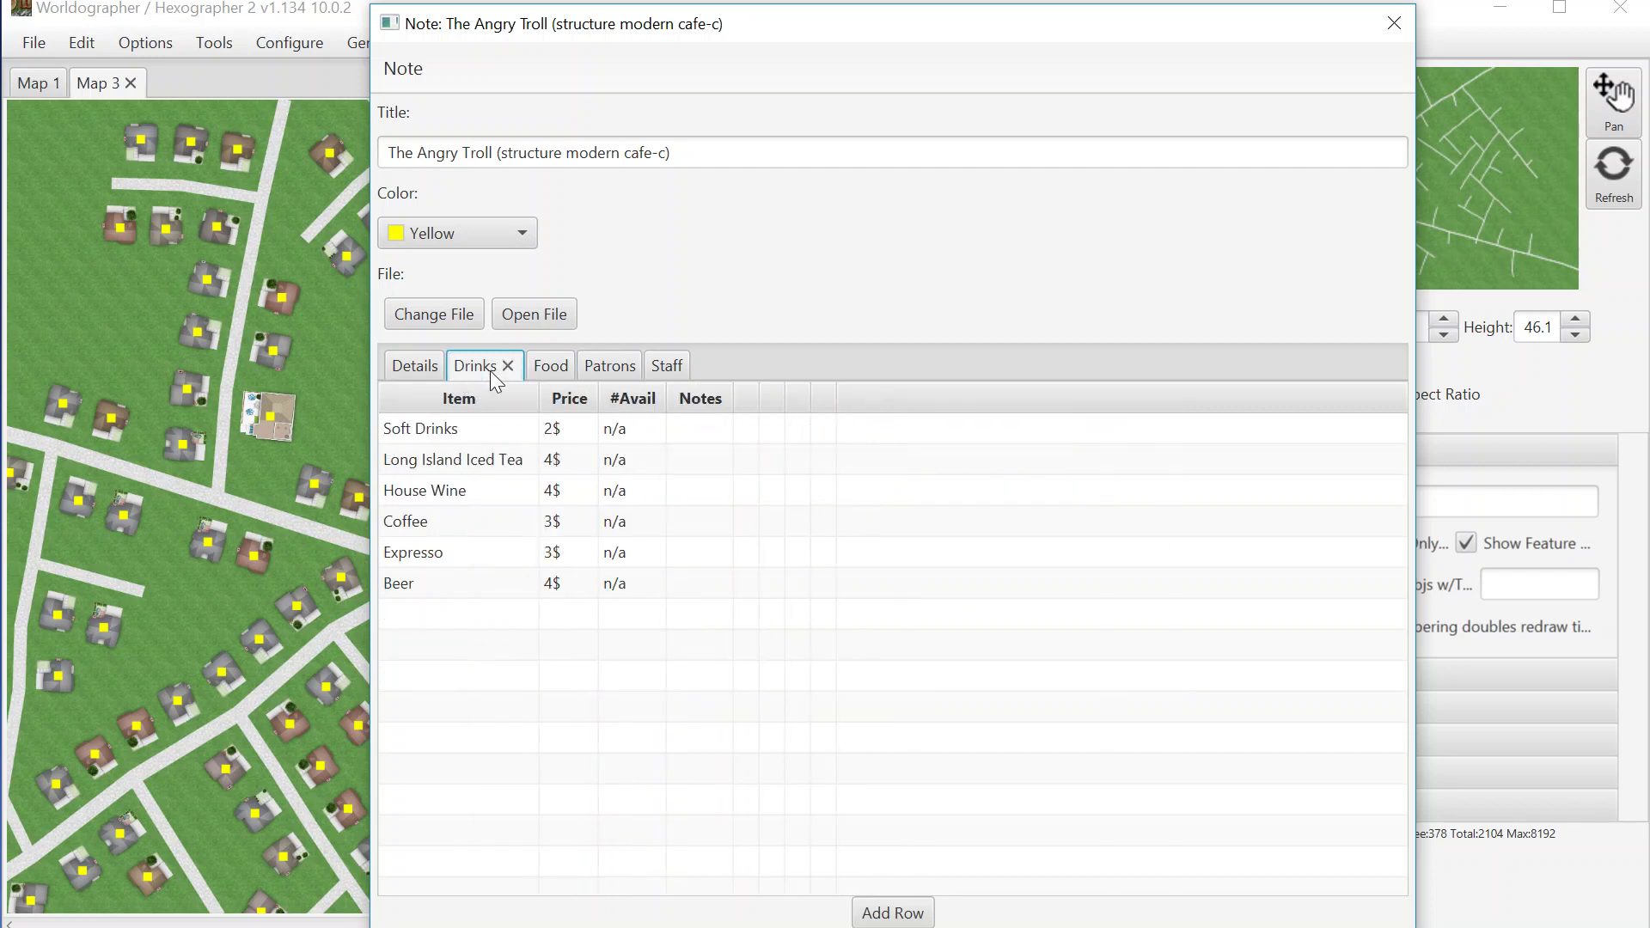
left_click(533, 370)
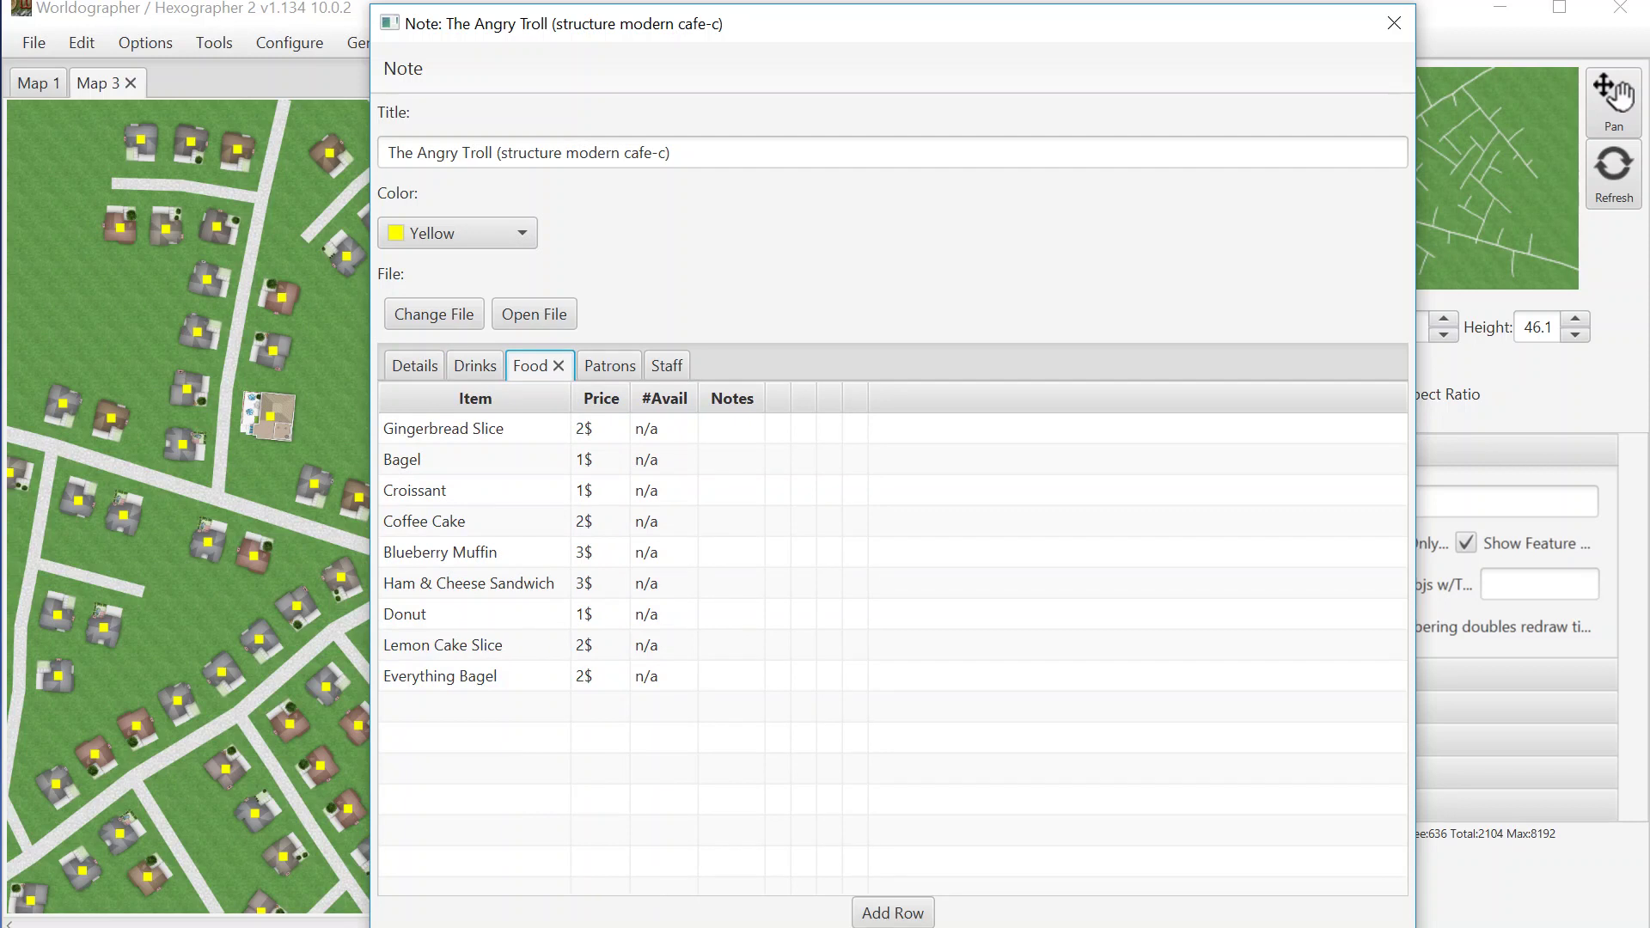
key("Escape")
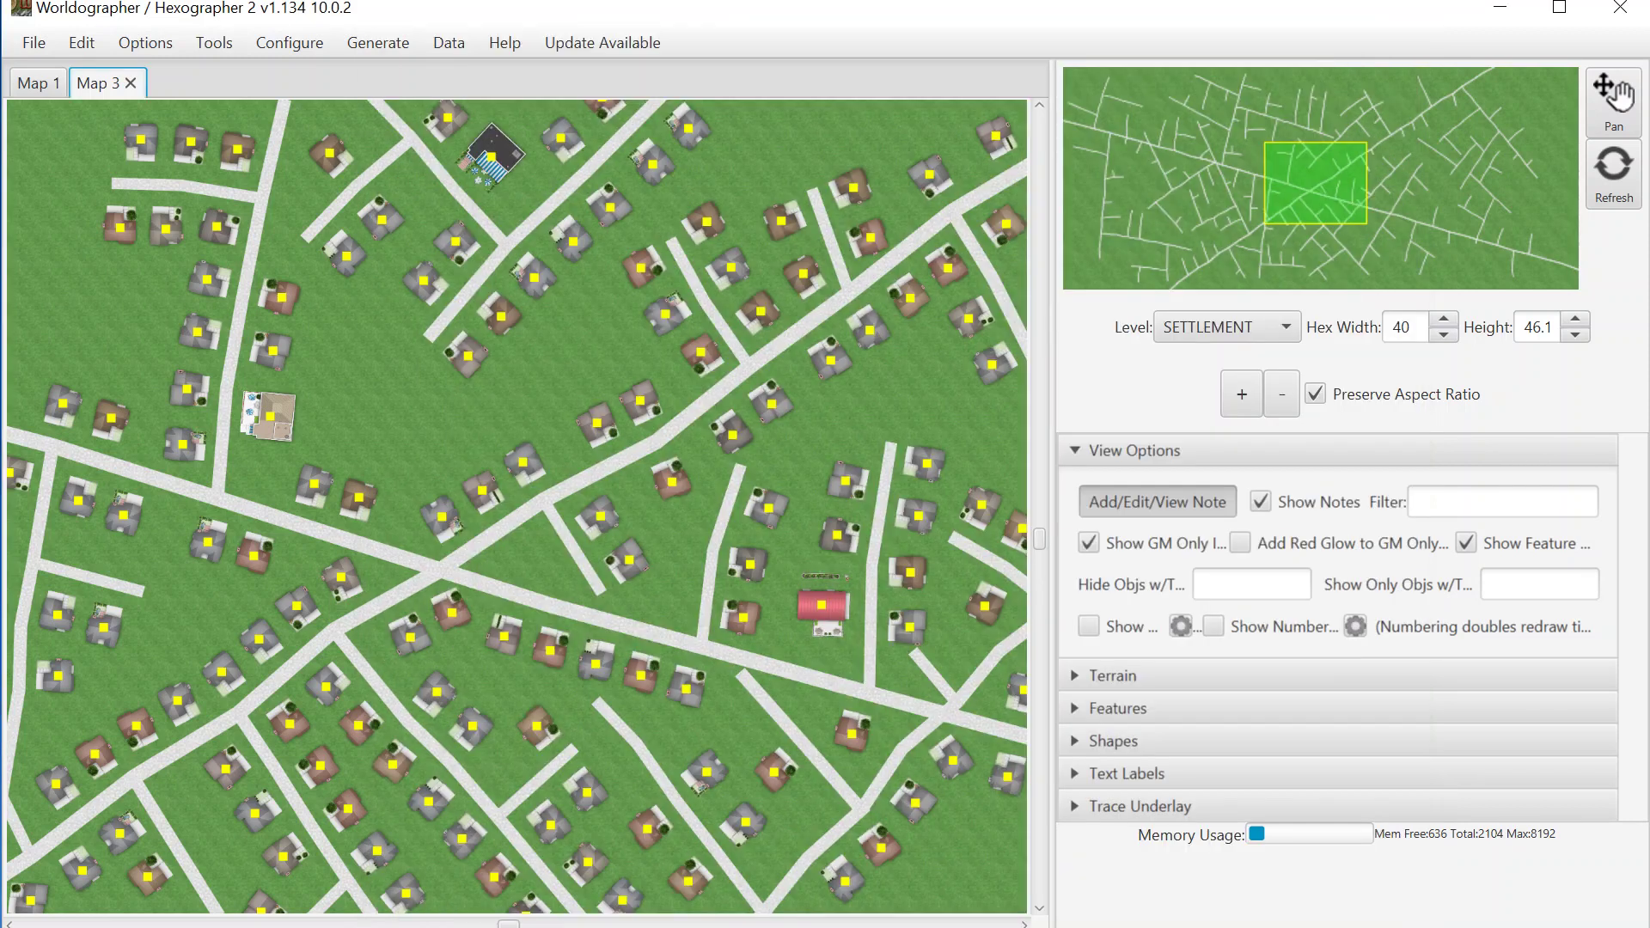
Check the race list in the settlement data configuration.
left_click(301, 41)
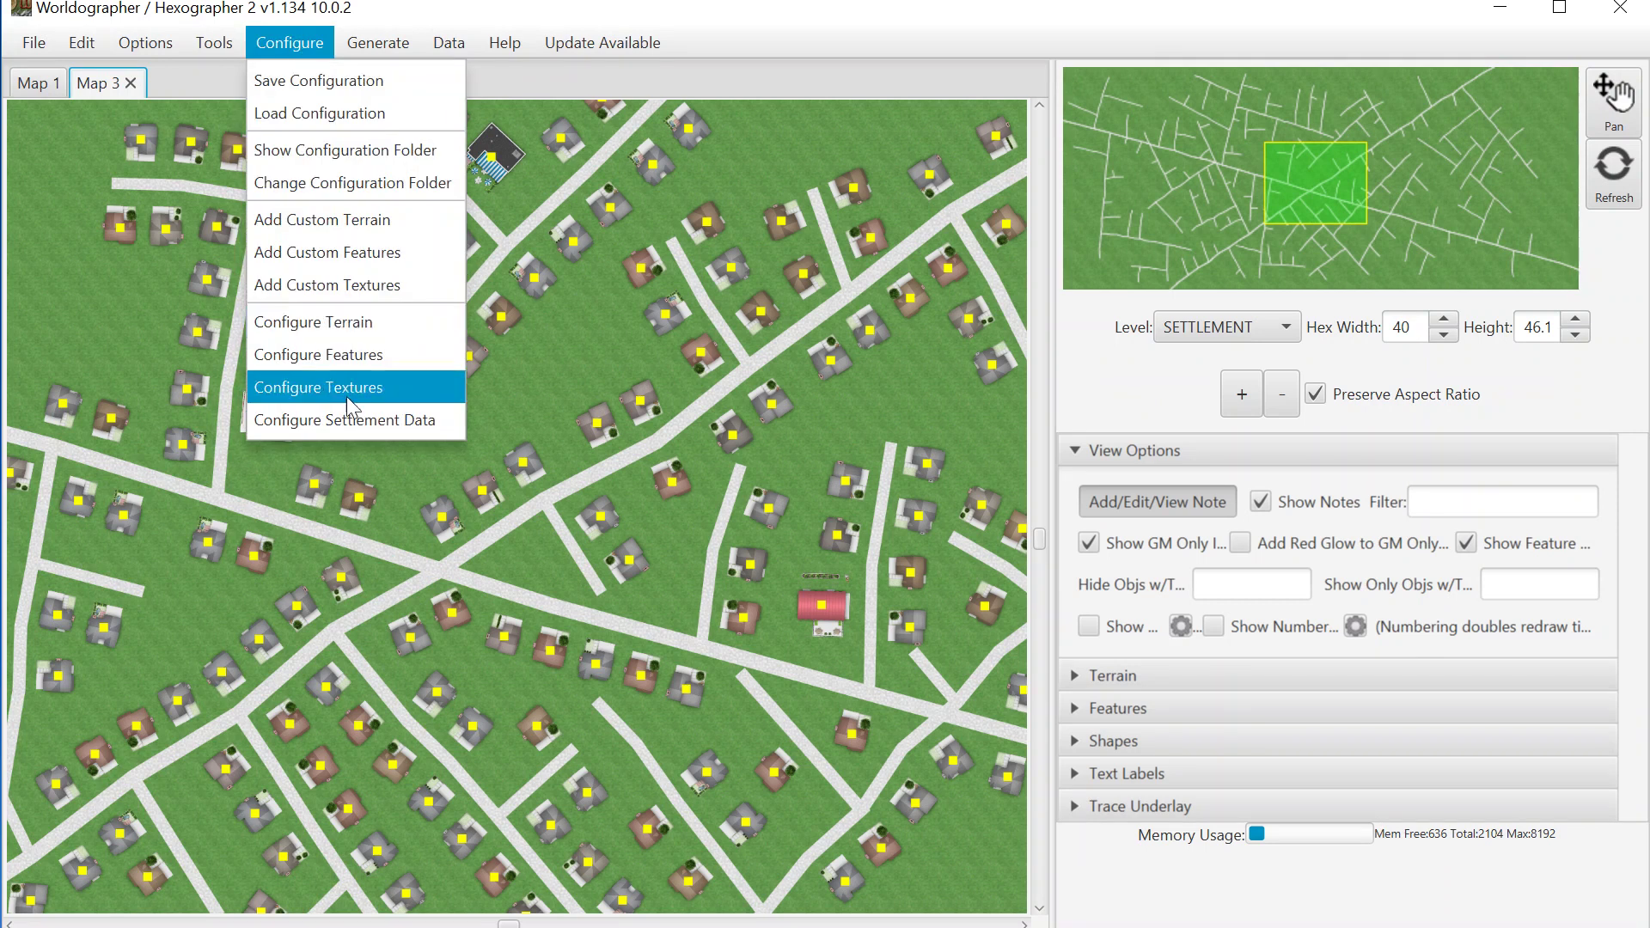
left_click(345, 419)
left_click_drag(1375, 416, 533, 177)
left_click(610, 245)
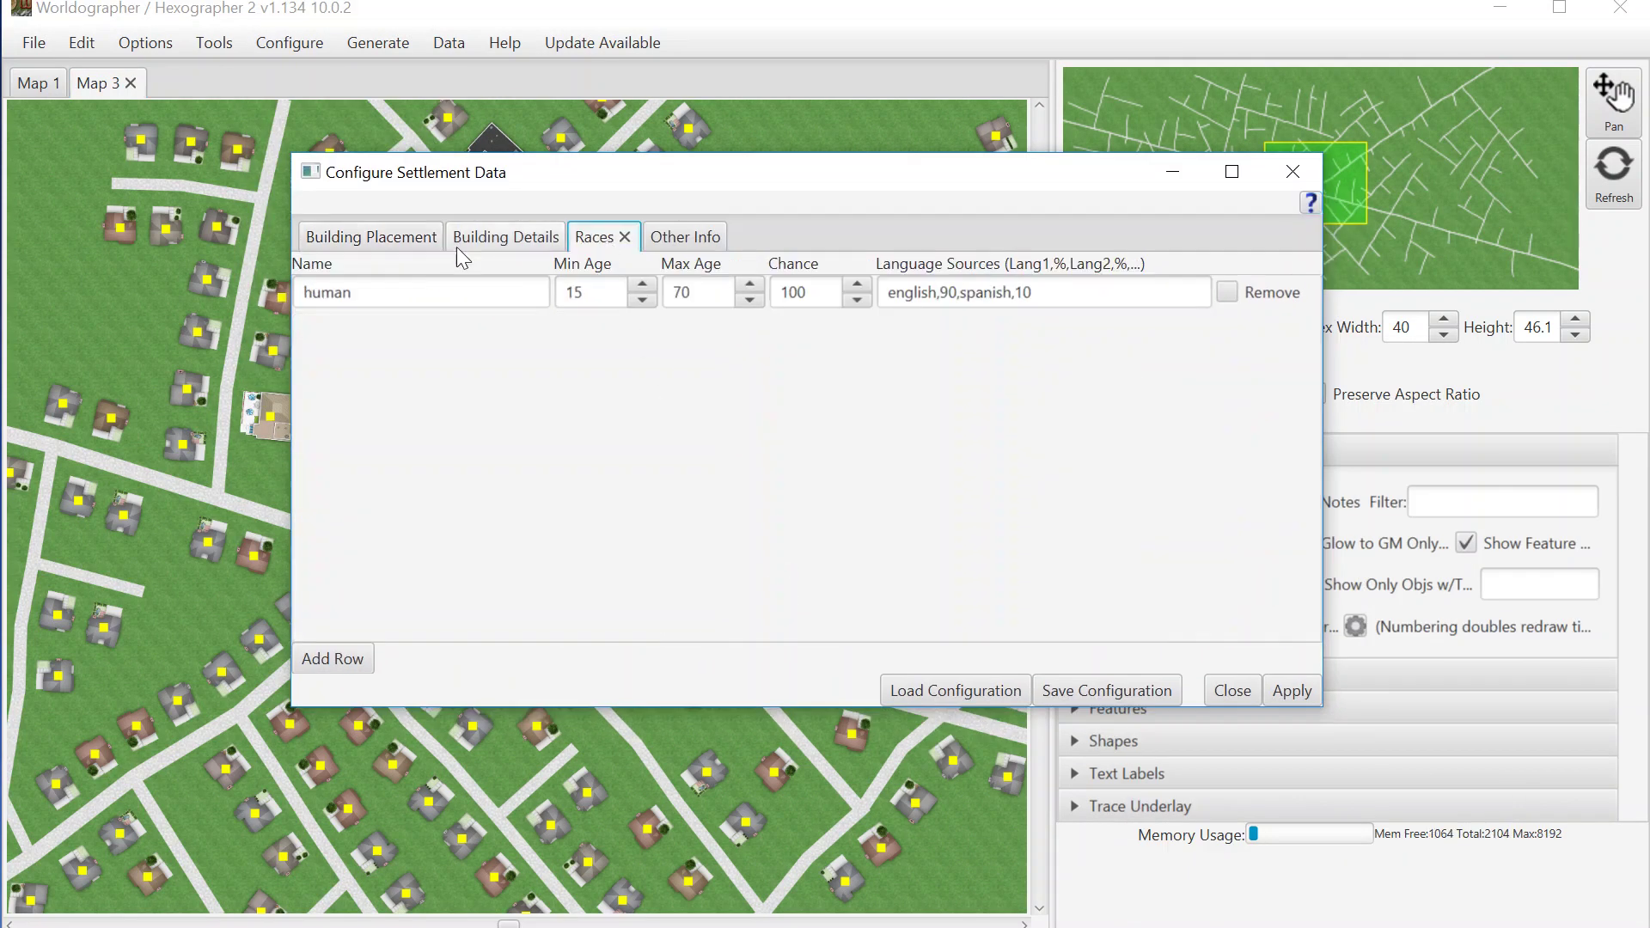
Examine the patron settings in the modern cafe's building details, including Max/Group and % Adv.
left_click(513, 239)
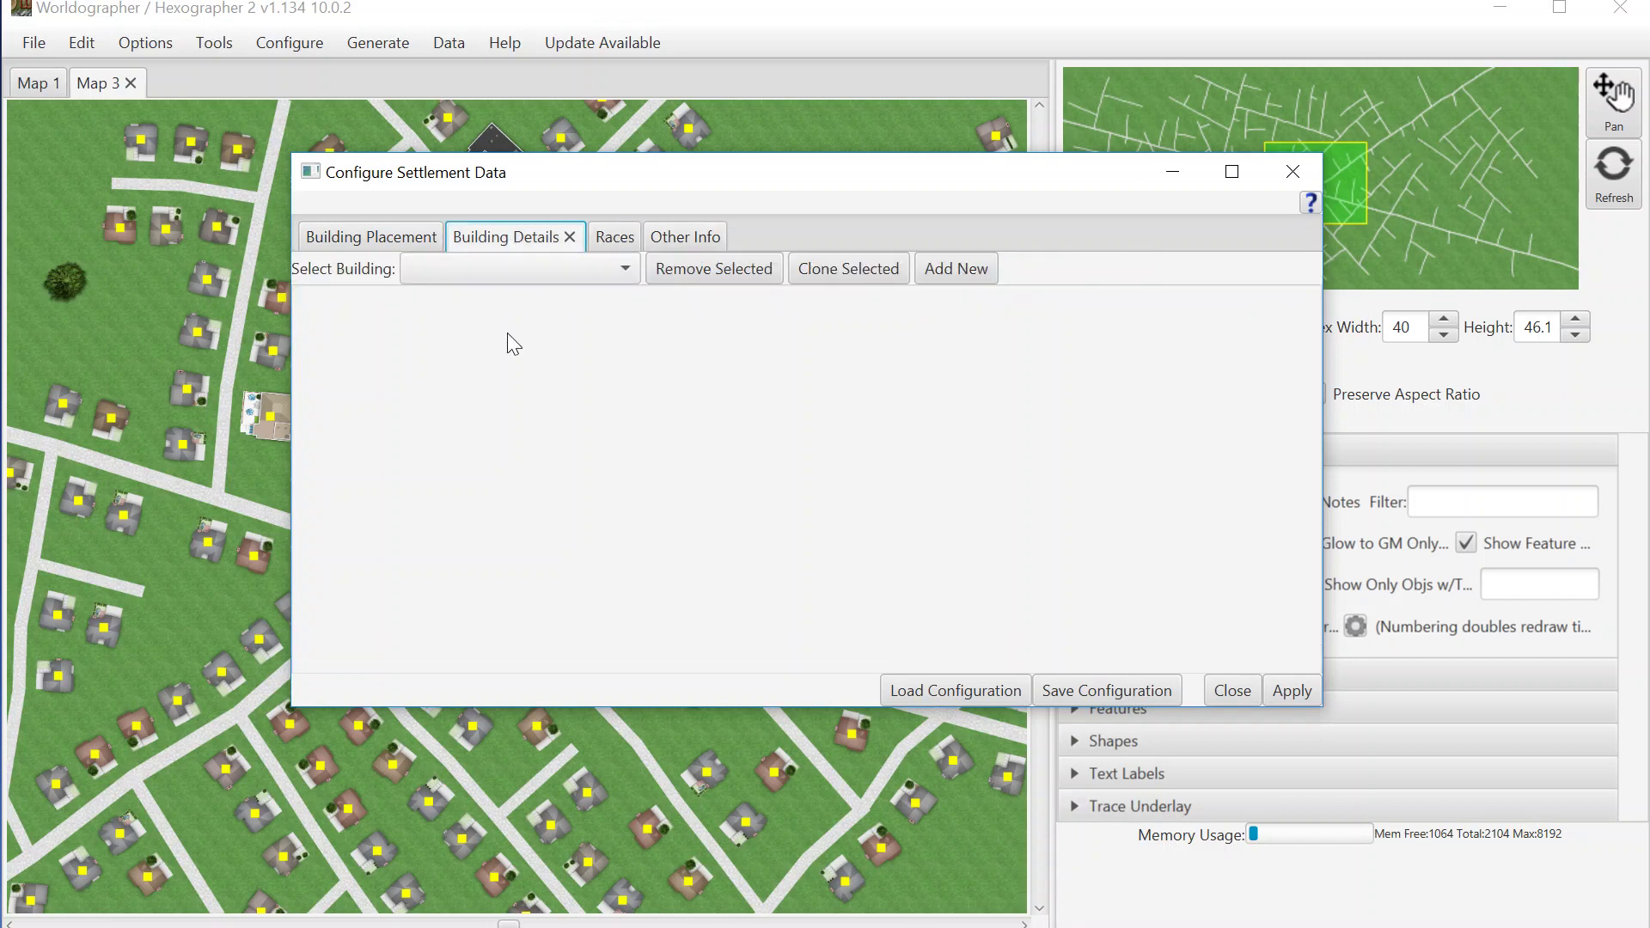
left_click(627, 274)
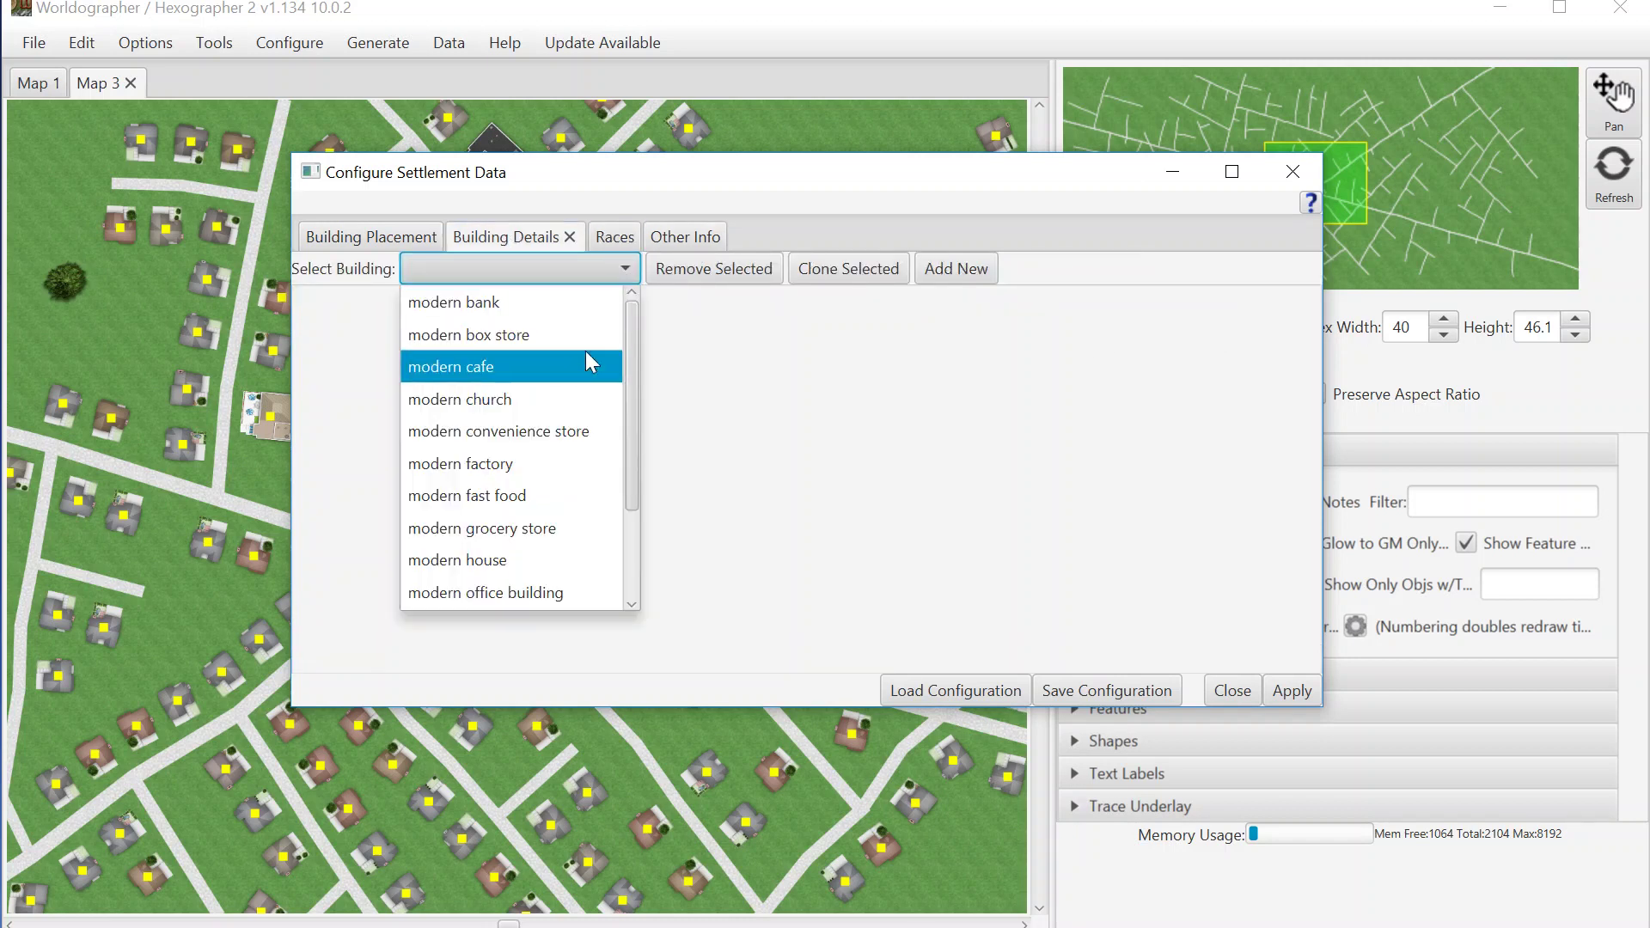
left_click(488, 368)
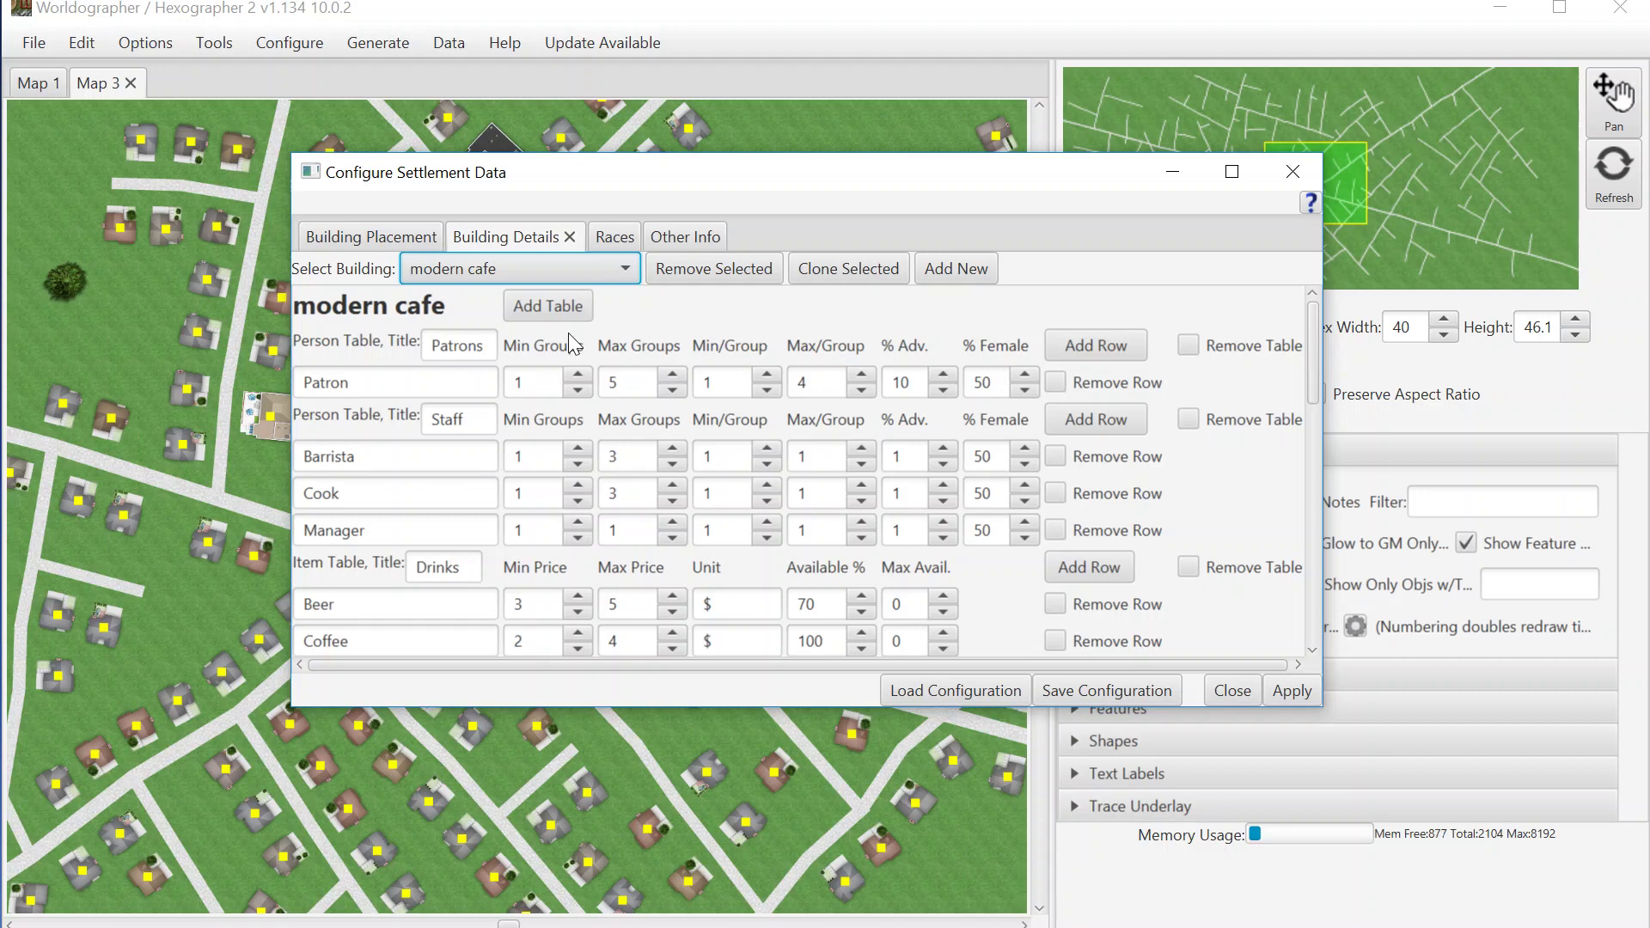
type("1")
left_click(903, 382)
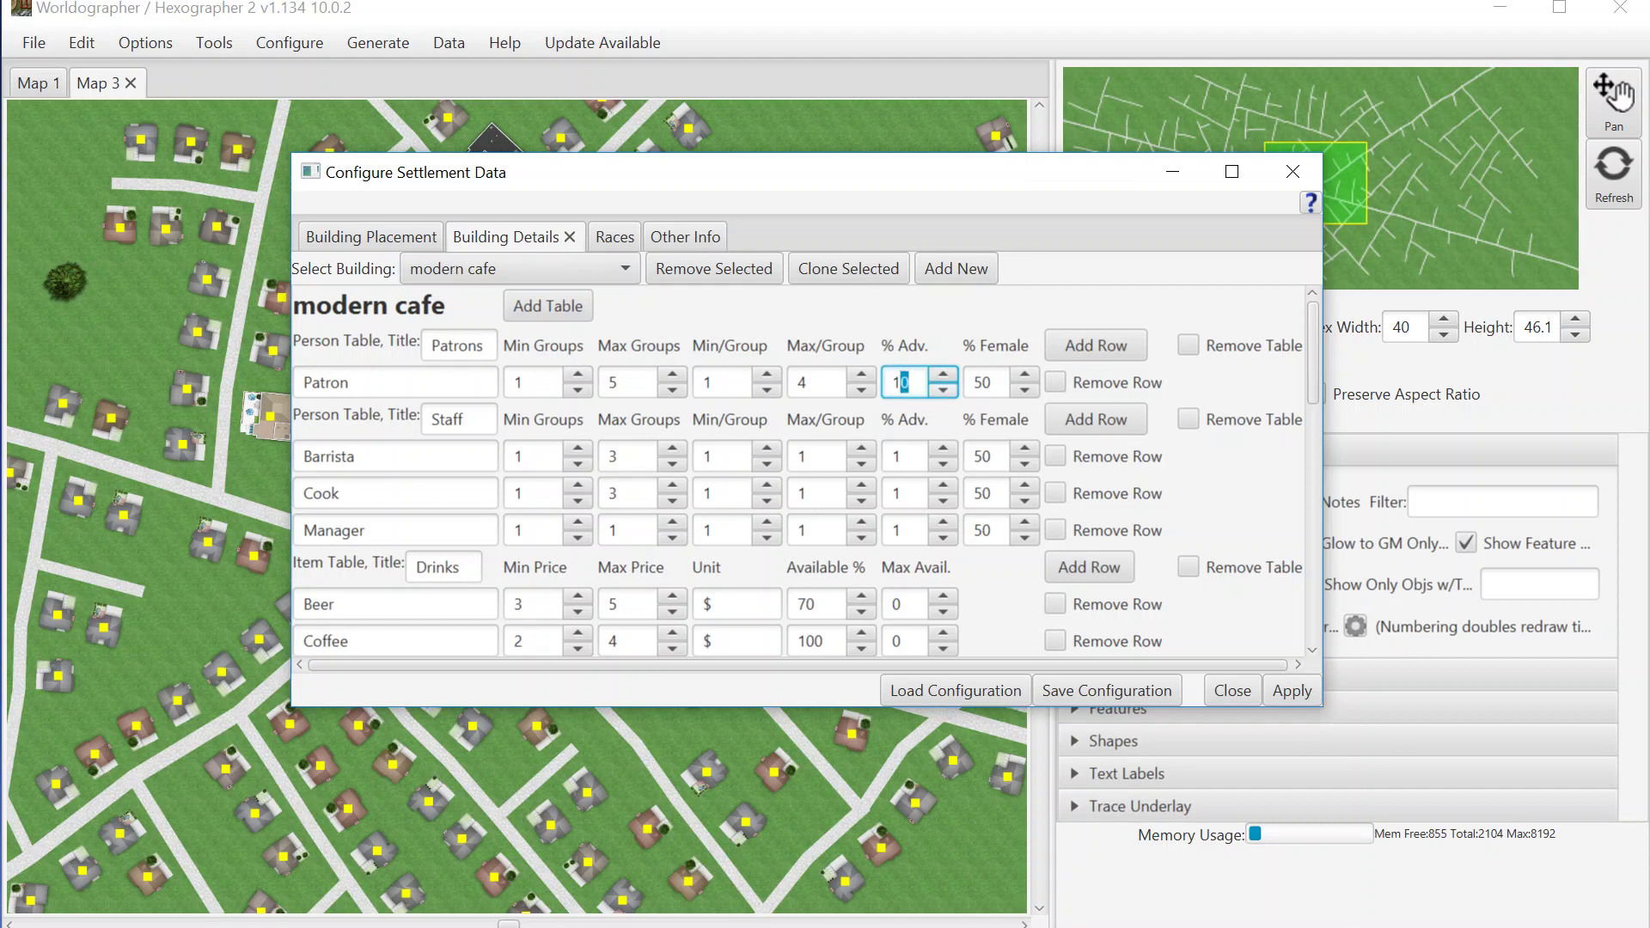
left_click(802, 382)
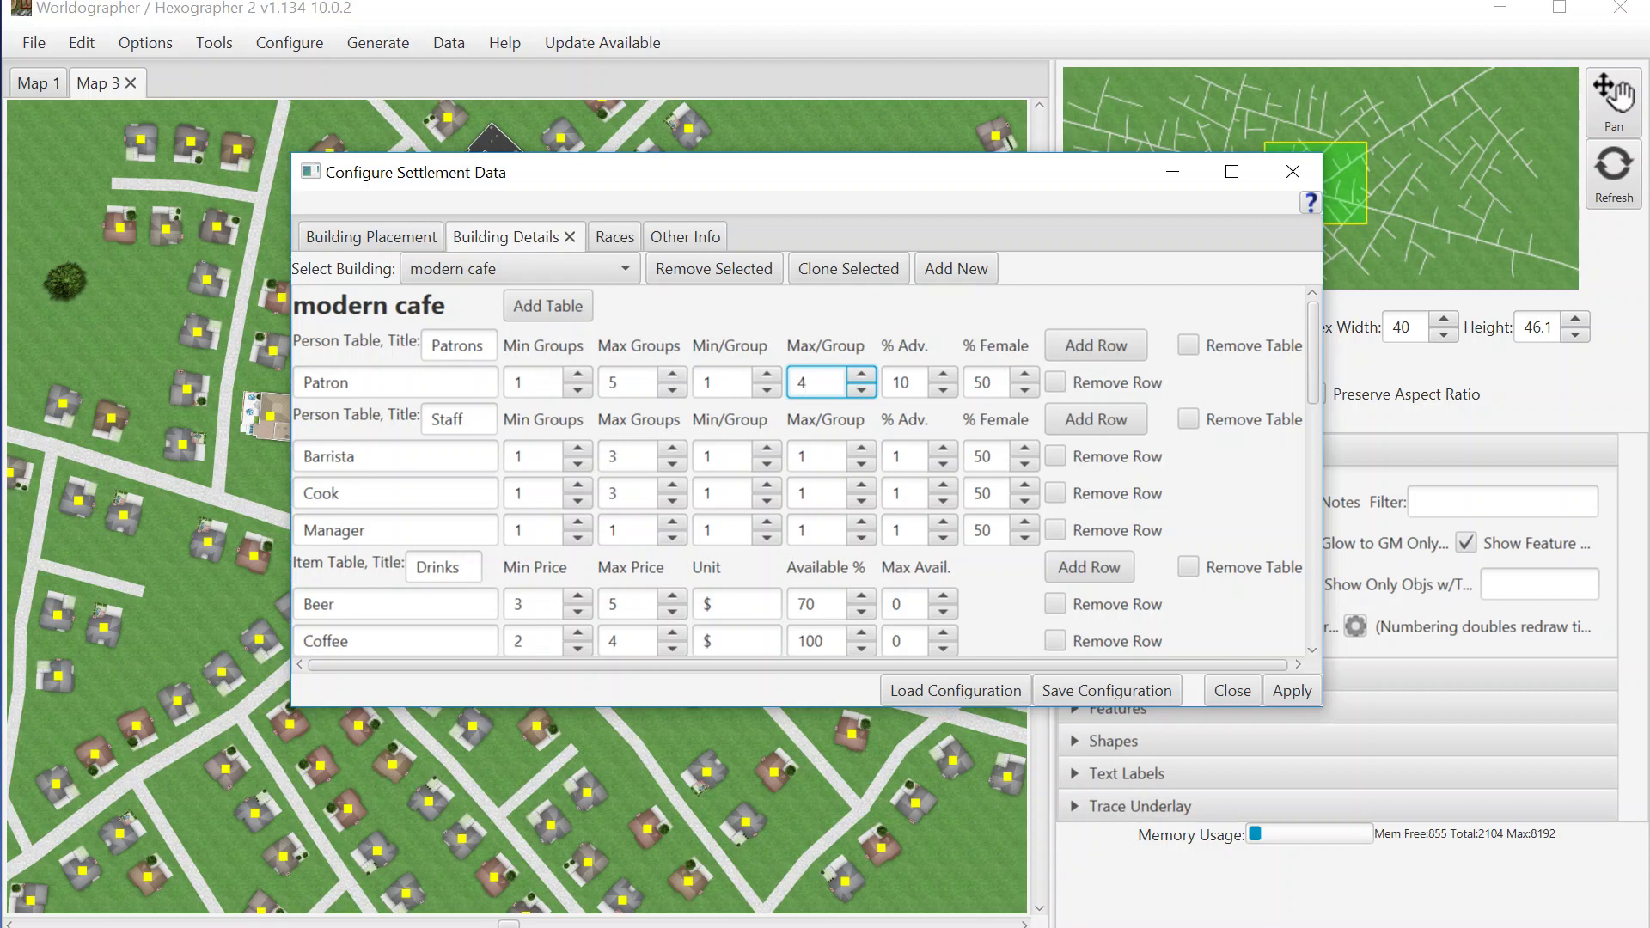
Examine the staff, drinks and food tables in the modern cafe's building details, plus the staff table of the modern office building.
scroll(804, 472, "down", 6)
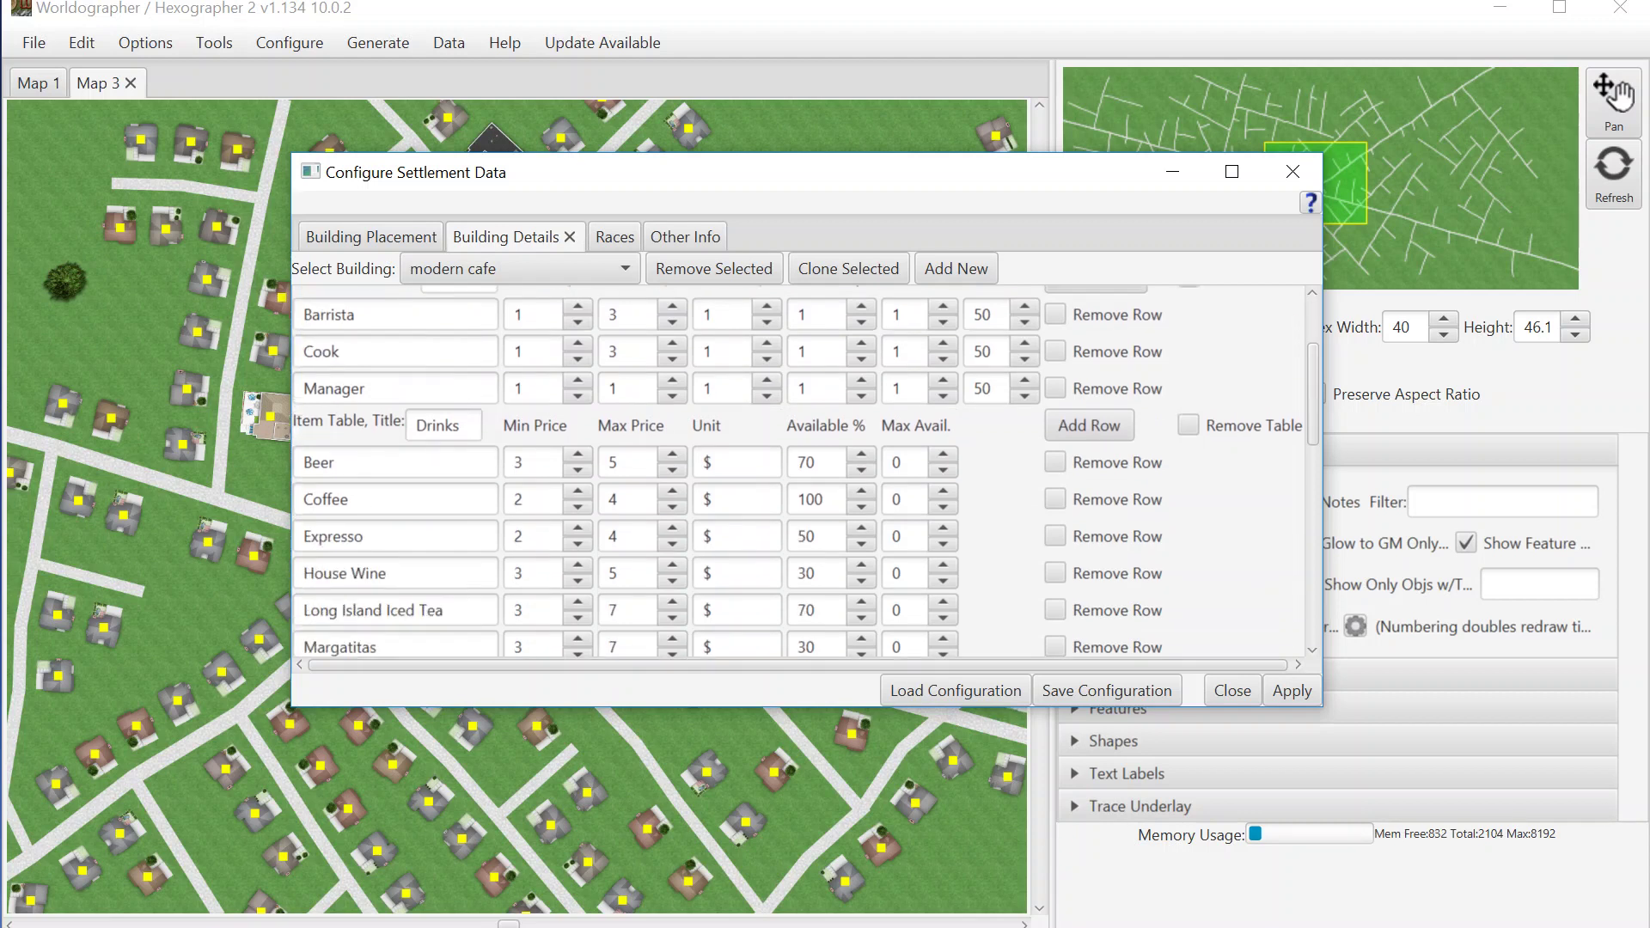
scroll(804, 472, "down", 4)
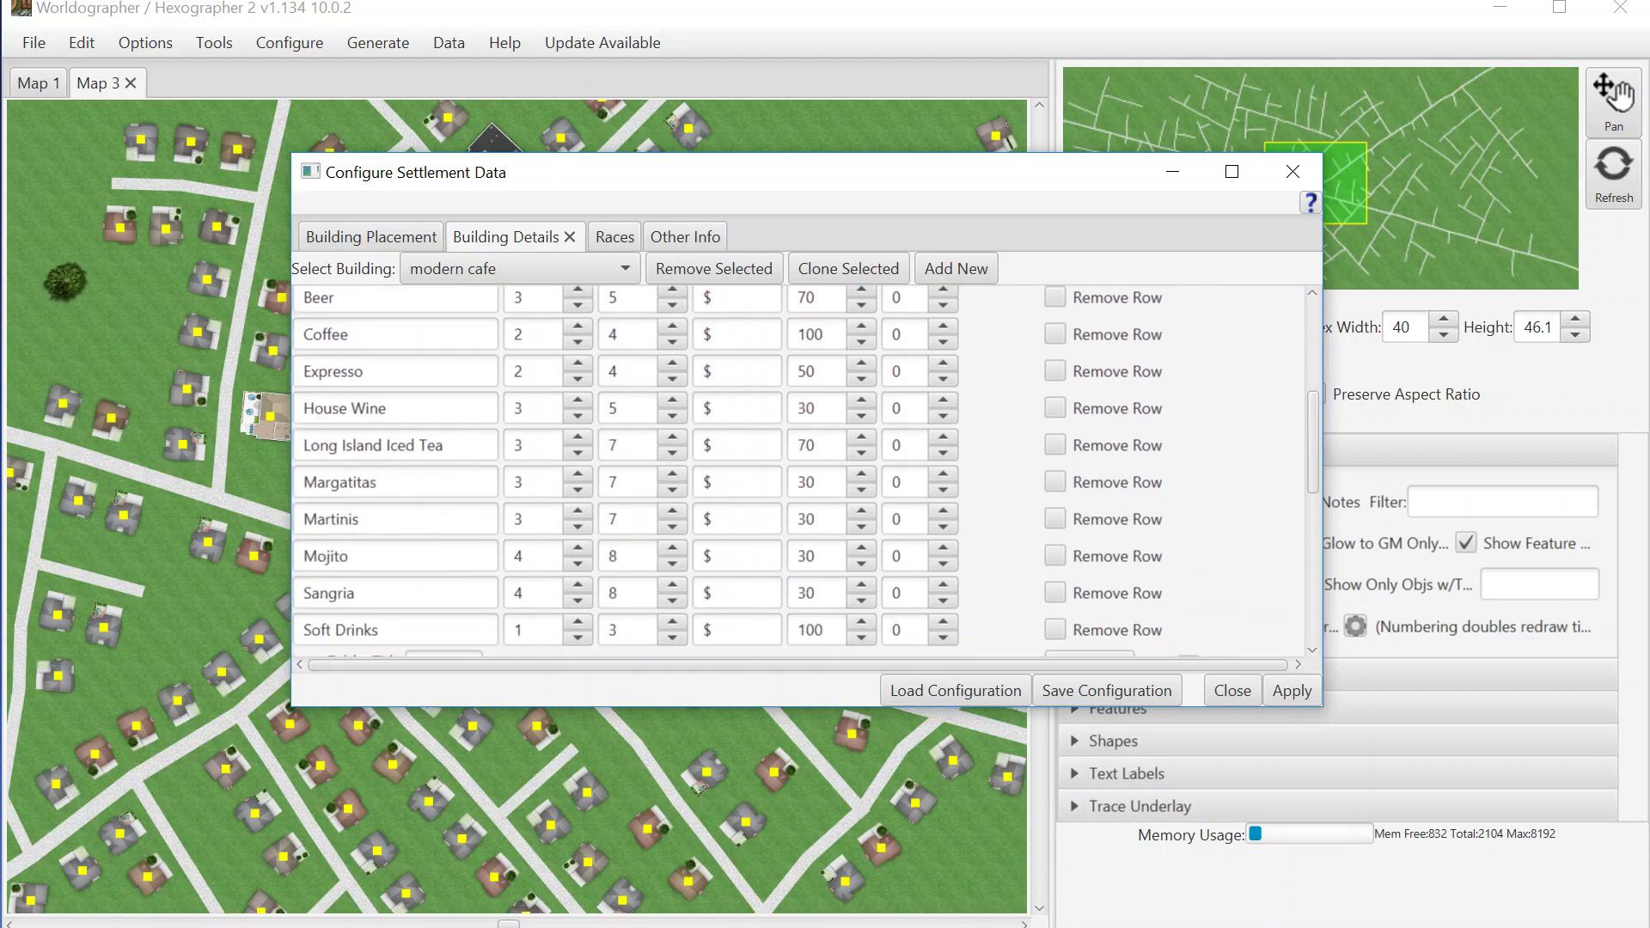
scroll(467, 488, "up", 1)
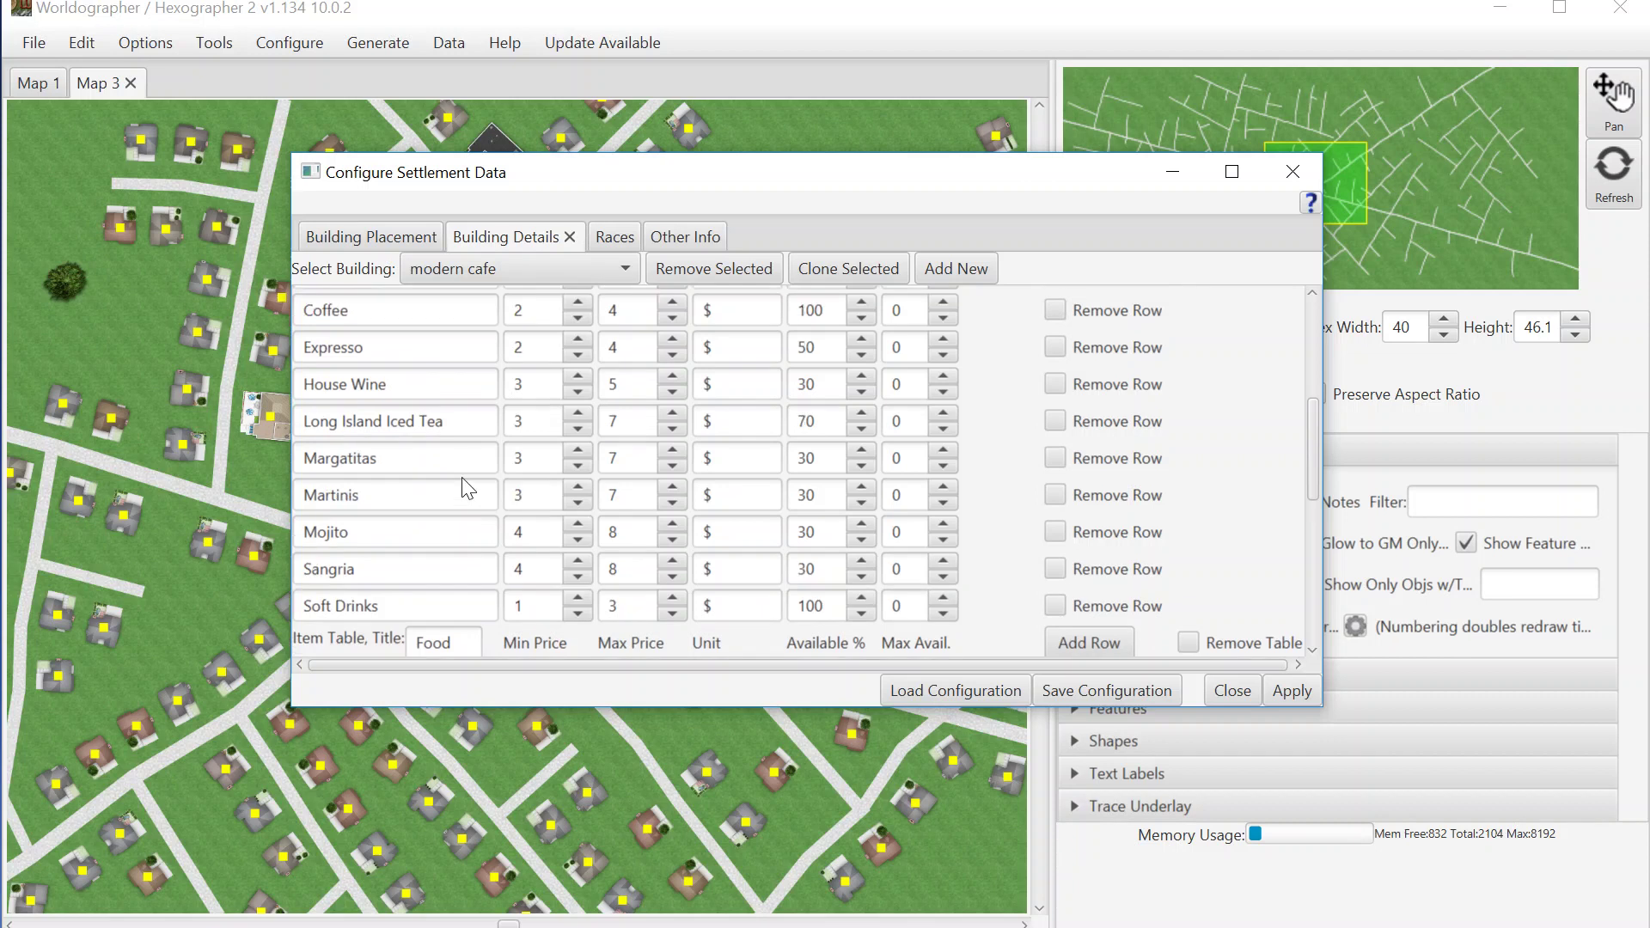
scroll(466, 488, "up", 1)
scroll(467, 489, "down", 7)
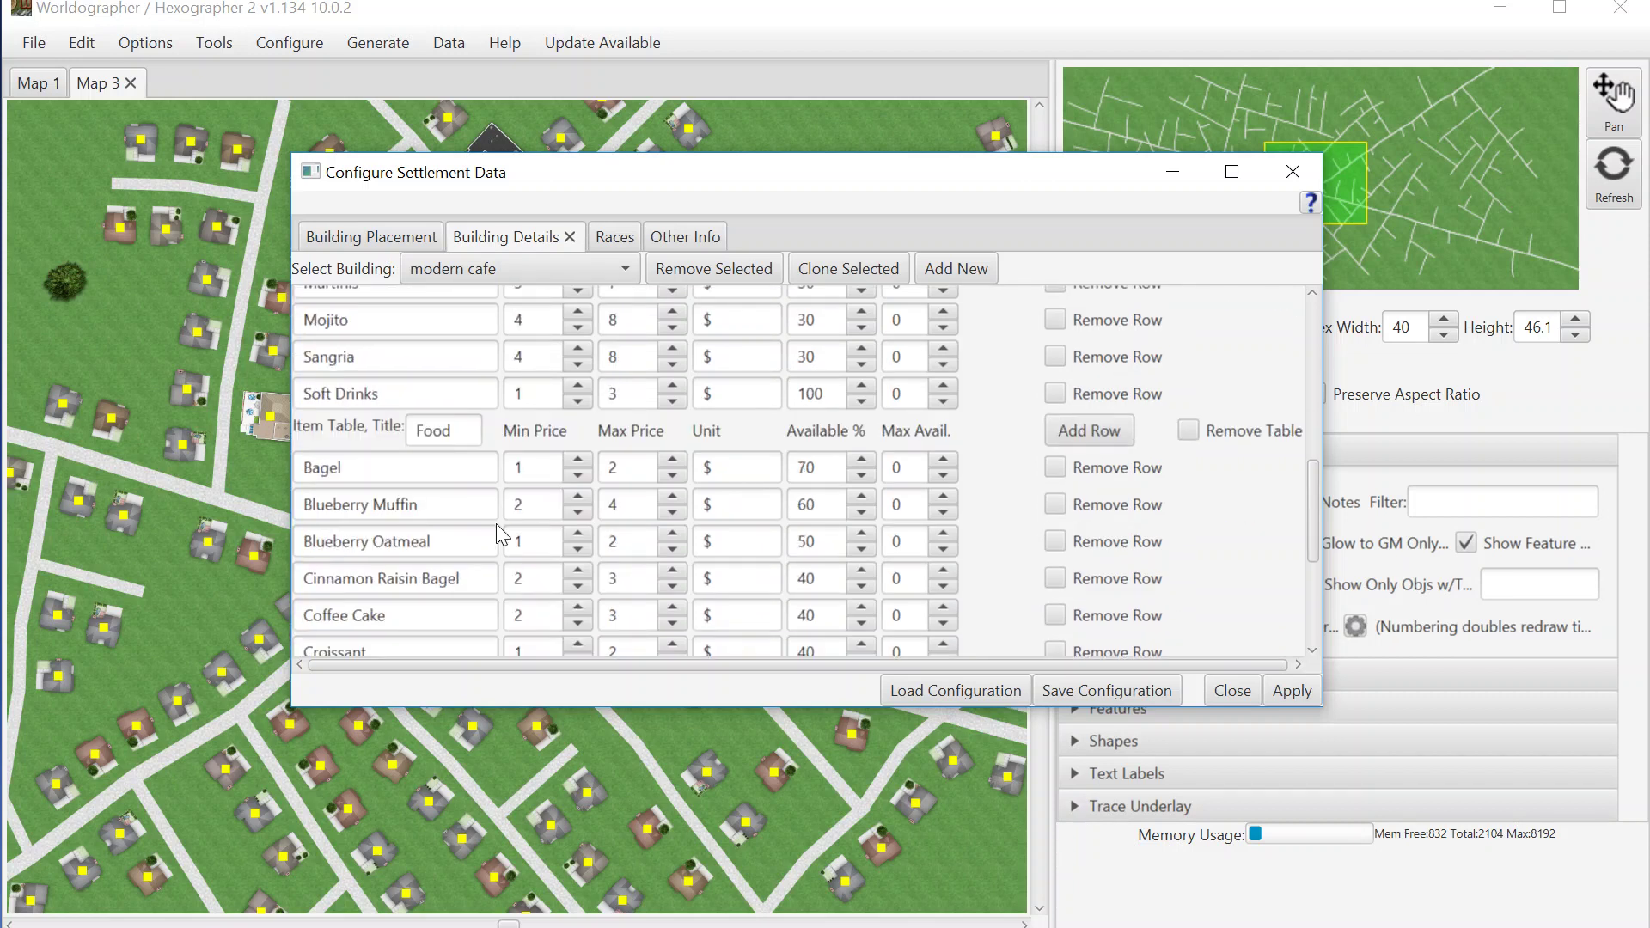
scroll(492, 523, "down", 6)
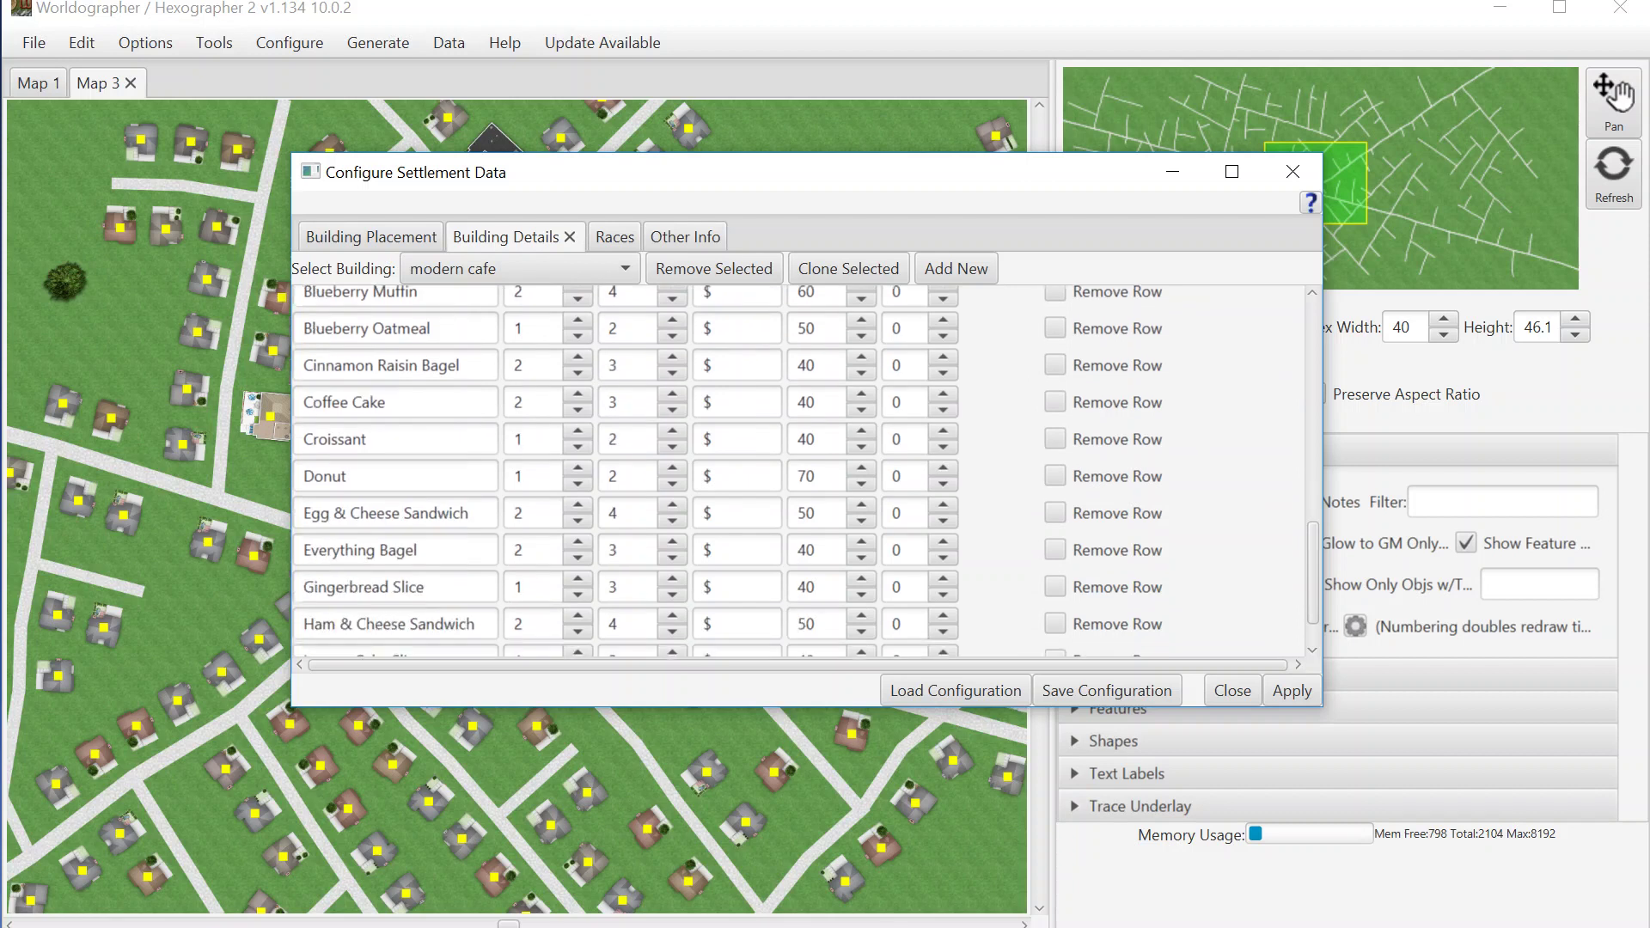
scroll(488, 557, "down", 2)
scroll(487, 557, "up", 8)
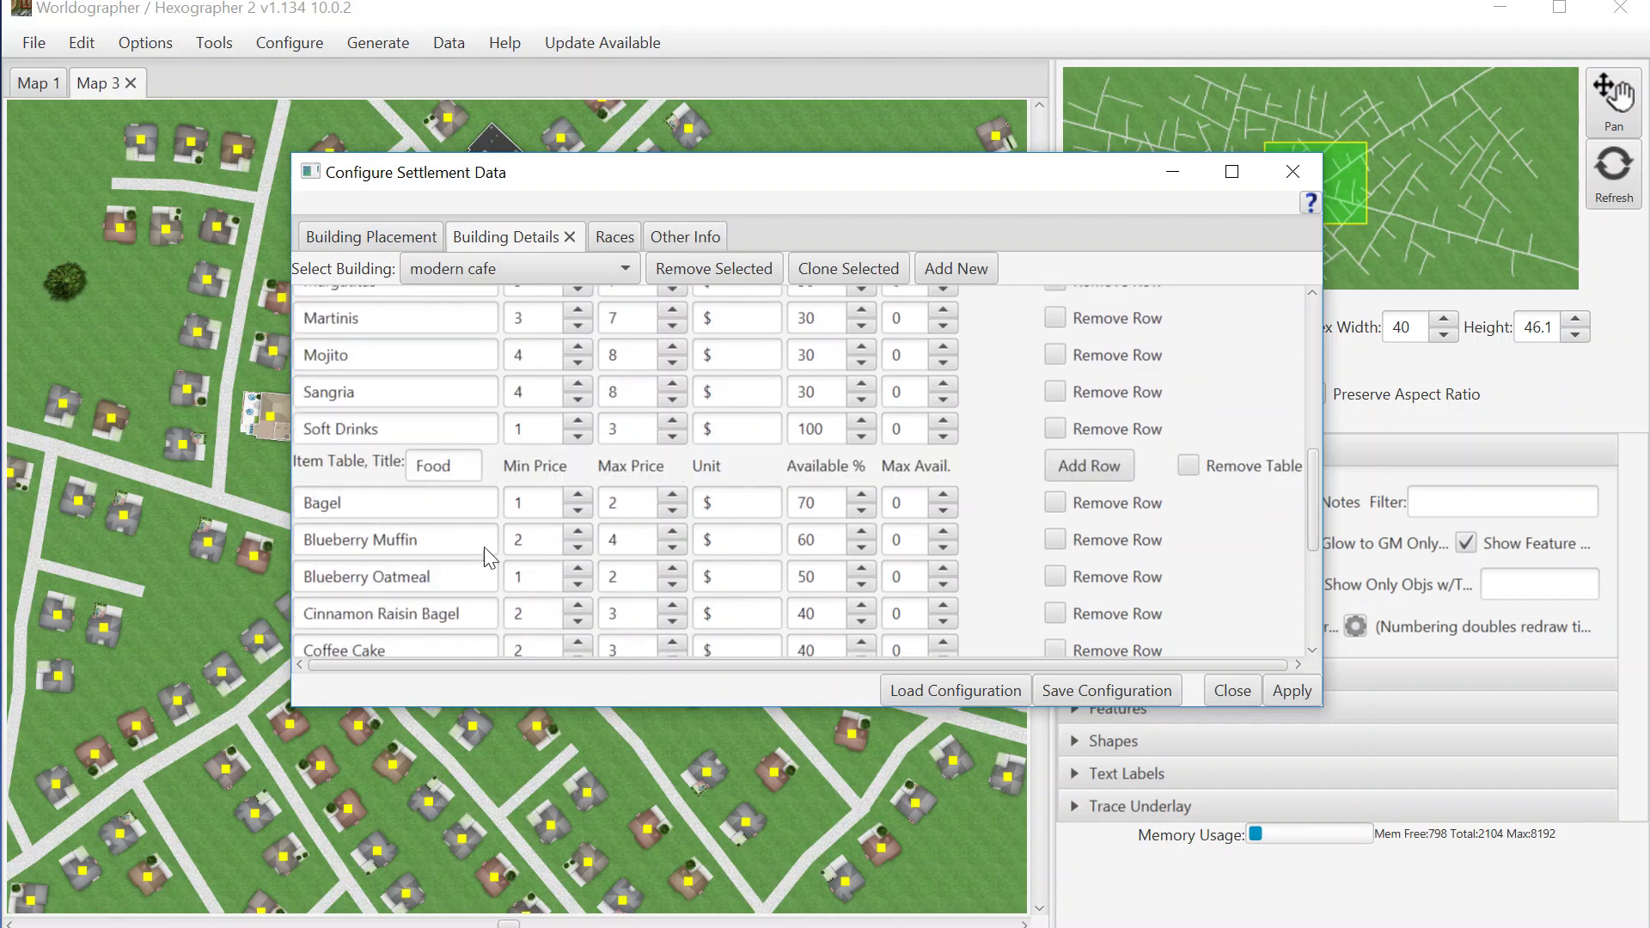
scroll(487, 557, "up", 15)
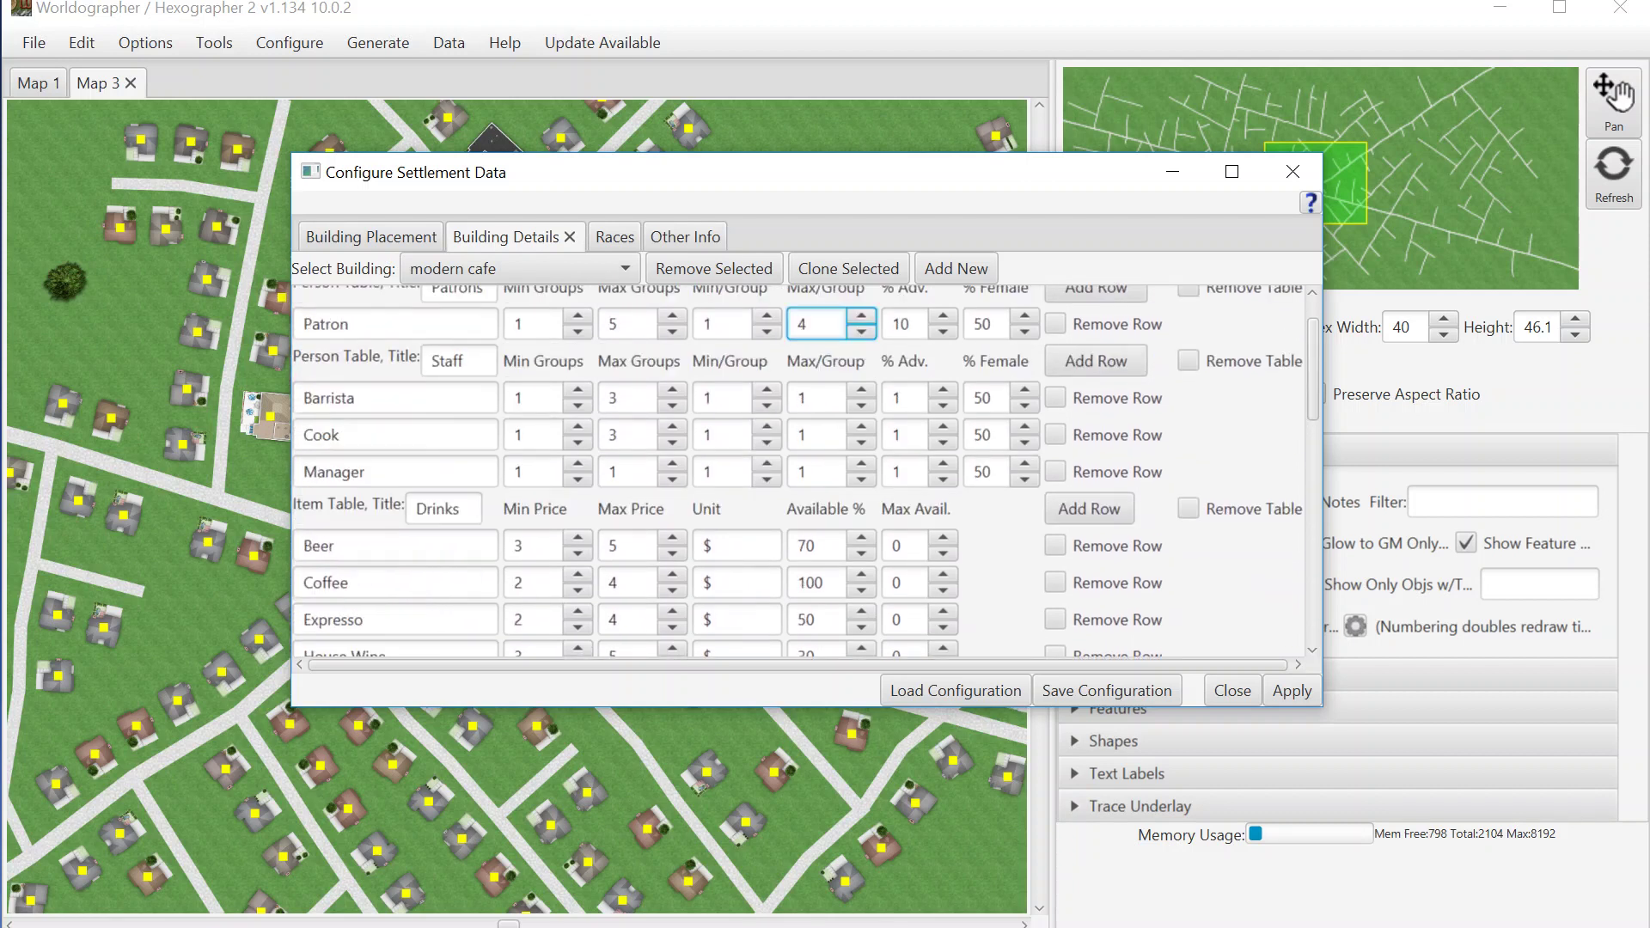
left_click(538, 268)
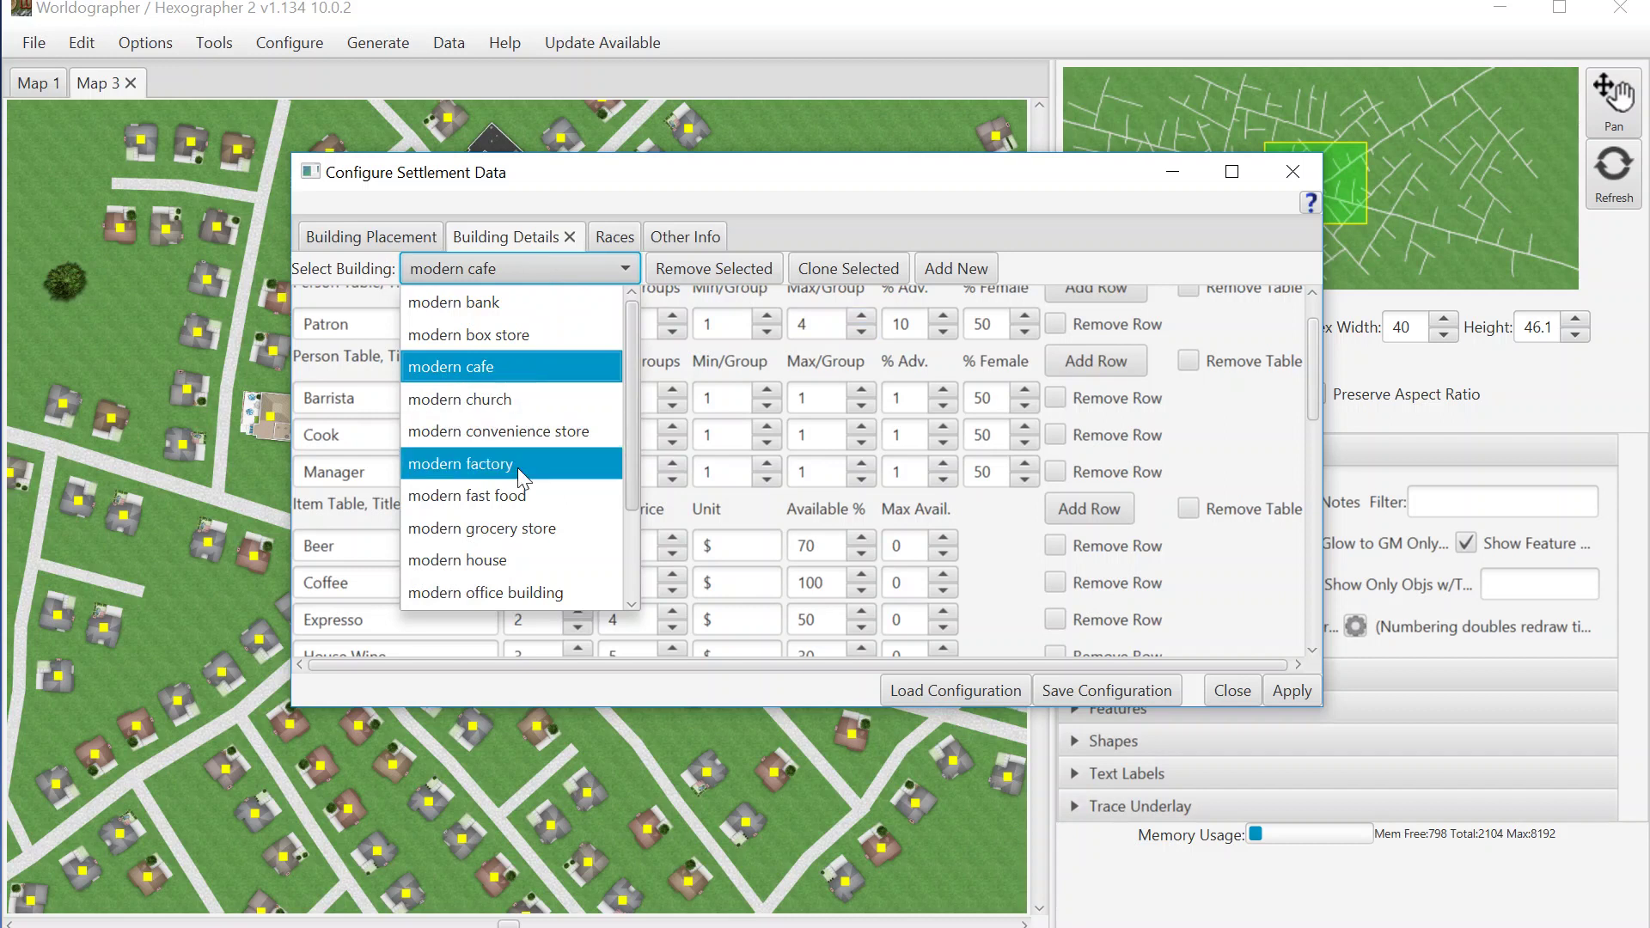
left_click(537, 593)
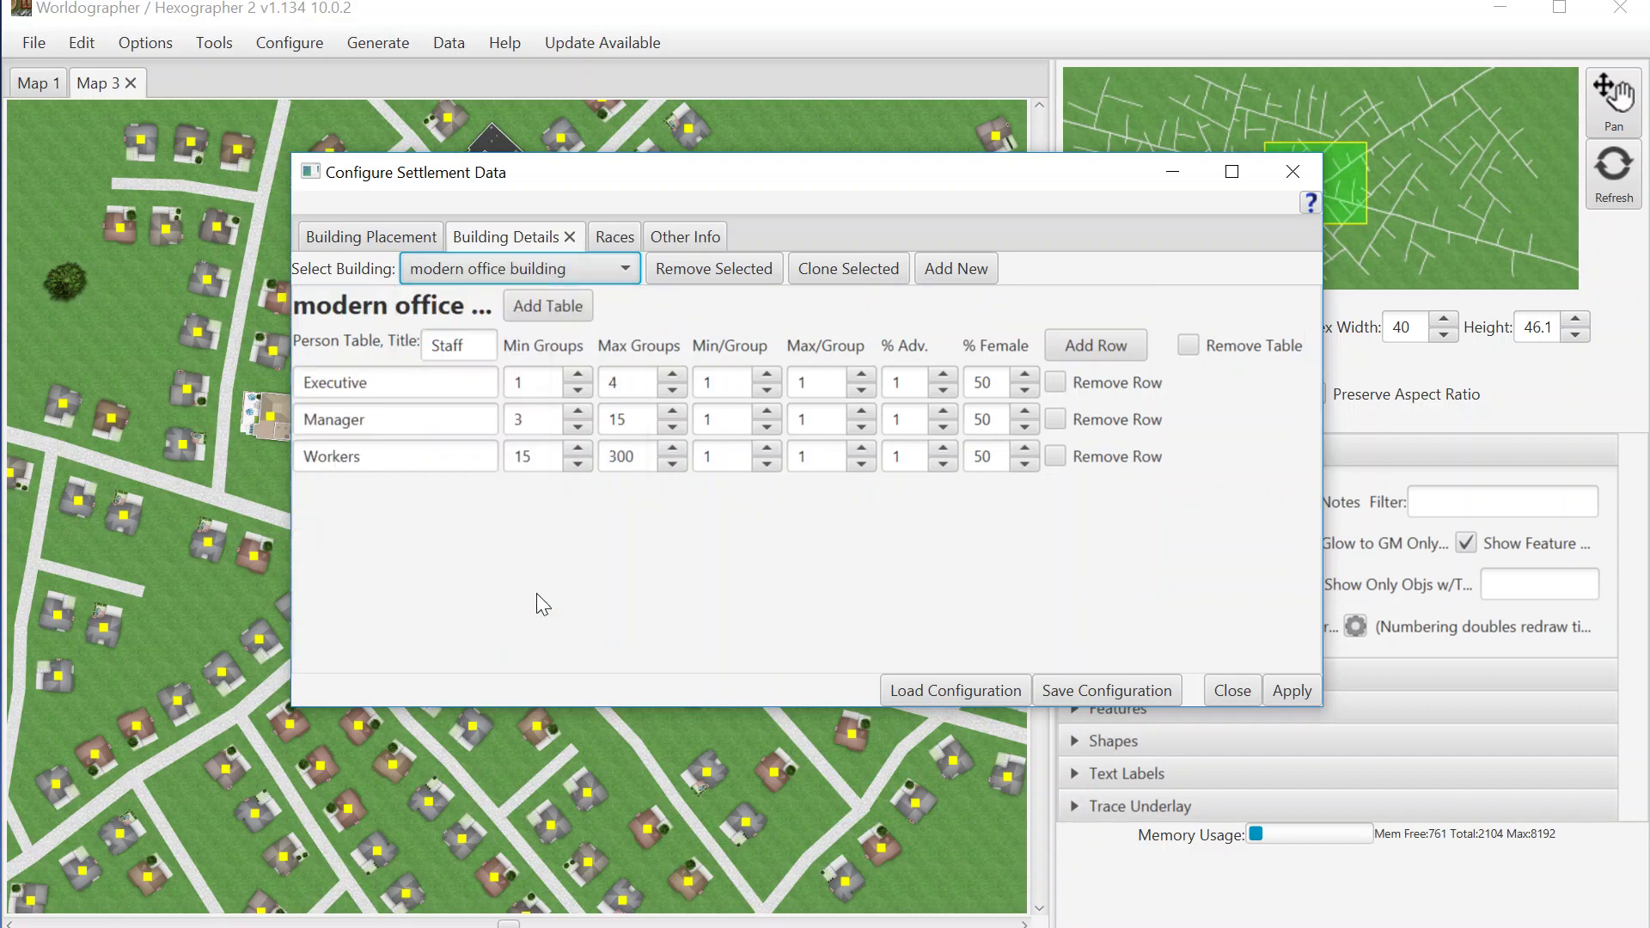
Clone the modern restaurant building type under the name "modern restaurant fancy".
left_click(590, 273)
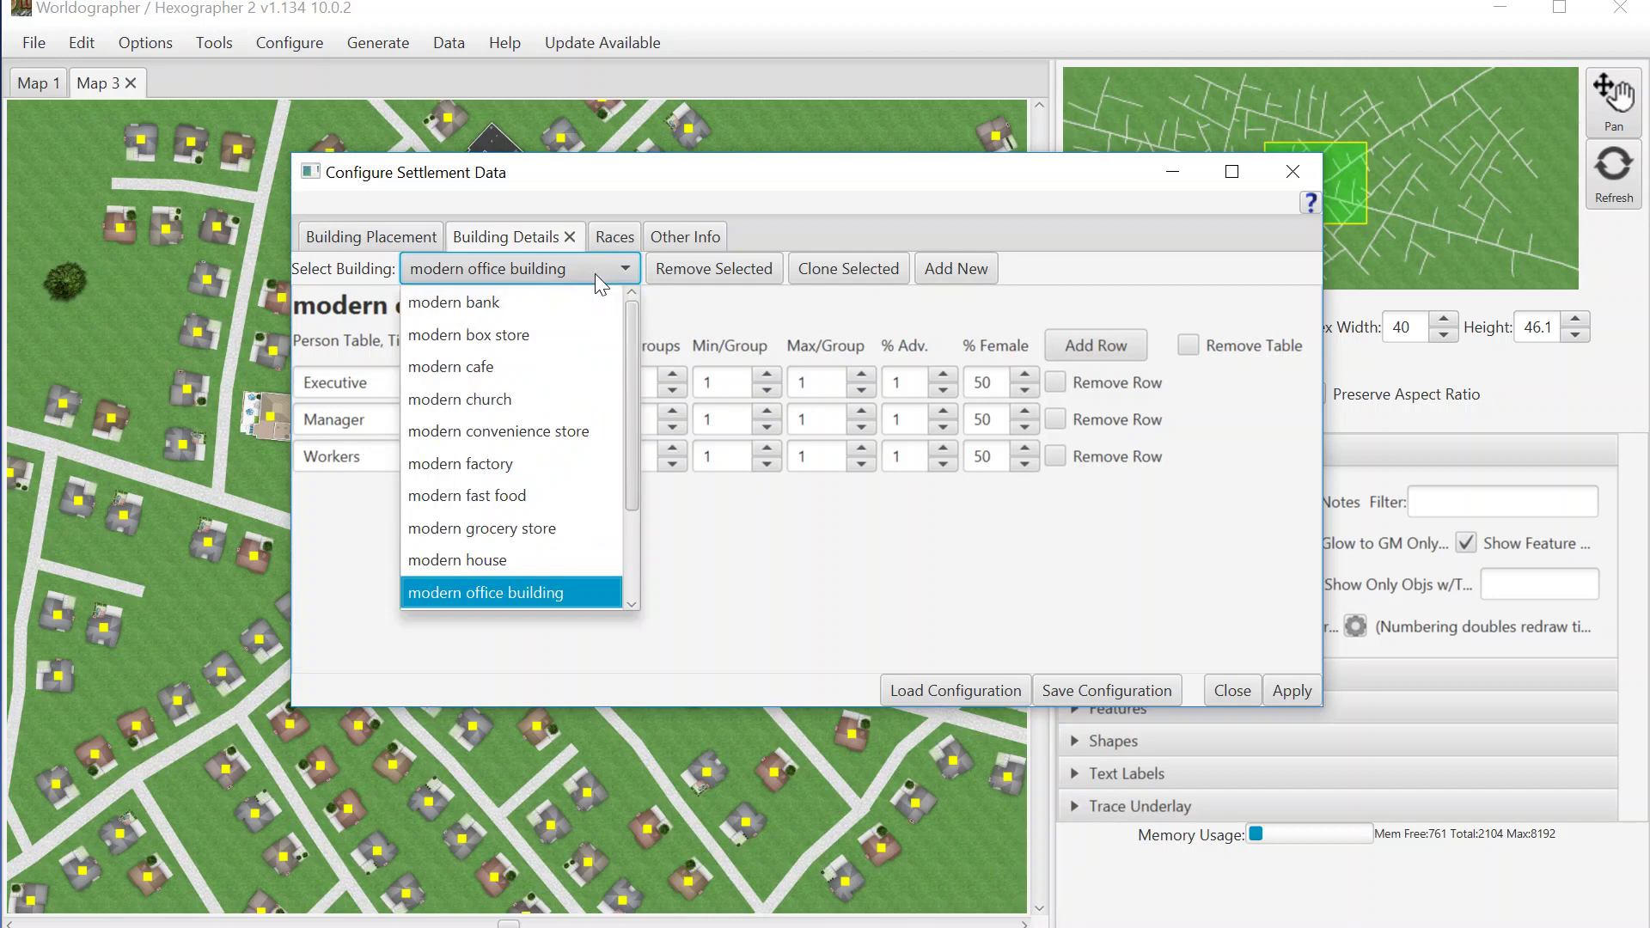
left_click_drag(633, 353, 631, 474)
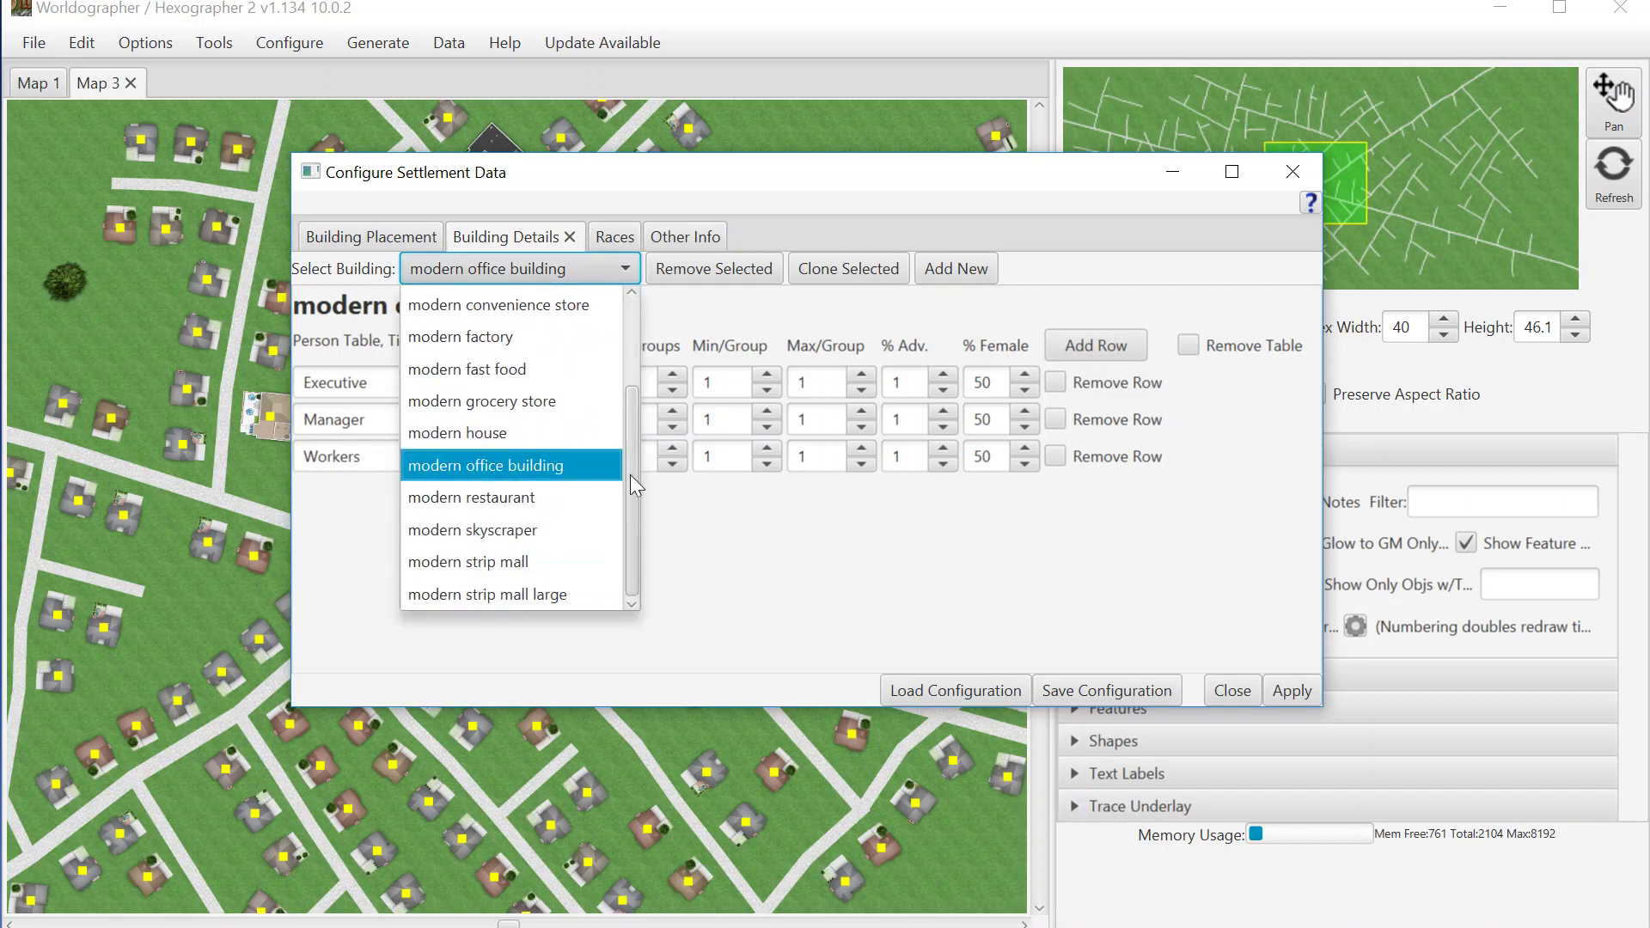
left_click(515, 498)
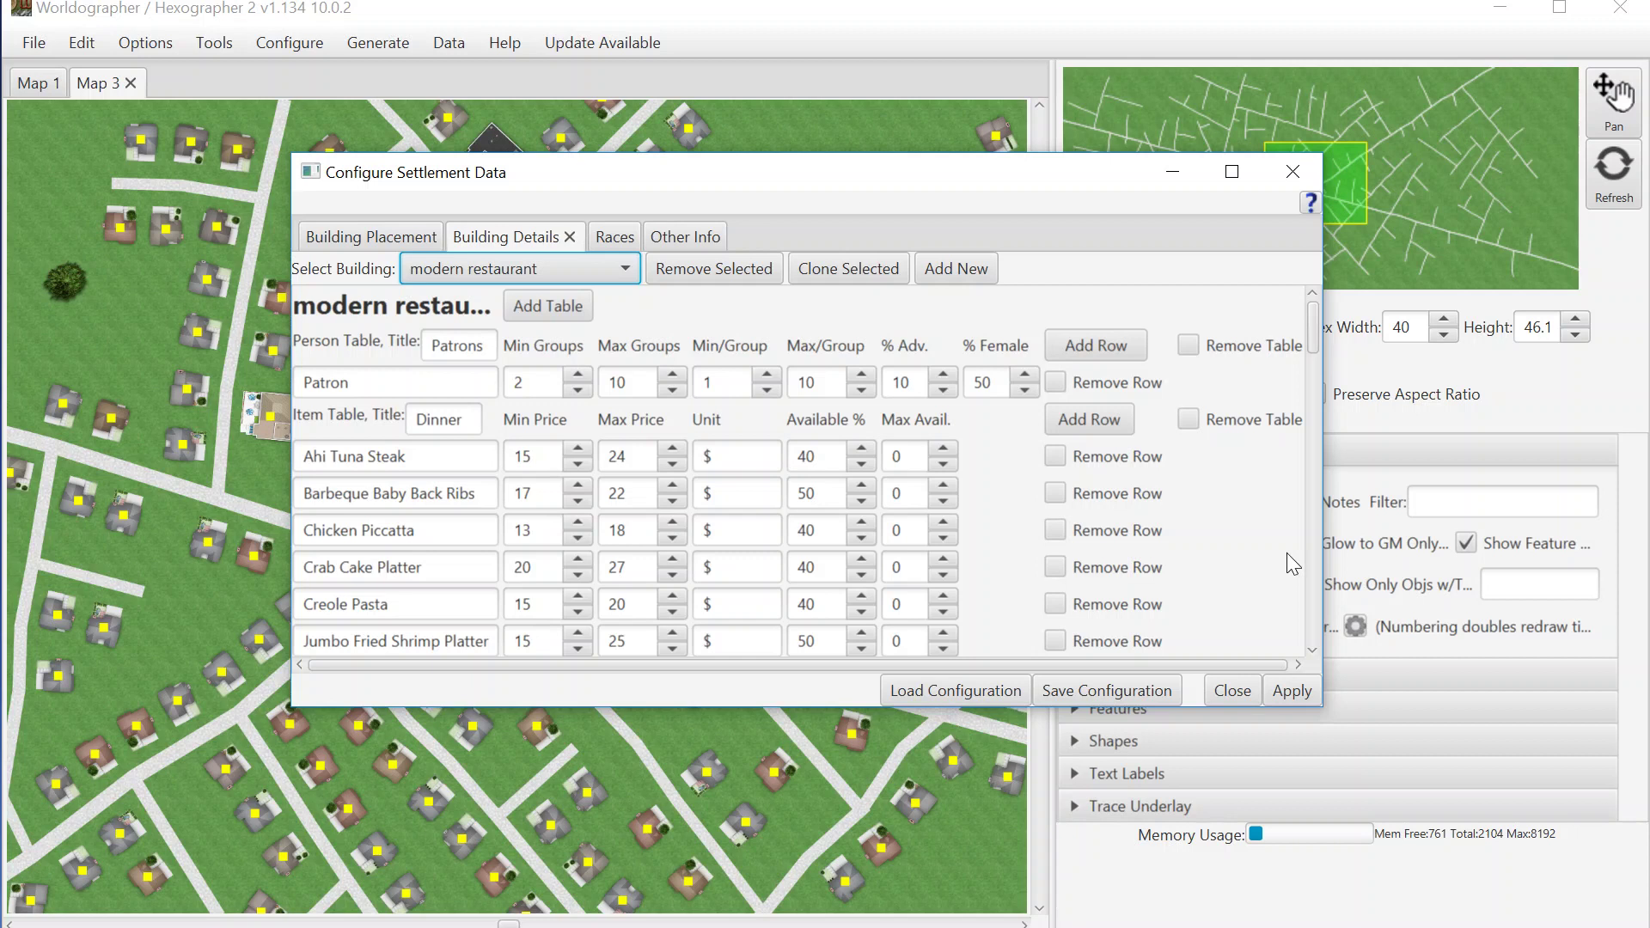
left_click_drag(1317, 333, 1267, 291)
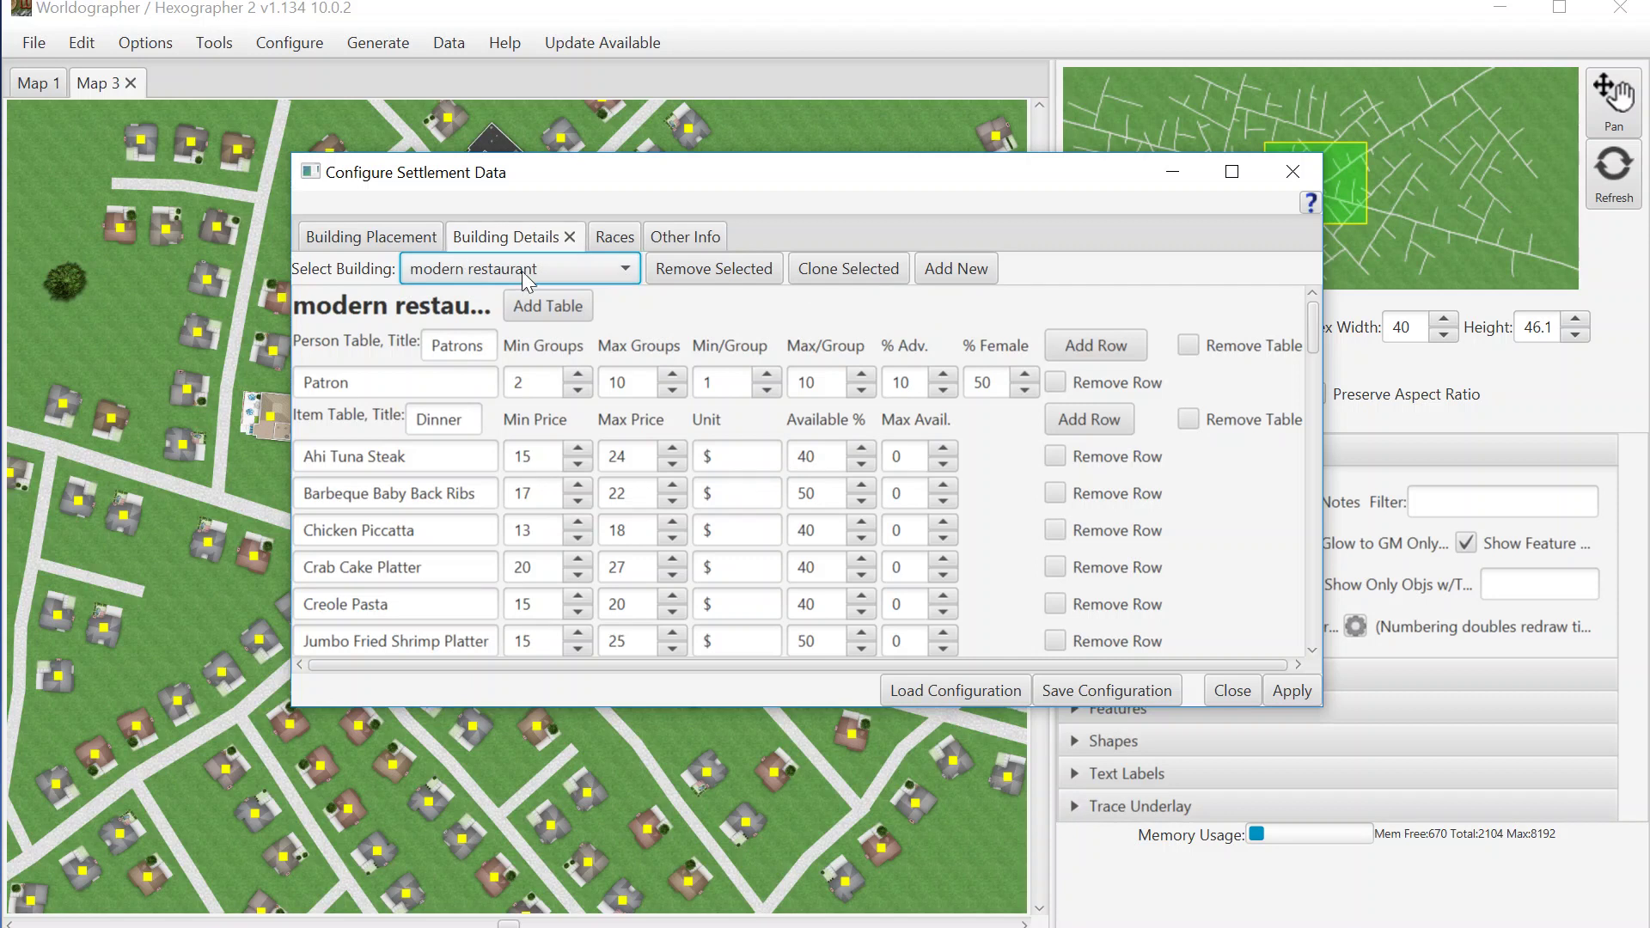
left_click(828, 272)
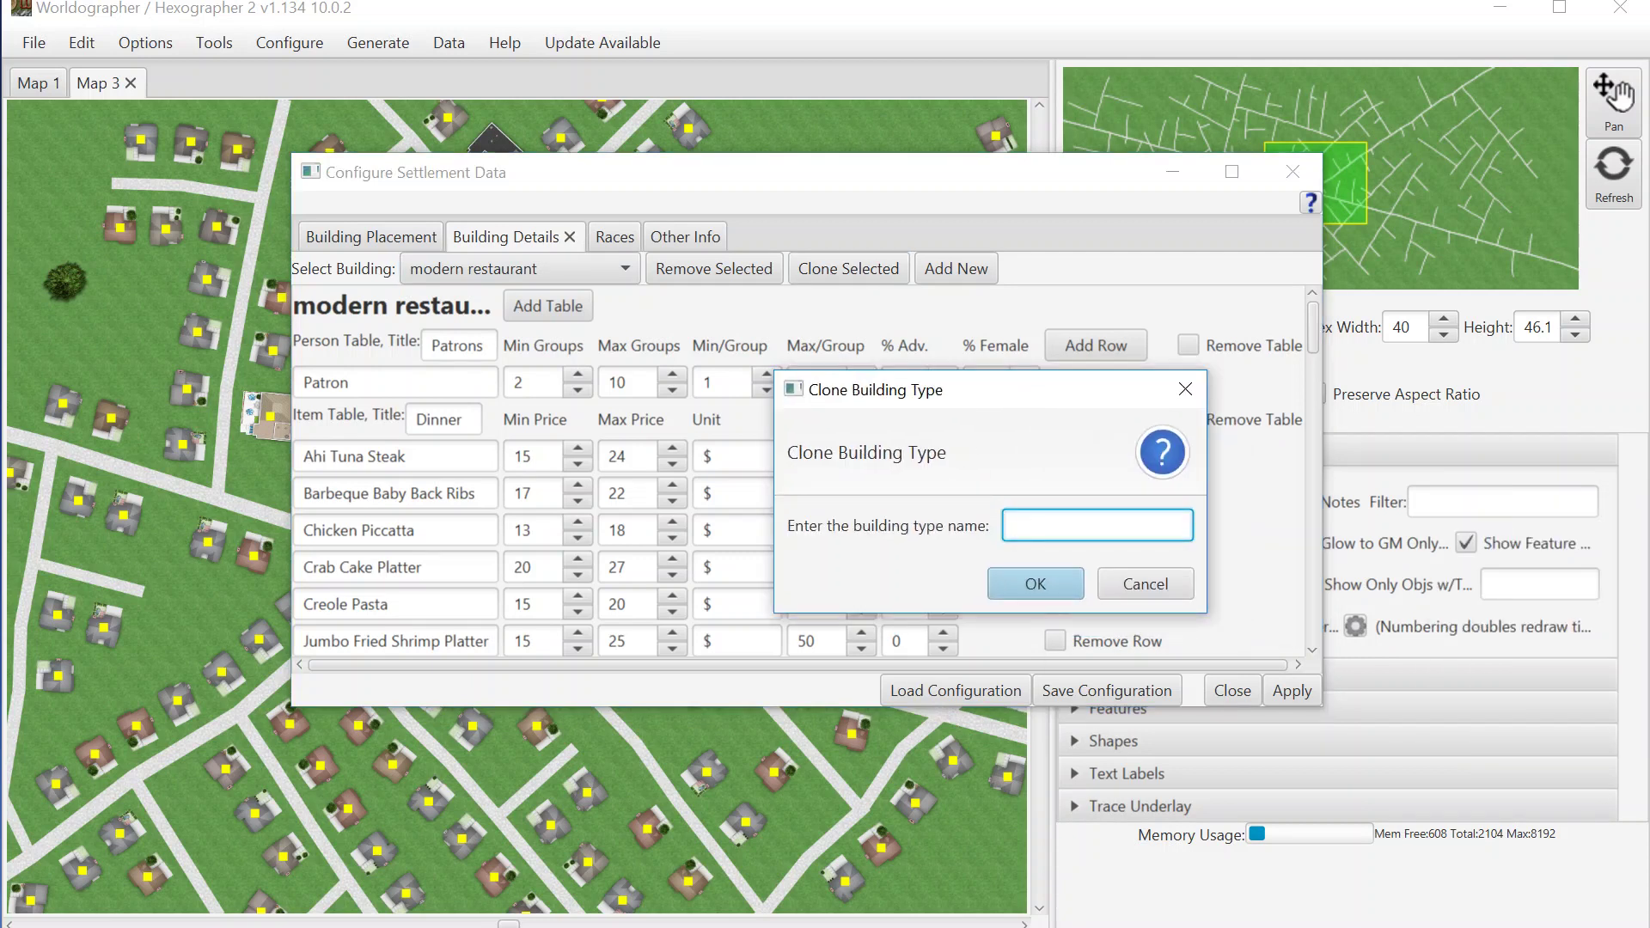
type("modern restaurant fancy")
left_click(1040, 591)
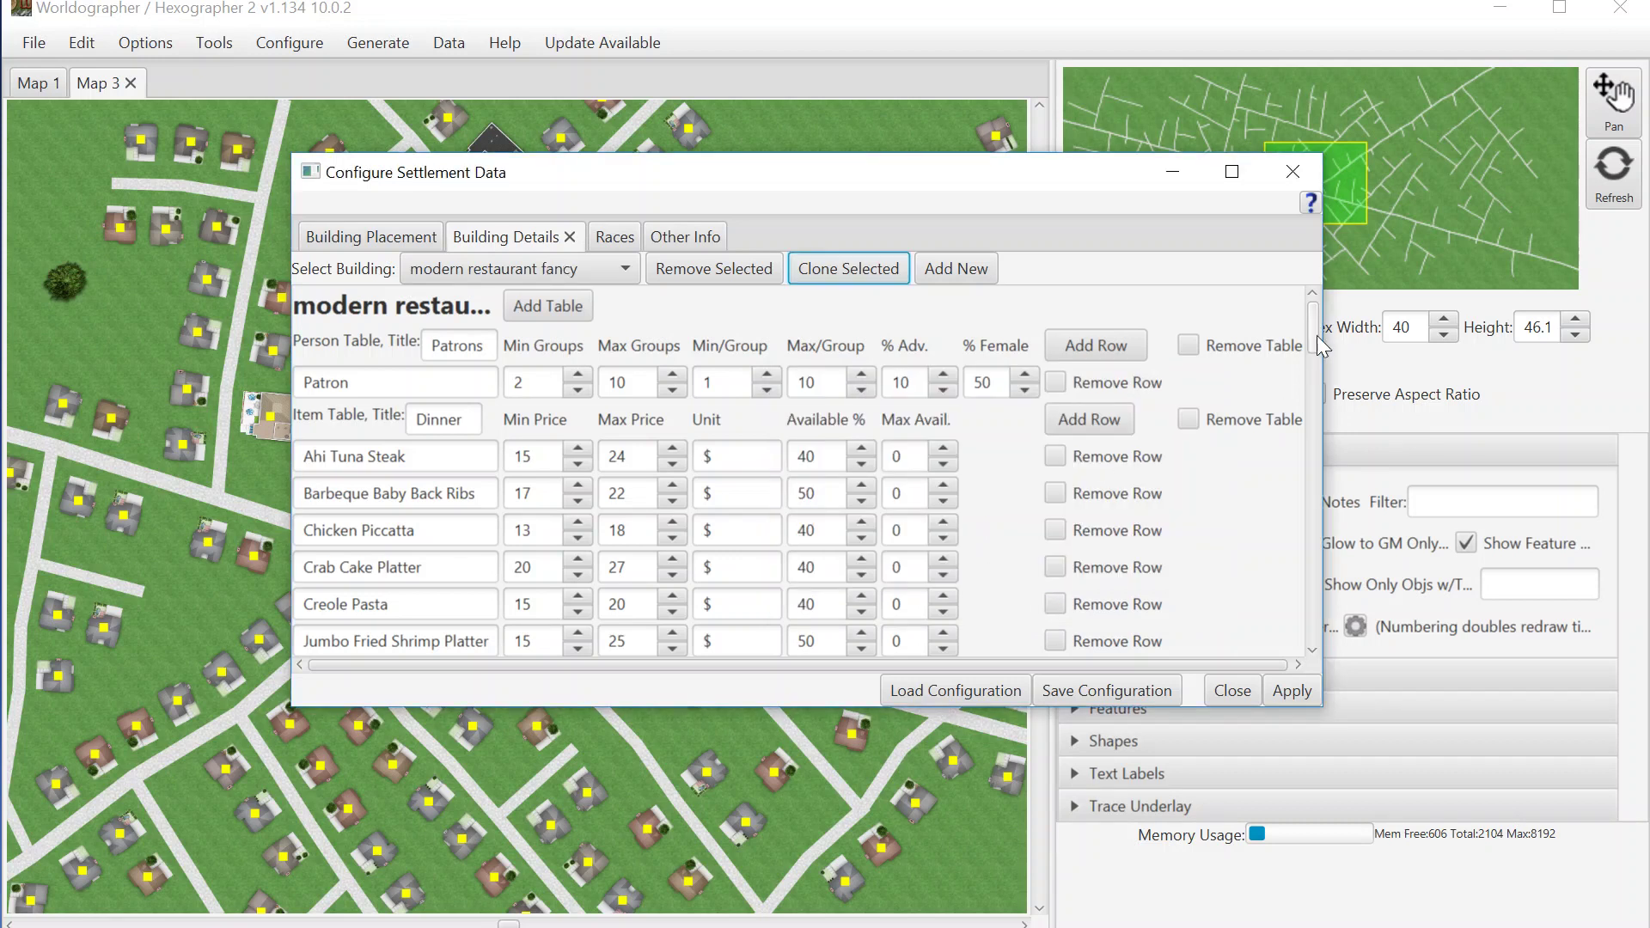
mouse_move(1317, 335)
left_mouse_down()
mouse_move(1298, 384)
mouse_move(1307, 498)
mouse_move(1298, 316)
left_mouse_up()
Check the building placement table, then return to the building details of the modern restaurant fancy type.
left_click(384, 242)
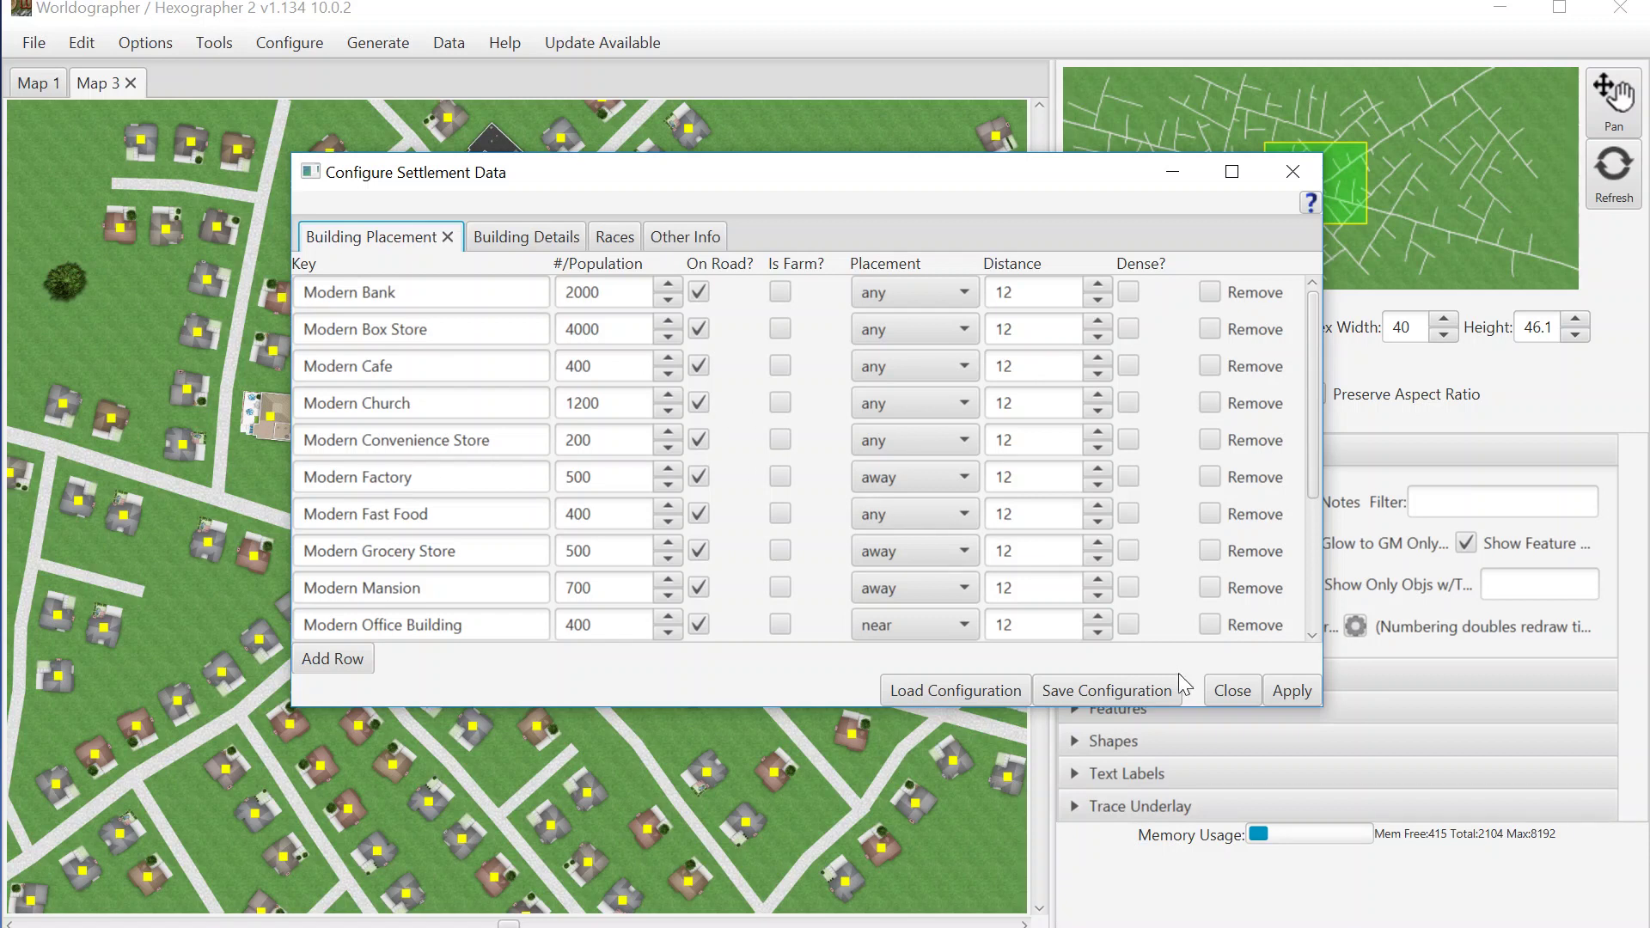
left_click(528, 238)
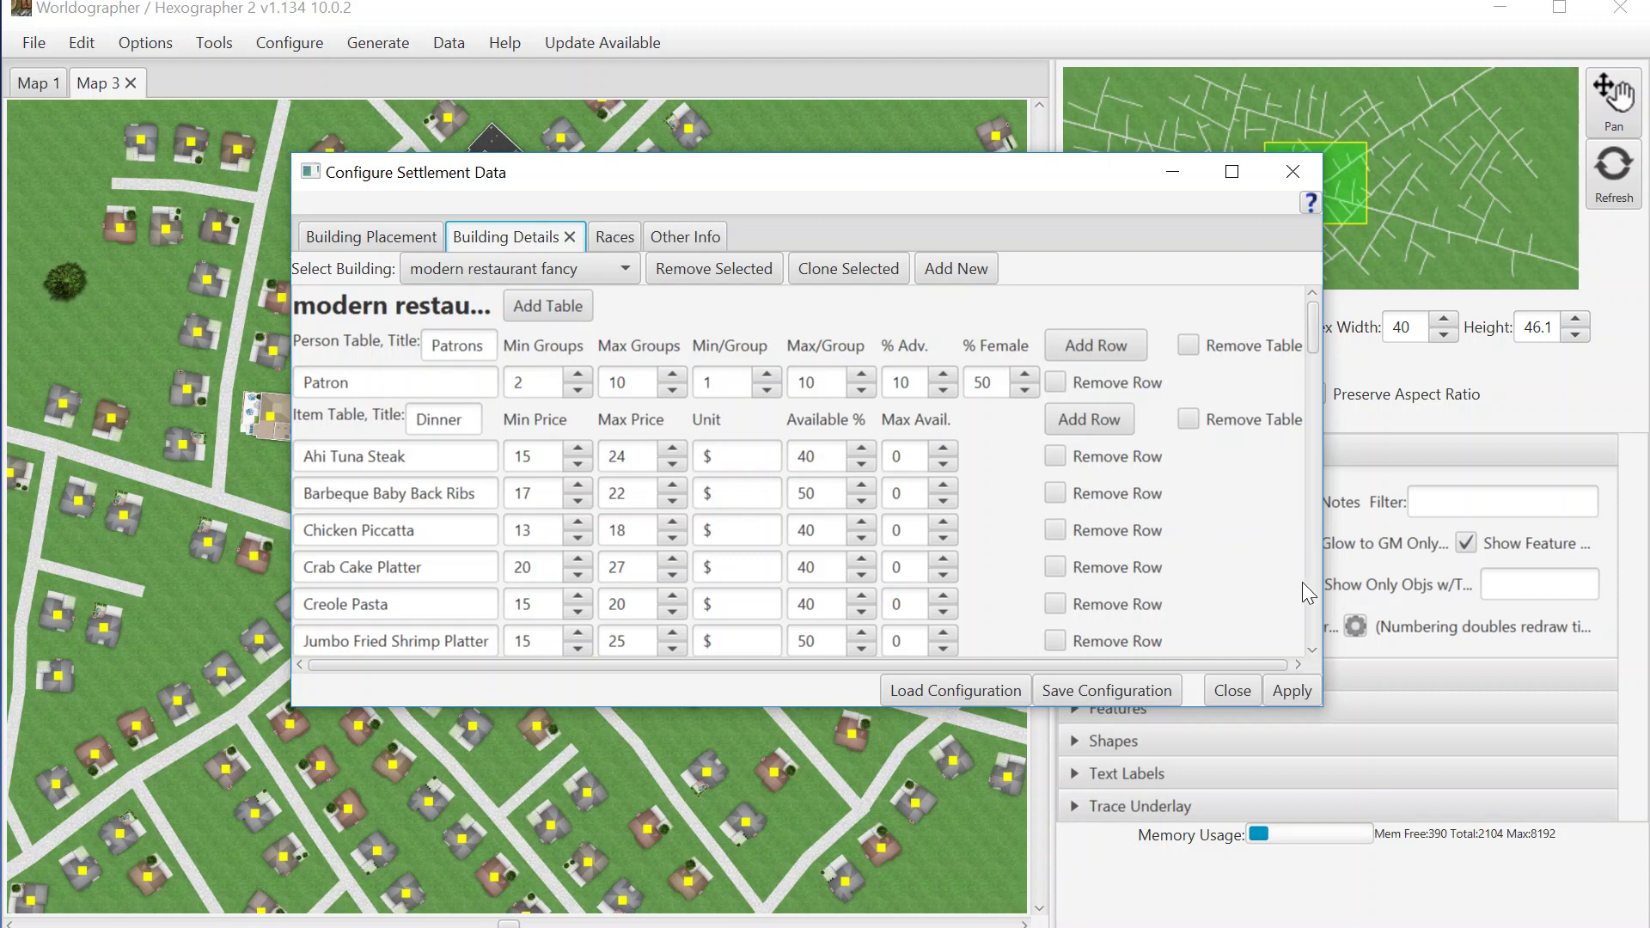
mouse_move(1318, 339)
left_mouse_down()
mouse_move(1324, 455)
mouse_move(1308, 315)
left_mouse_up()
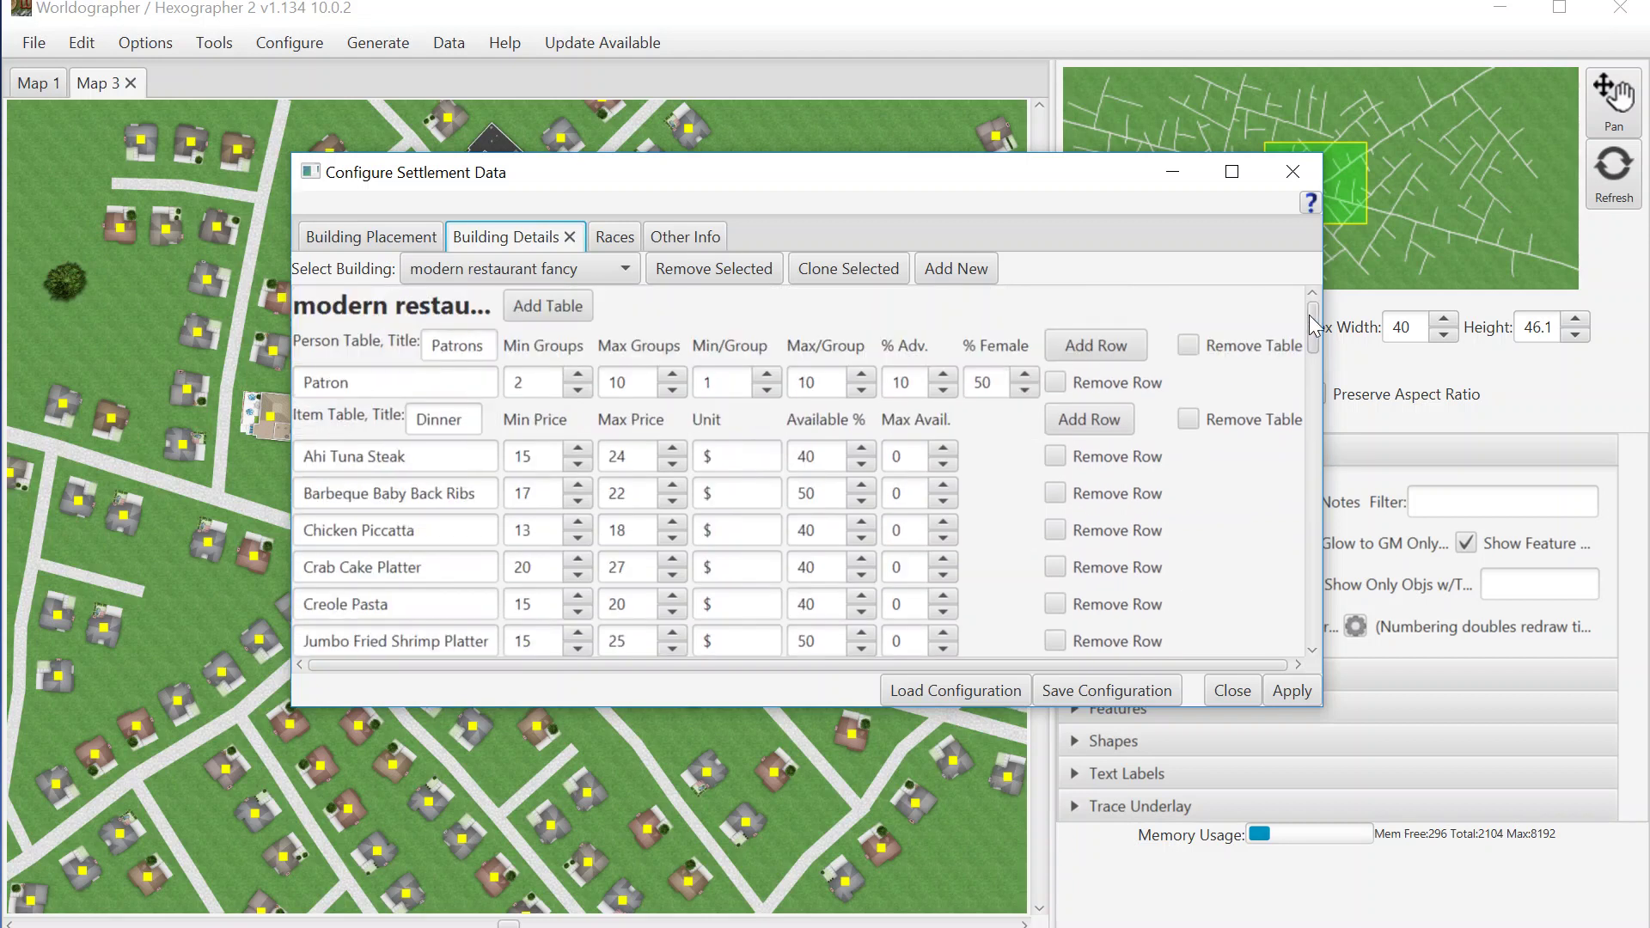
Examine the building details of the modern grocery store and modern fast food types.
left_click(622, 273)
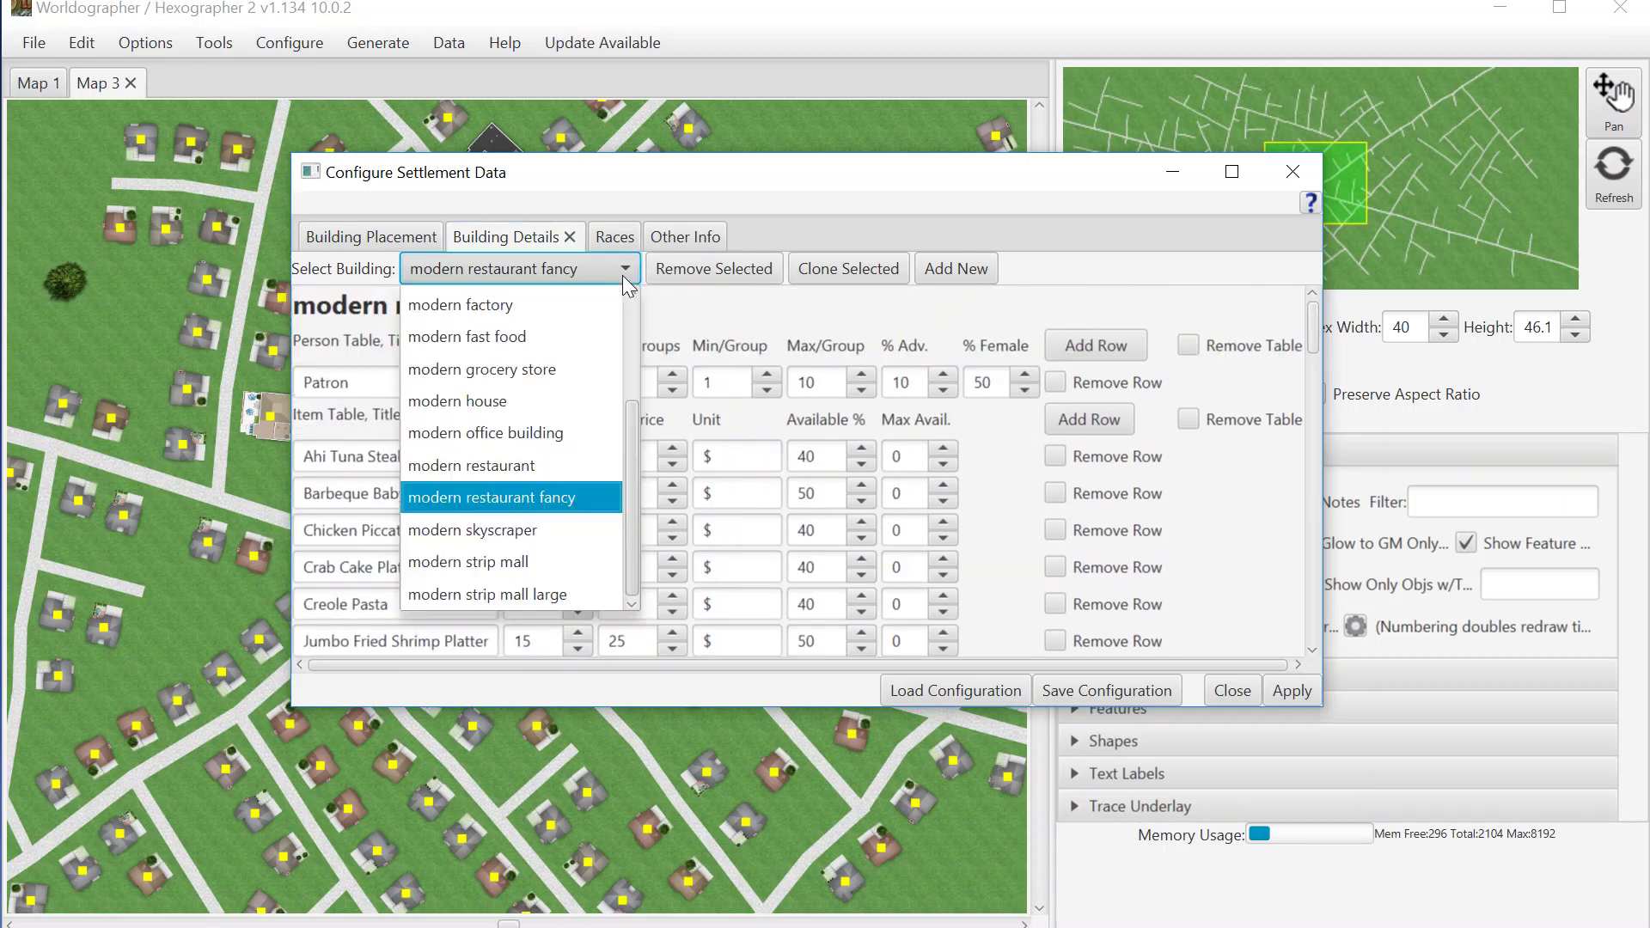
left_click(540, 368)
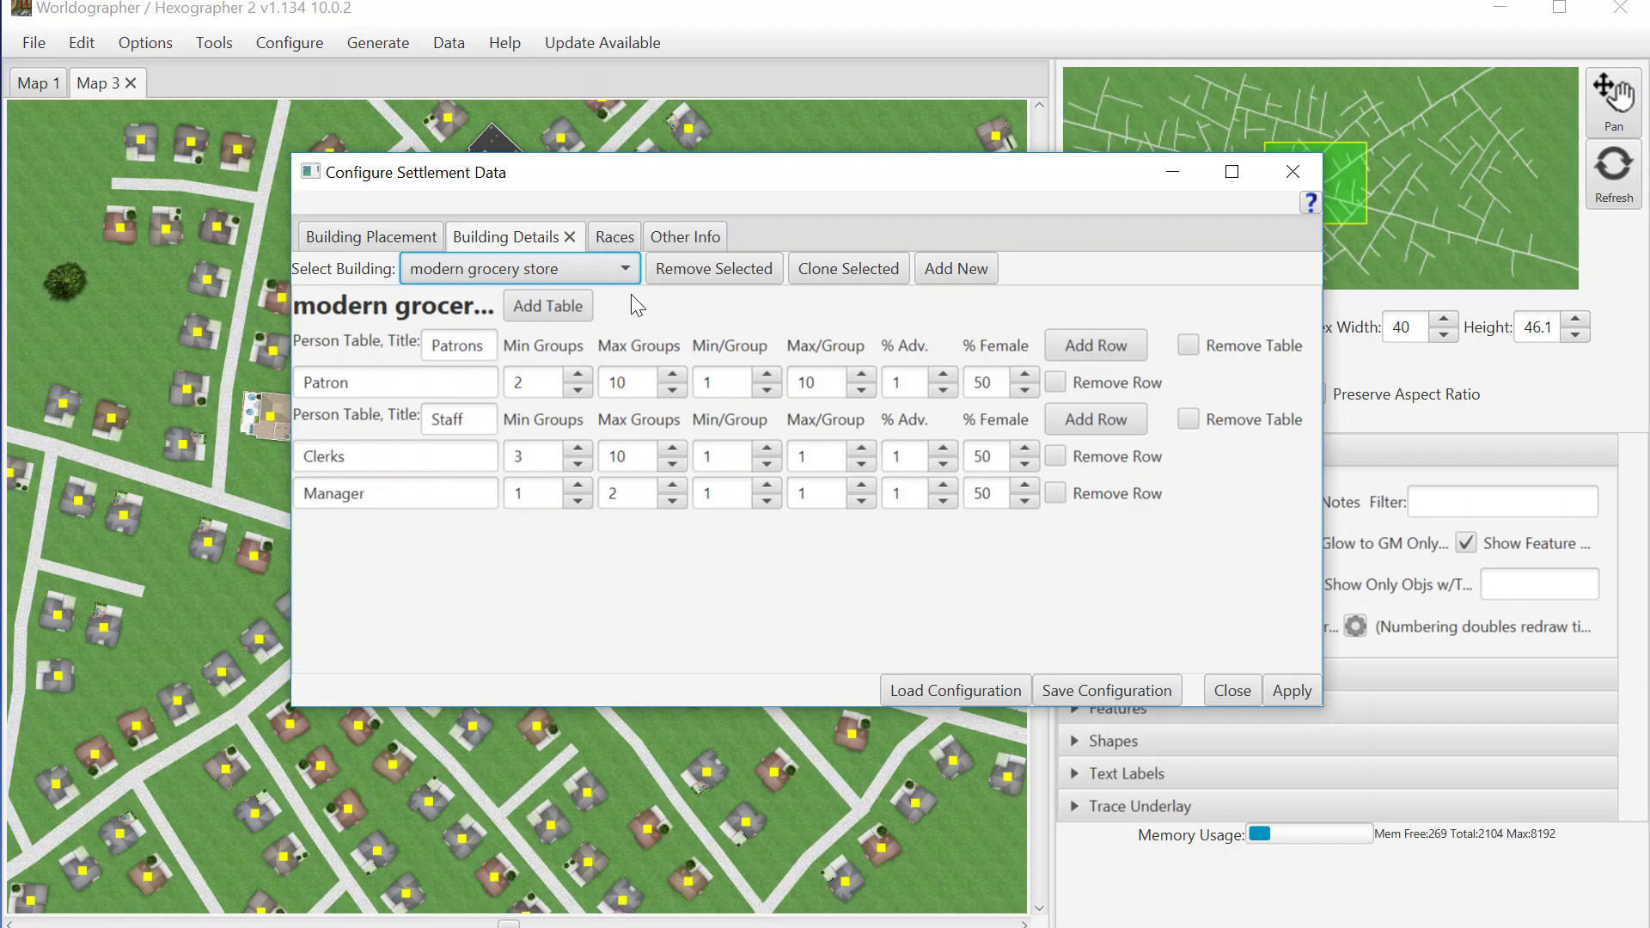
left_click(622, 272)
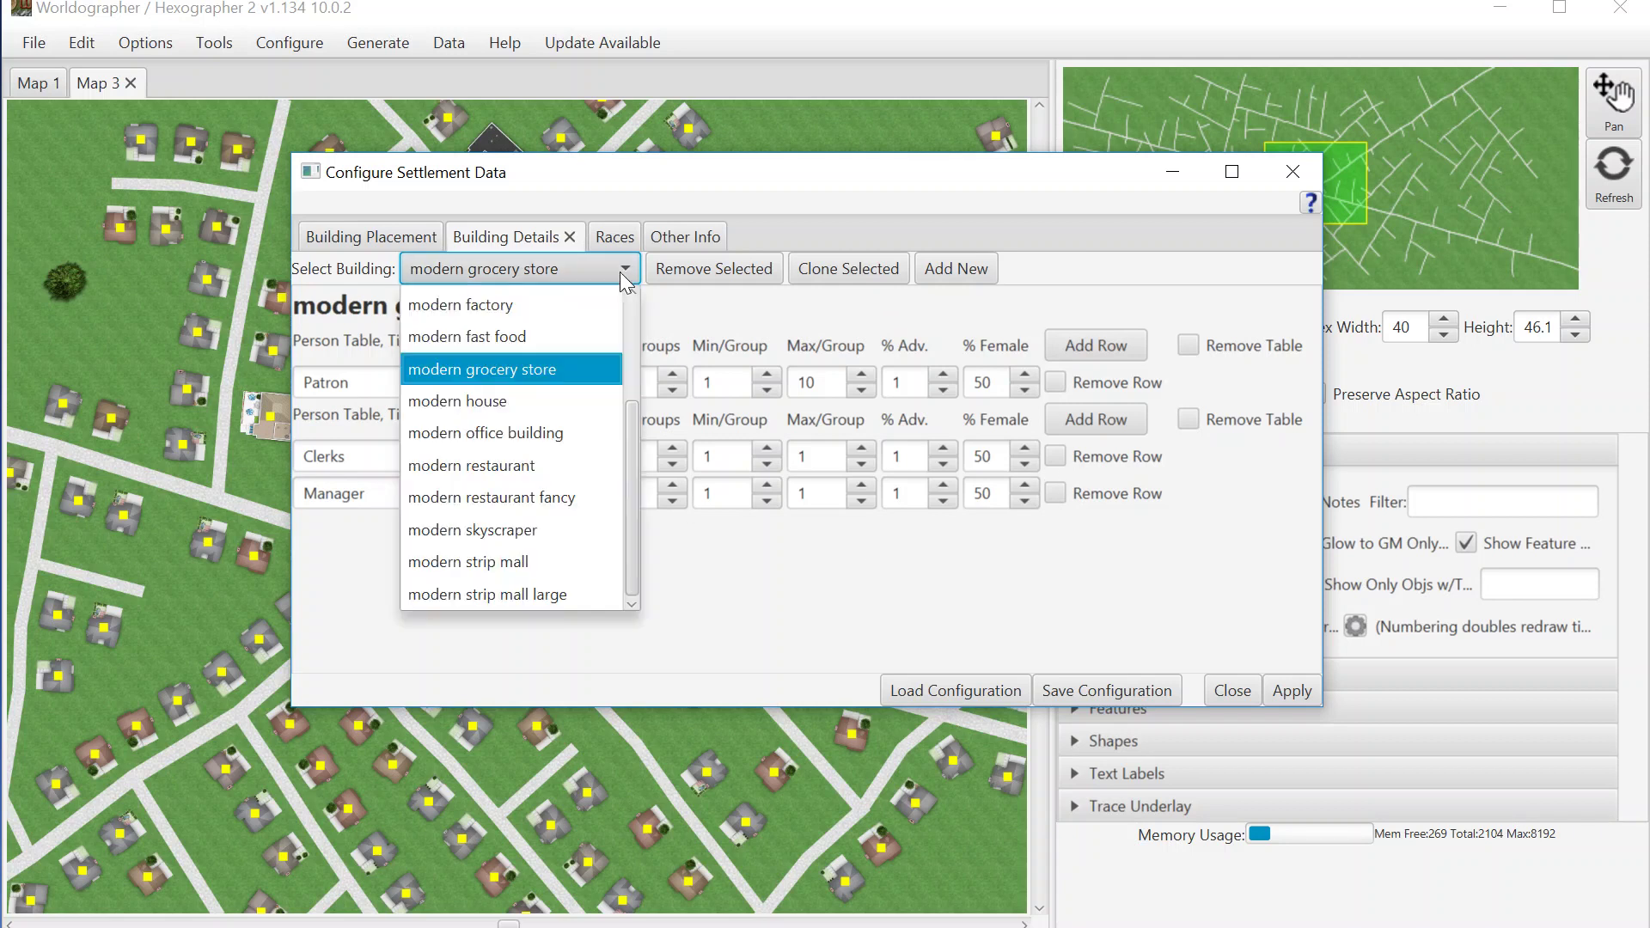
left_click(565, 337)
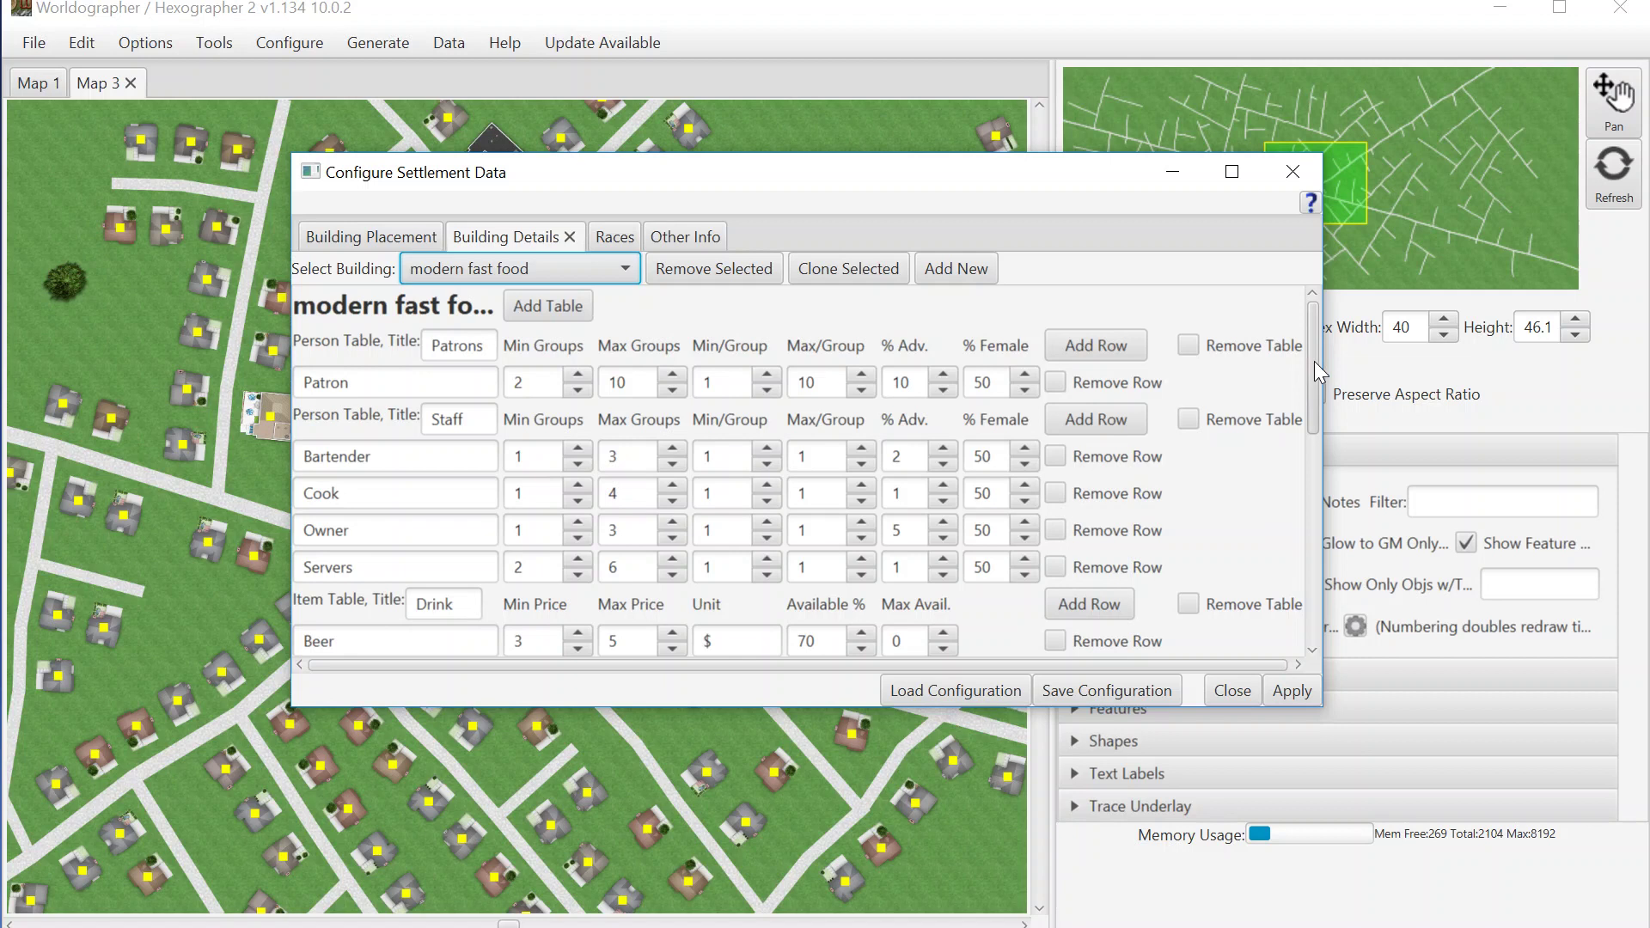
left_click_drag(1313, 361, 1308, 313)
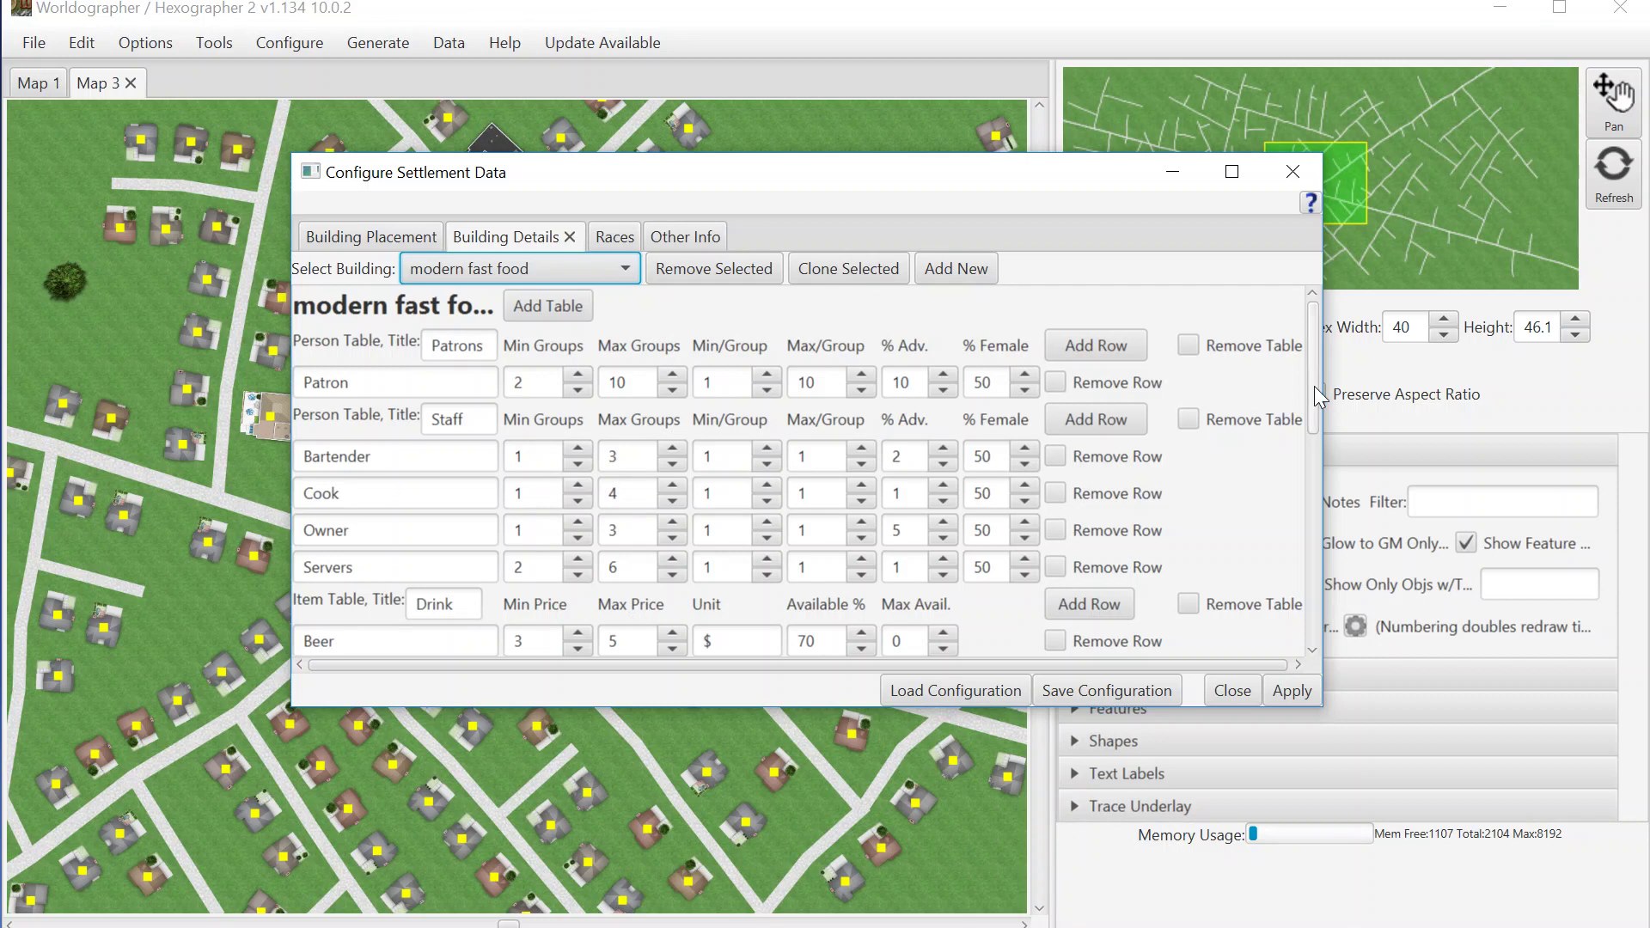
Check the race settings and read through the full Occupations list in the other settlement information.
left_click(606, 245)
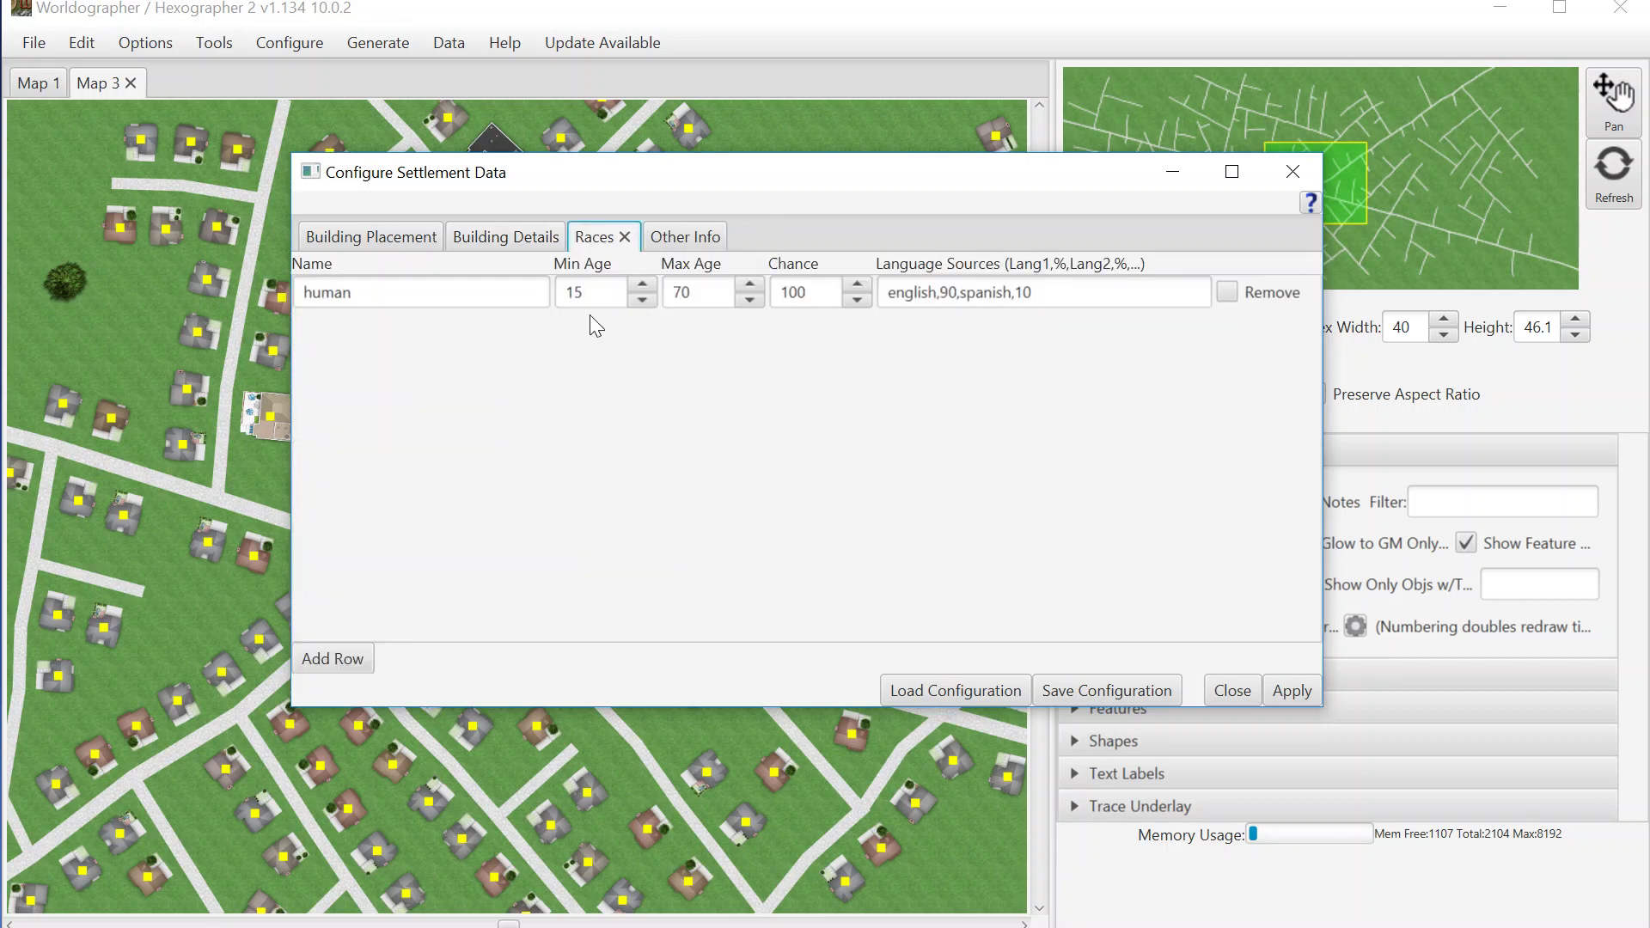
left_click(690, 239)
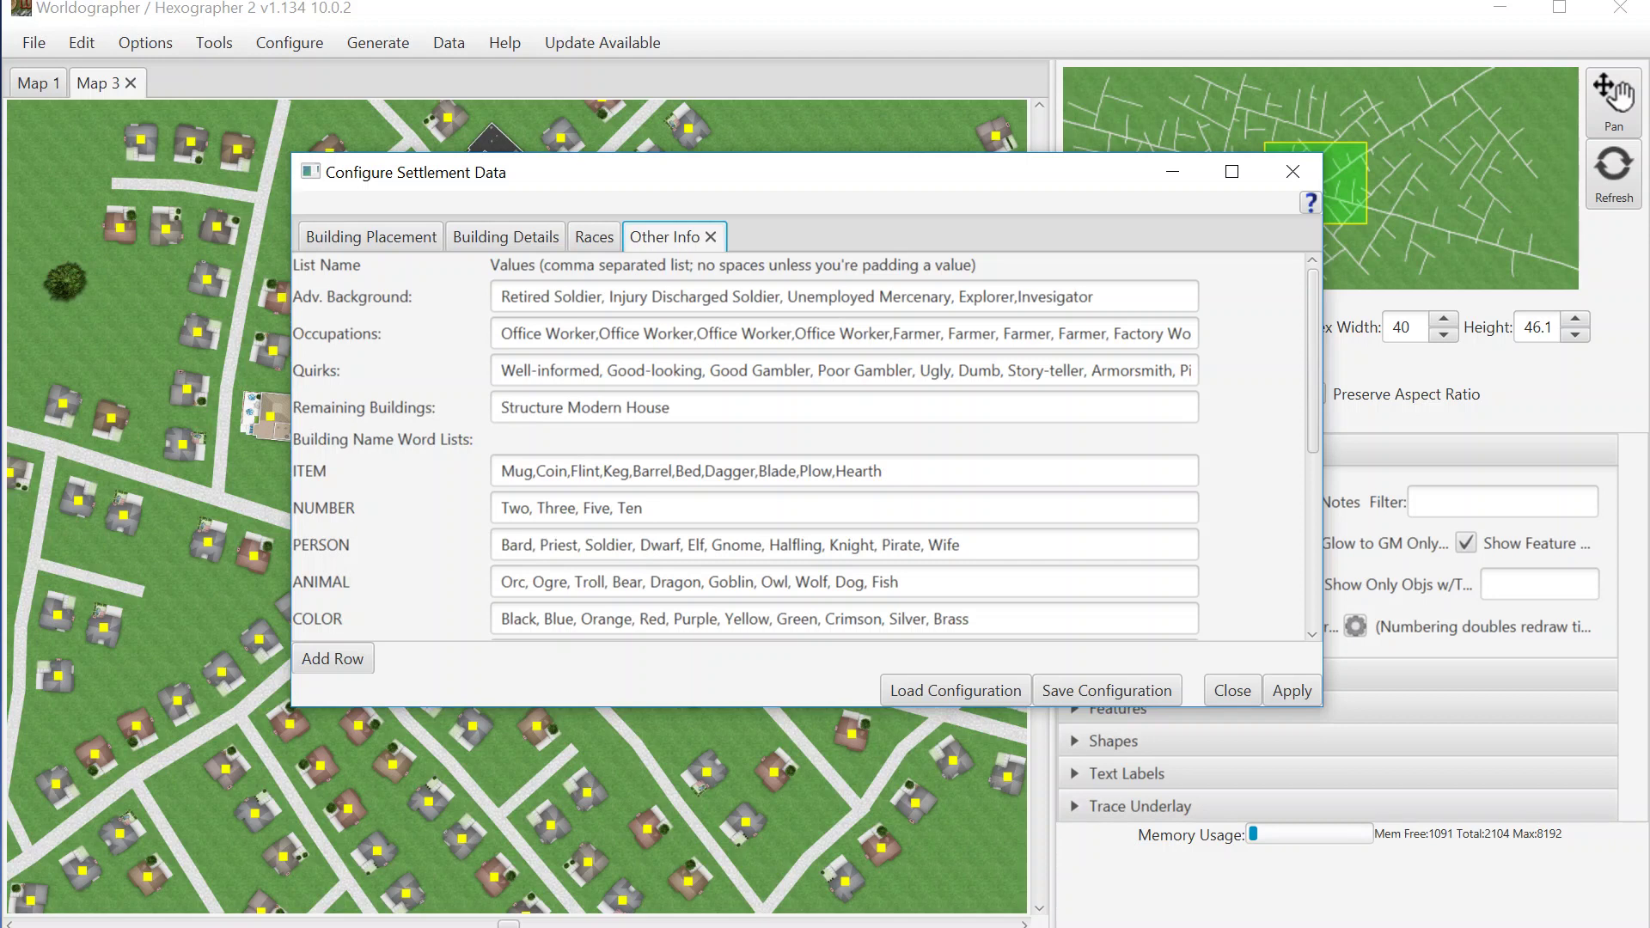
left_click_drag(892, 334, 498, 334)
left_click(681, 334)
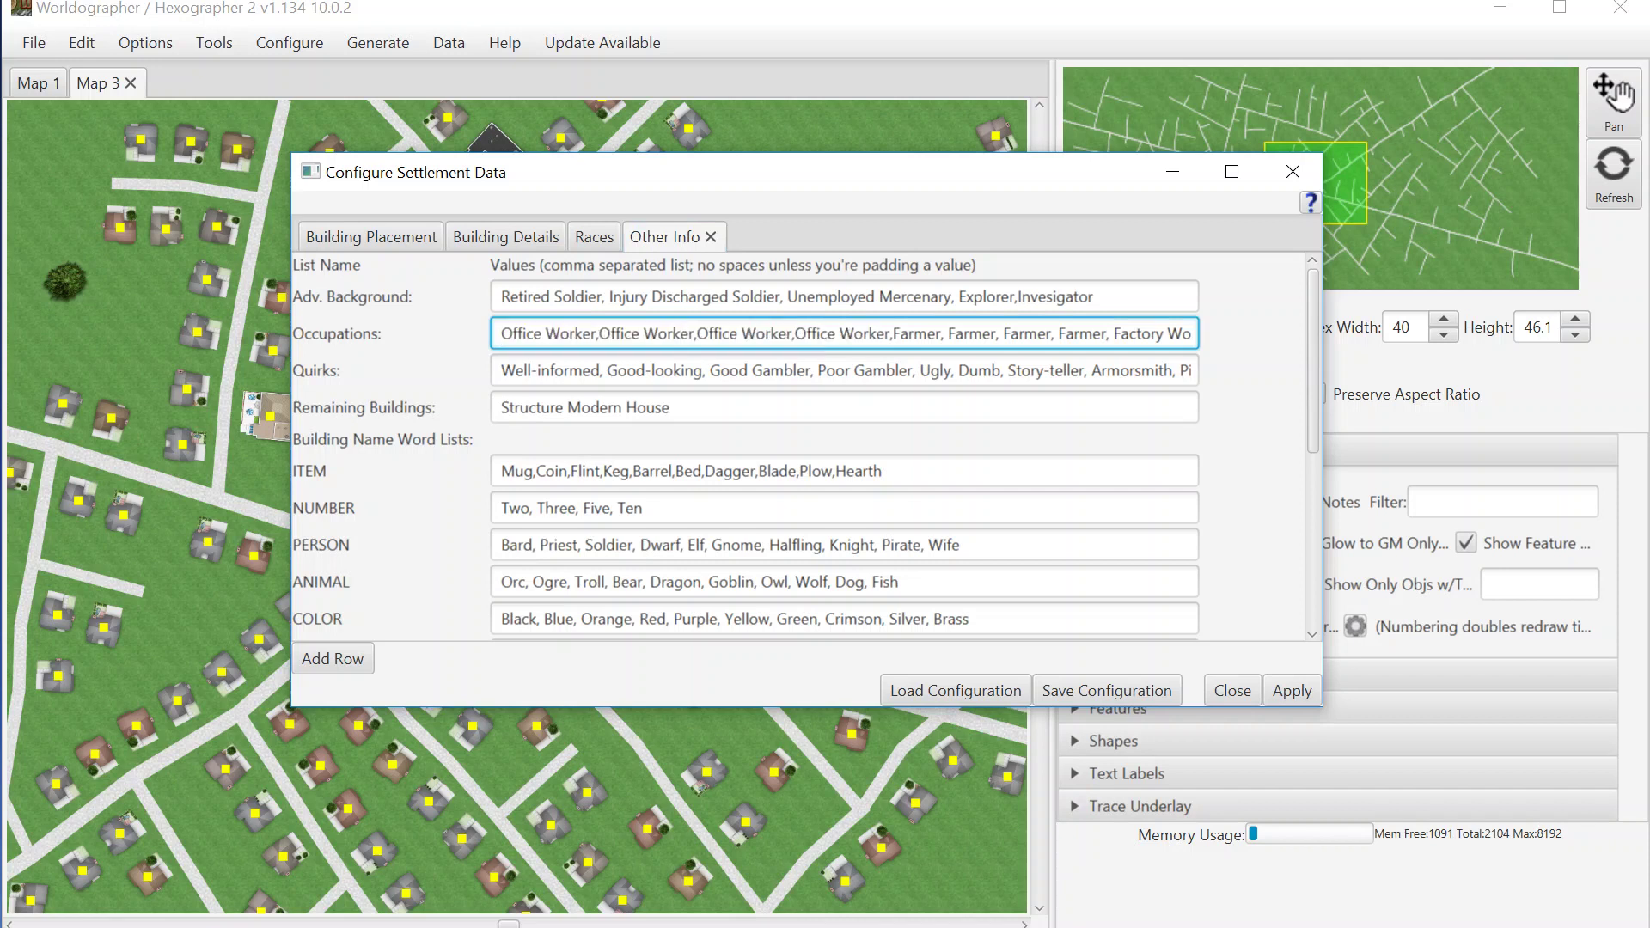
left_click(1022, 333)
left_click_drag(1112, 333, 1203, 334)
left_click(1134, 334)
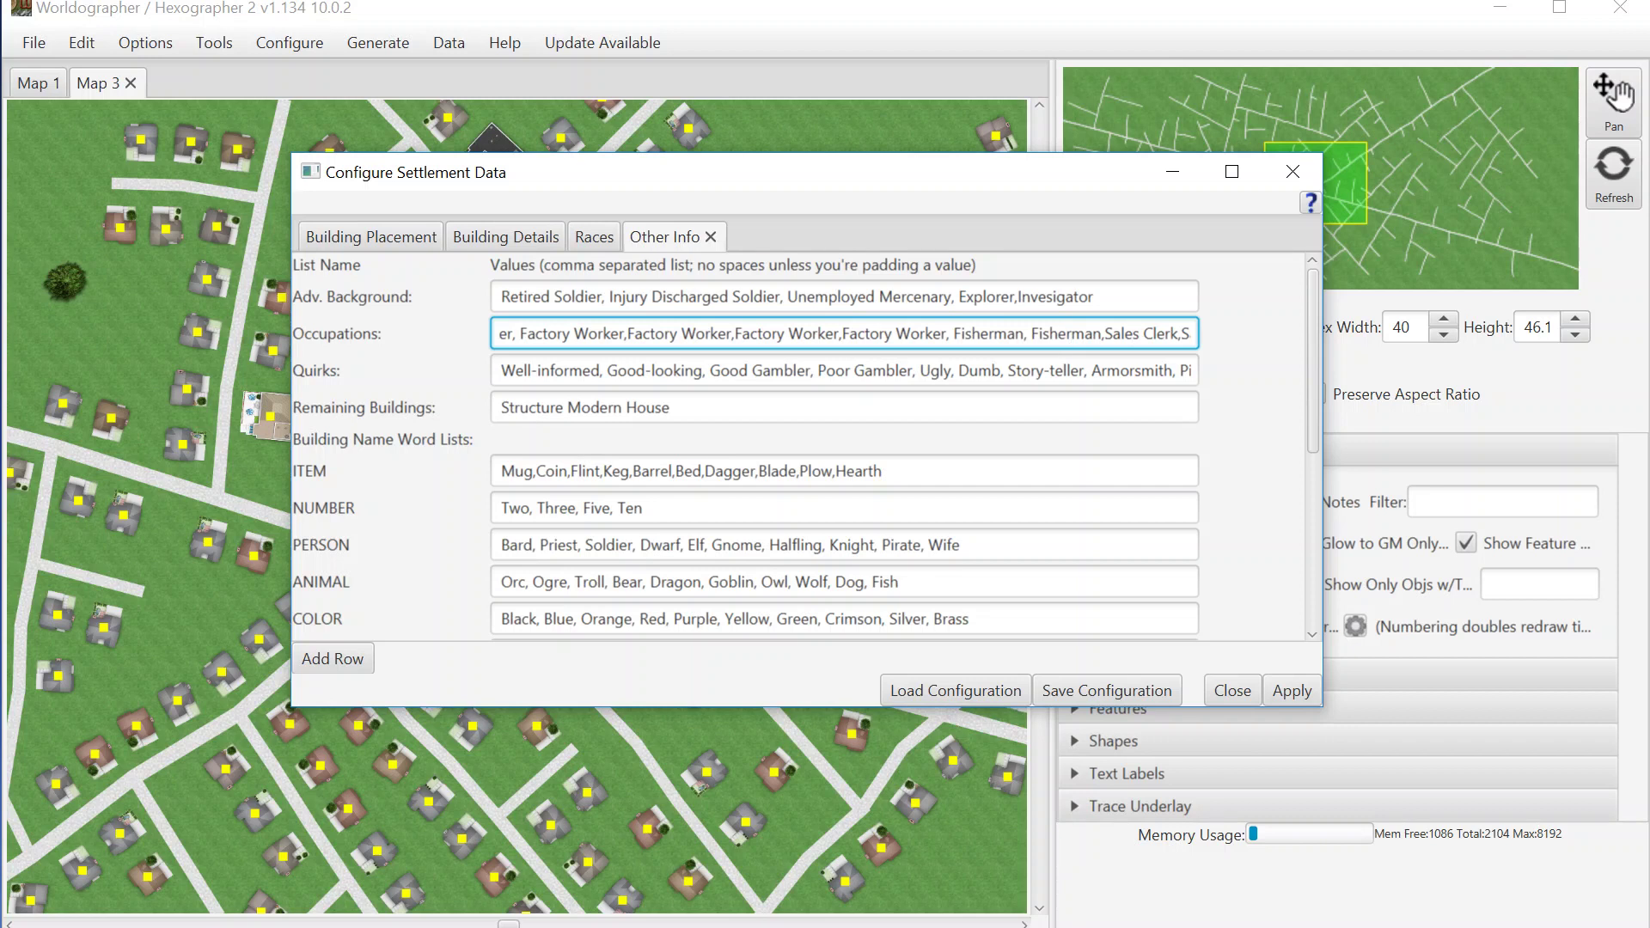
left_click(995, 334)
left_click_drag(876, 333, 1171, 333)
left_click(1085, 334)
key("shift+End")
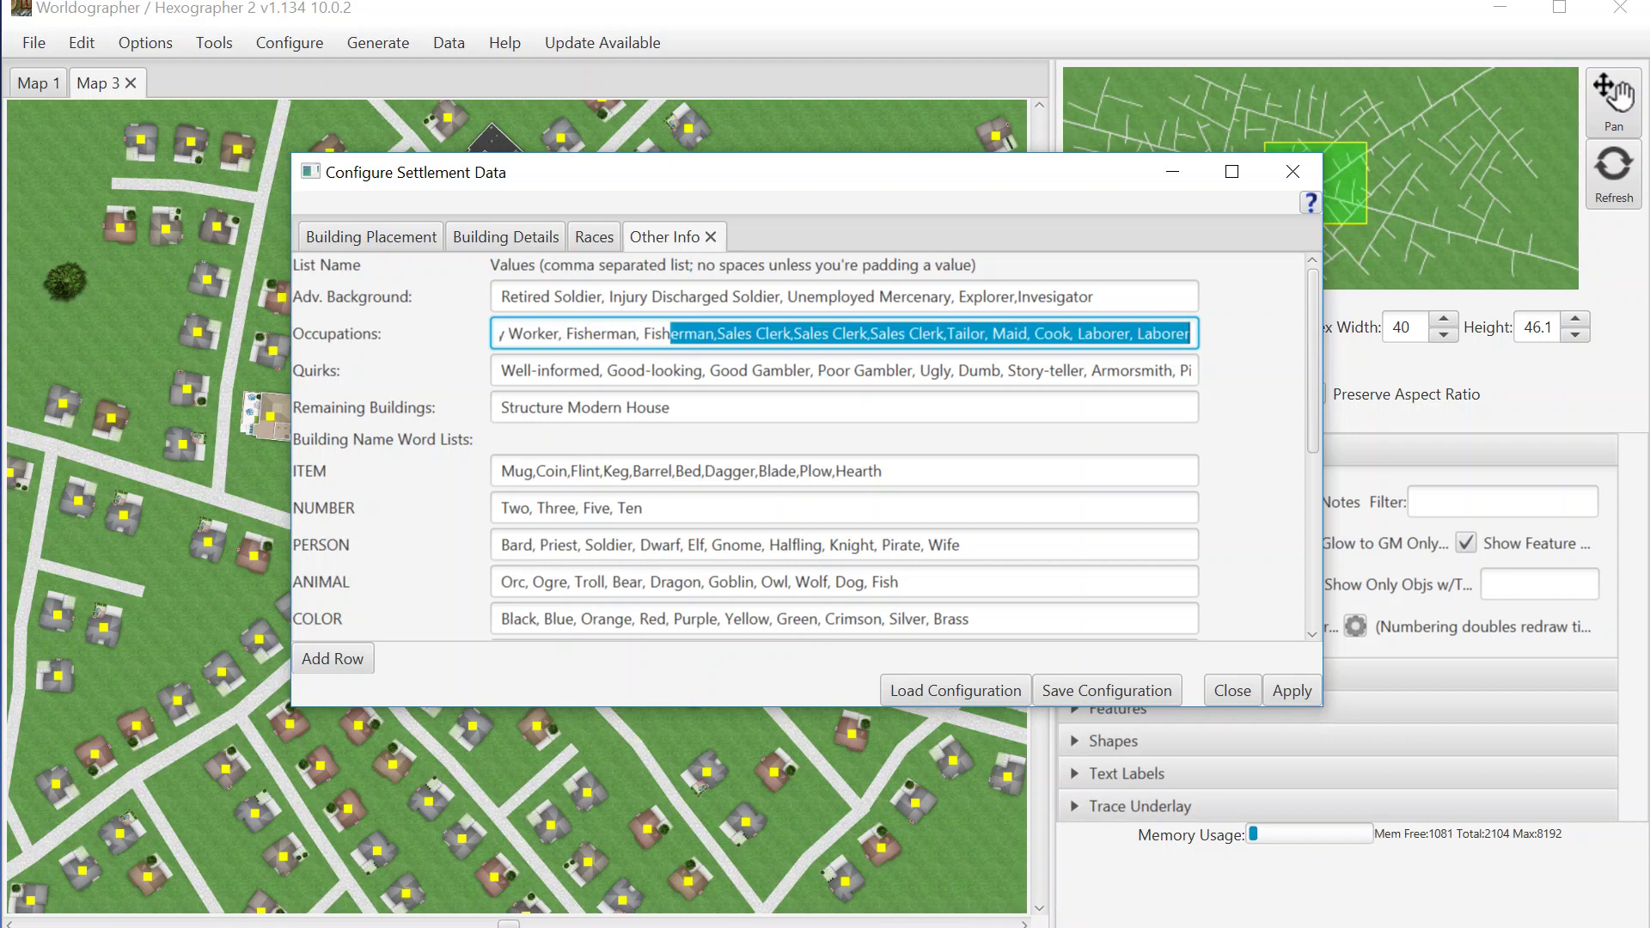
left_click(1072, 333)
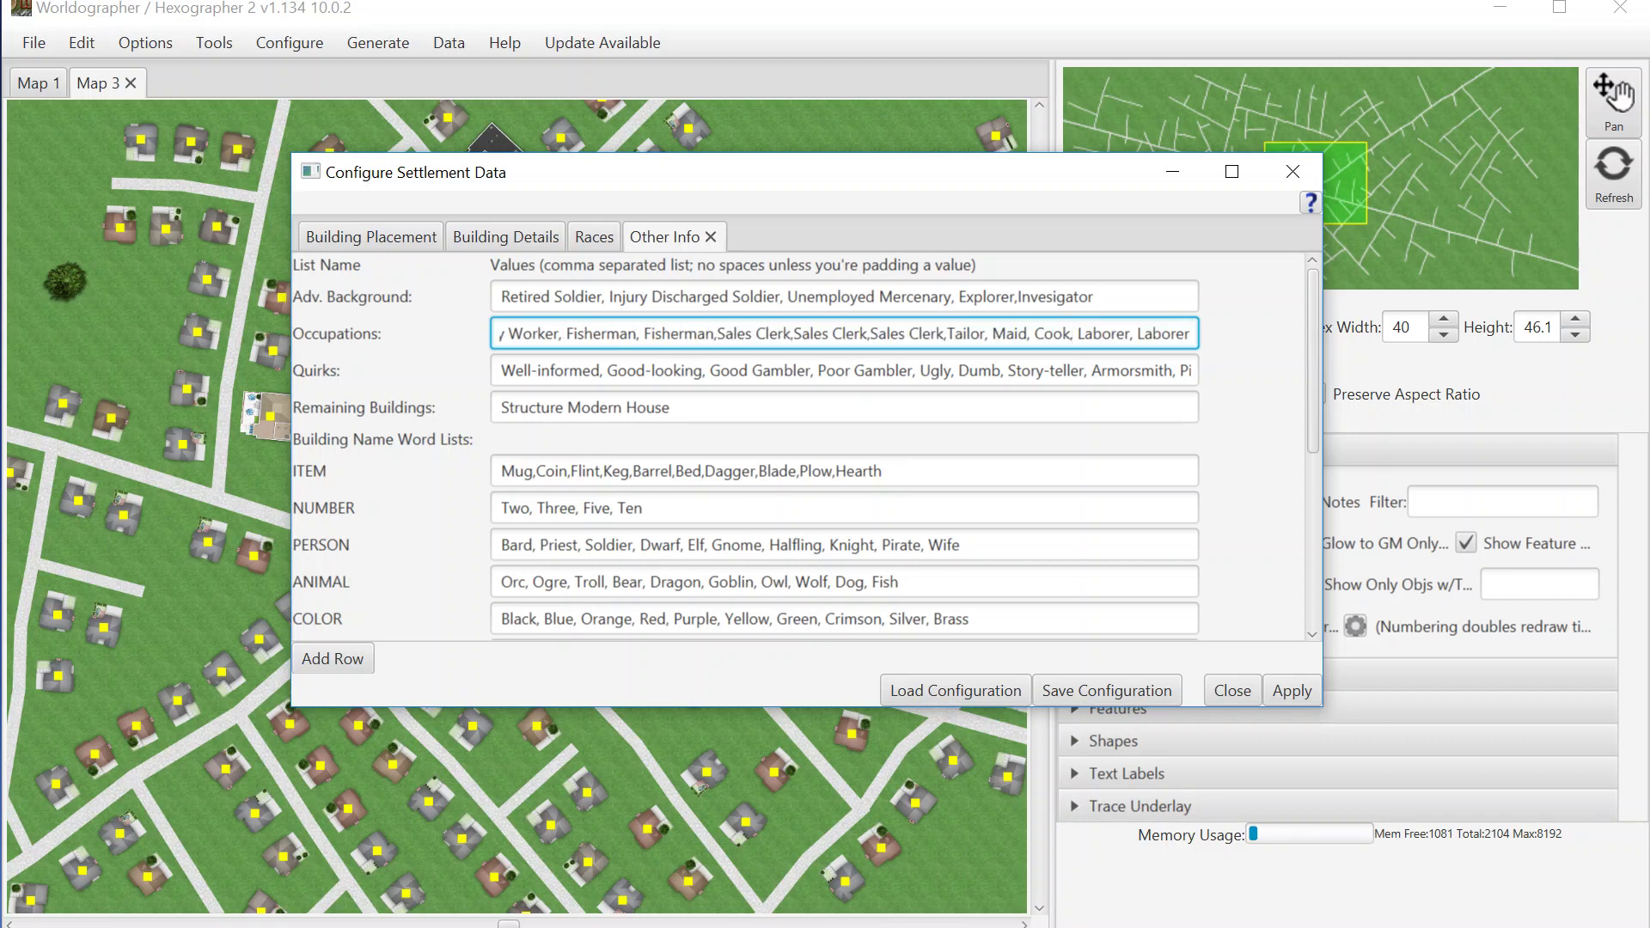
Examine the Quirks list, the building name word lists and the naming patterns for inns, modern fast food, modern cafes and shops.
left_click(655, 370)
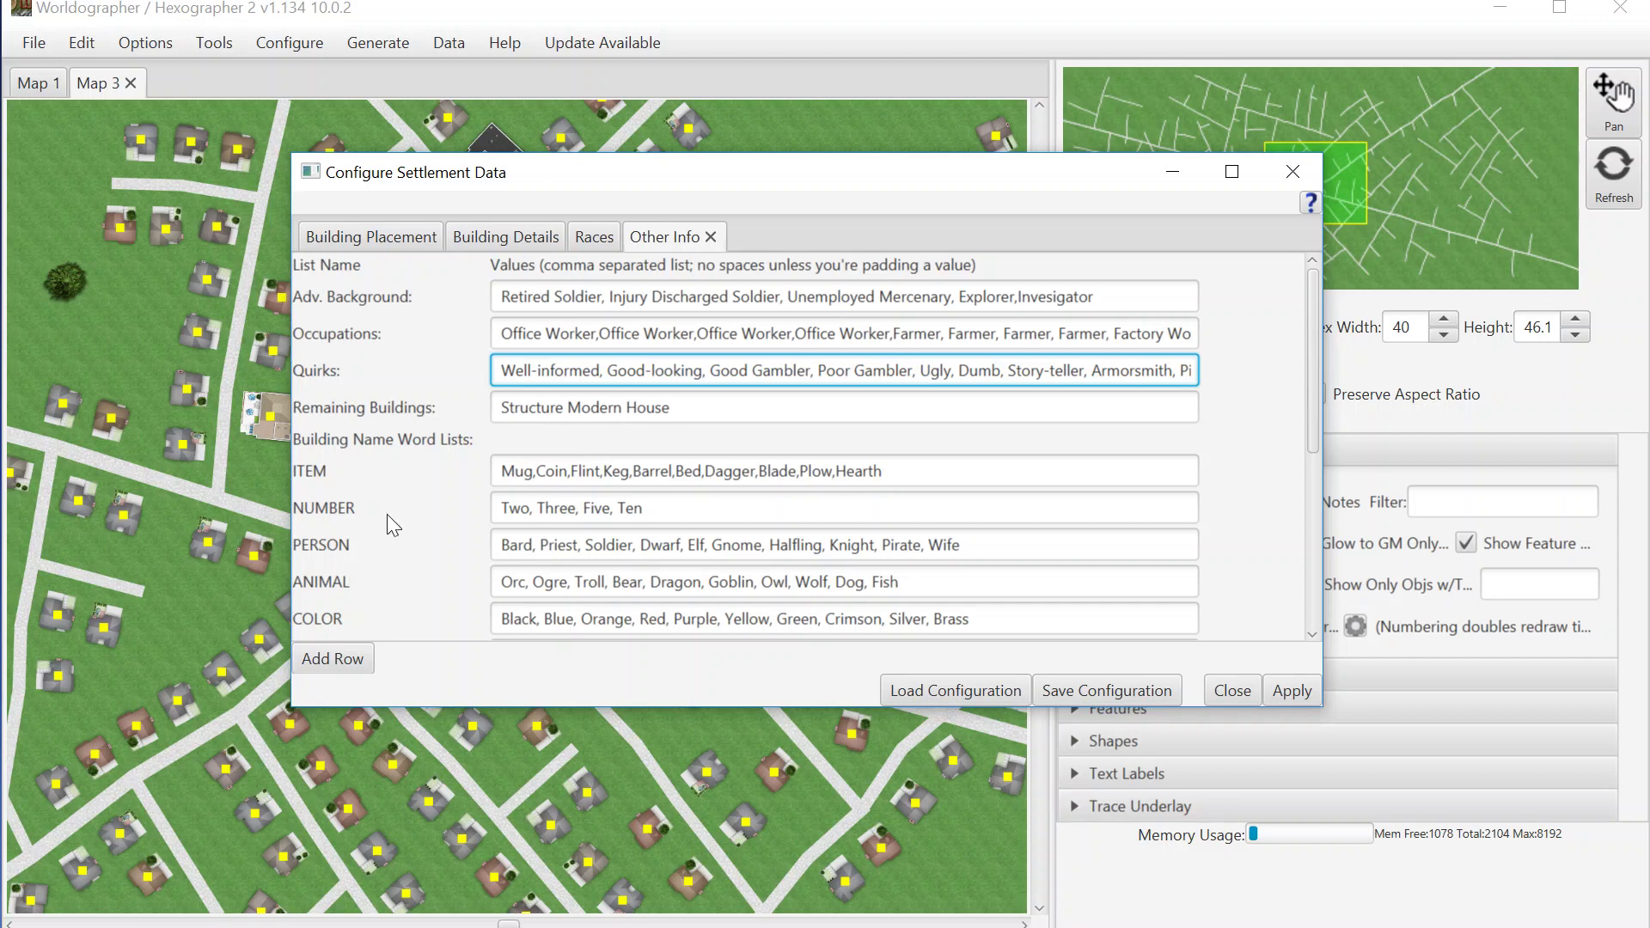
left_click_drag(1307, 349, 1333, 527)
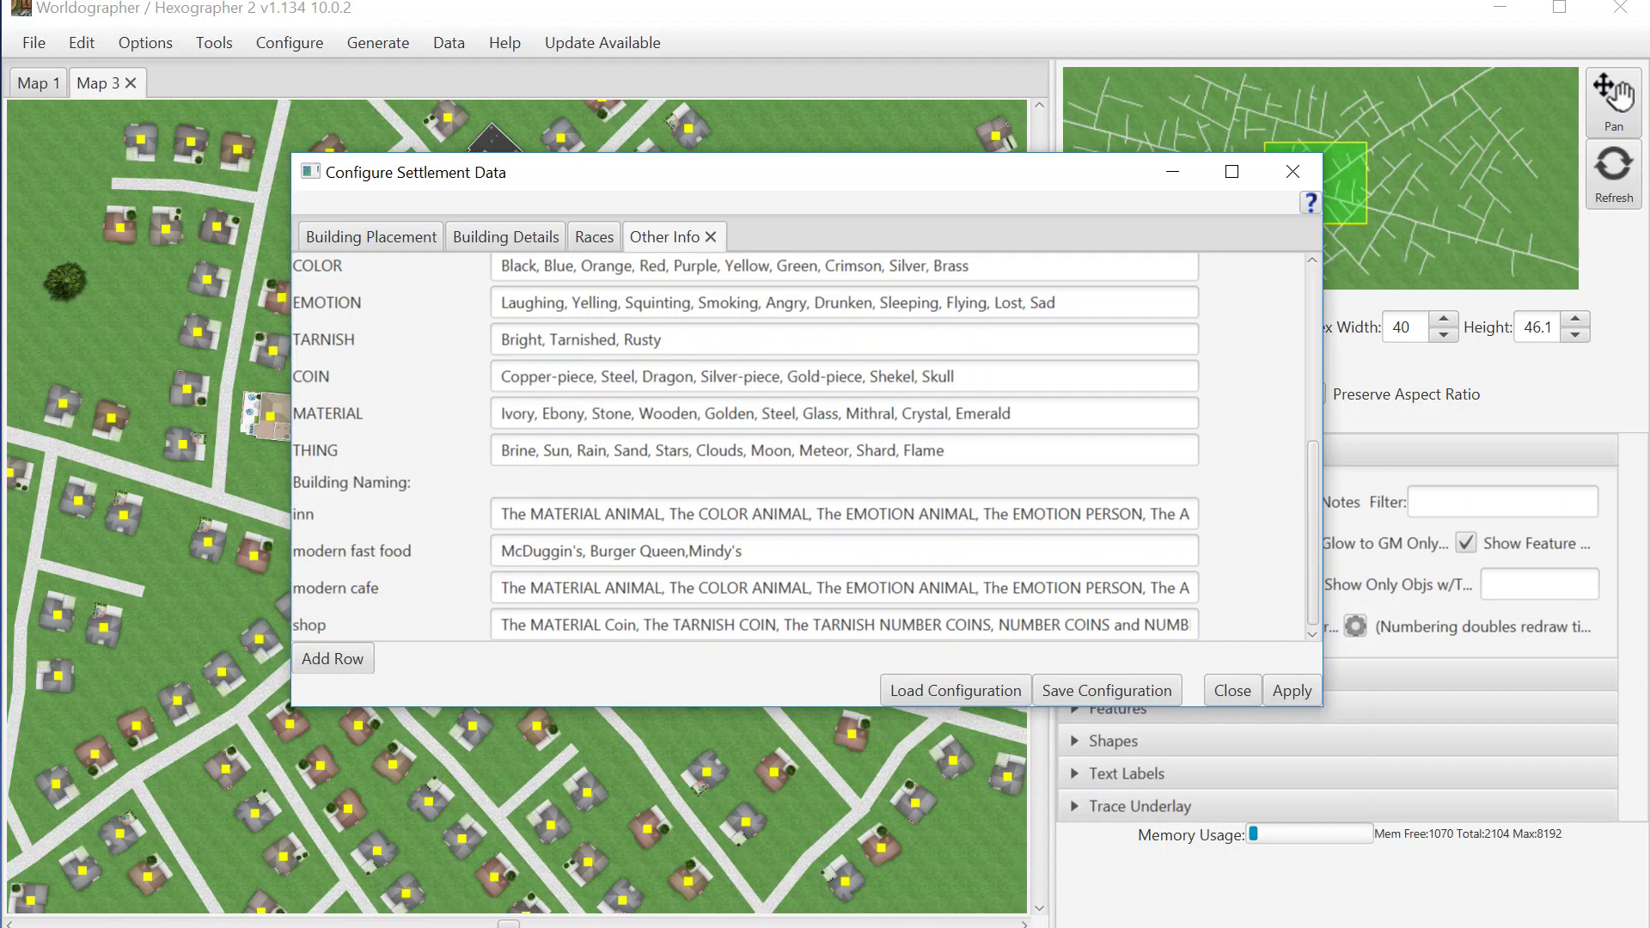
left_click_drag(501, 514, 664, 514)
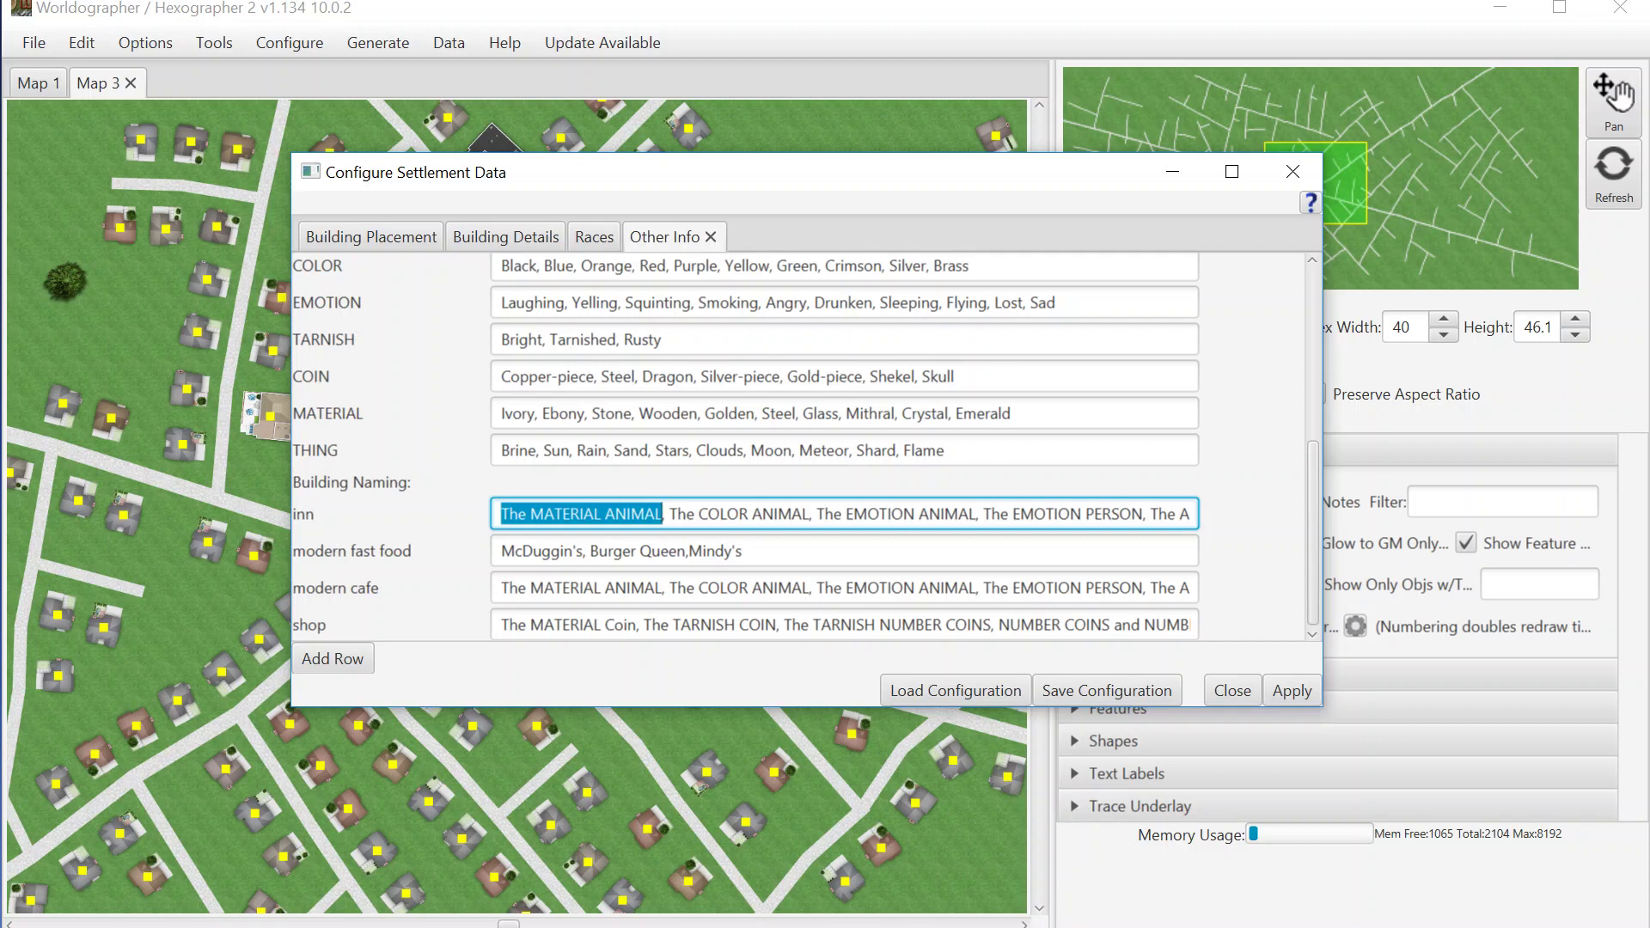
left_click(518, 625)
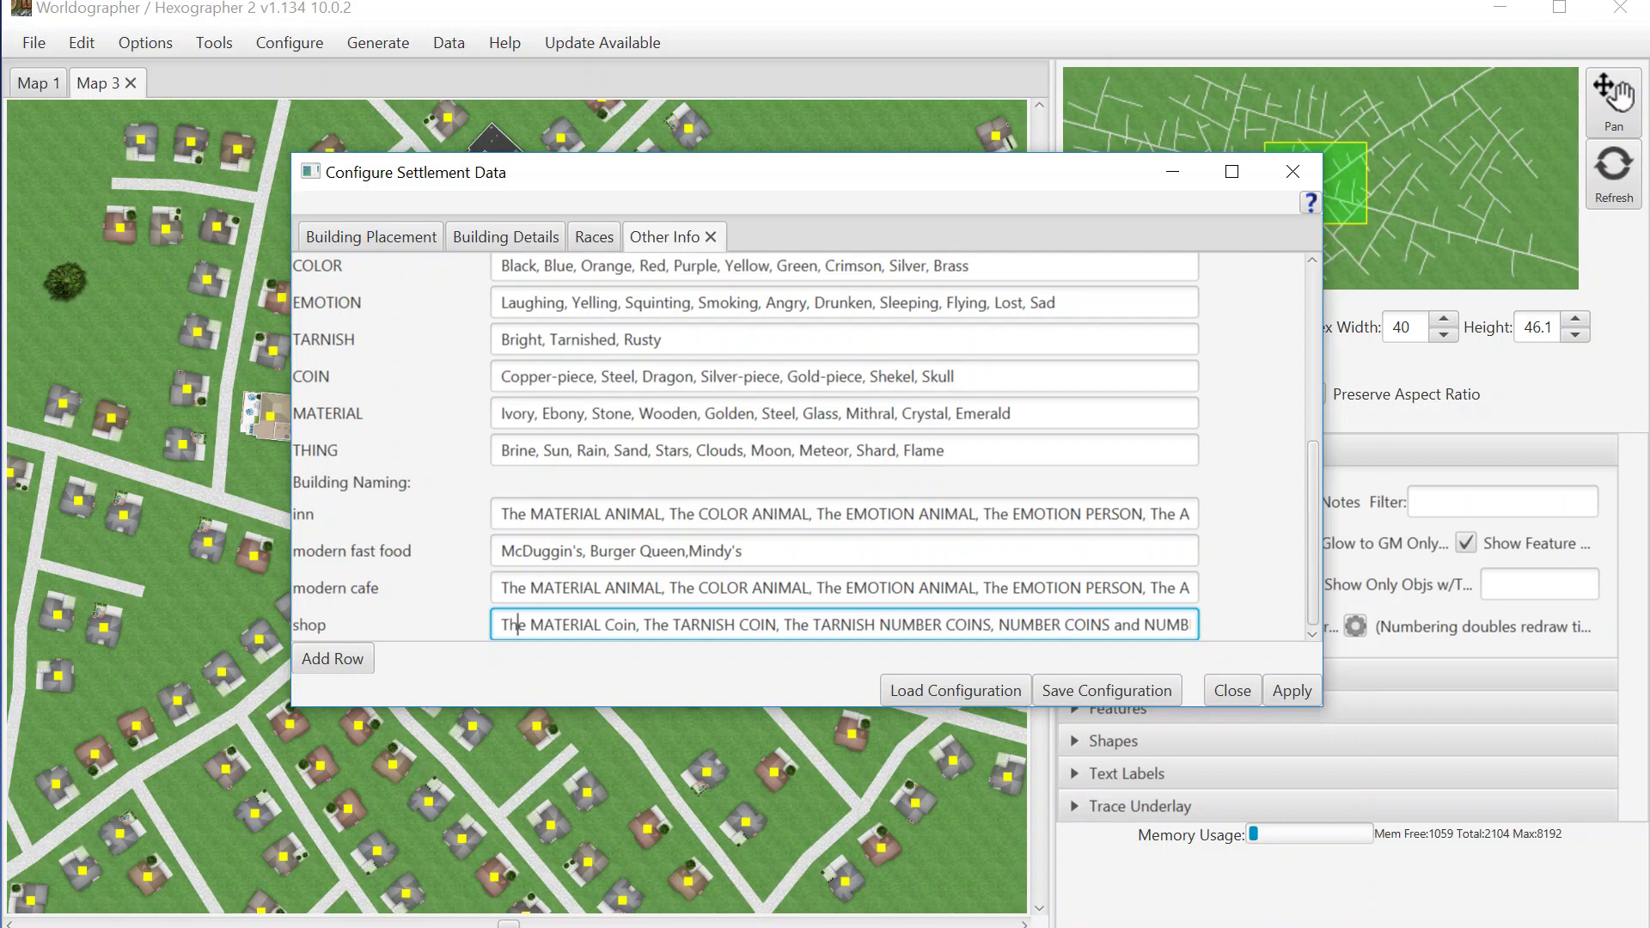
scroll(804, 447, "up", 1)
scroll(805, 447, "up", 2)
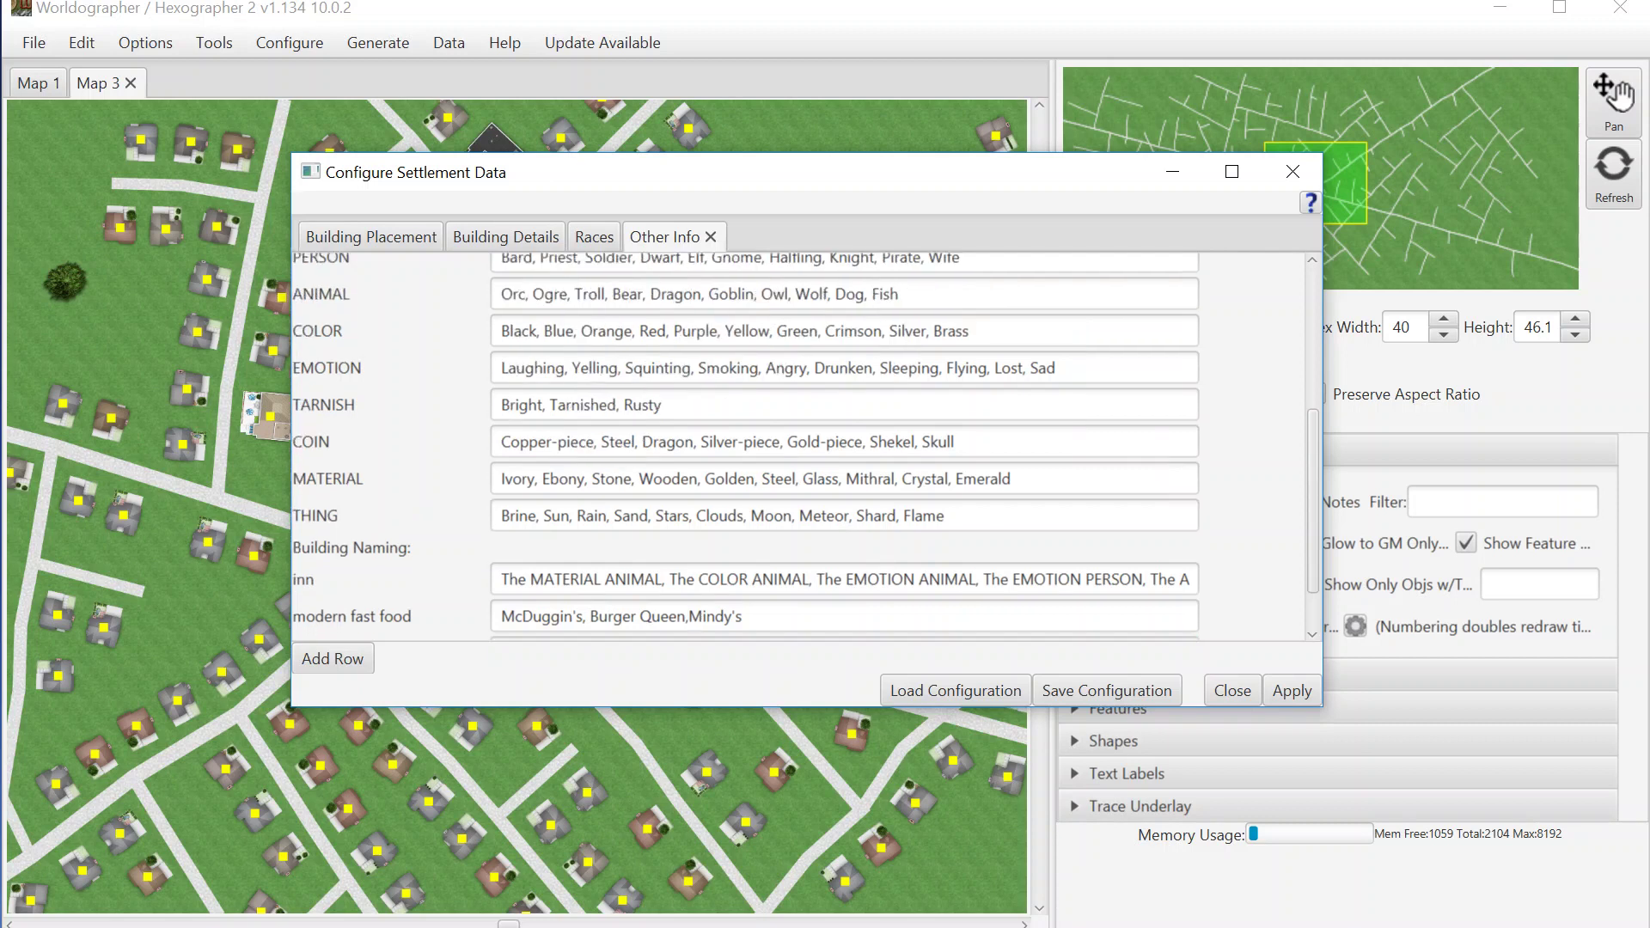
scroll(804, 447, "down", 3)
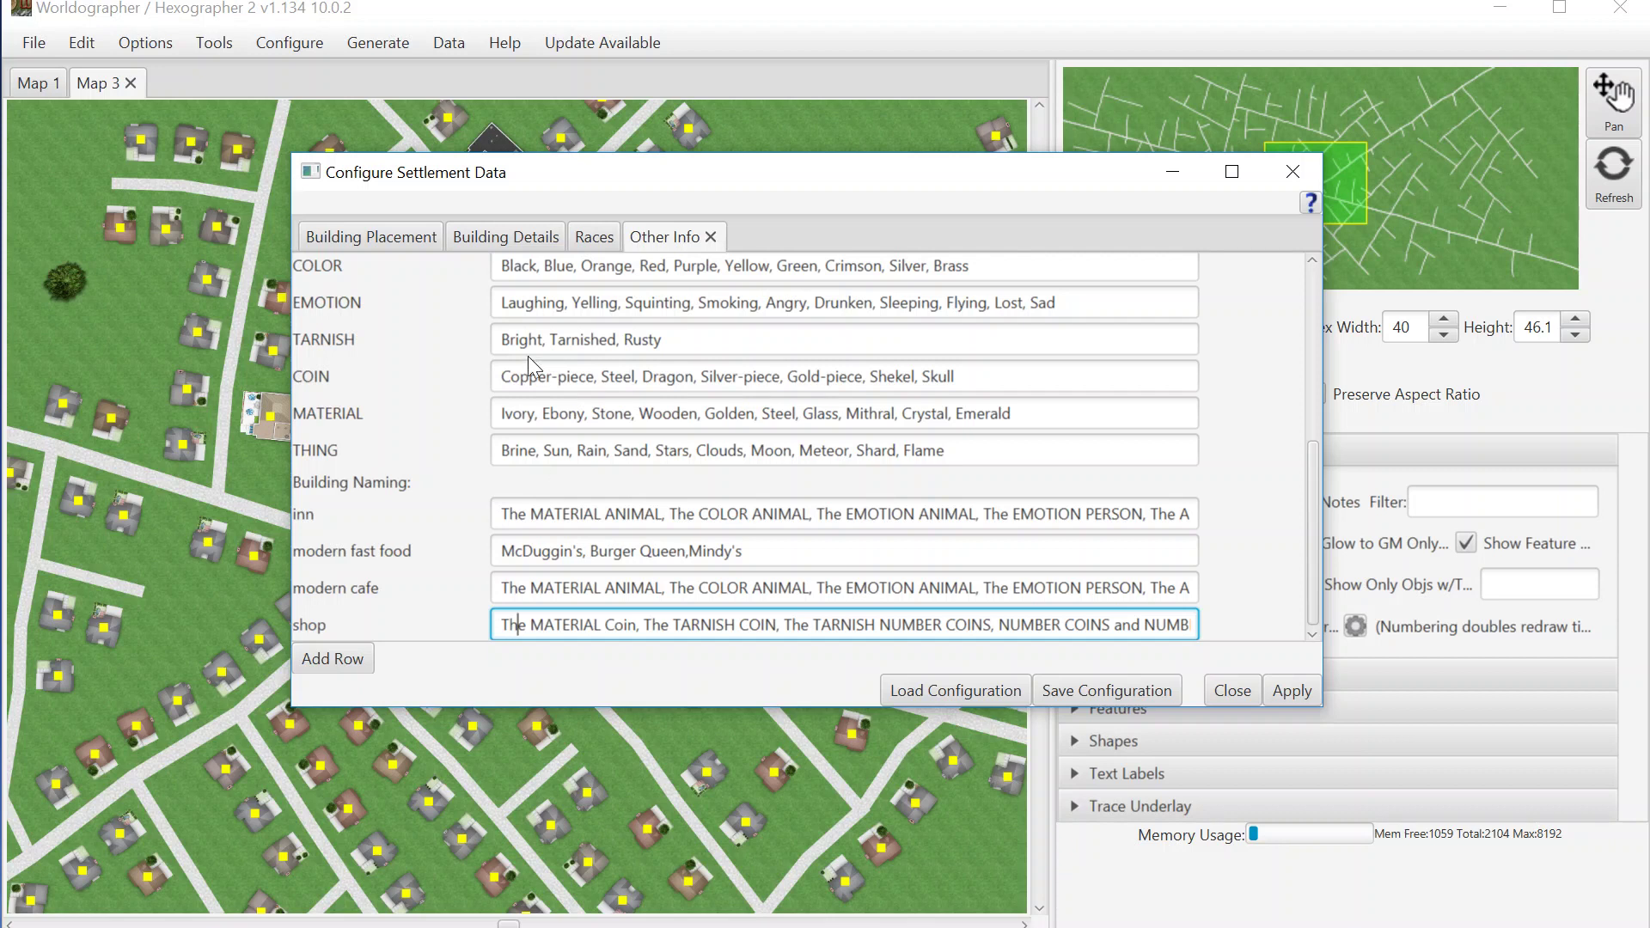
Add a building naming row for the building type modern_restaurant, then close the settlement configuration.
left_click(333, 658)
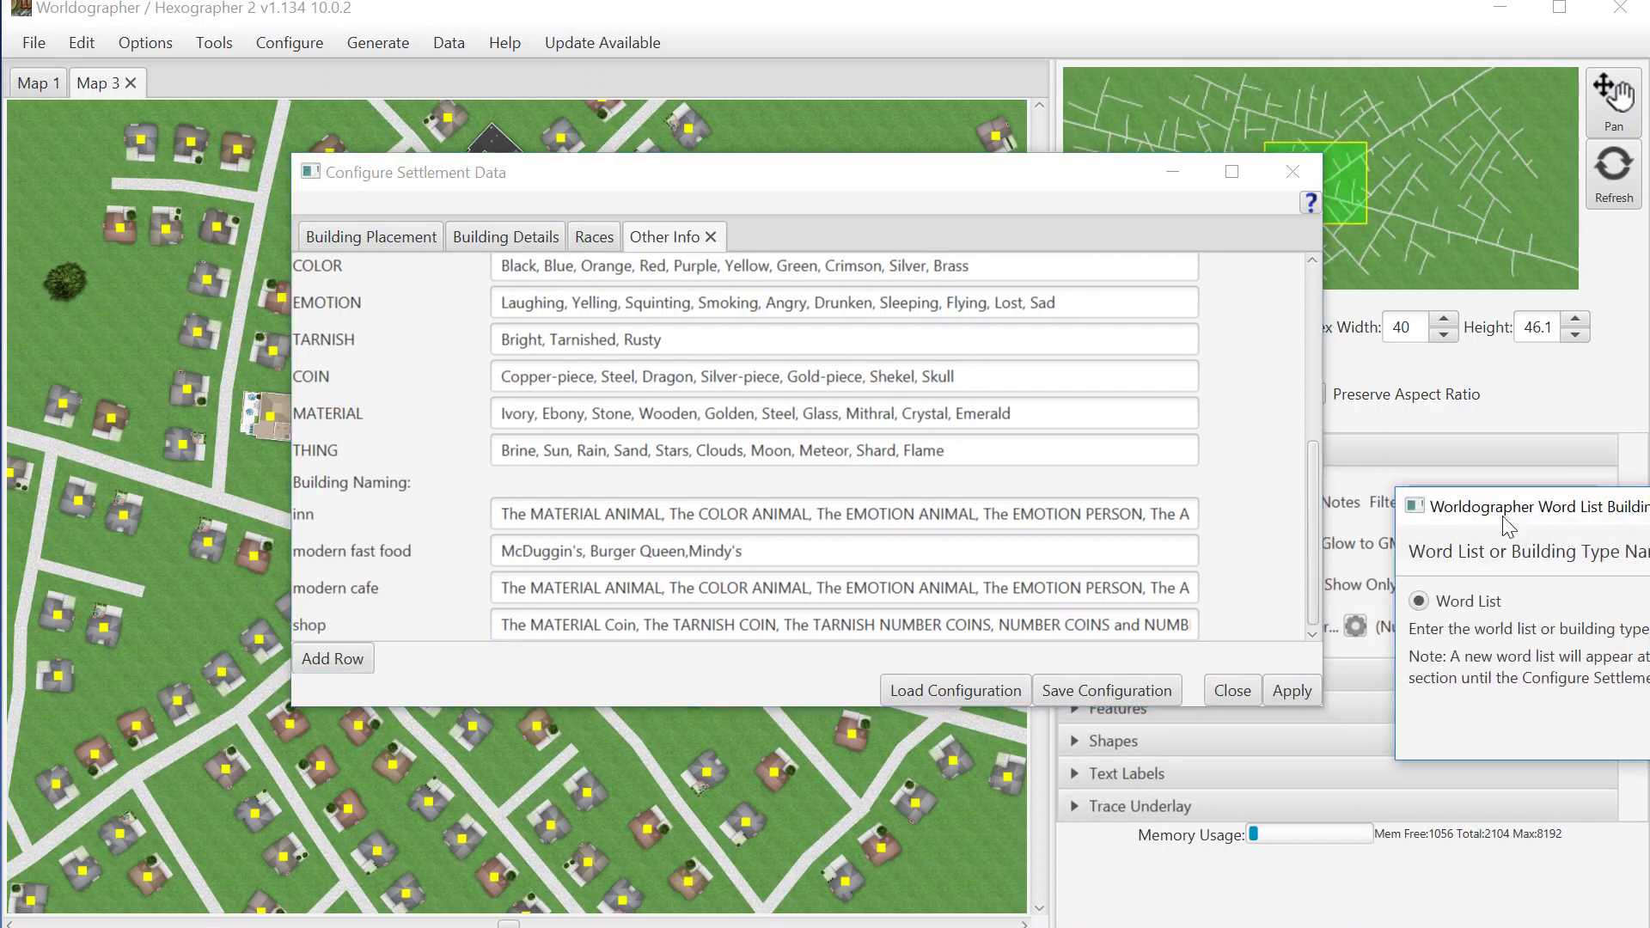
left_click_drag(1502, 516, 697, 338)
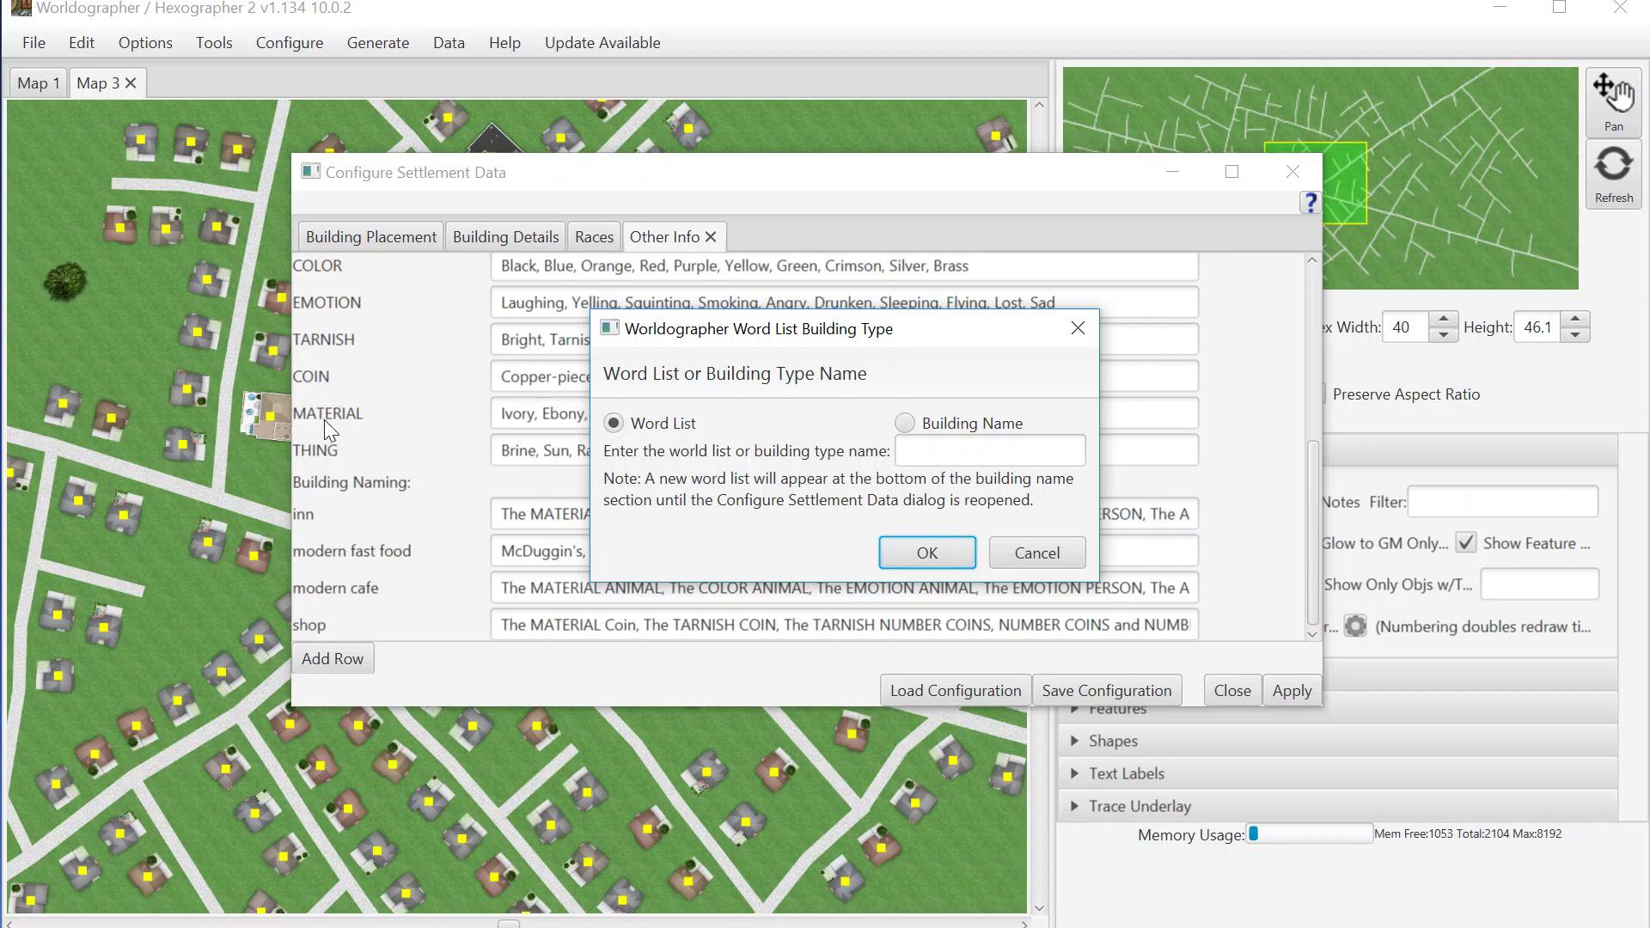
left_click(905, 422)
key("Tab")
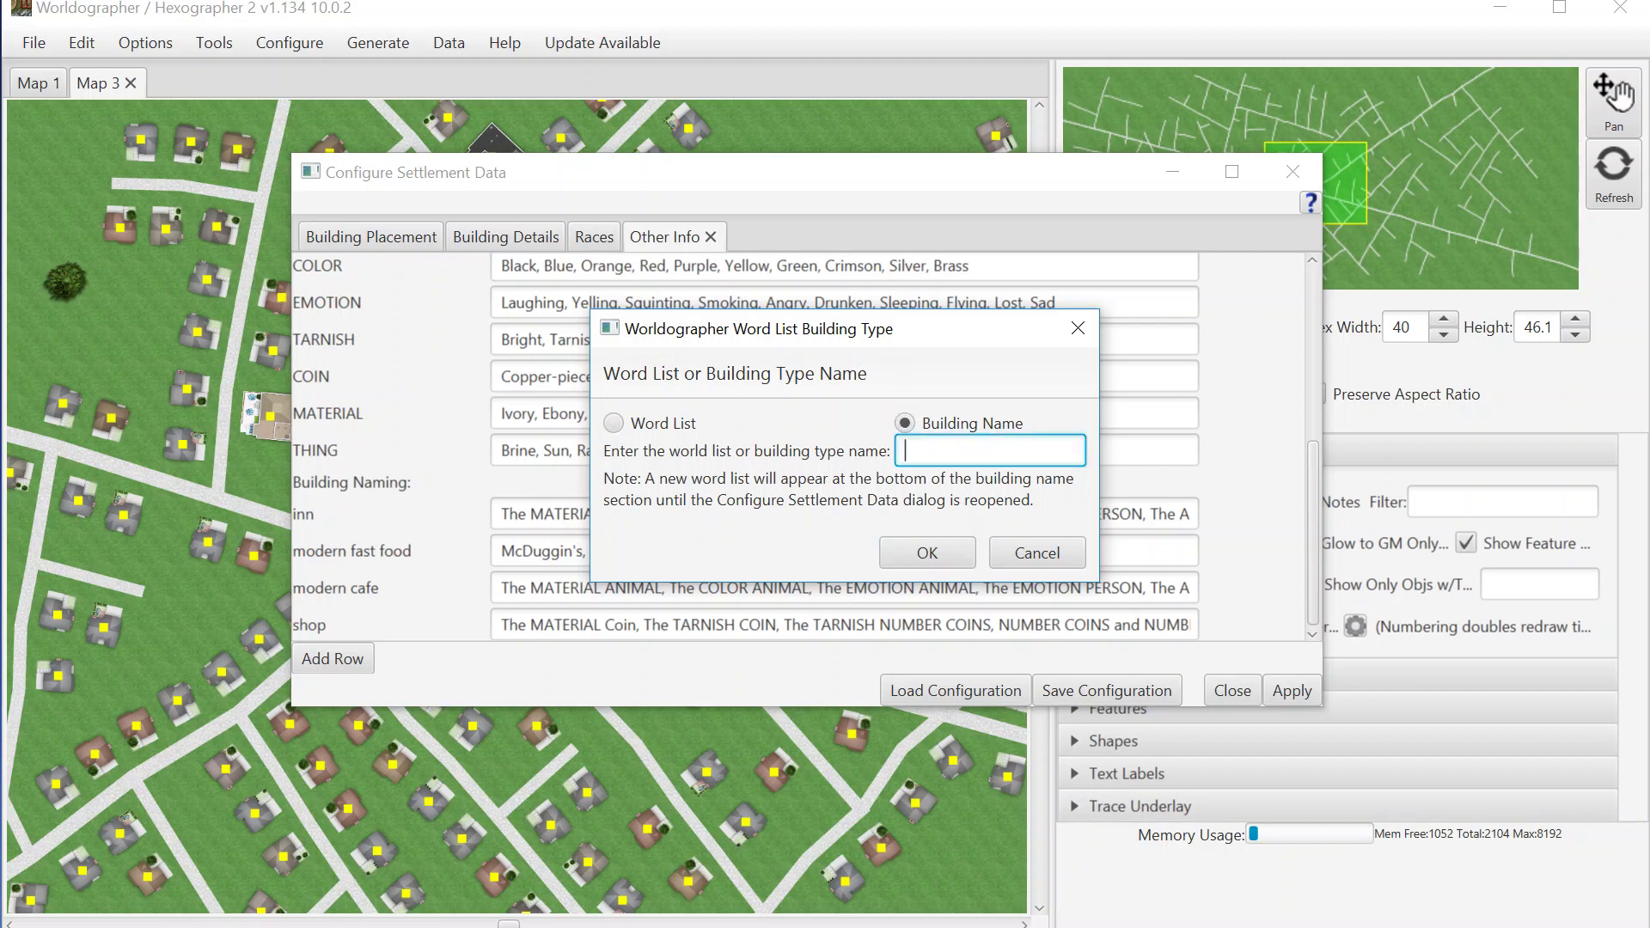
type("modern rea")
key("BackSpace")
left_click(928, 554)
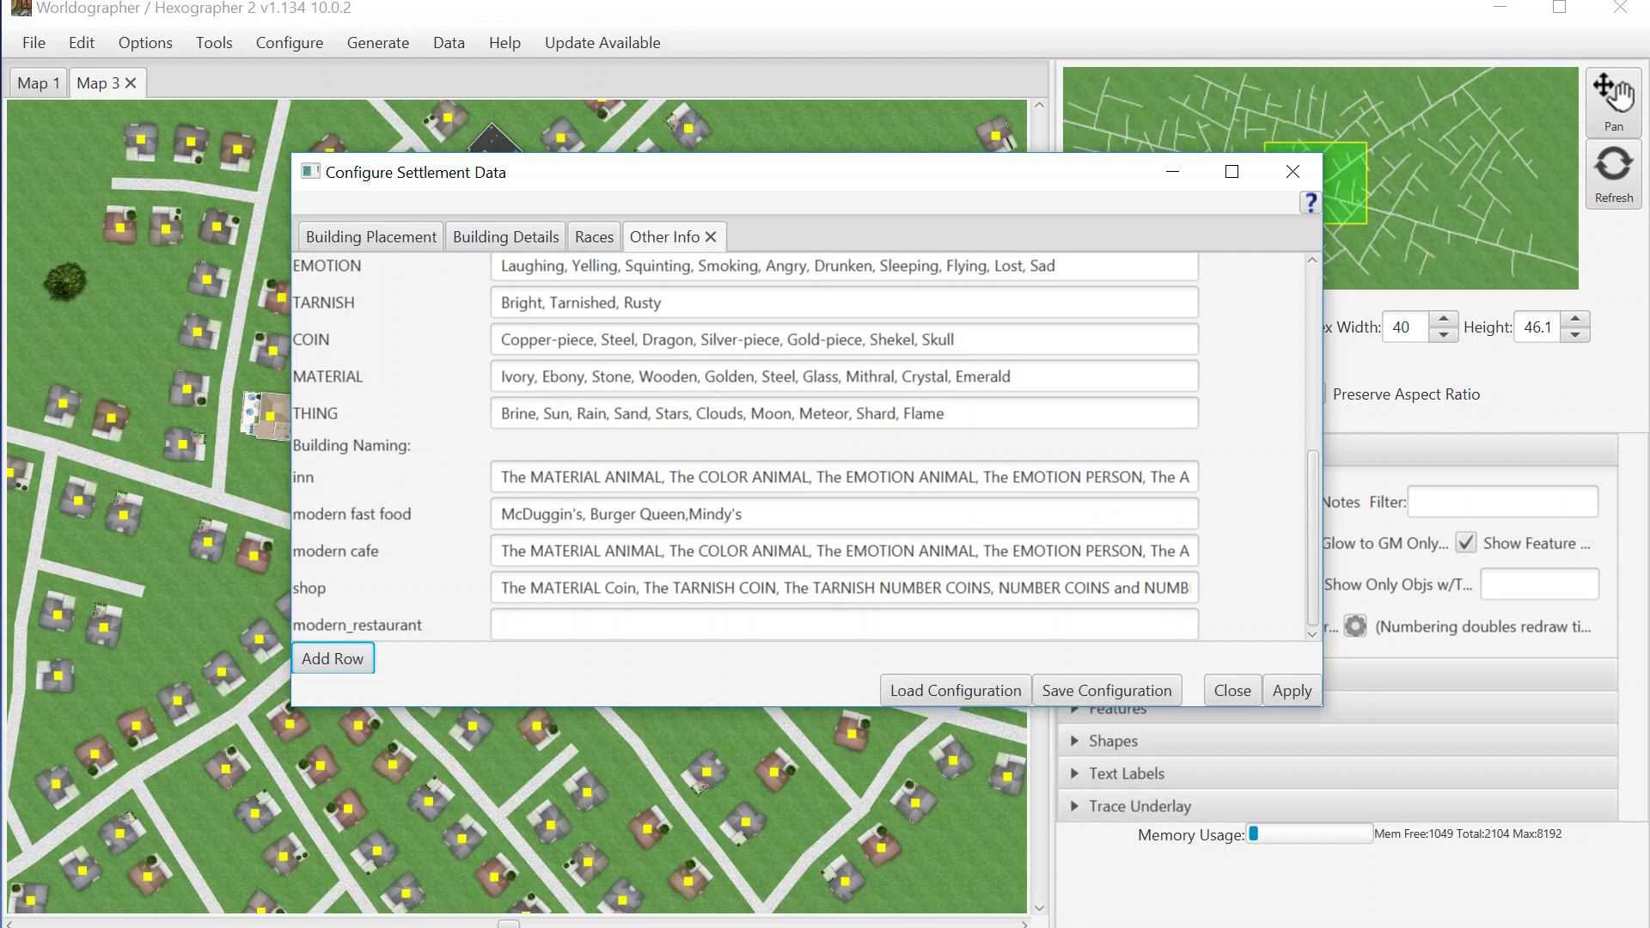
scroll(1222, 483, "up", 1)
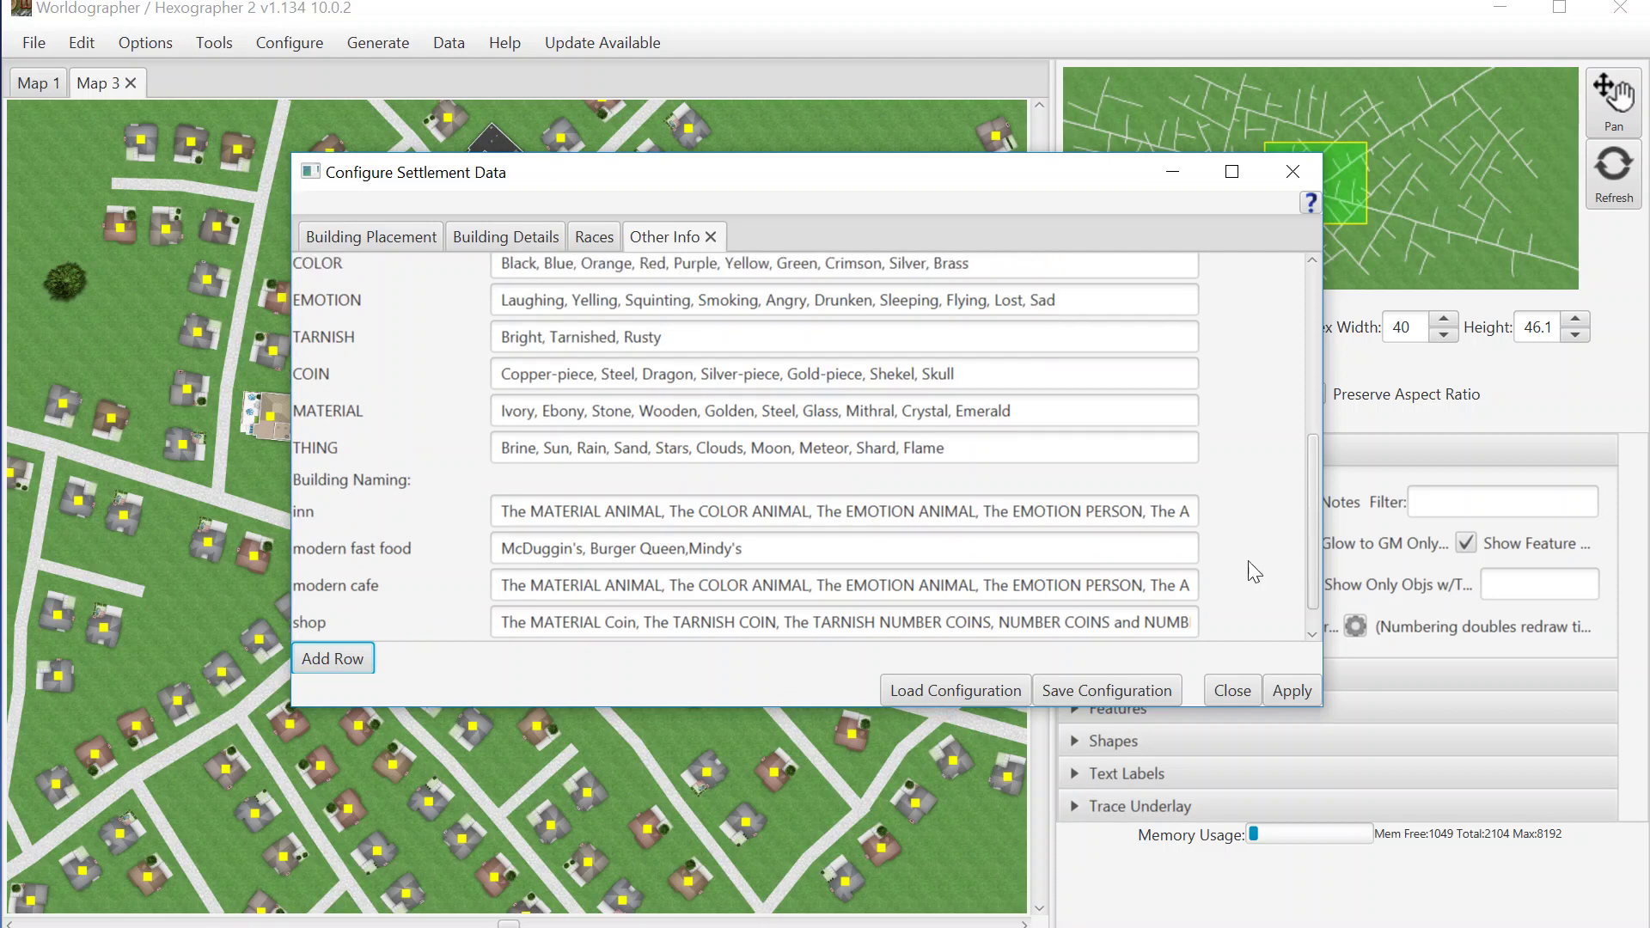
left_click(1235, 689)
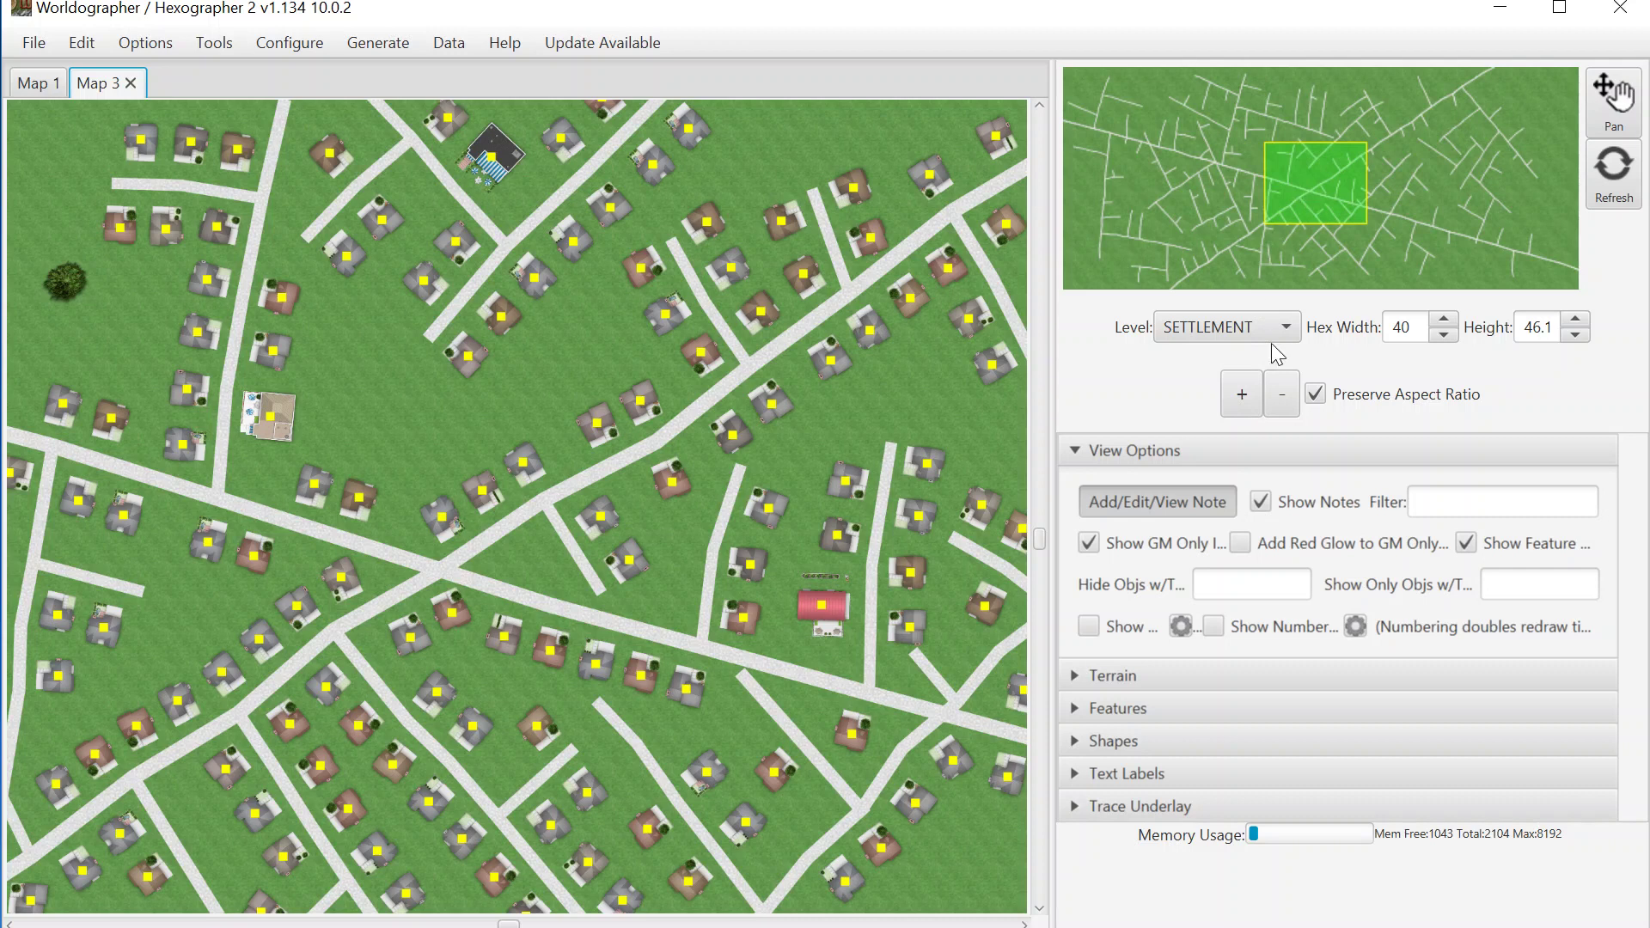
Set up a new polygon shape with border width 0 and a Blacktop texture fill, with the red-roofed building in view.
left_click(1241, 396)
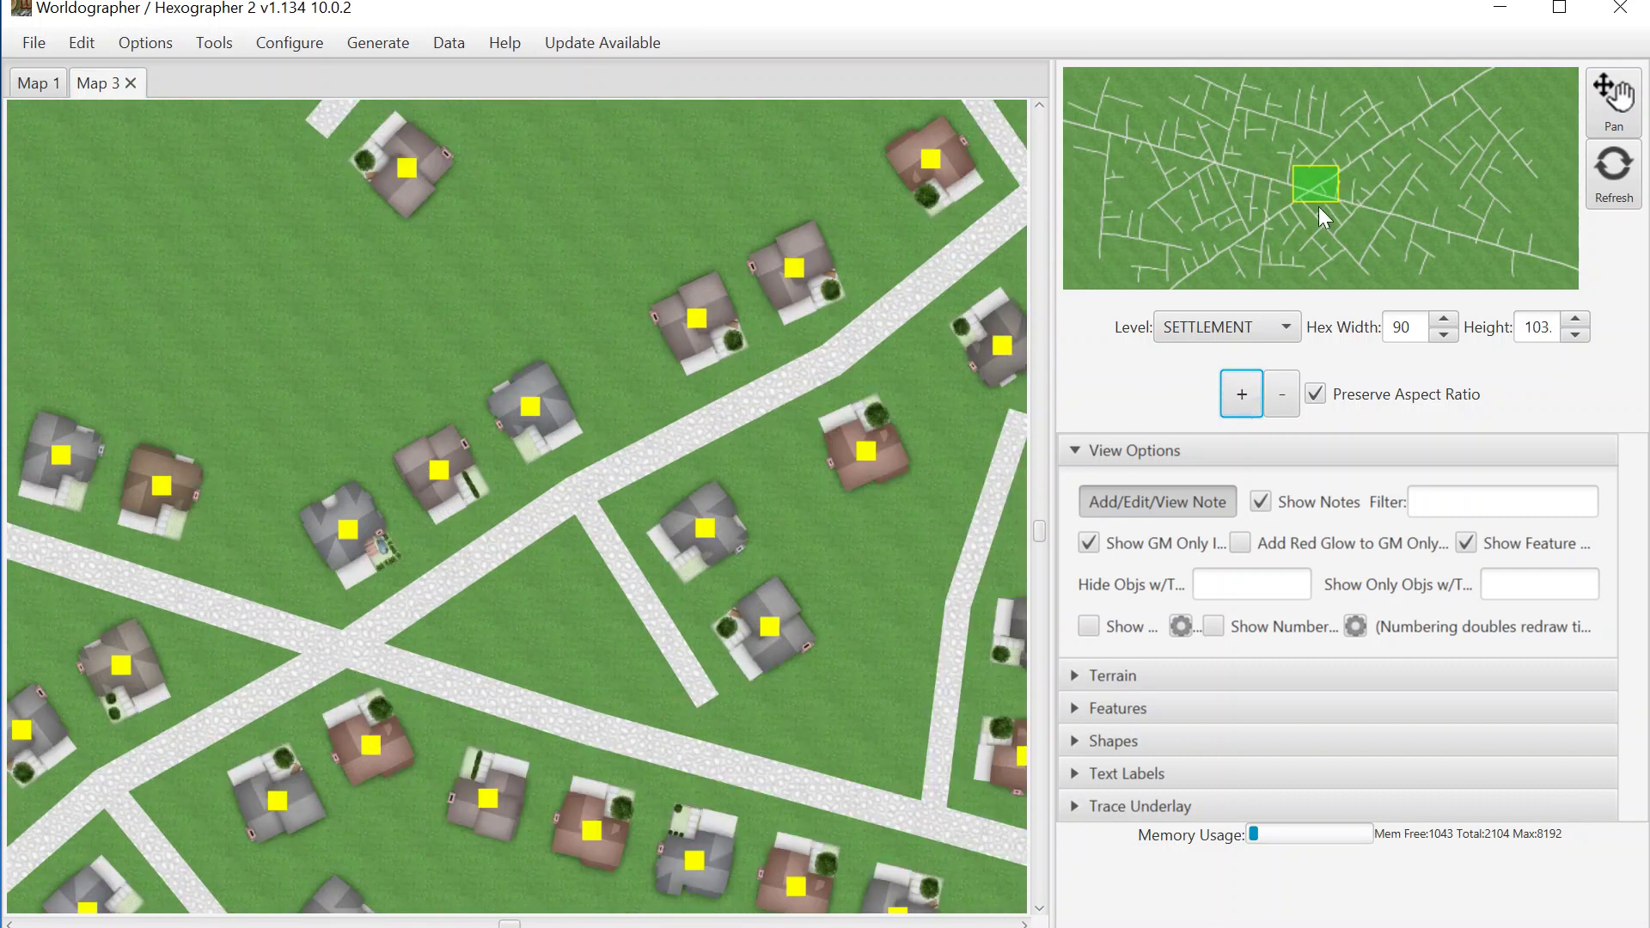
left_click(1338, 189)
left_click(1353, 188)
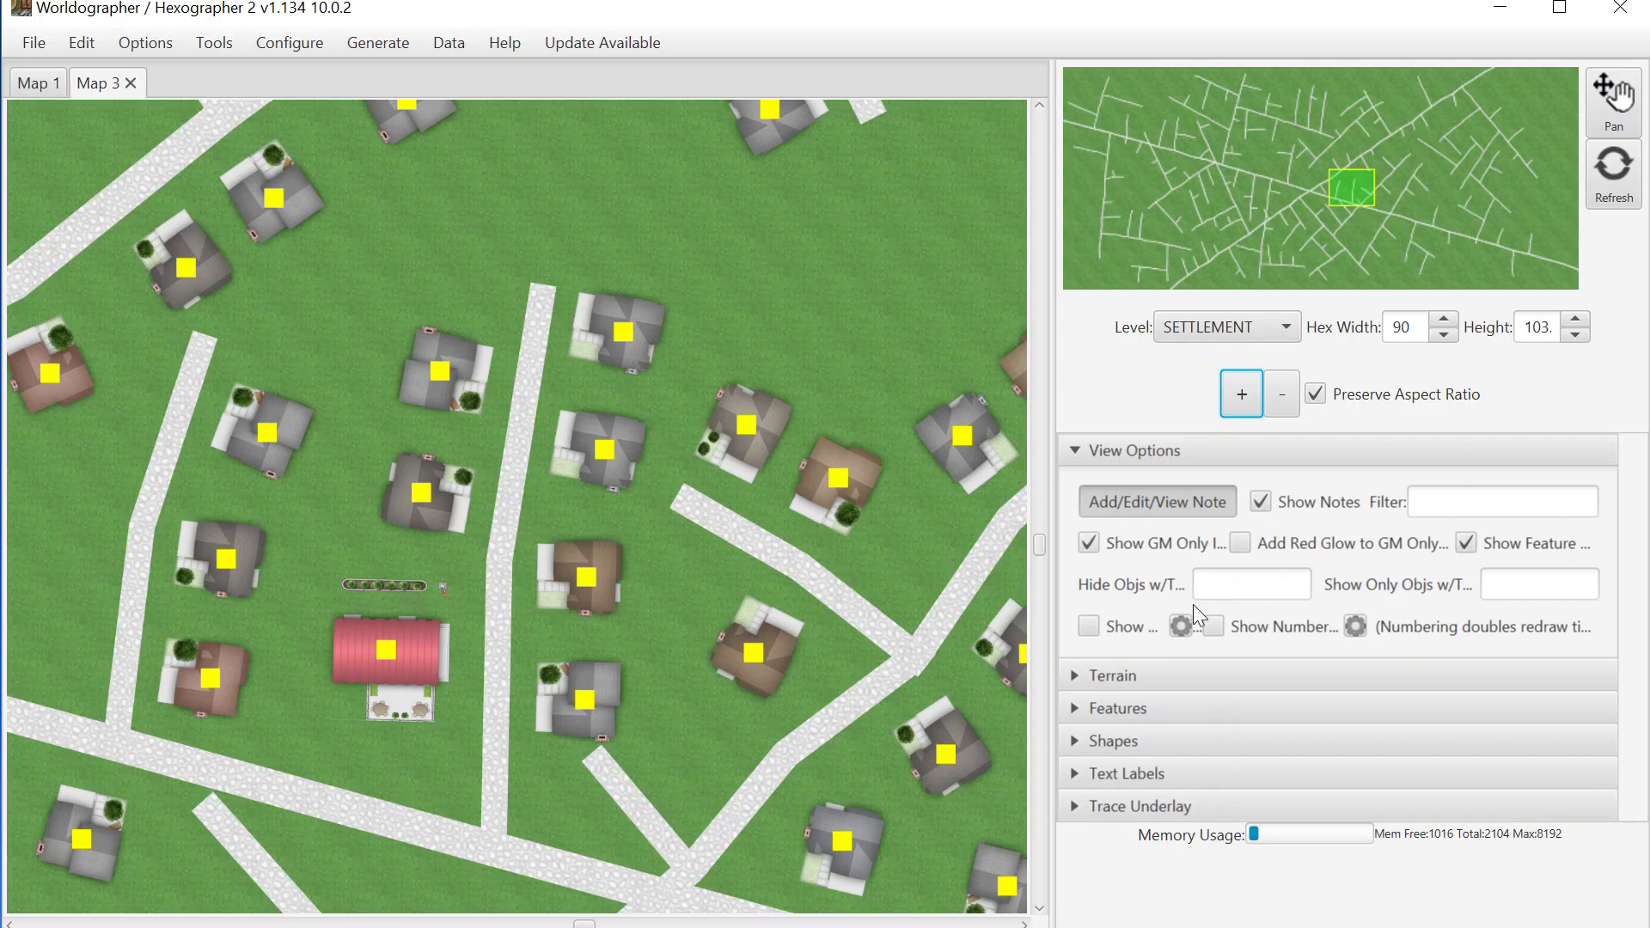
left_click(1122, 744)
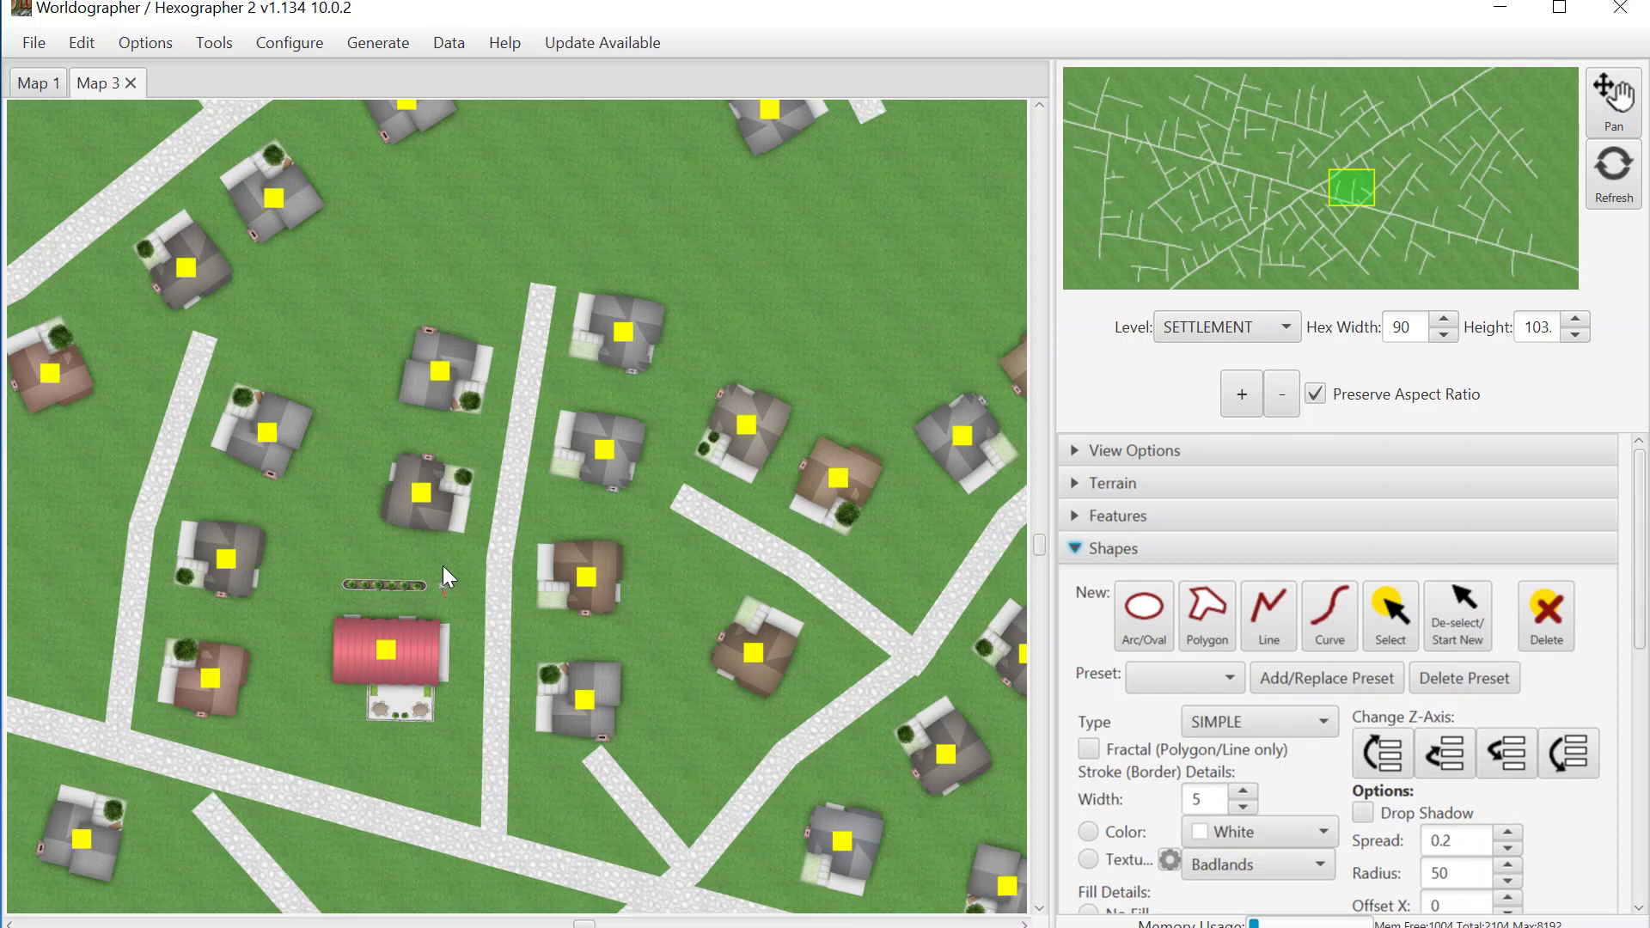
left_click(1221, 640)
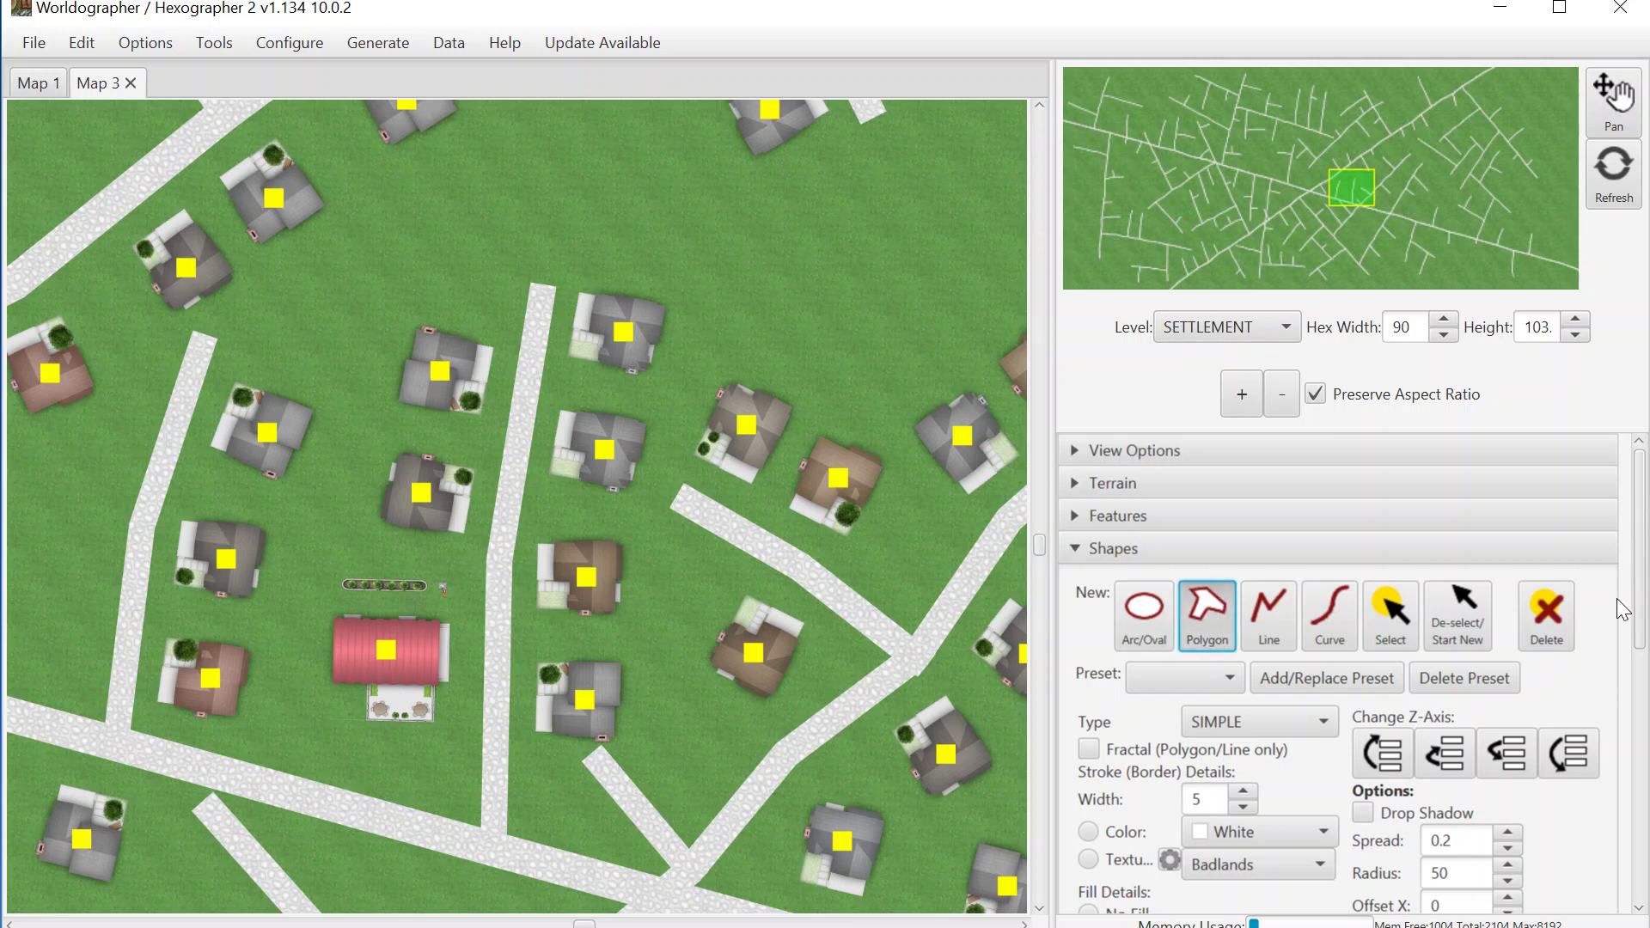
scroll(1644, 601, "down", 5)
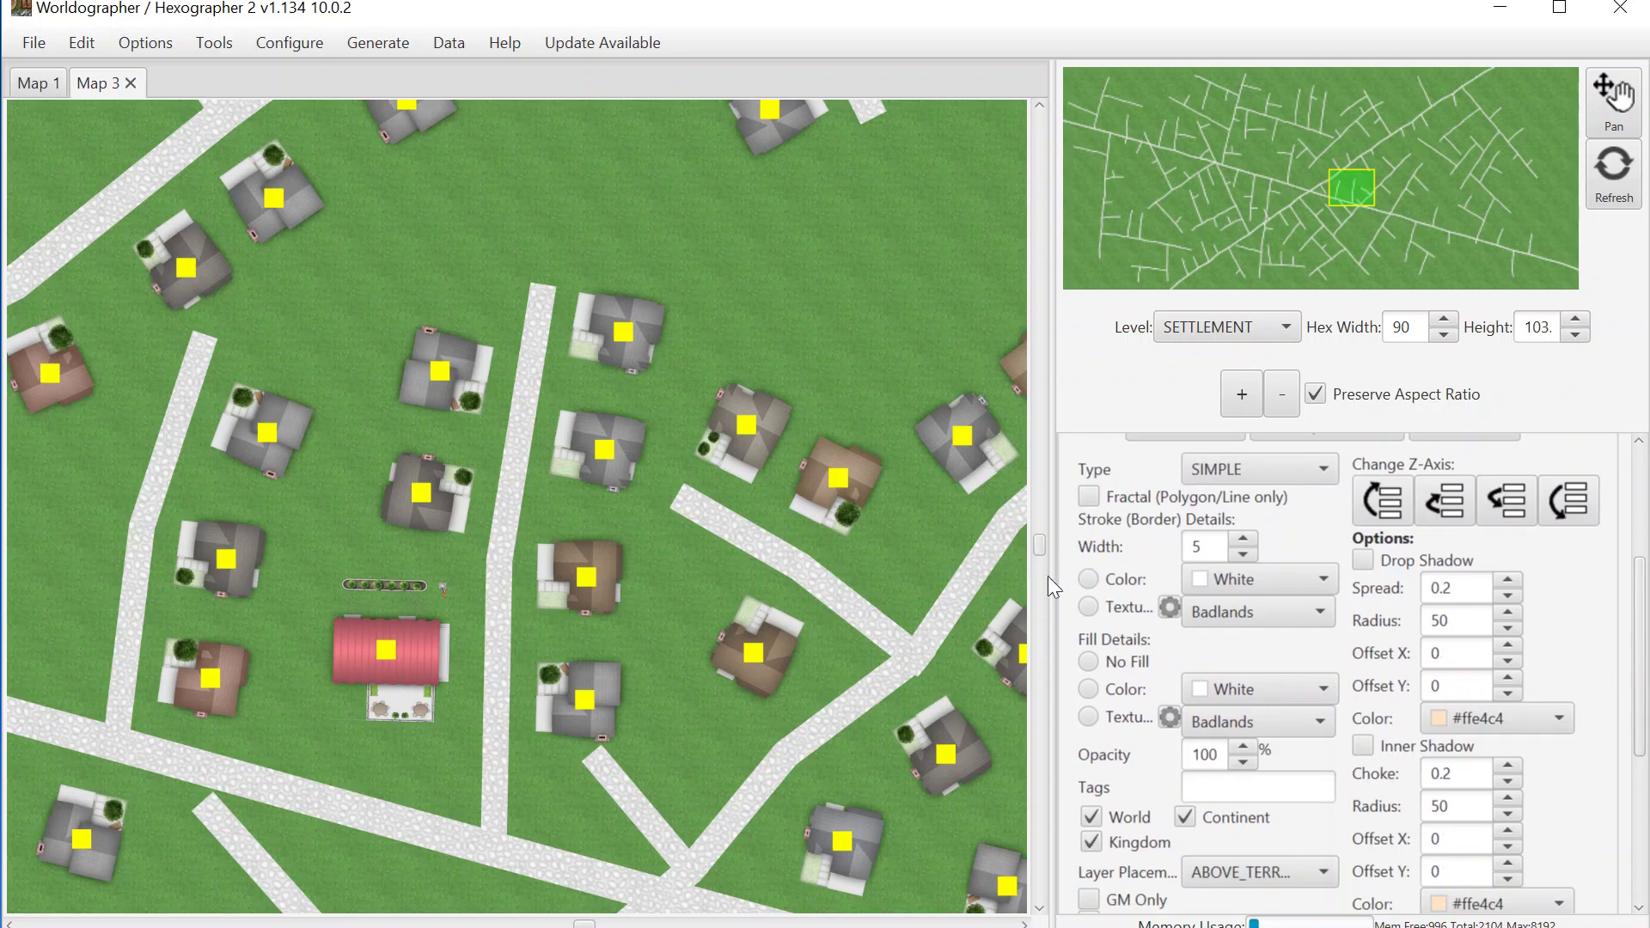
left_click(1244, 555)
left_click(1244, 556)
left_click(1088, 716)
left_click(1254, 722)
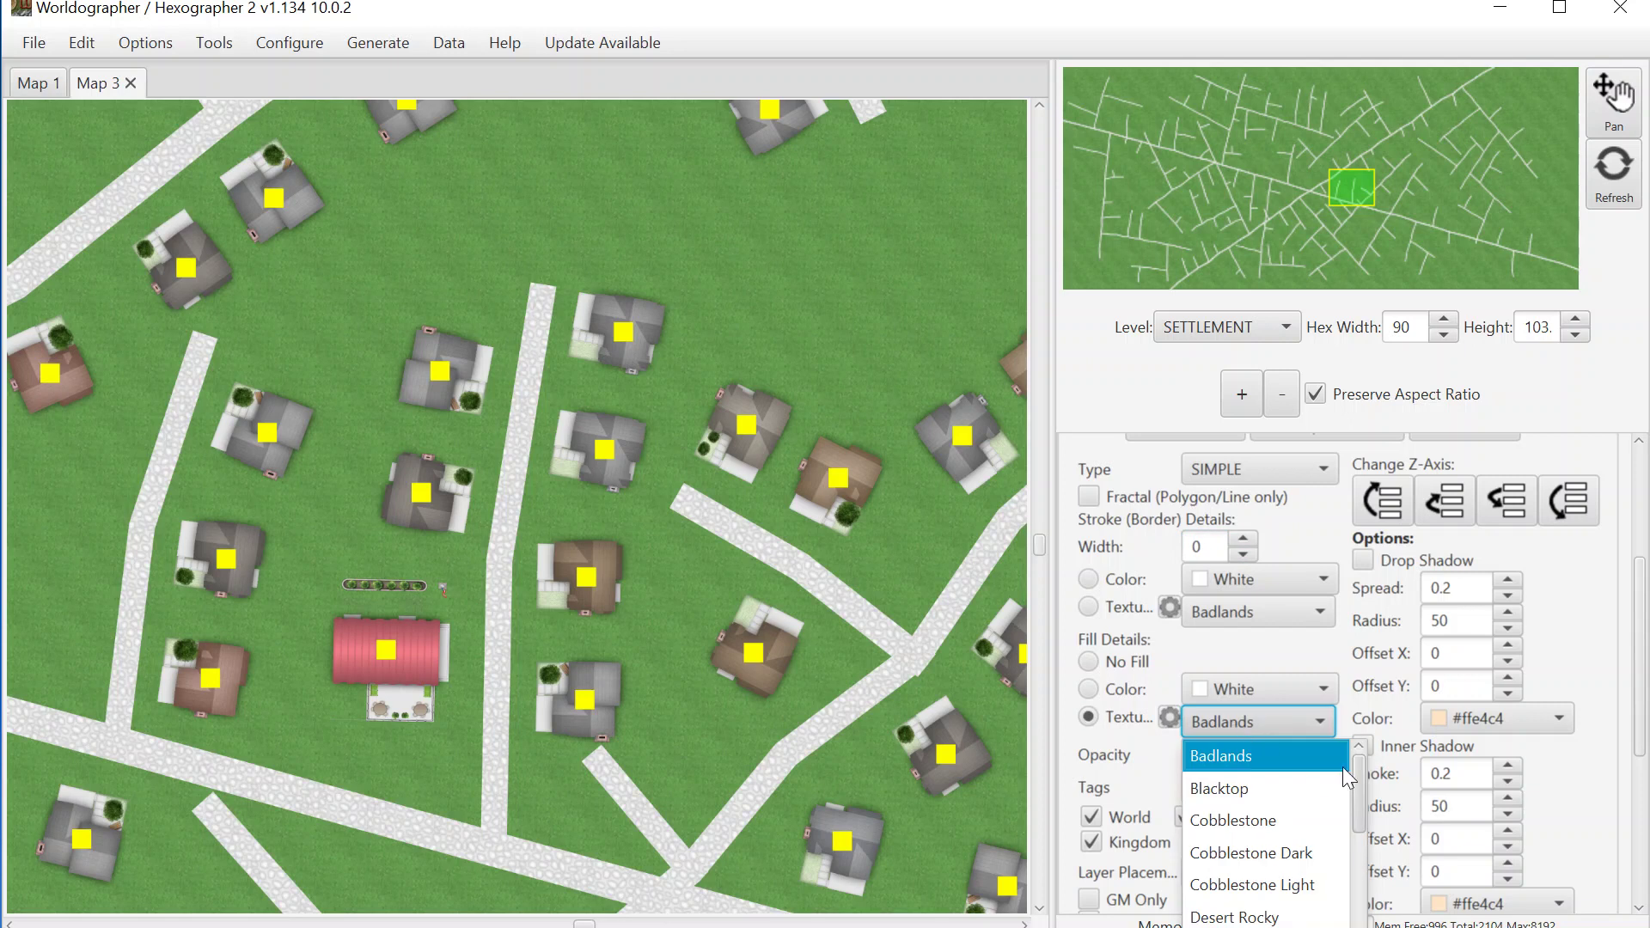
left_click(1308, 779)
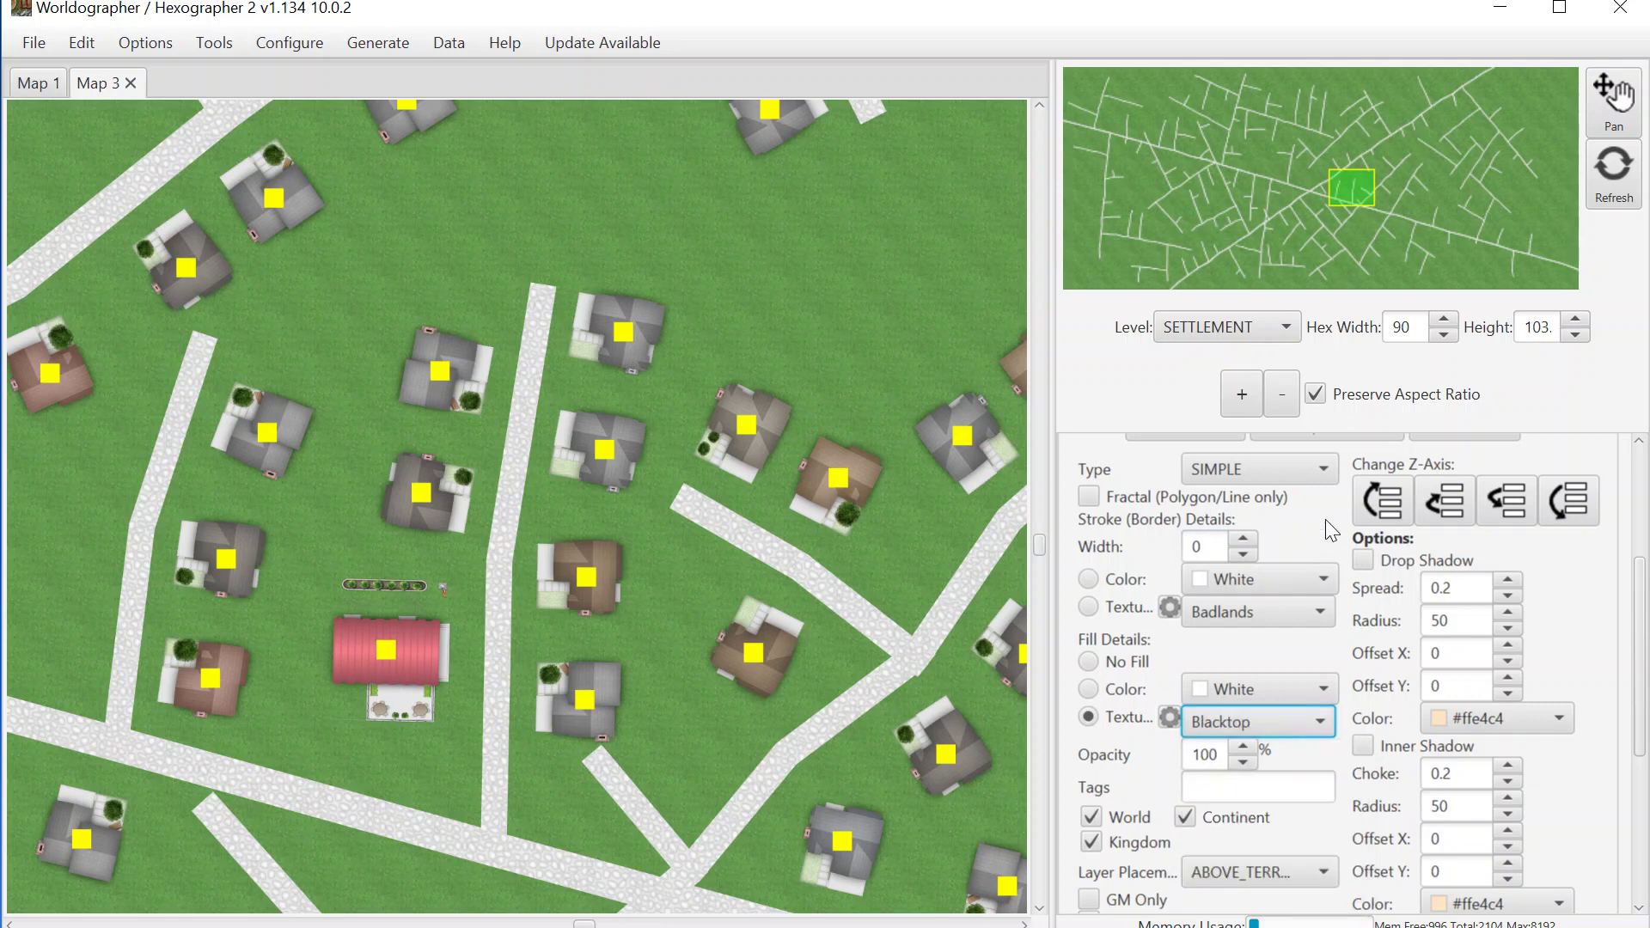
scroll(1635, 625, "up", 5)
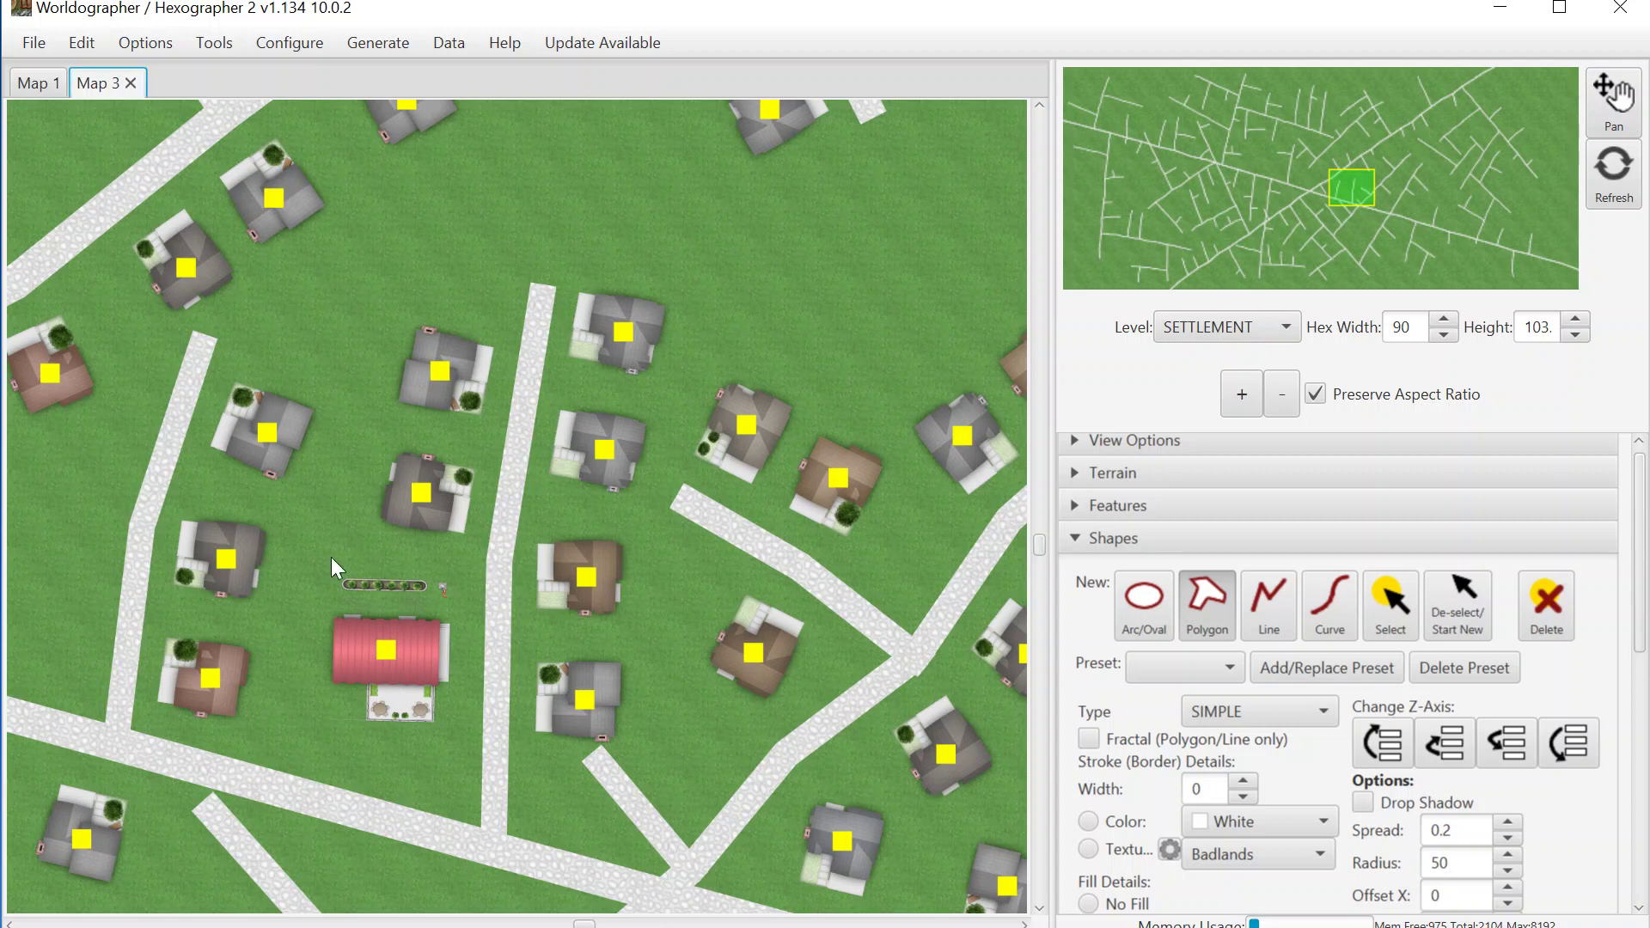
Draw a four-sided blacktop lot around the red-roofed building, extending its lower corners to the road, and deselect the shape.
left_click(323, 748)
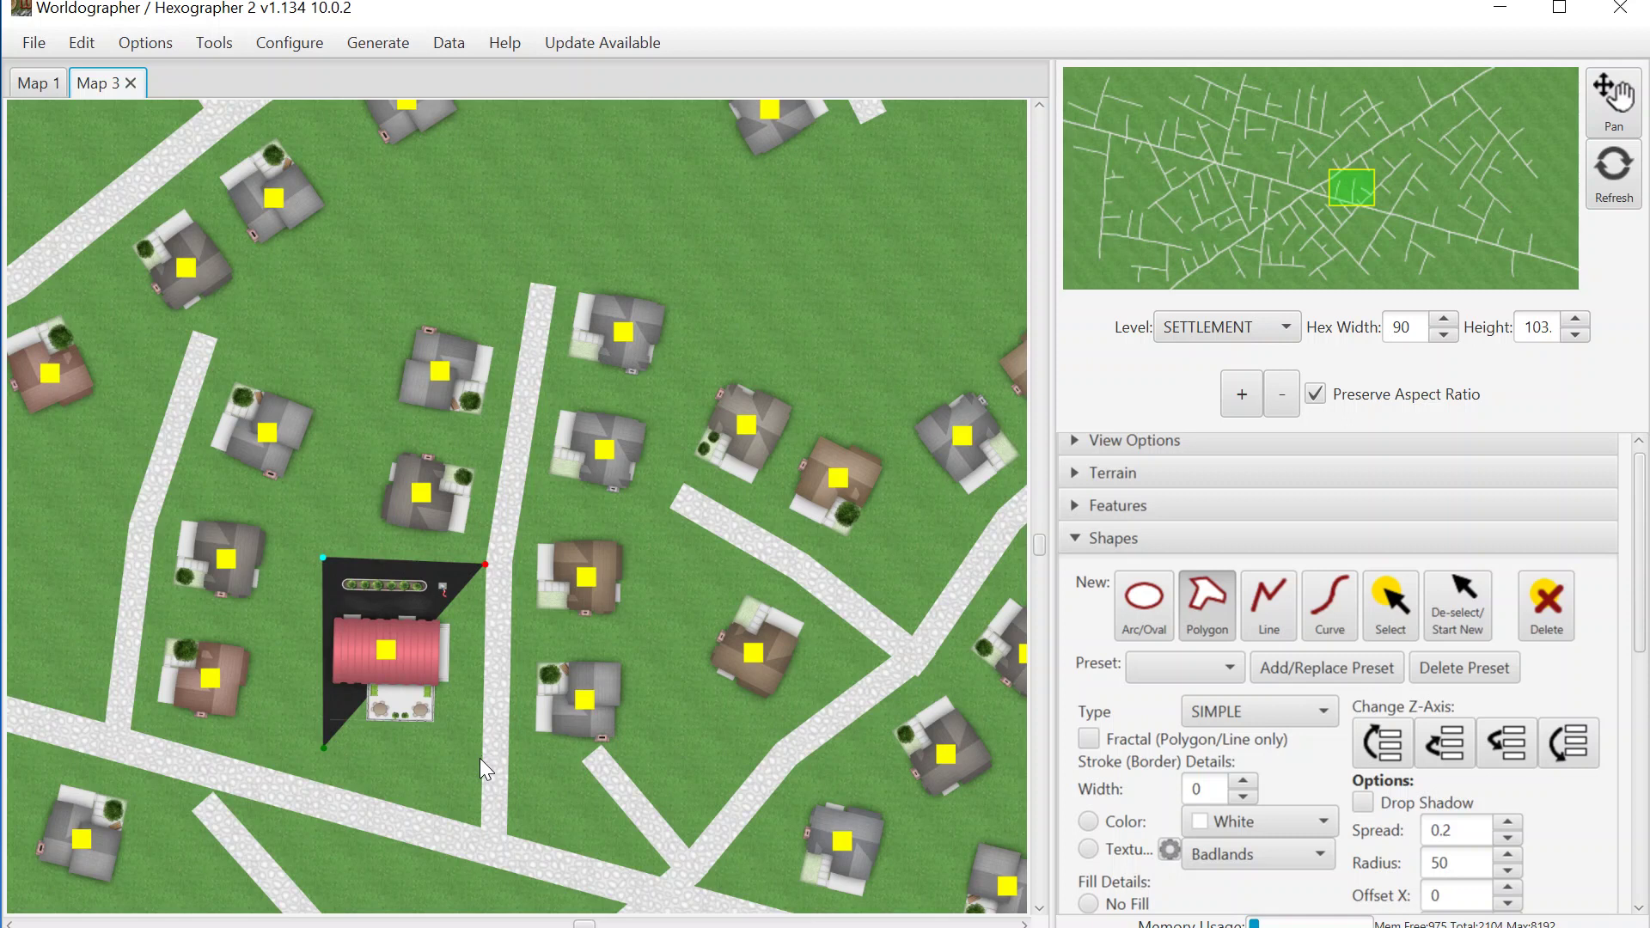
left_click(479, 758)
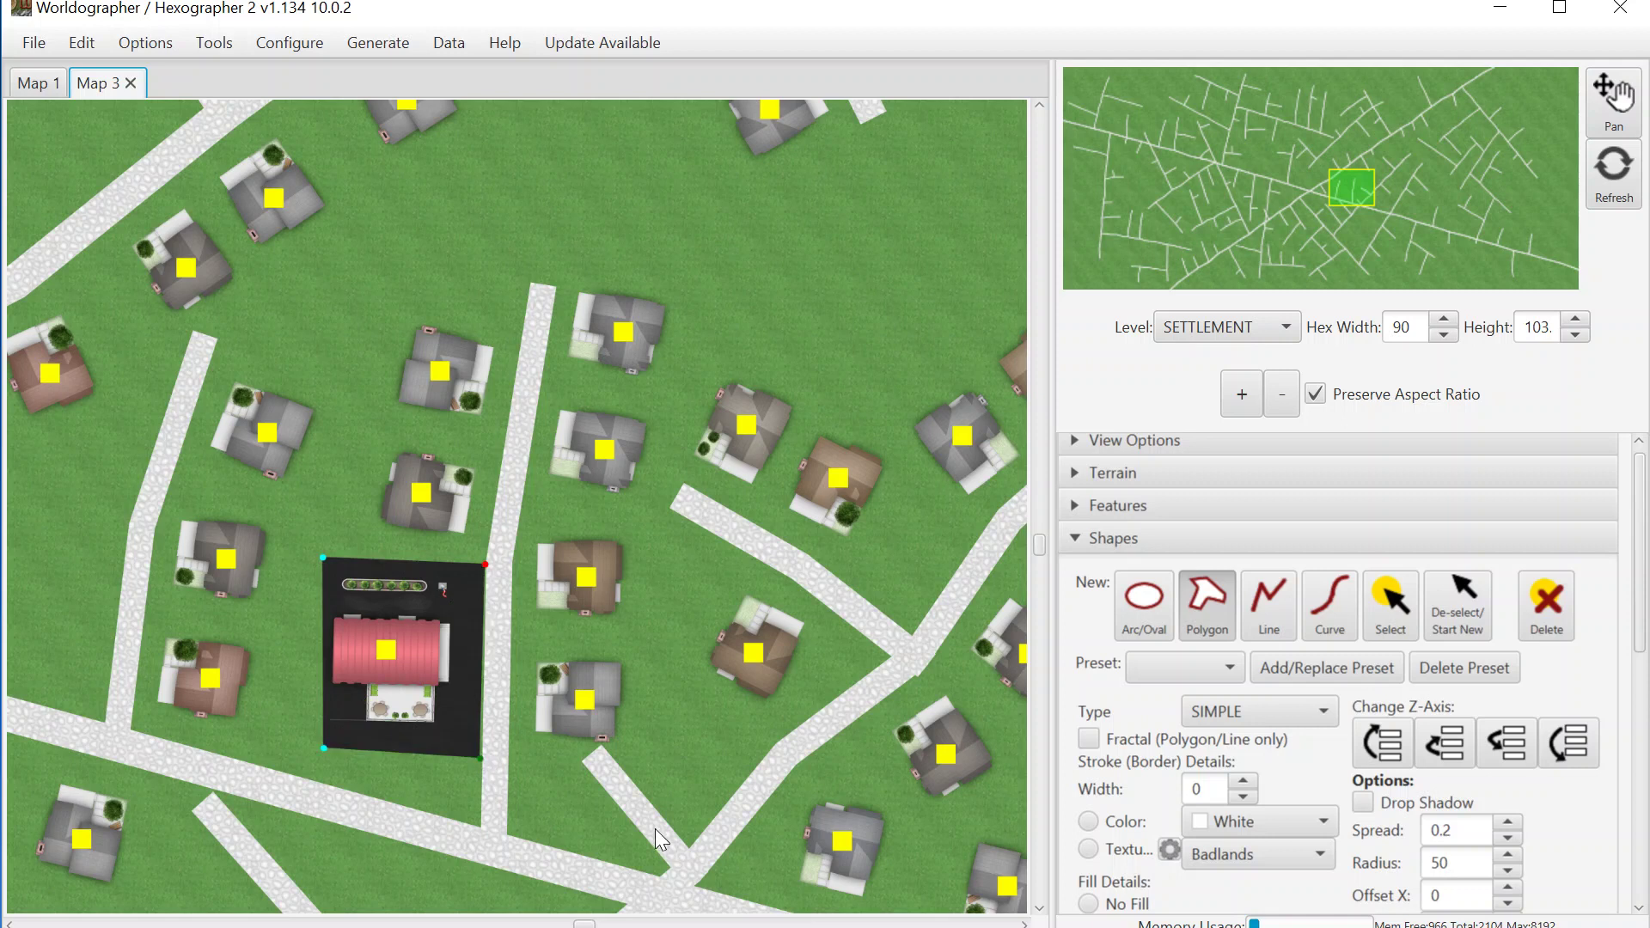
left_click(1193, 631)
key("ctrl+z")
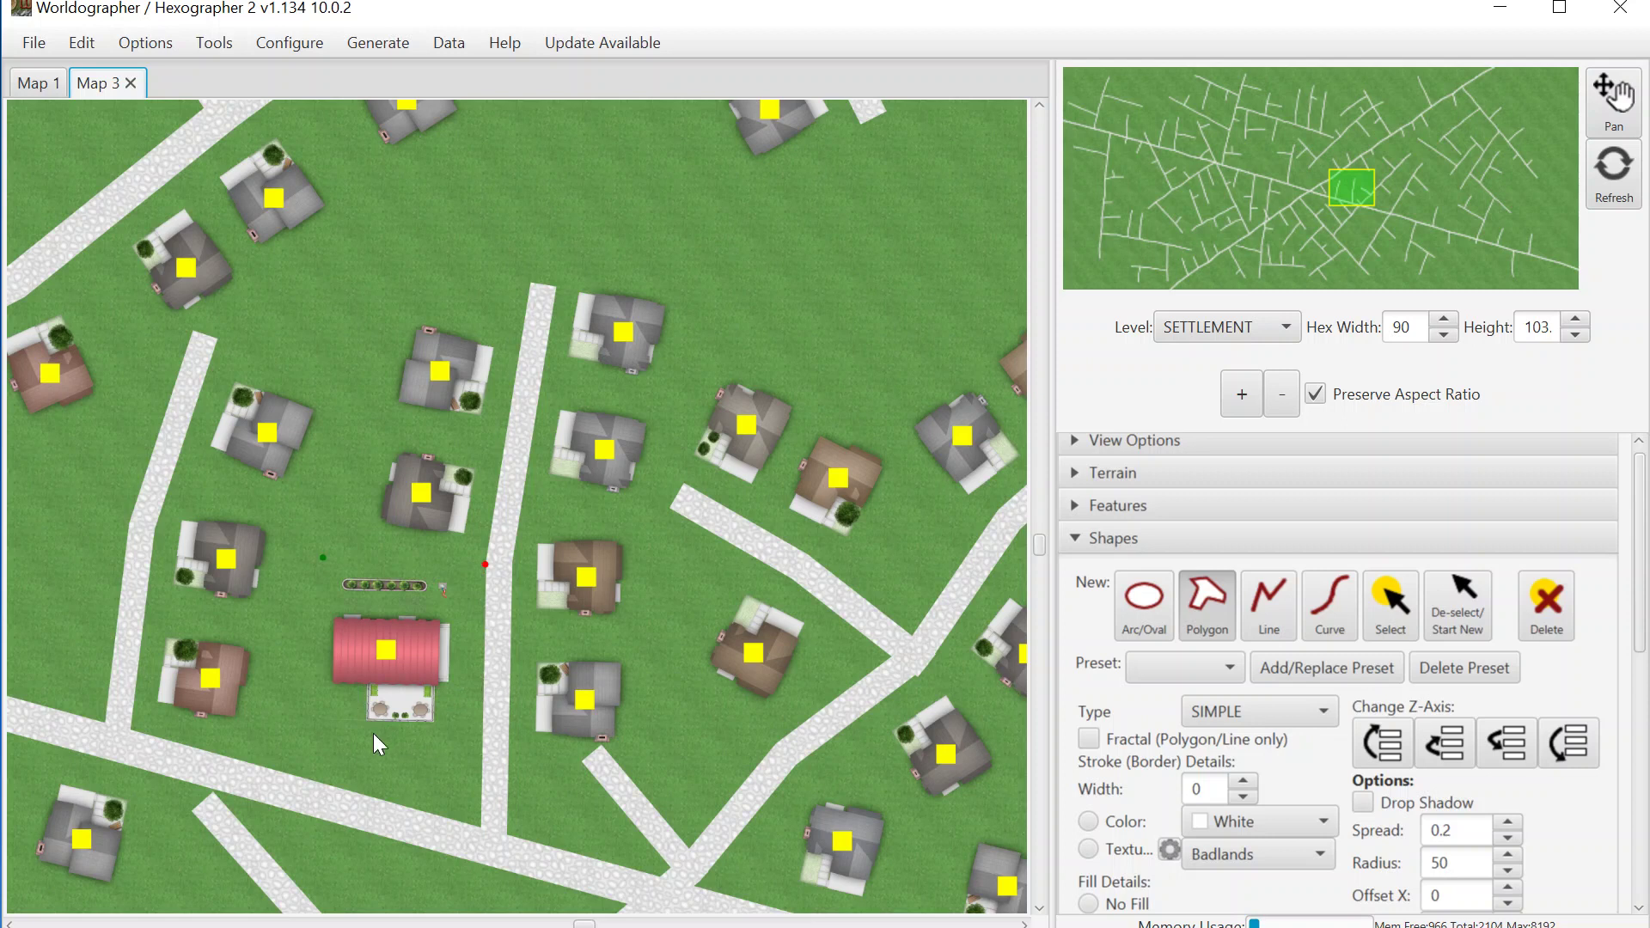
left_click(317, 777)
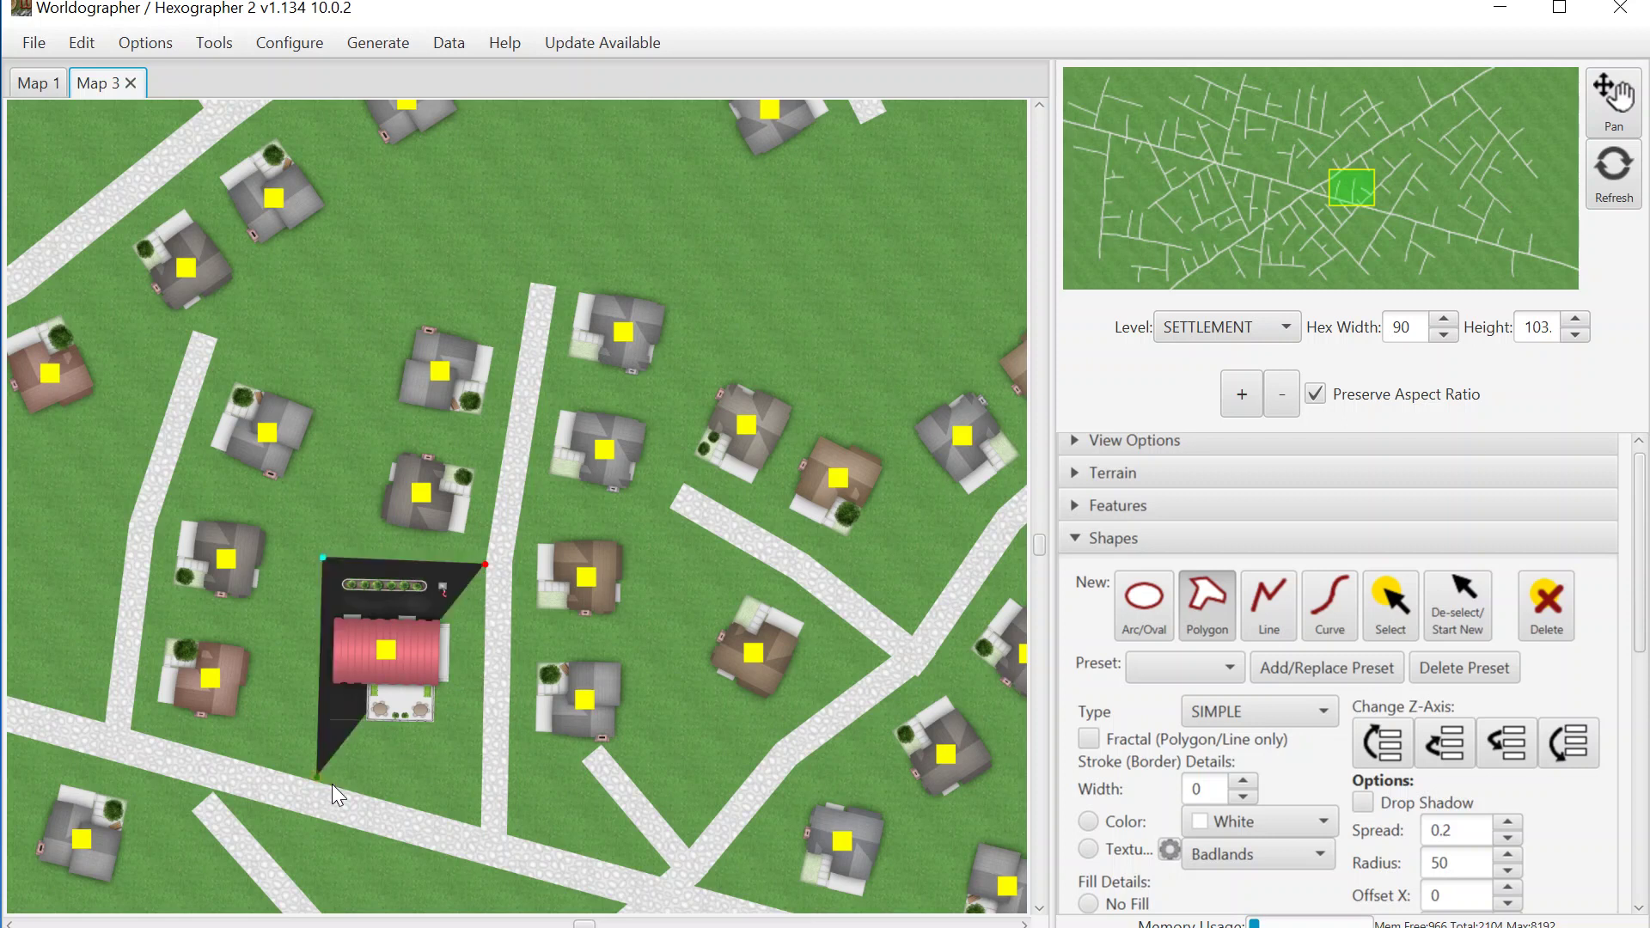
left_click(478, 827)
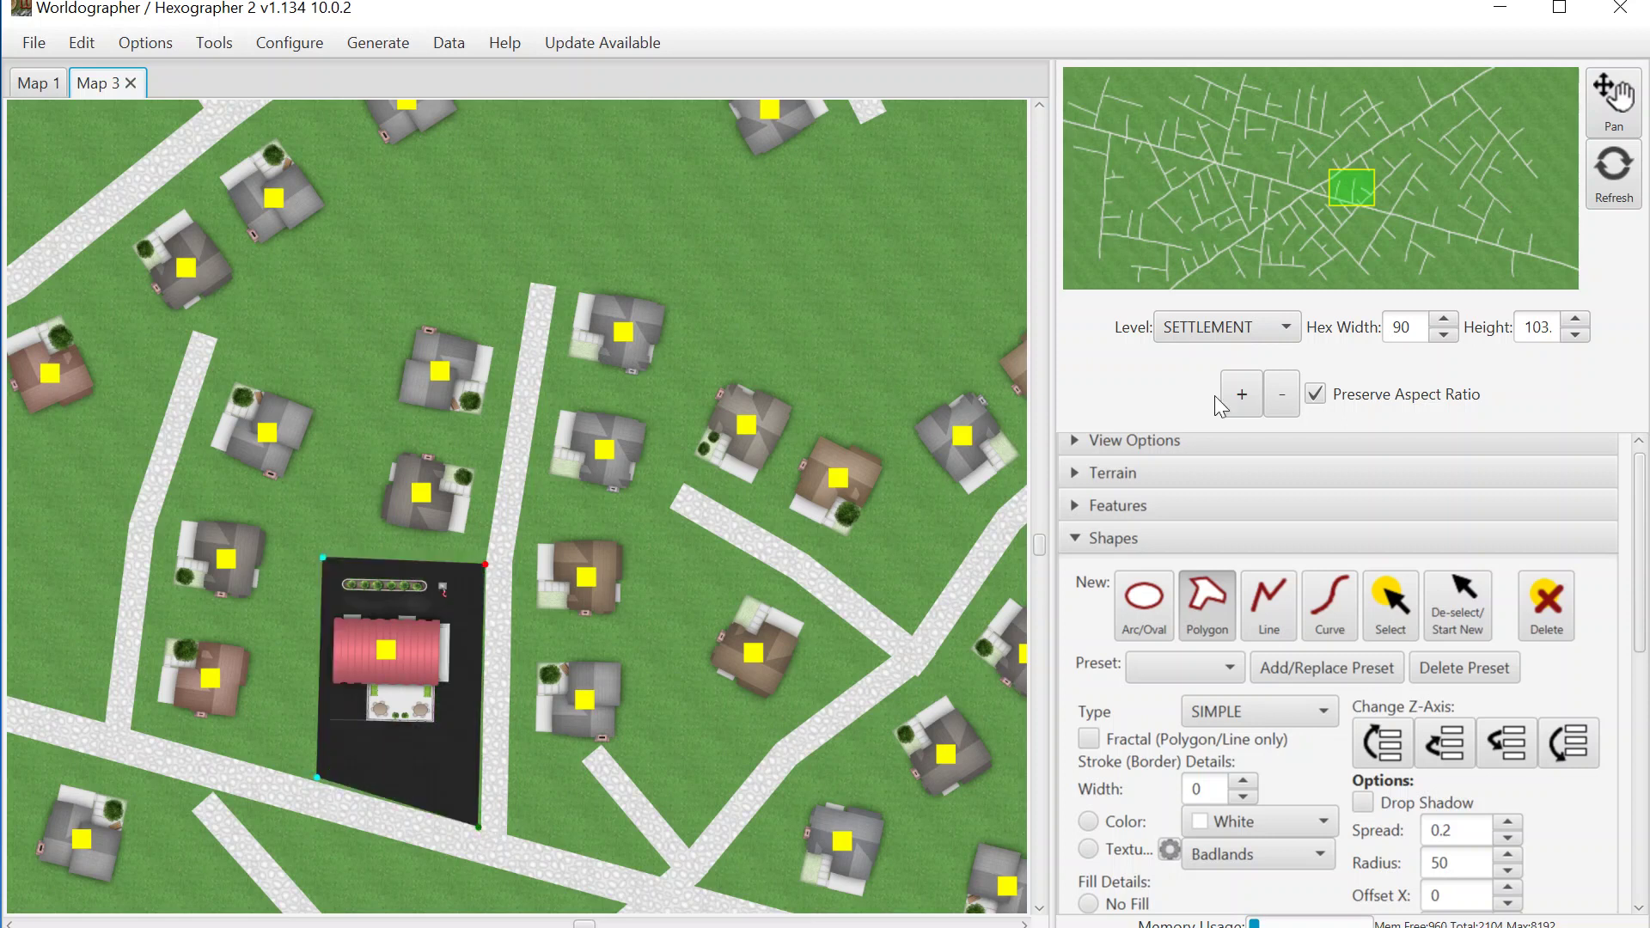
left_click(1437, 625)
Draw a four-sided blacktop lot around the large dark flat-roofed building, with its far side along the edge of the adjacent road.
left_click_drag(1343, 191, 1291, 116)
left_click(1289, 398)
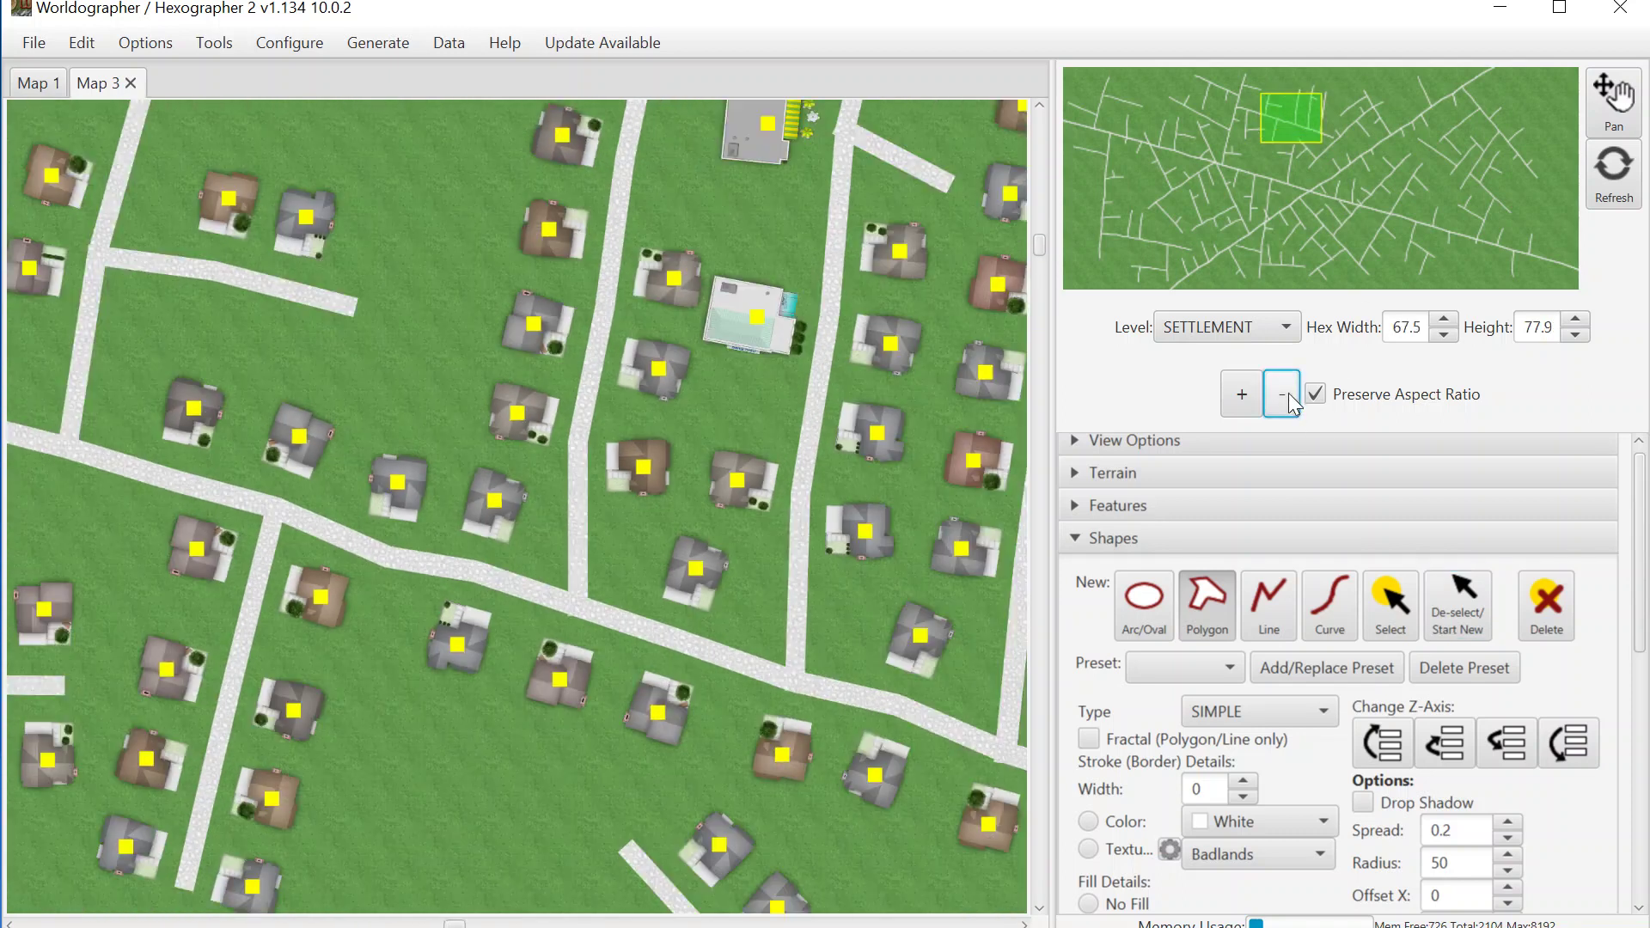
left_click(1289, 397)
left_click_drag(1279, 103, 1198, 196)
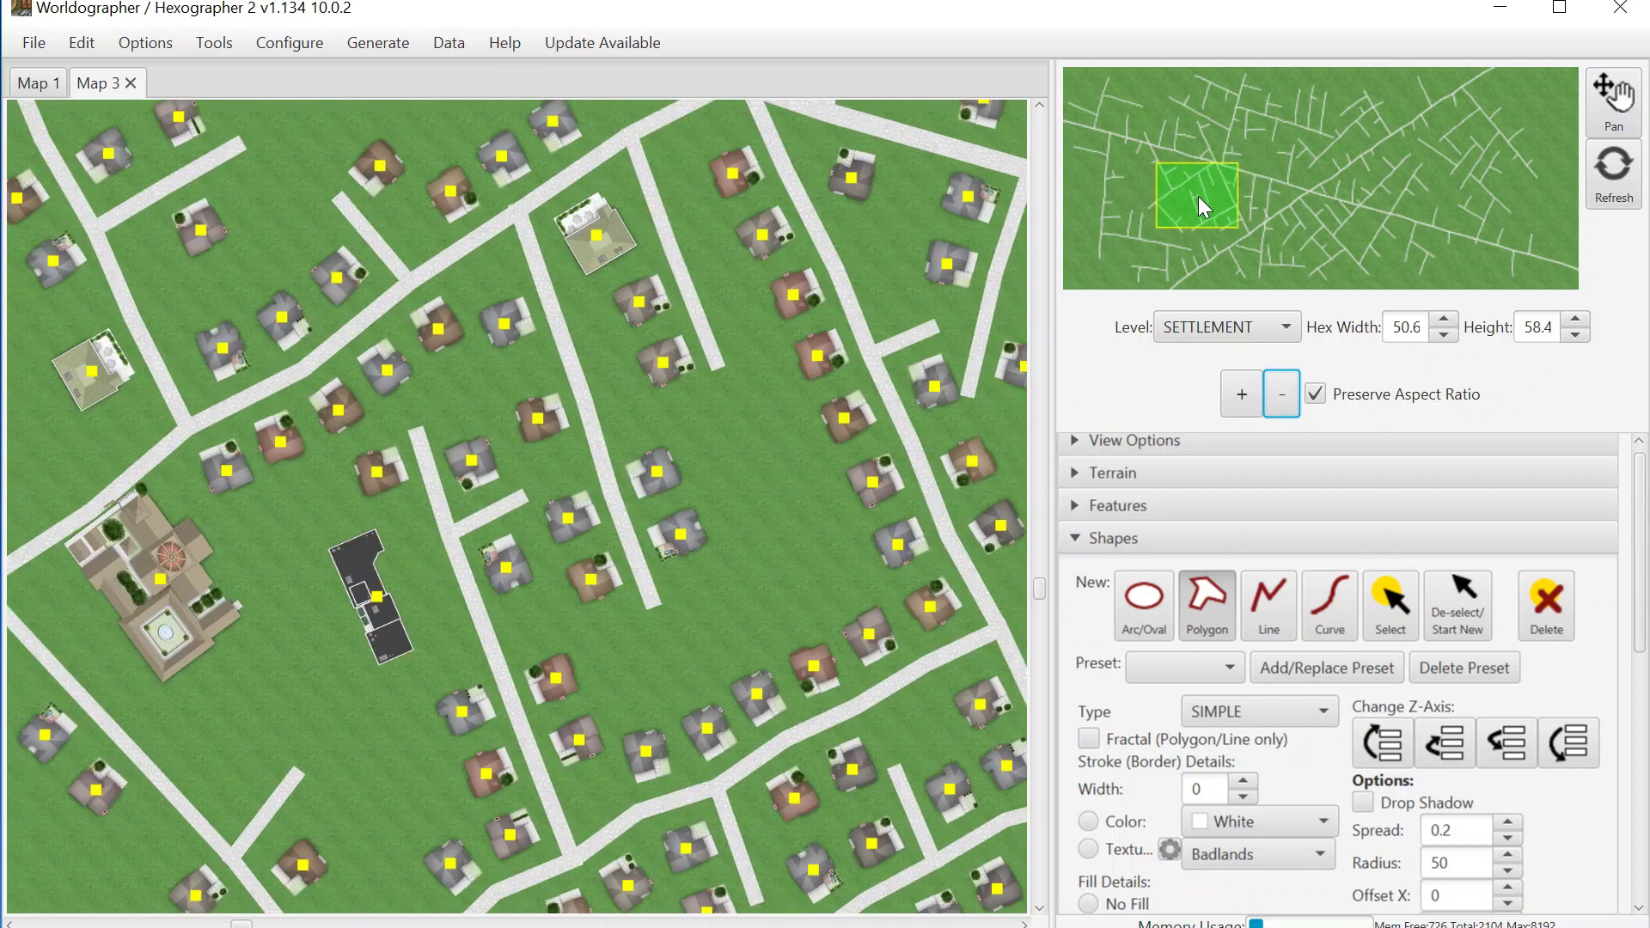
left_click(1243, 397)
left_click(1242, 397)
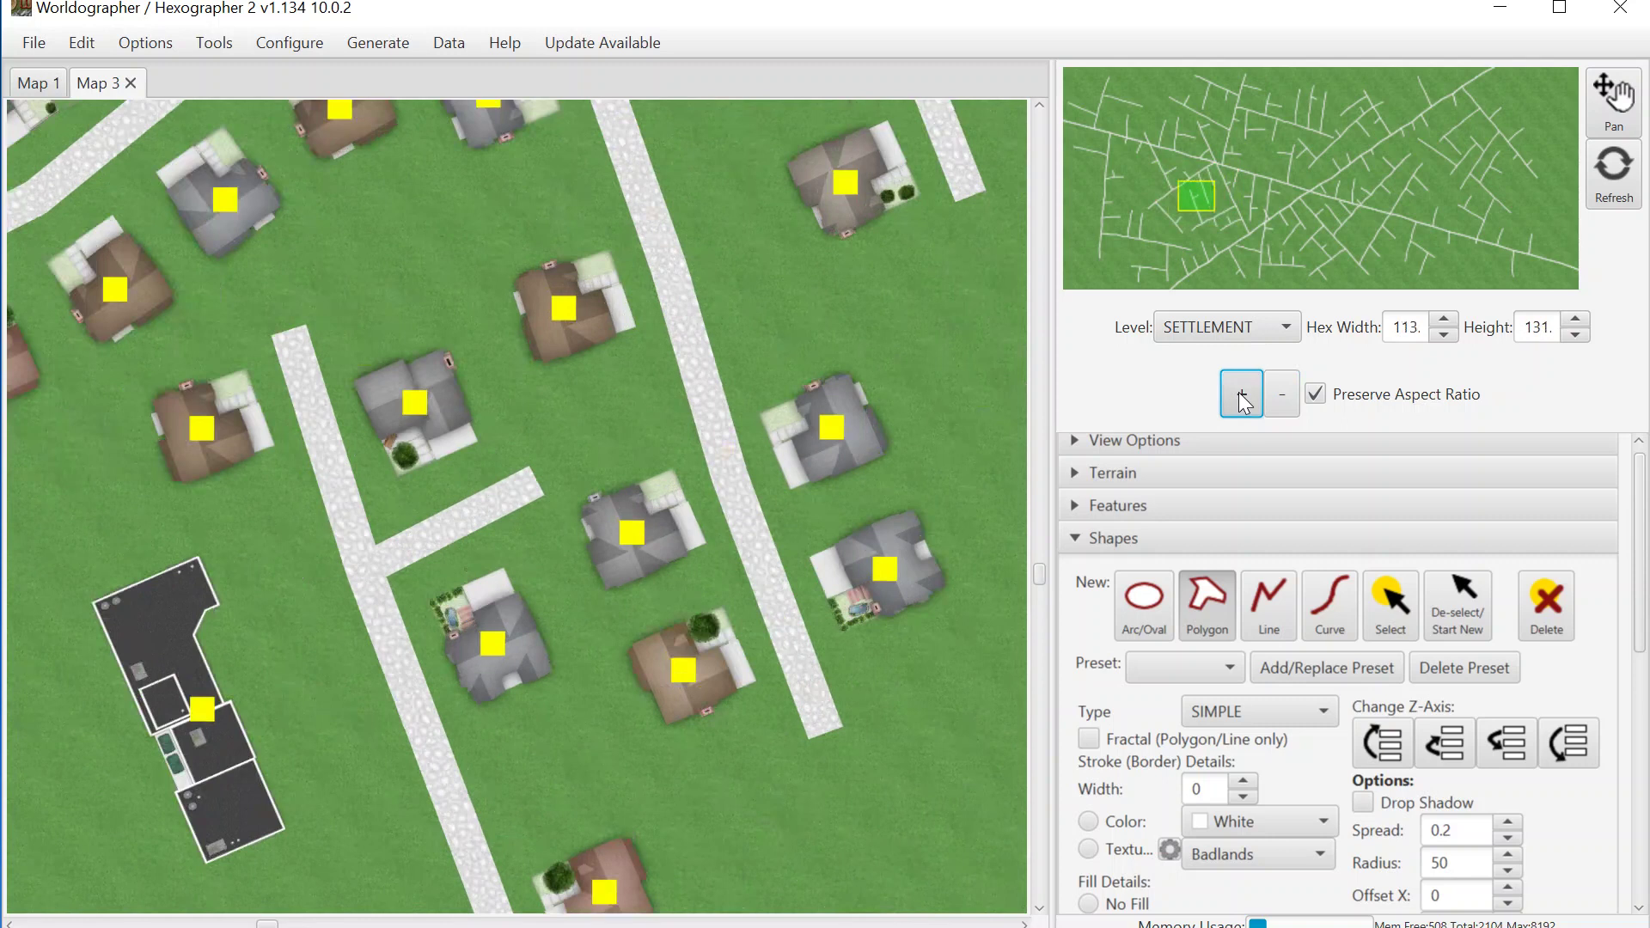
left_click_drag(1215, 196, 1183, 202)
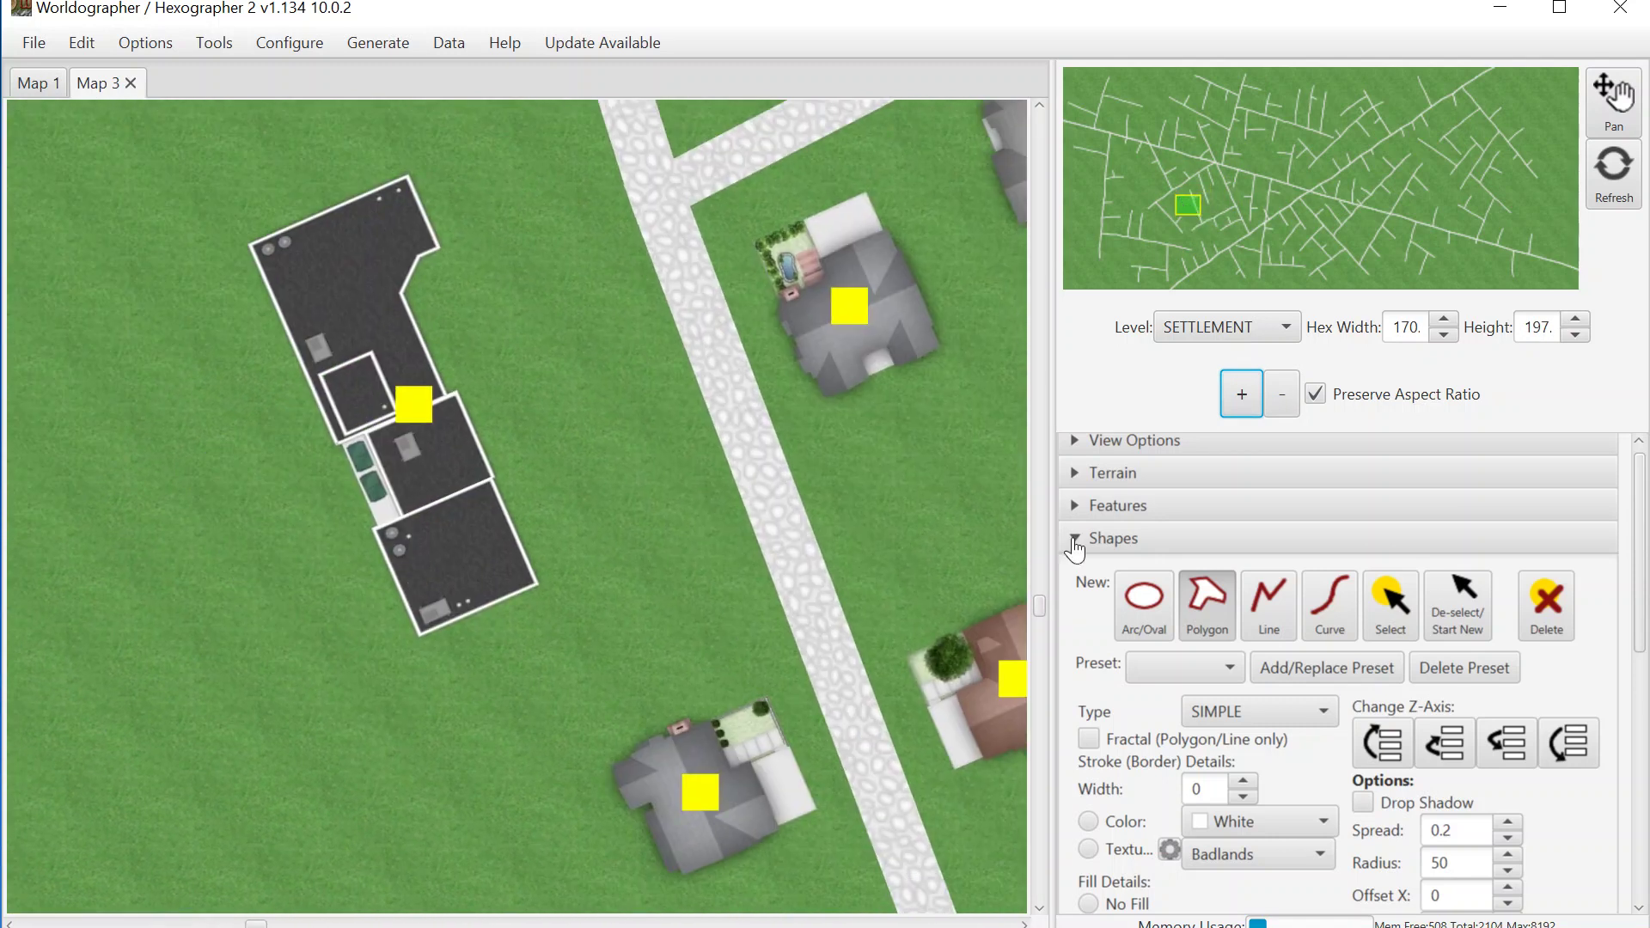
left_click(593, 101)
left_click(418, 661)
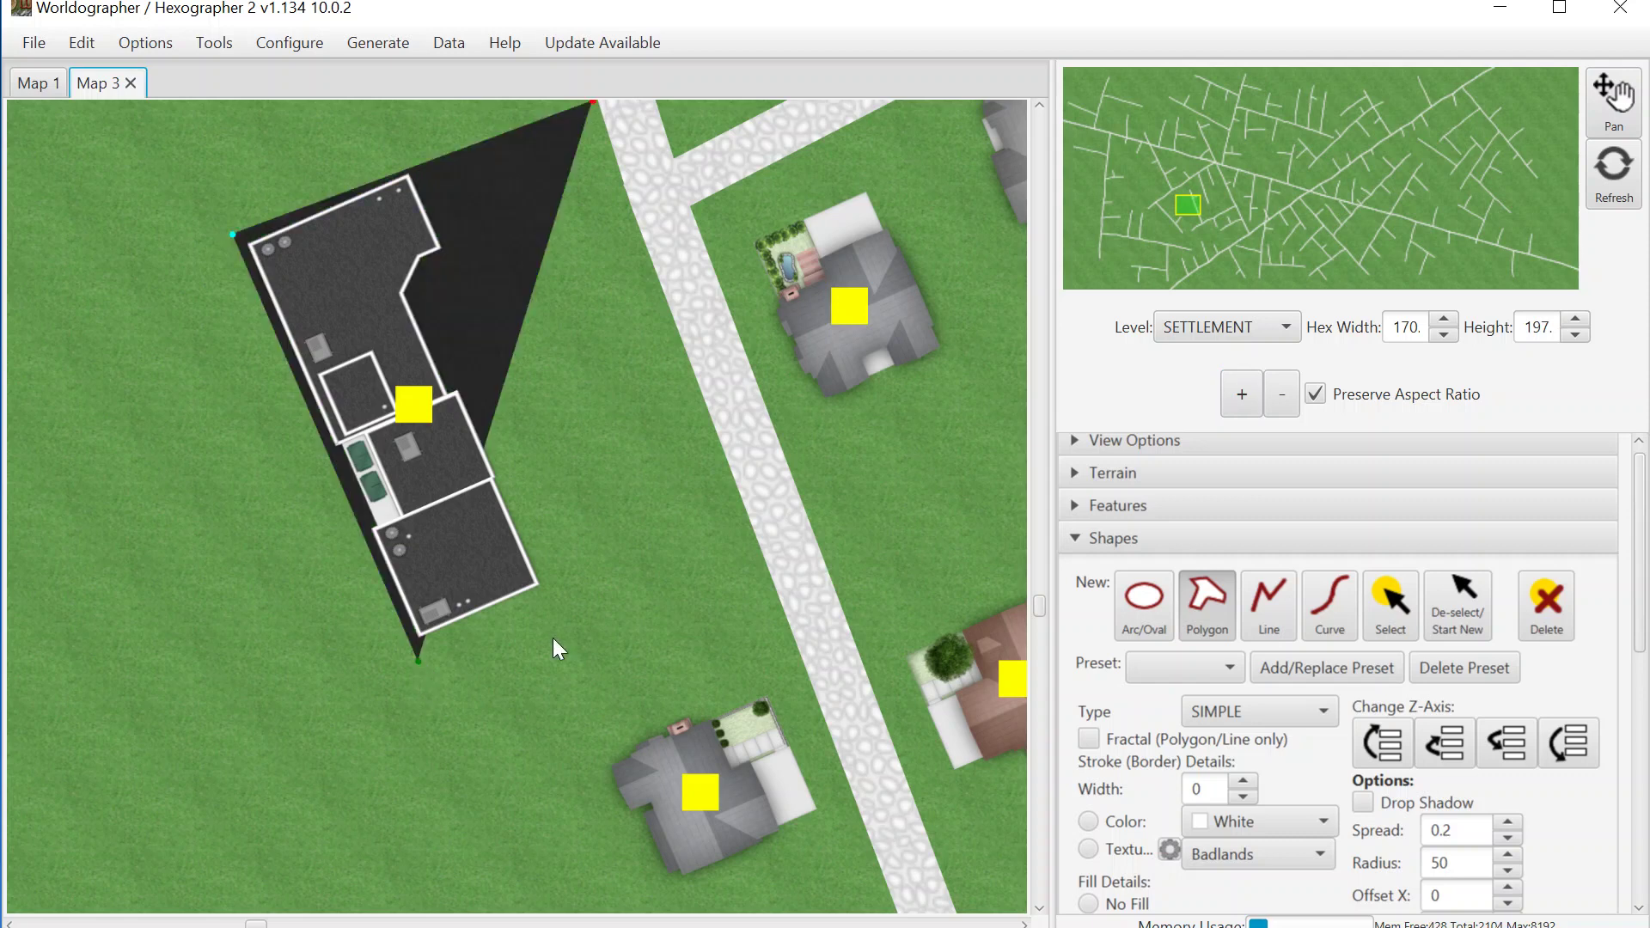
left_click(761, 567)
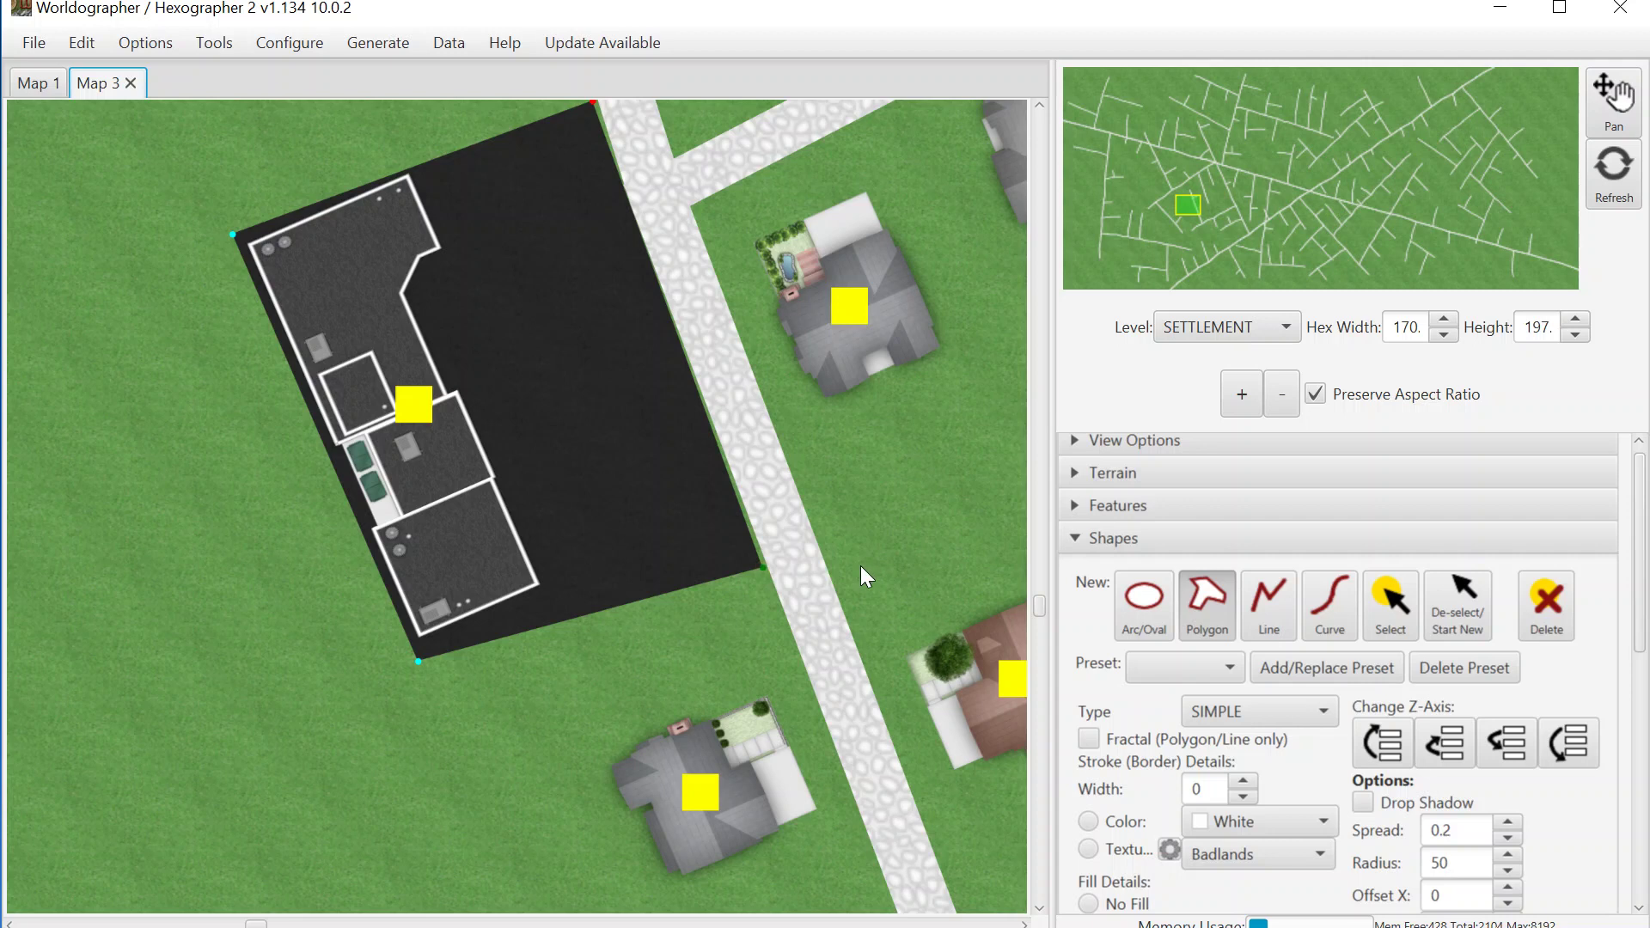
key("ctrl+z")
left_click(745, 539)
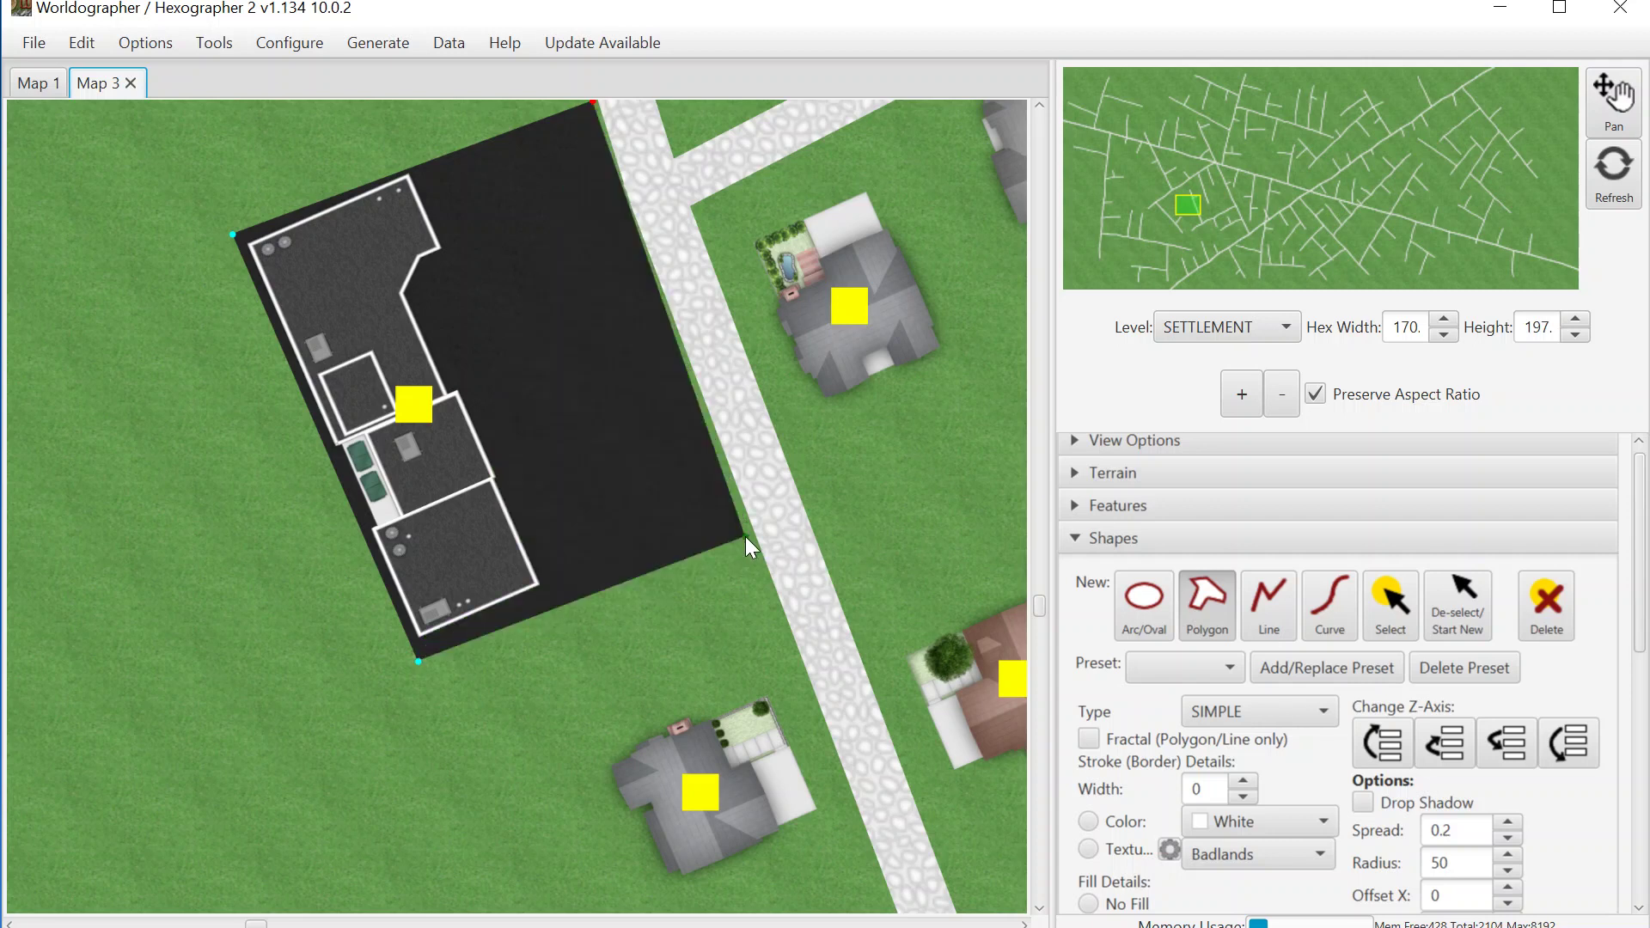
key("ctrl+z")
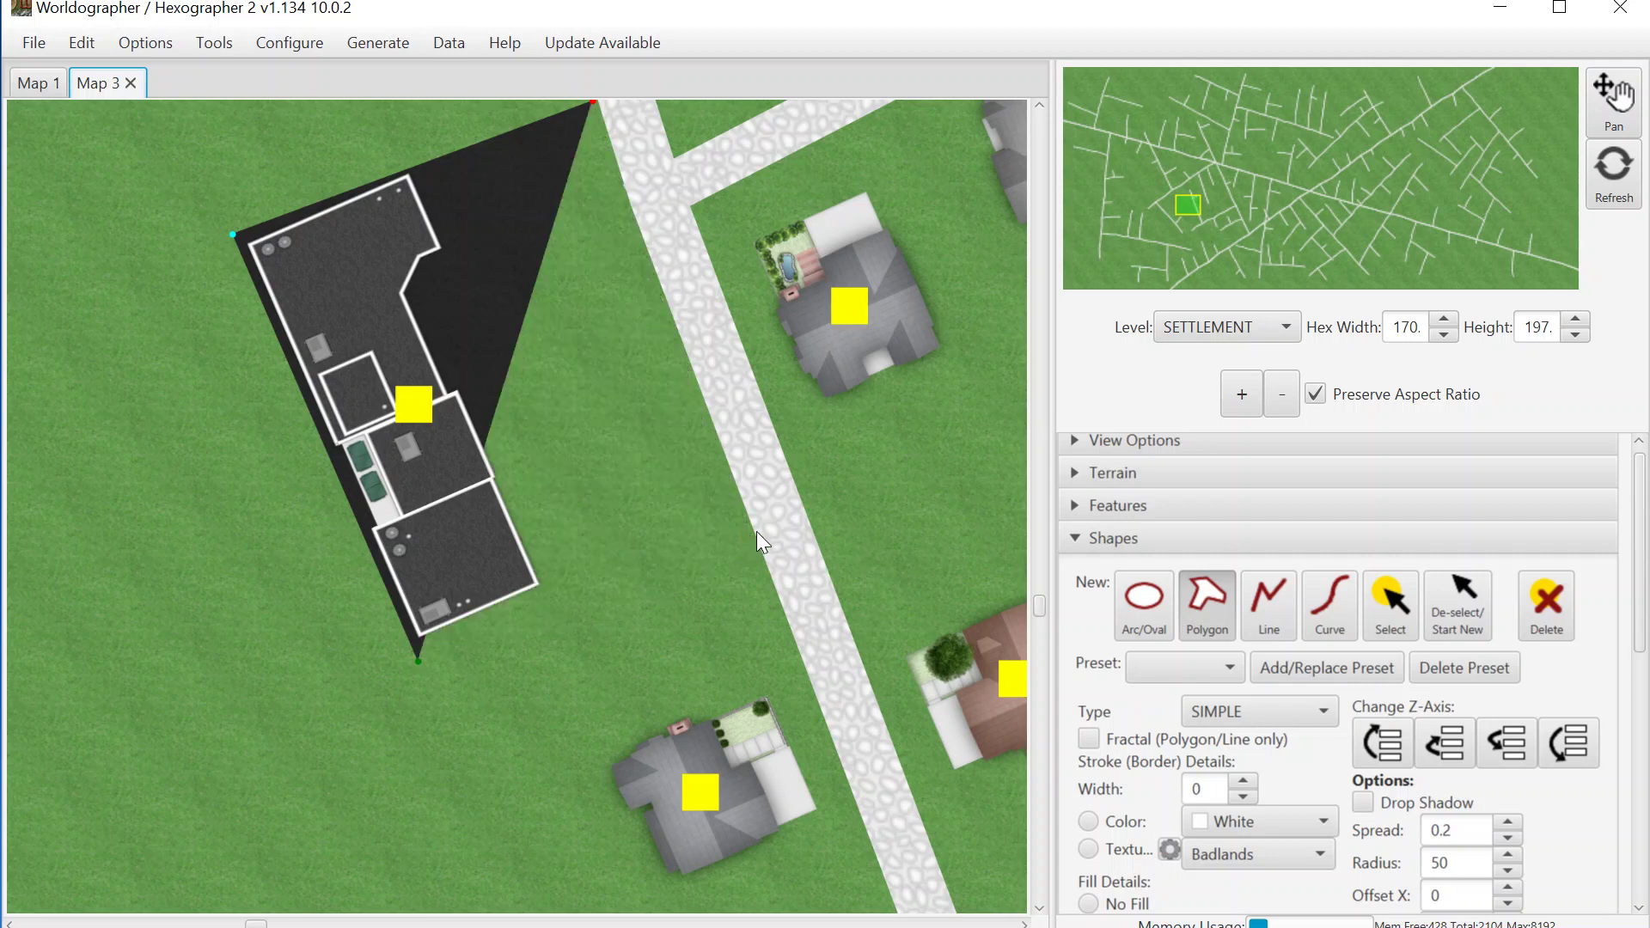
left_click(756, 532)
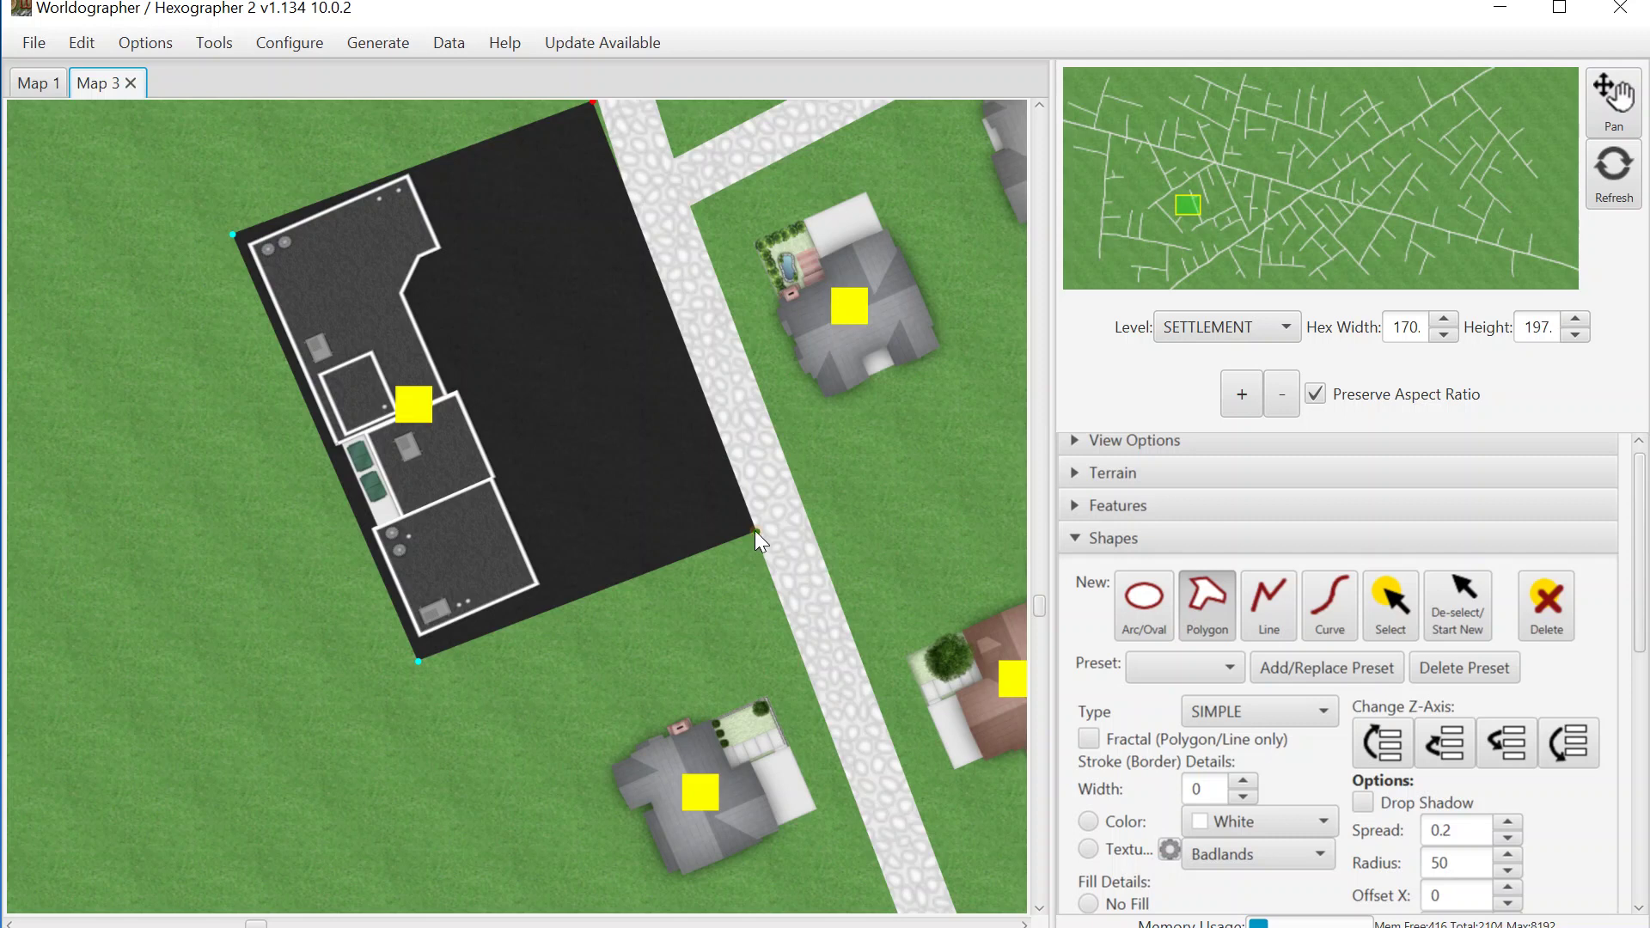
key("ctrl+z")
left_click(748, 531)
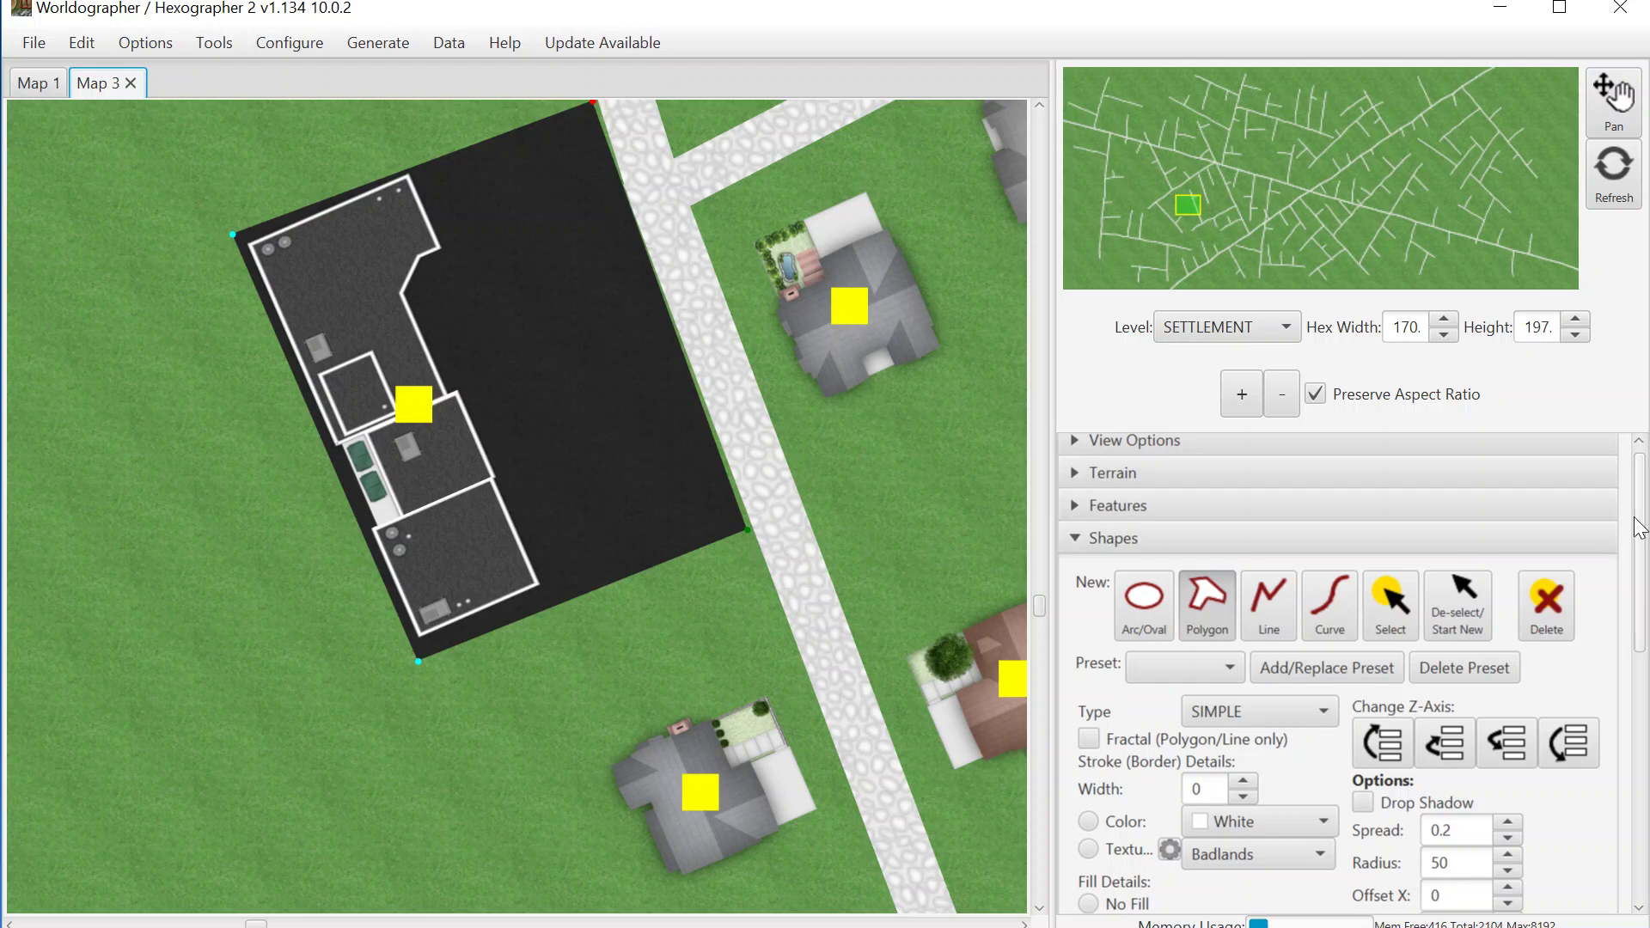
Hide the map notes, show them again with the filter "strip", then change the note filter to "cafe".
scroll(1642, 456, "up", 1)
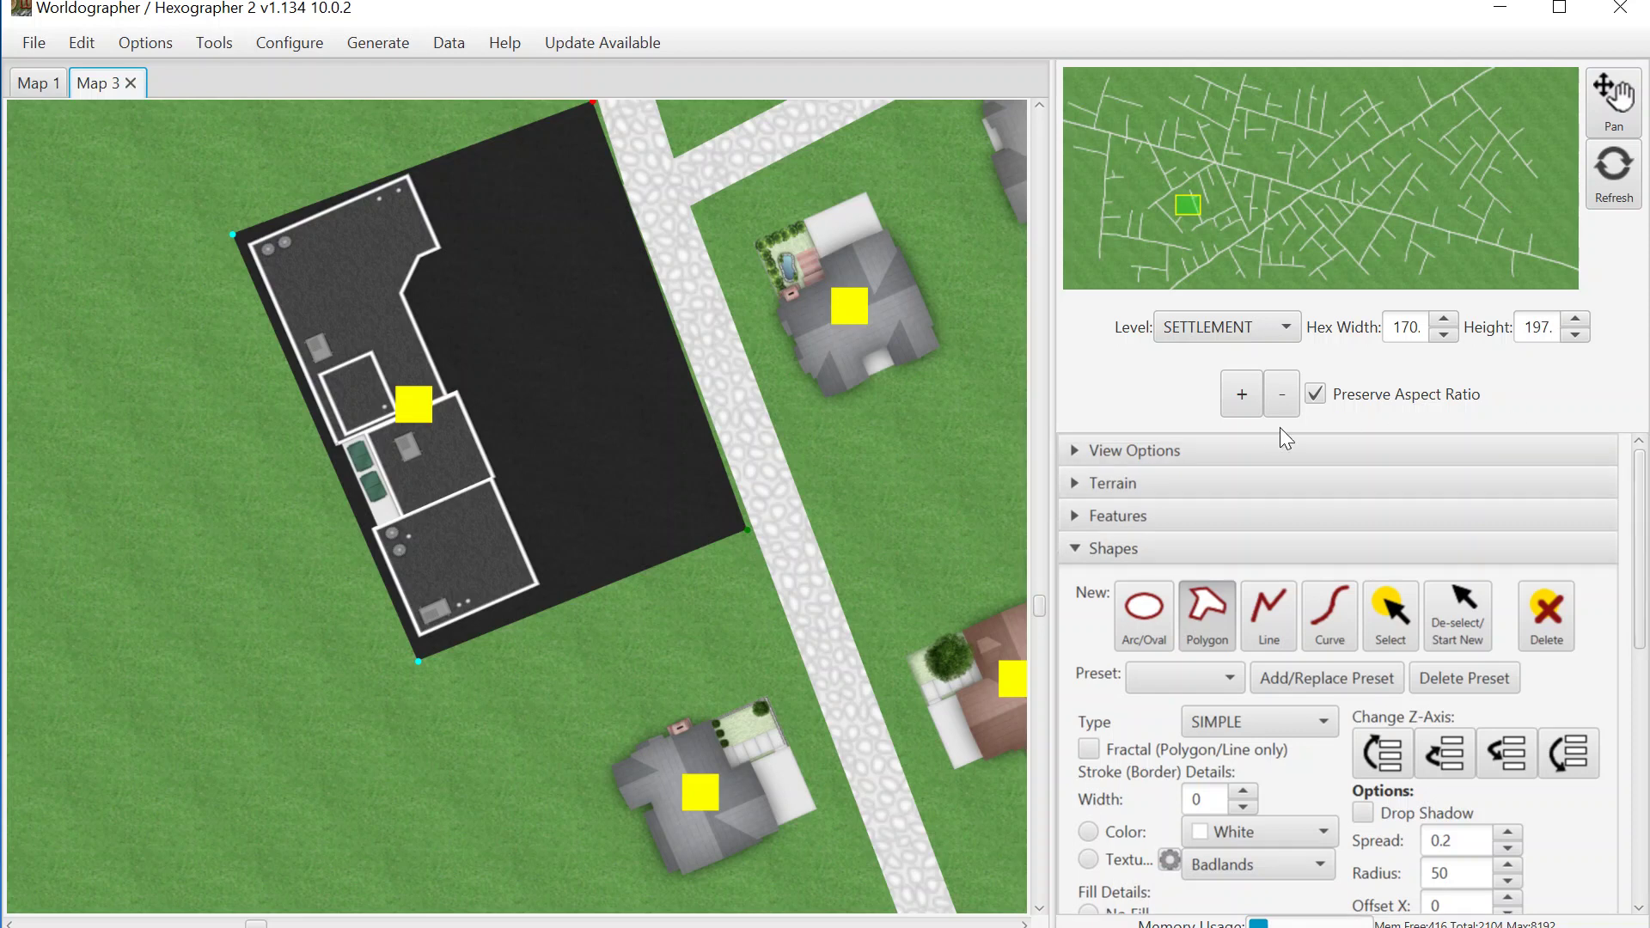
left_click(1278, 449)
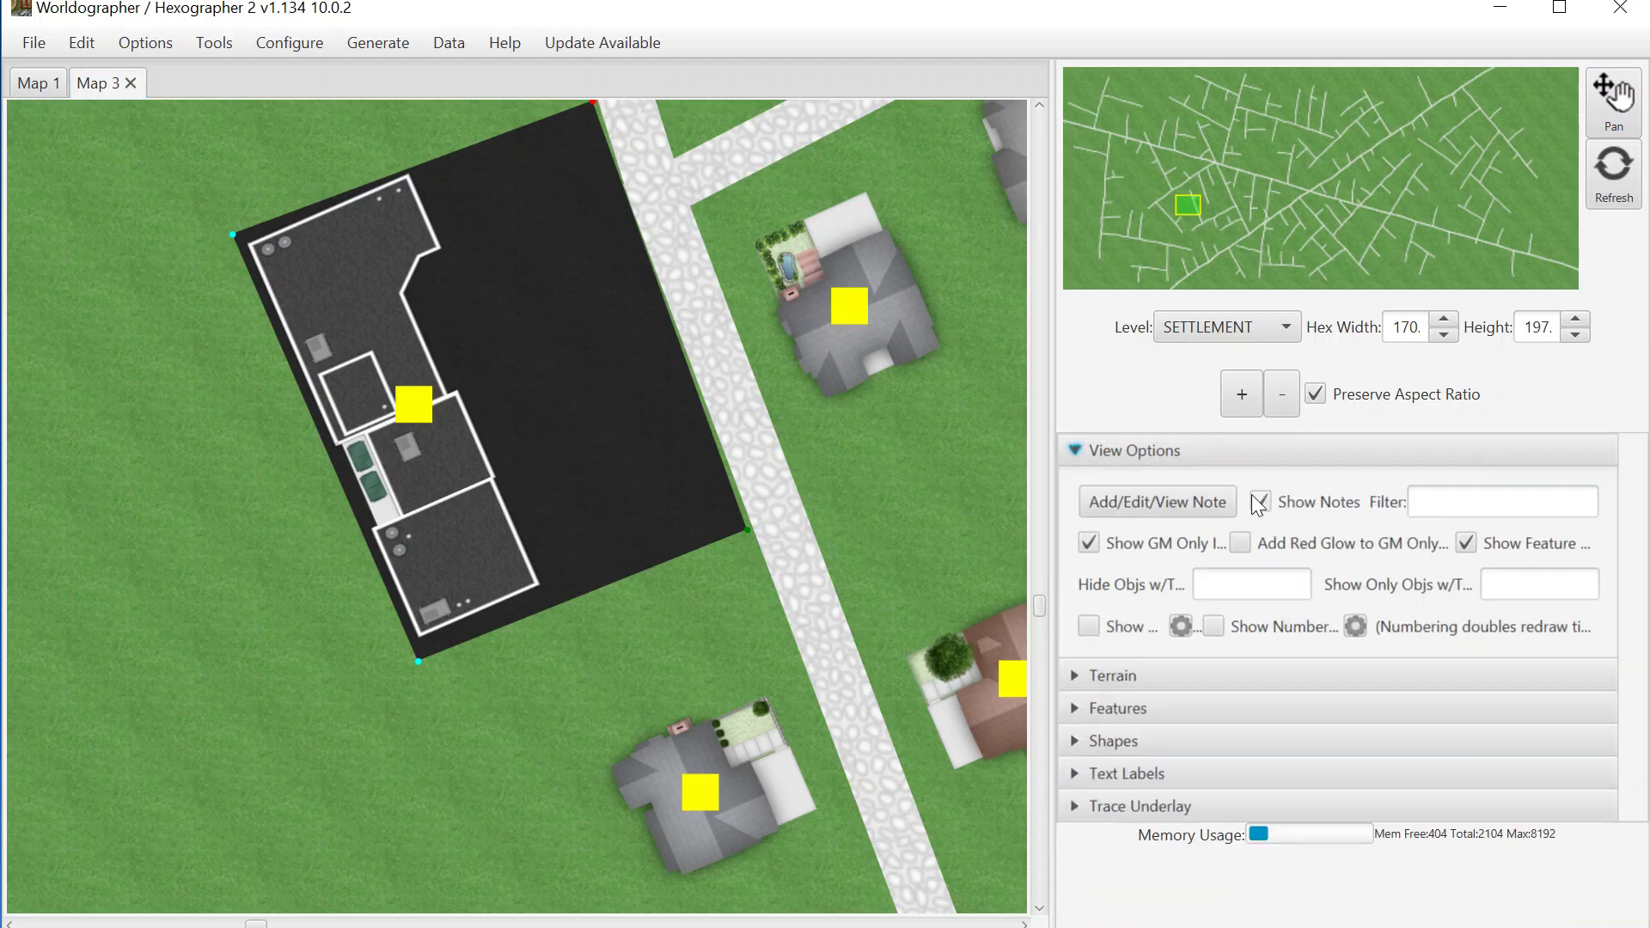
left_click(1260, 501)
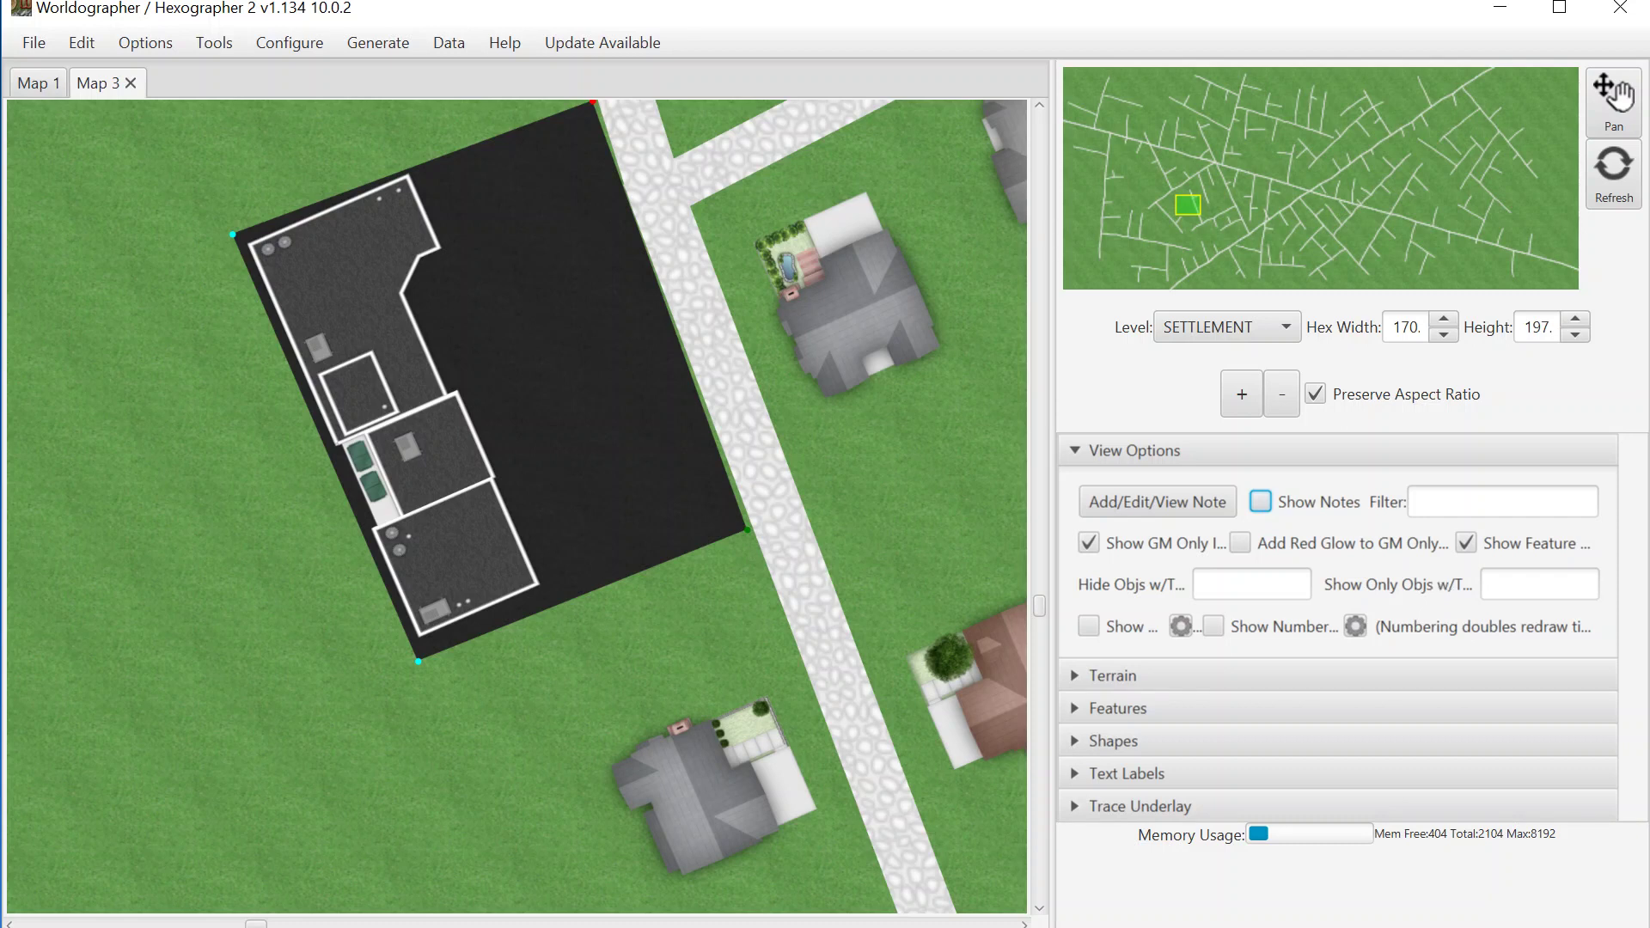
left_click(1502, 501)
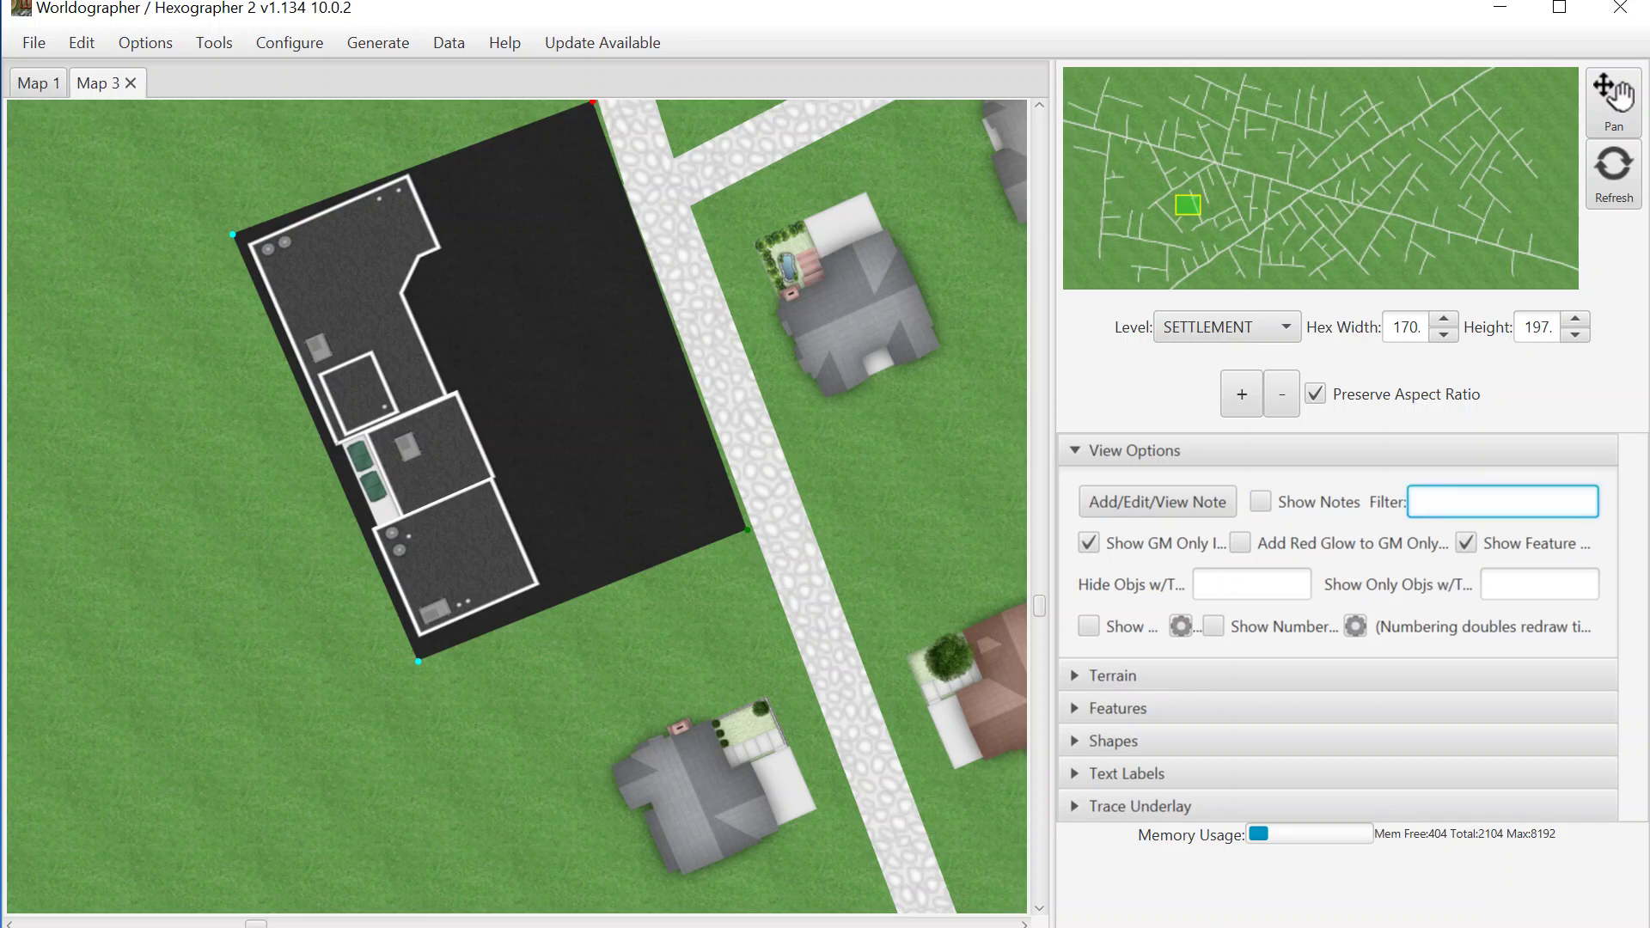
type("strip")
left_click(1260, 502)
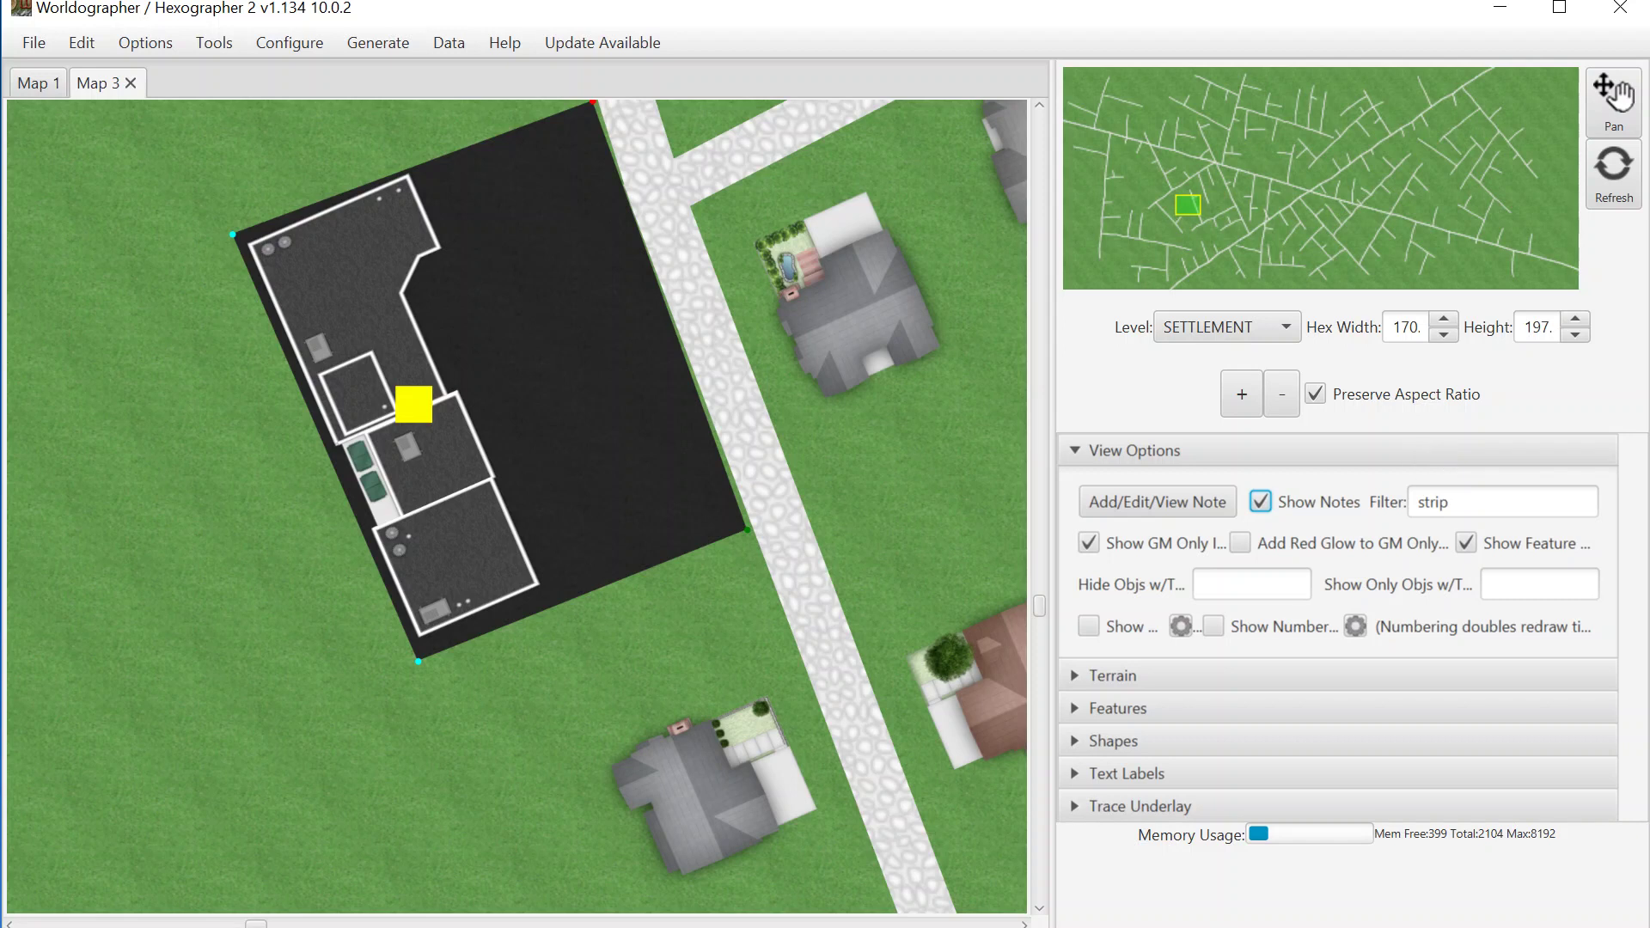
double_click(1433, 502)
type("cafe")
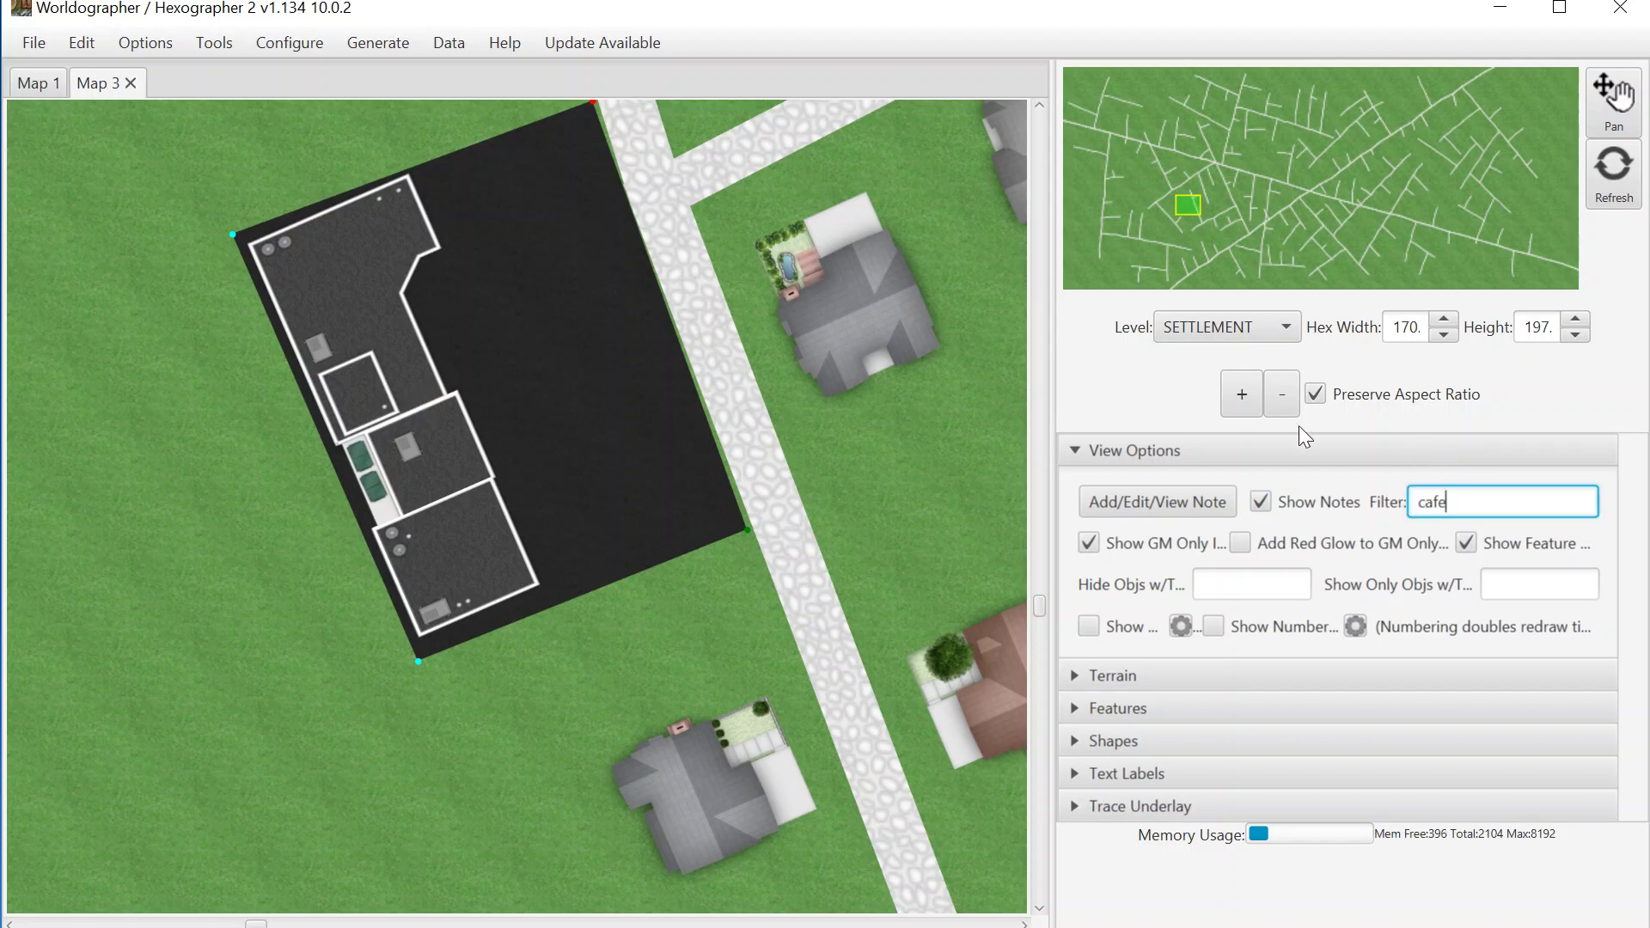
Open the note of the cafe northwest of the large dark flat-roofed building, with the surrounding streets in view.
left_click(1283, 405)
left_click(1282, 405)
left_click(1282, 405)
left_click(1282, 405)
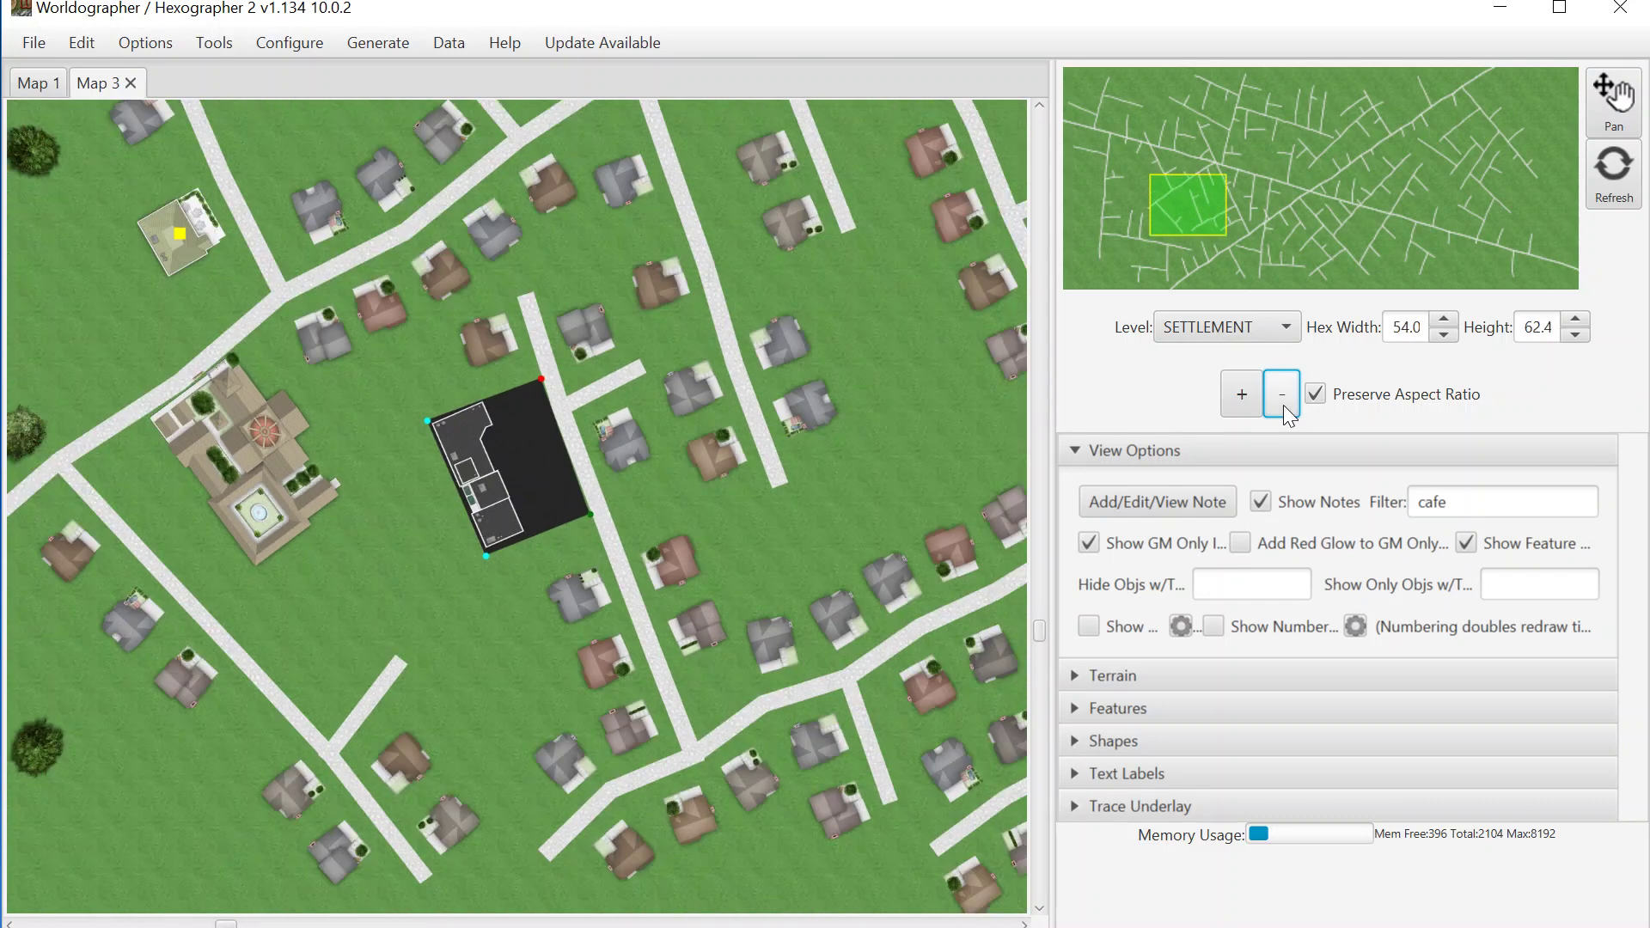
left_click(1282, 405)
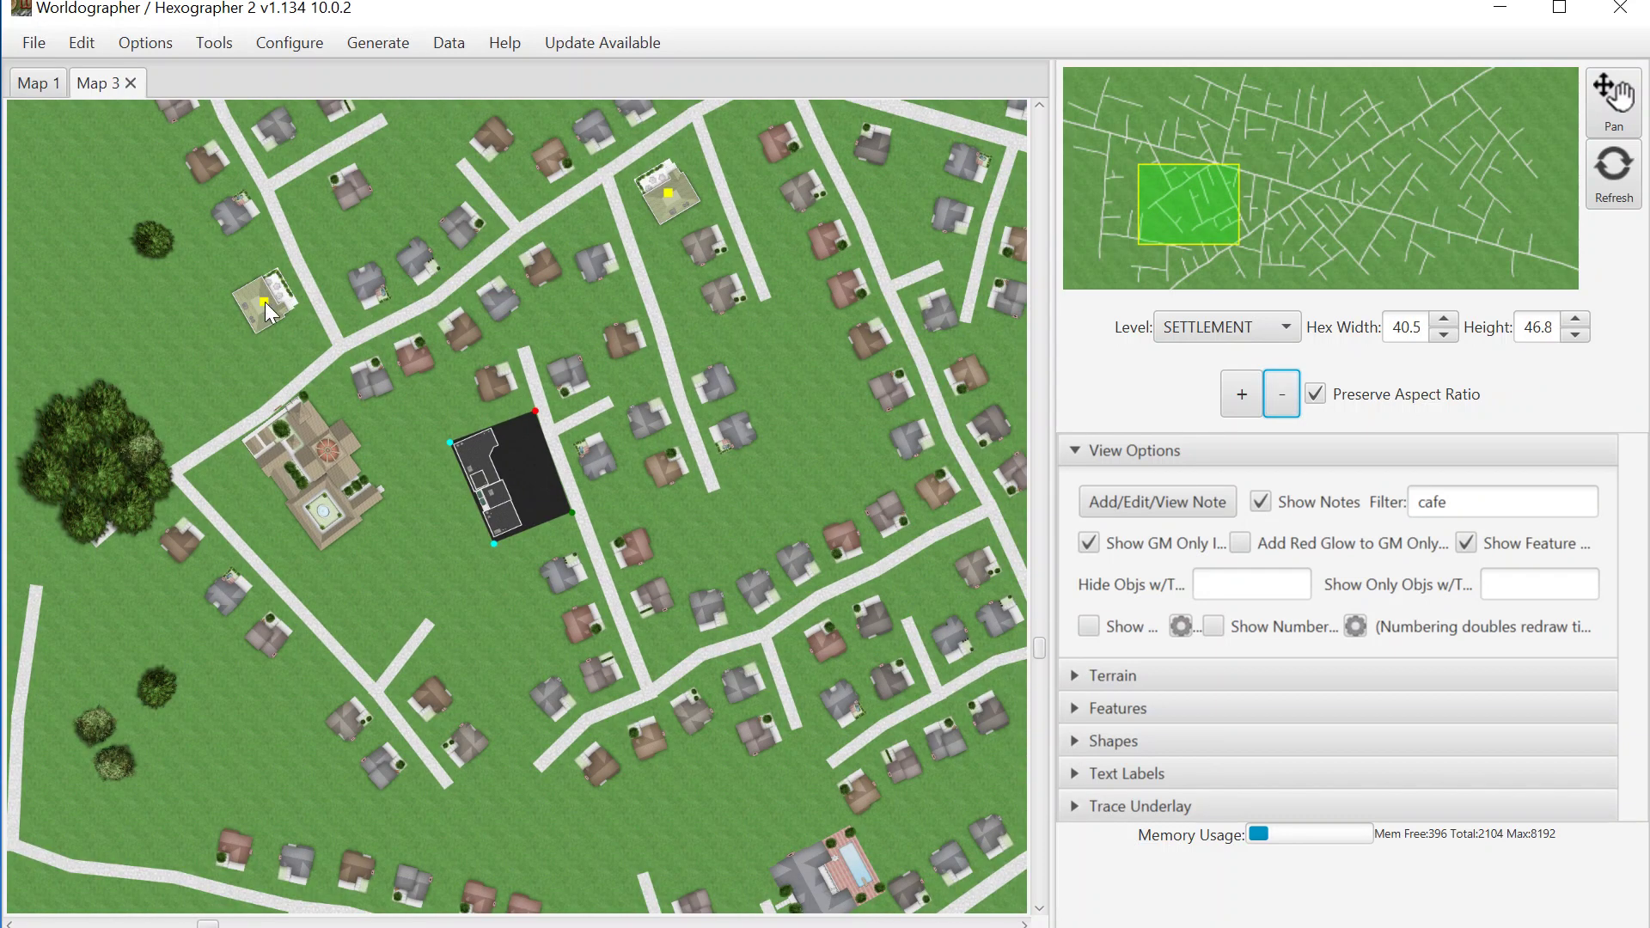
left_click(1125, 500)
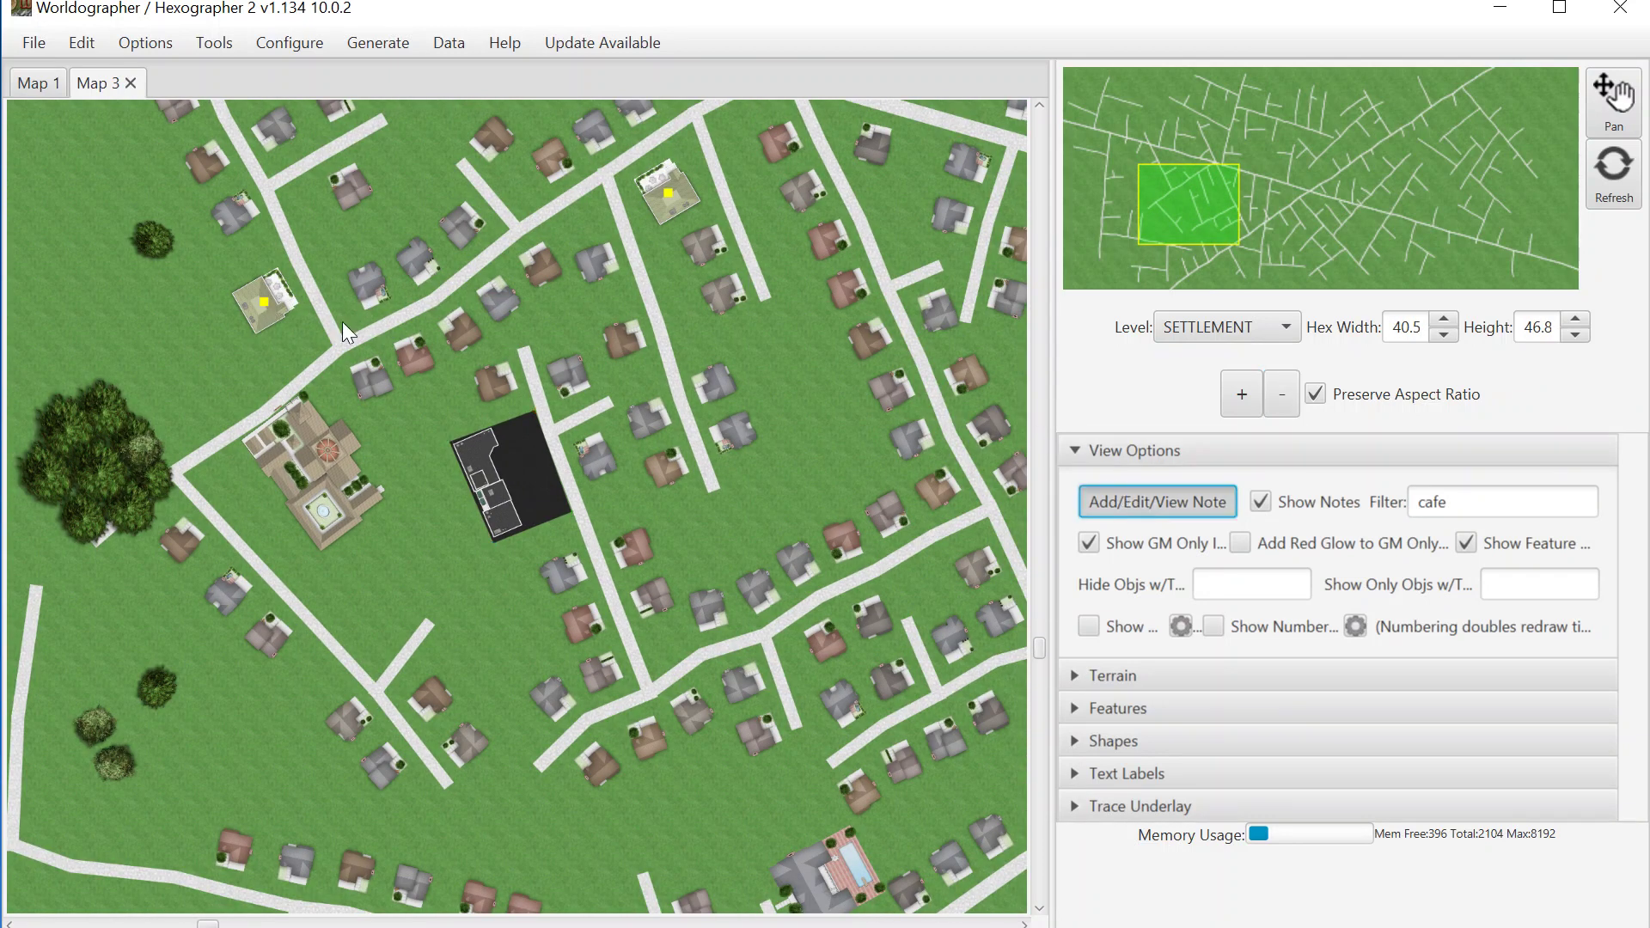
left_click(264, 303)
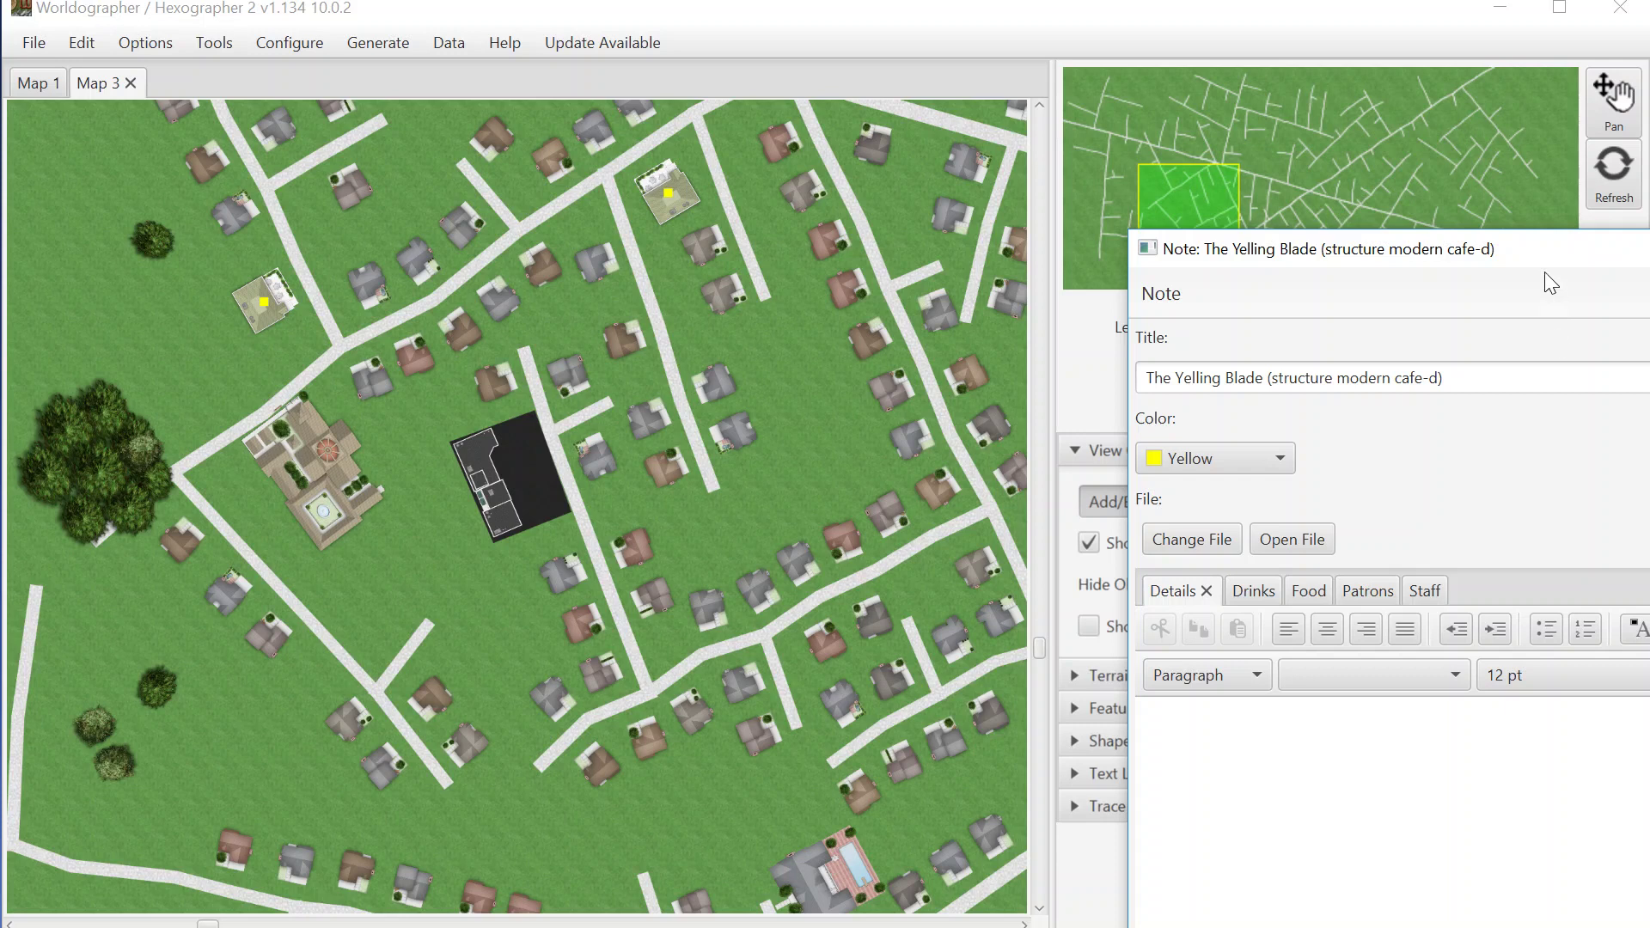
left_click_drag(1547, 268, 799, 81)
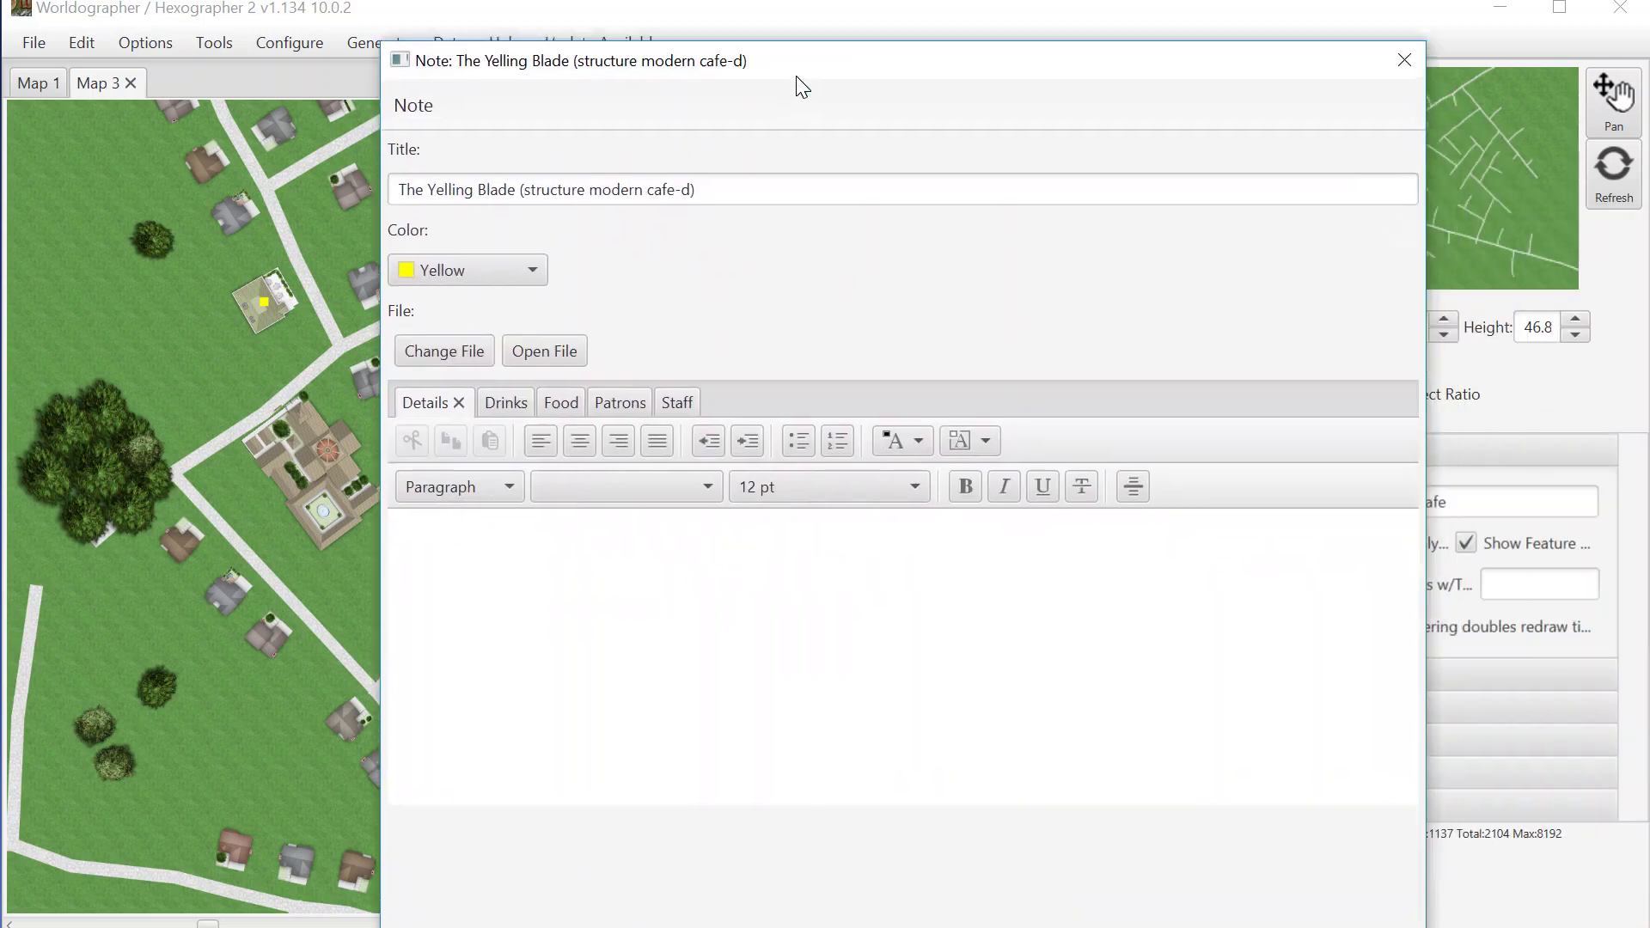
Review the cafe note's drinks, food, patrons, staff, details and title, then close the note.
left_click(510, 397)
left_click(563, 402)
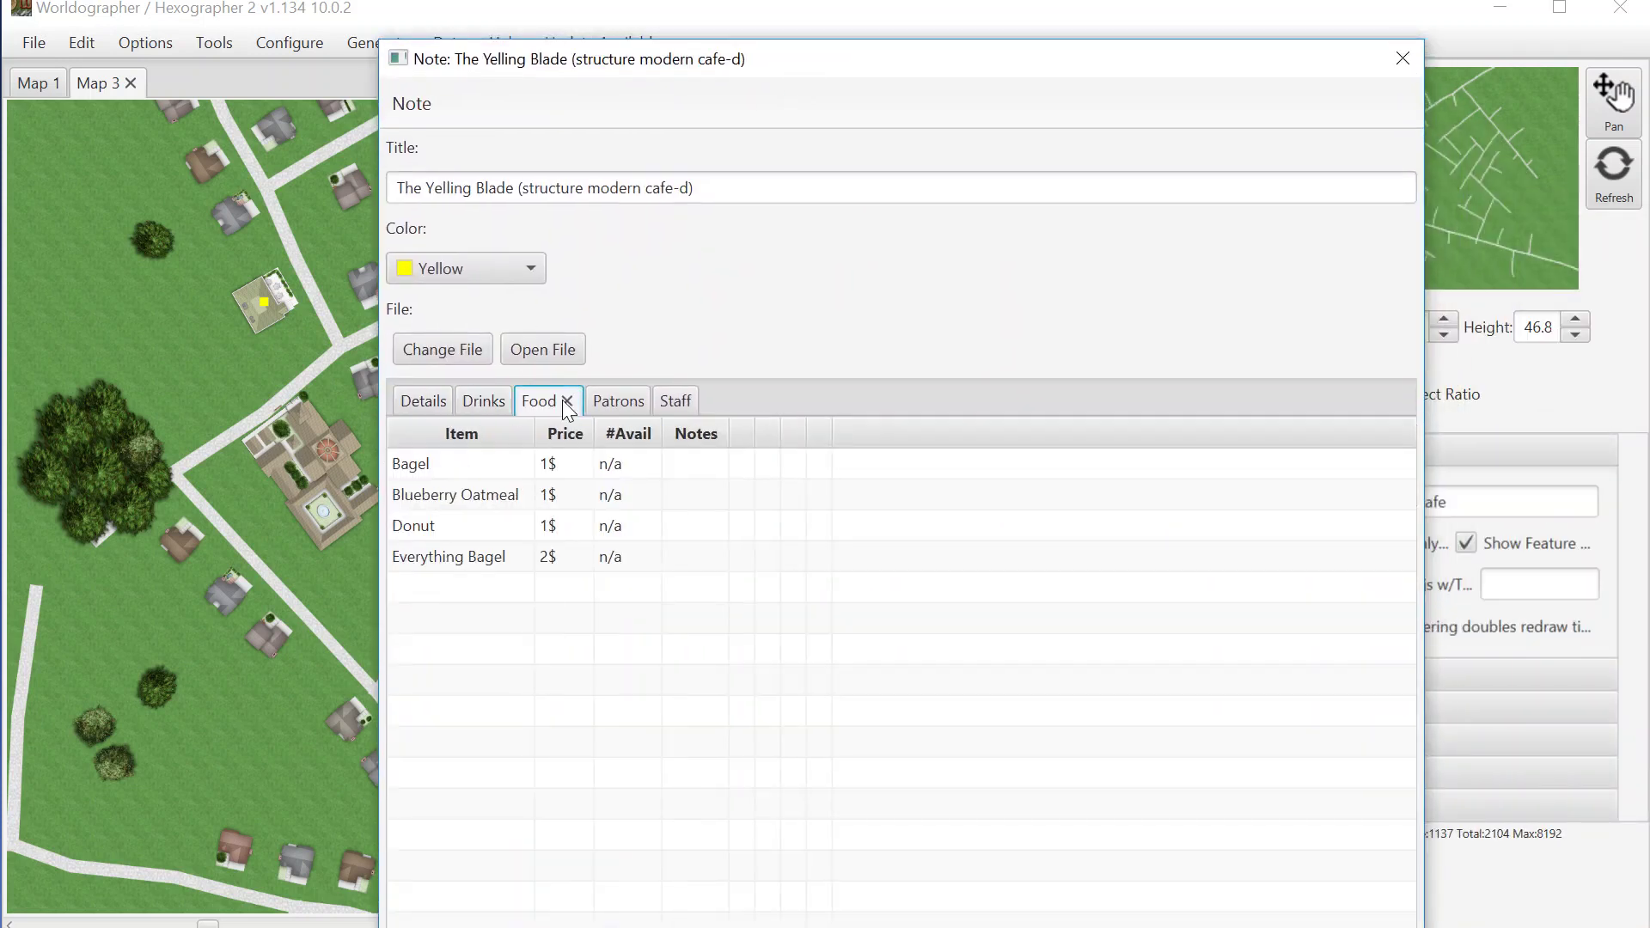
left_click(619, 402)
left_click(674, 401)
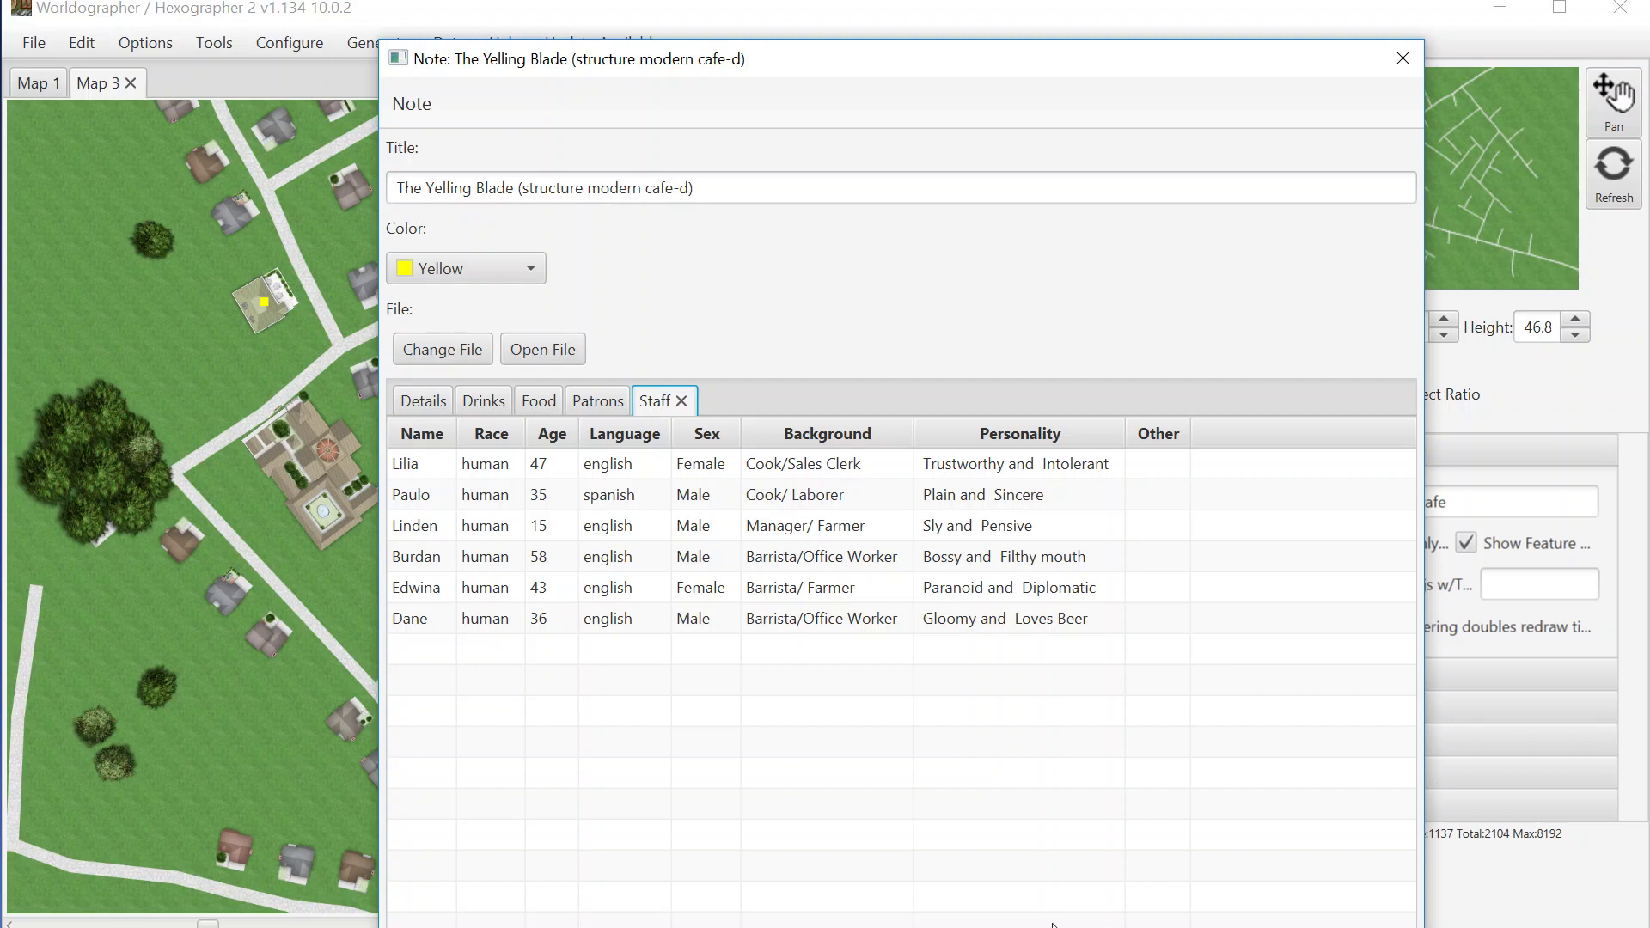
left_click(416, 404)
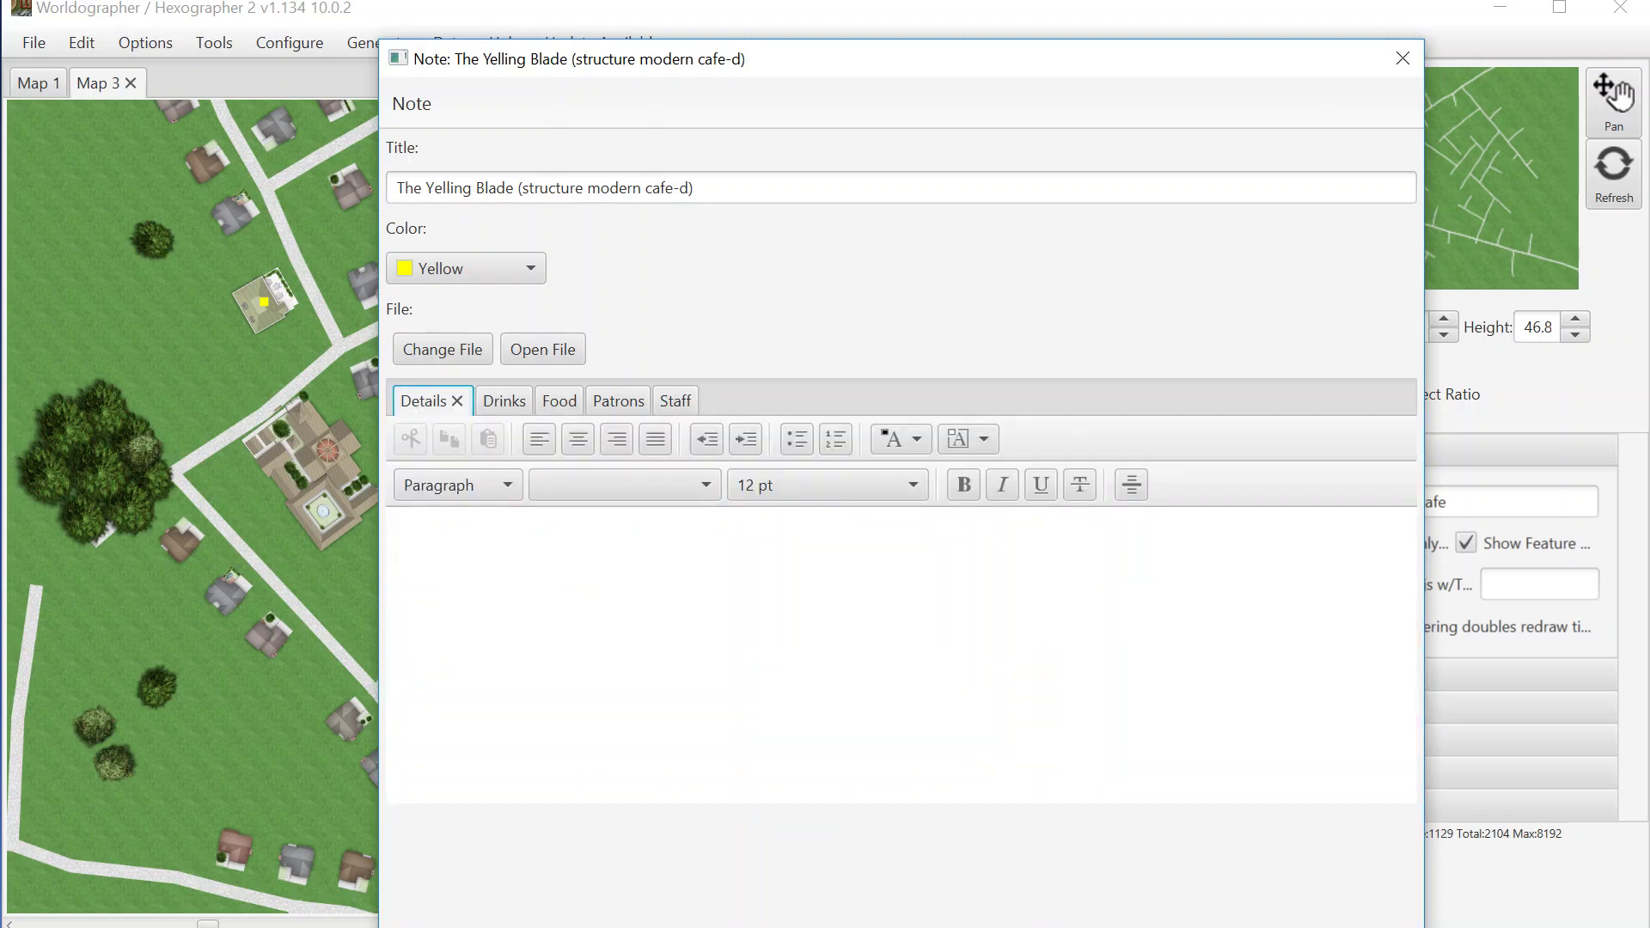
left_click_drag(395, 187, 506, 187)
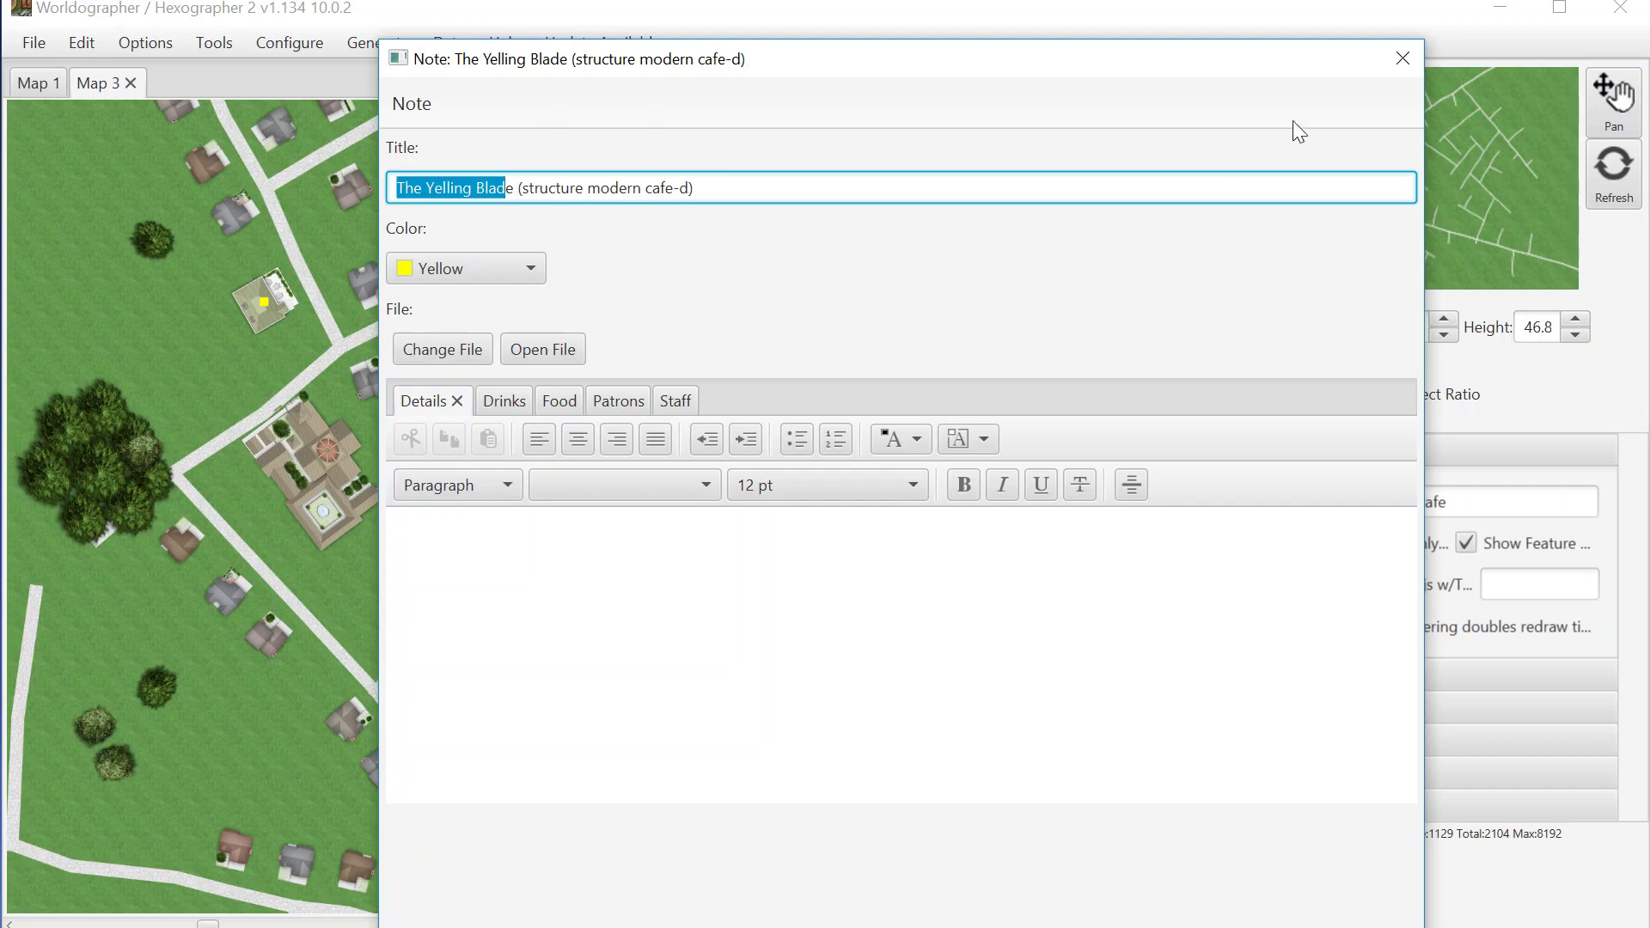
left_click(1402, 58)
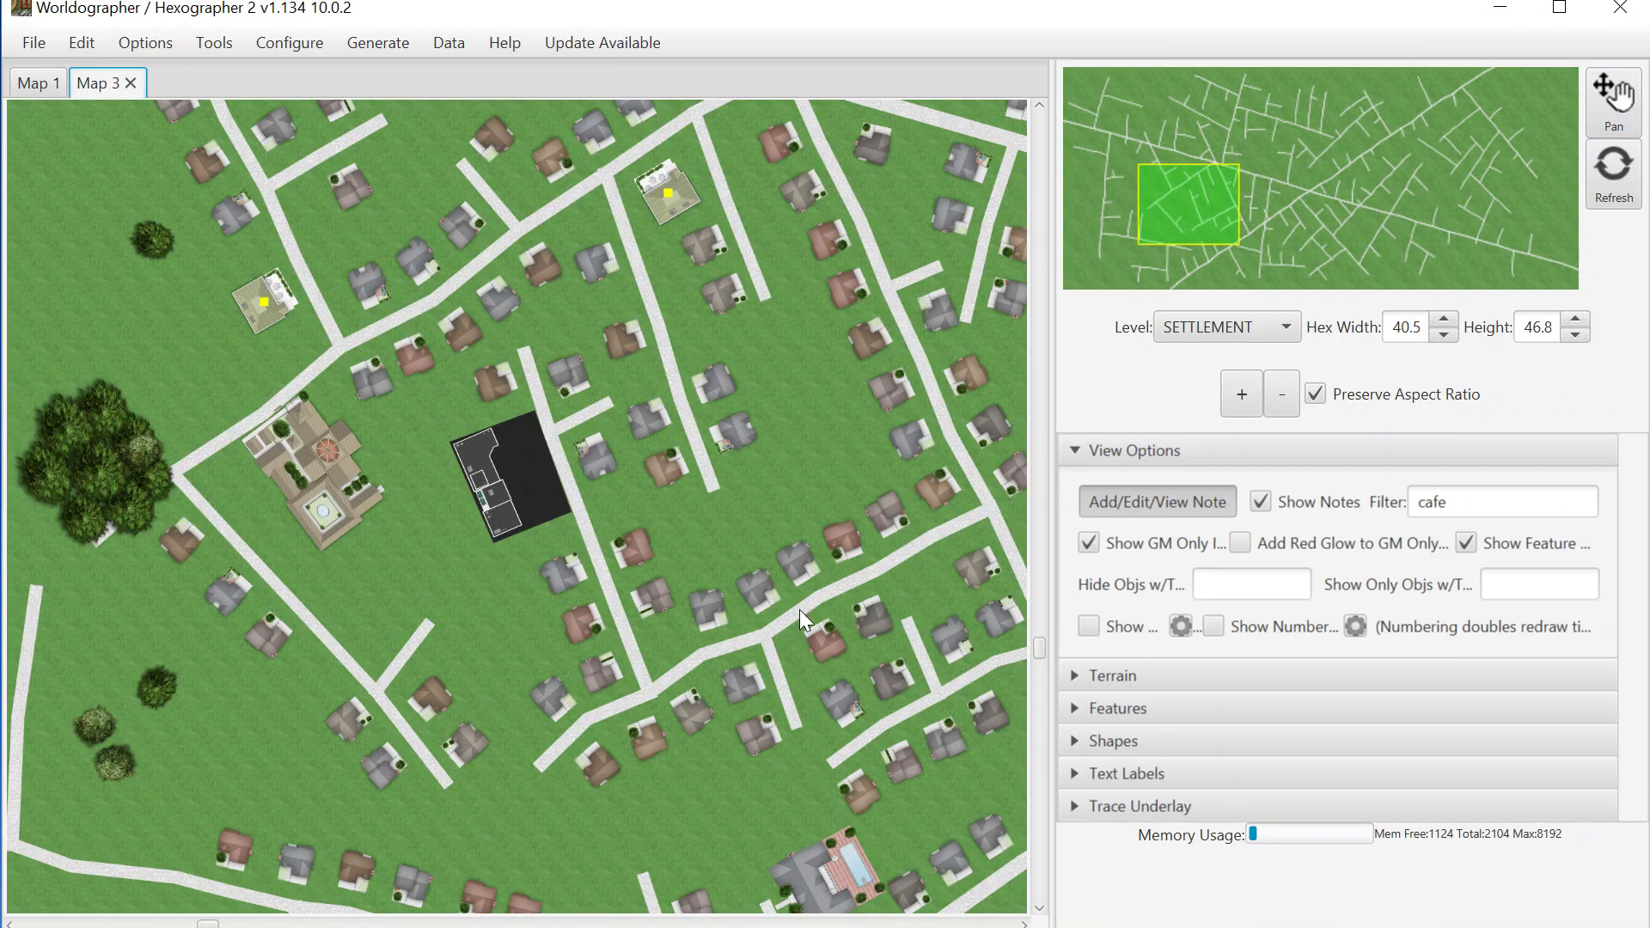
Inspect the options for generating a settlement coast and for generating streets, leaving both without generating anything.
left_click(373, 48)
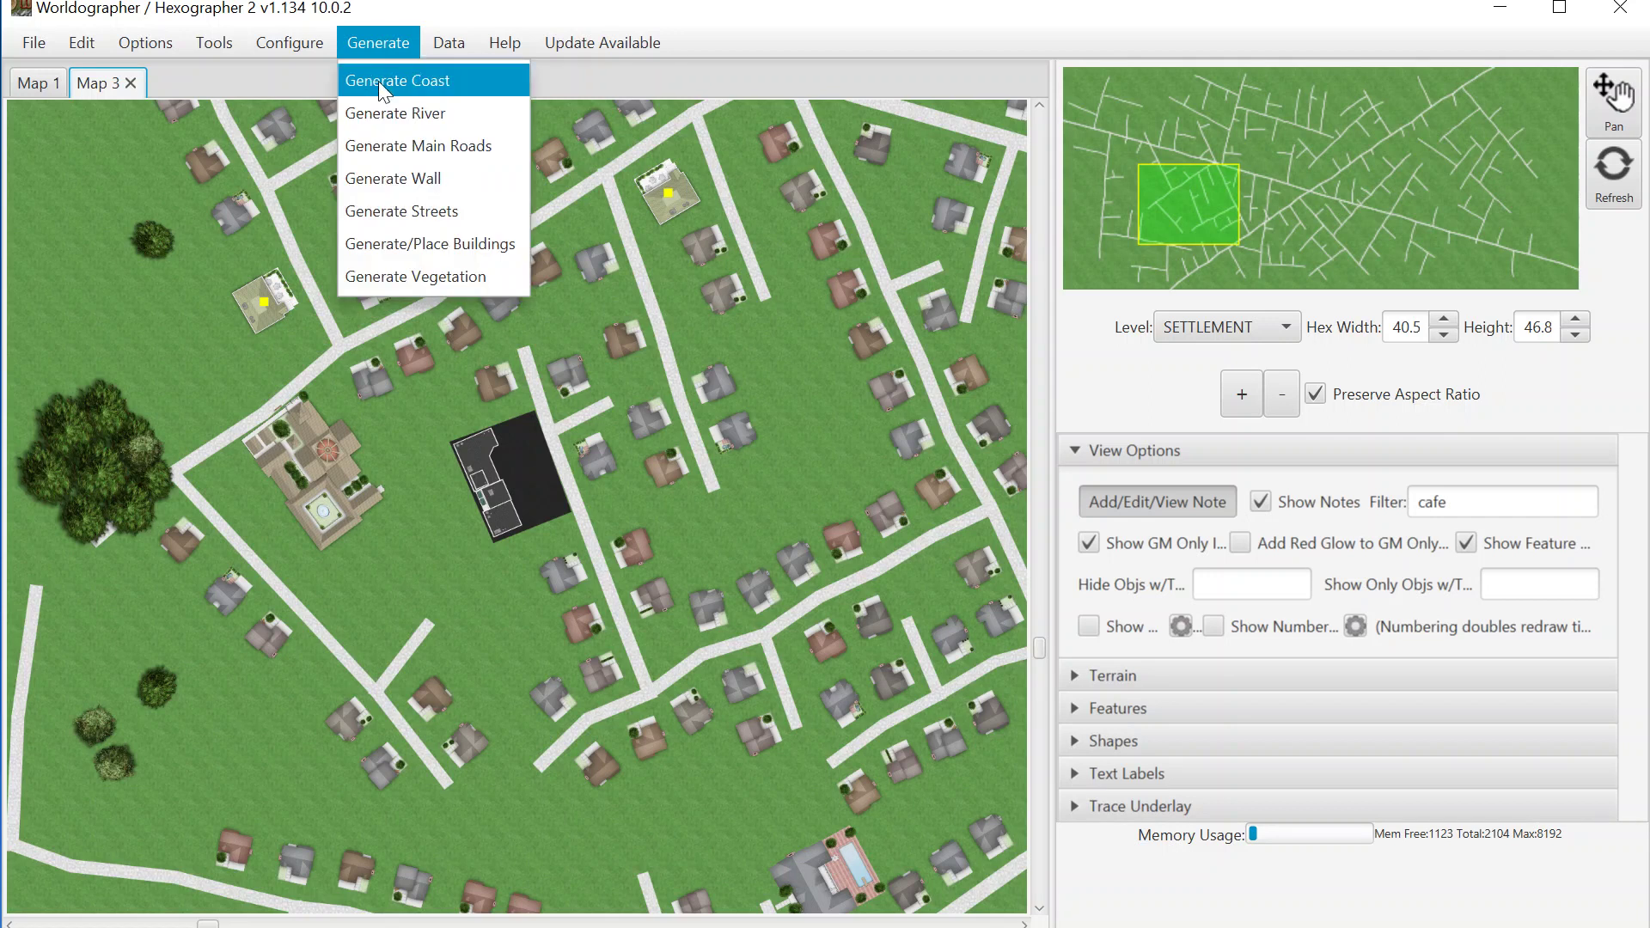
left_click(380, 81)
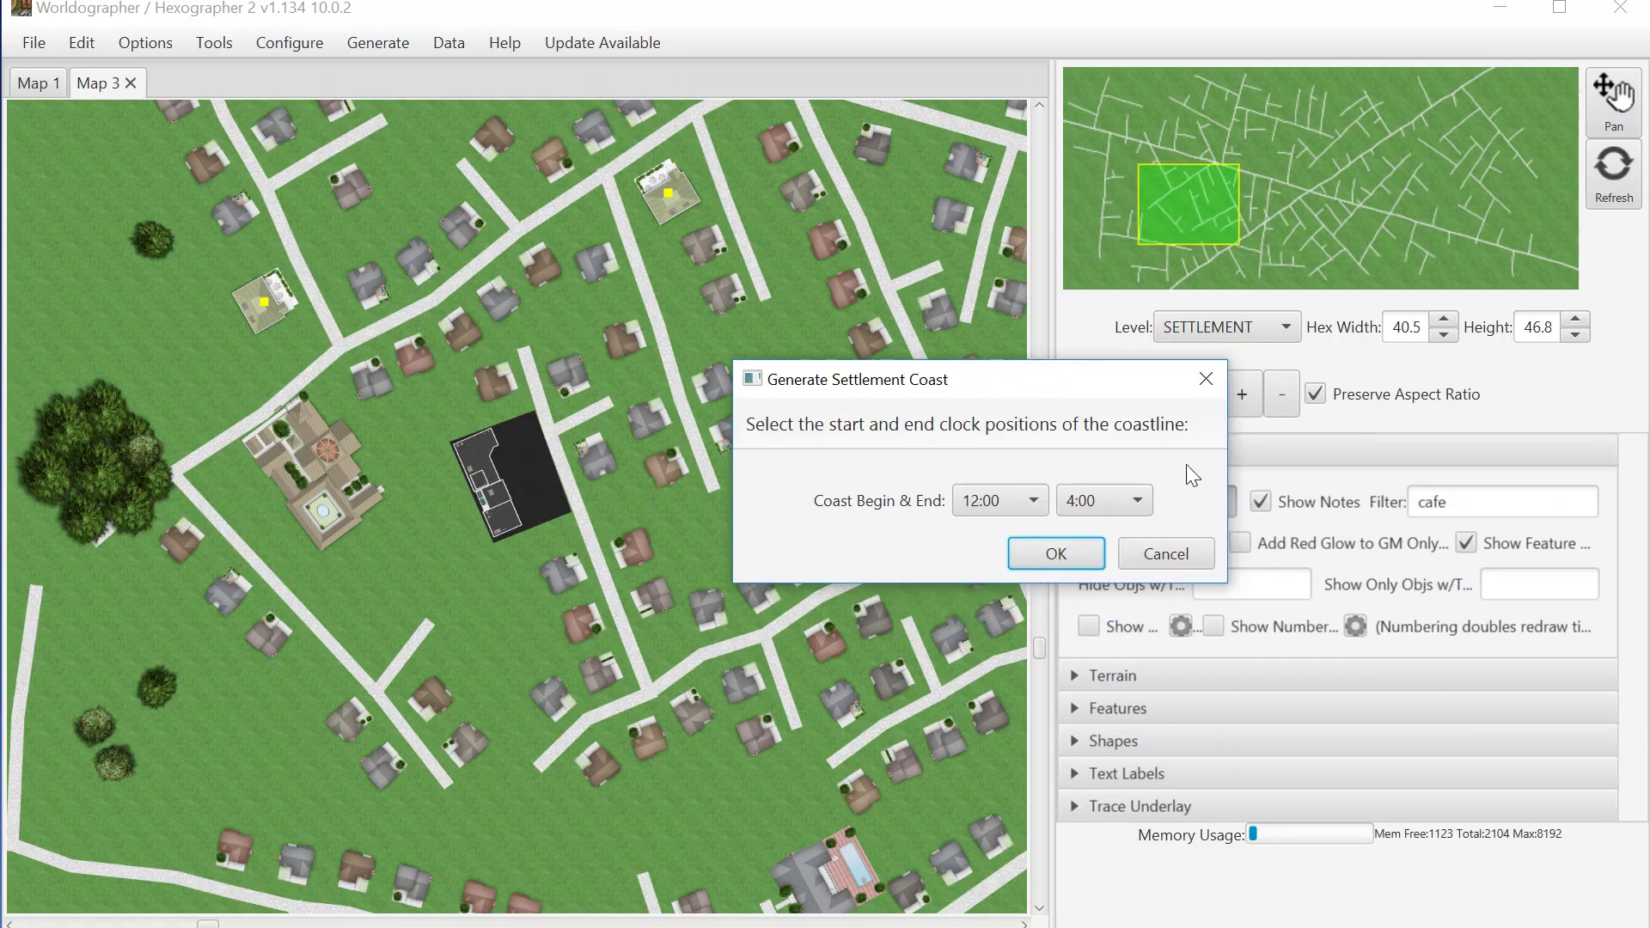
left_click(1179, 560)
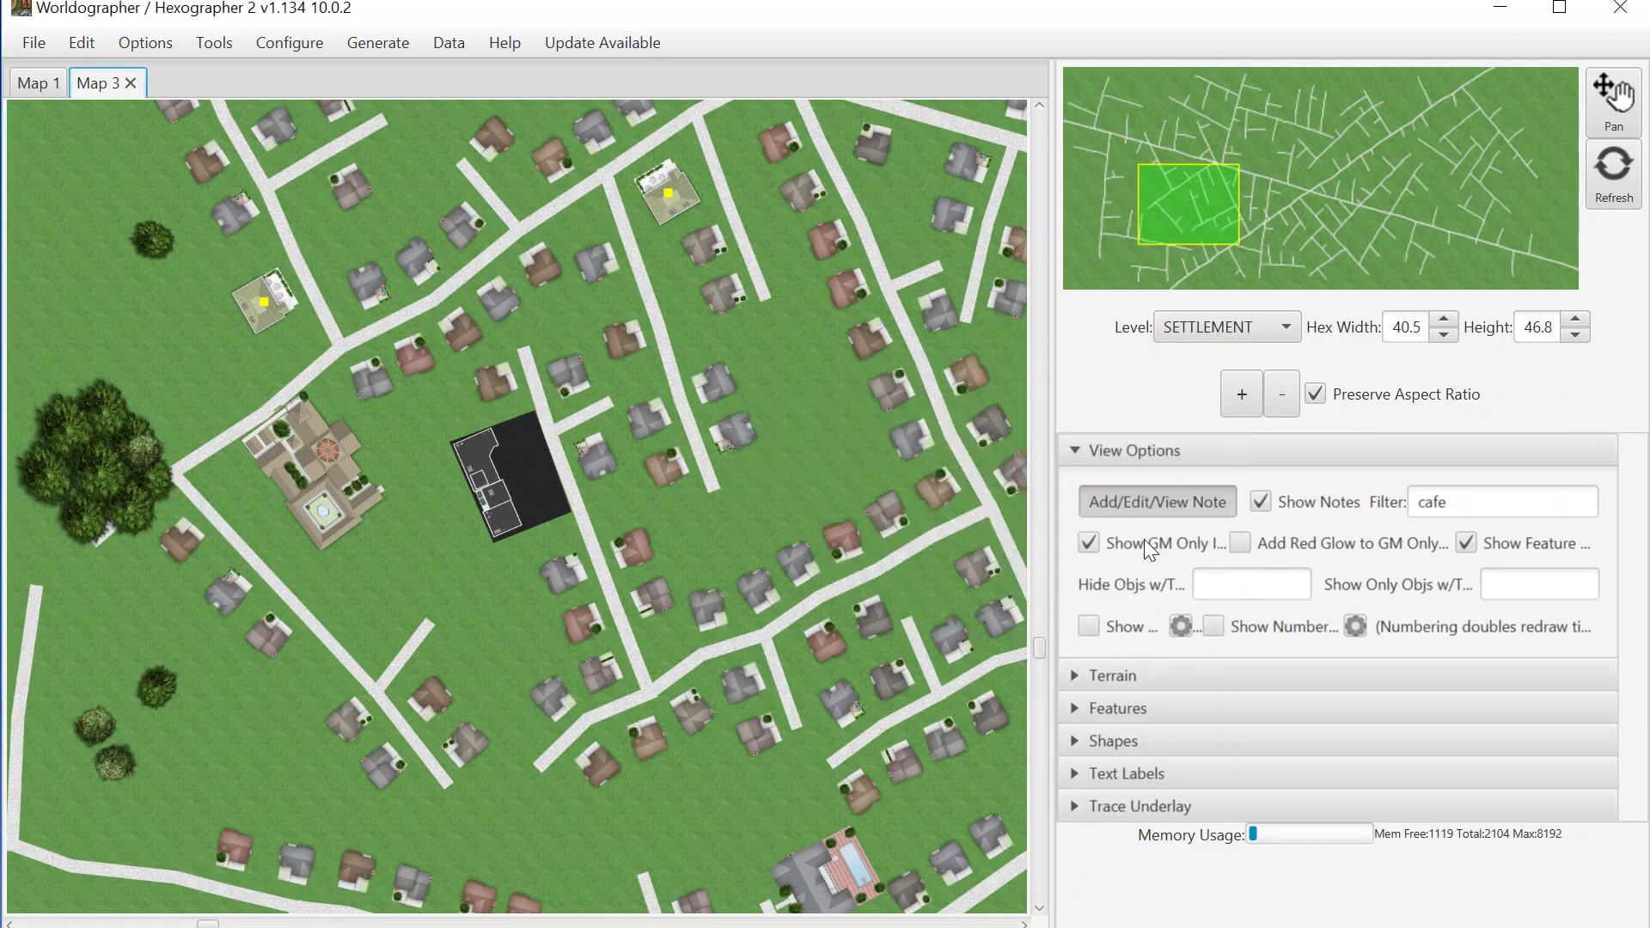
left_click(401, 47)
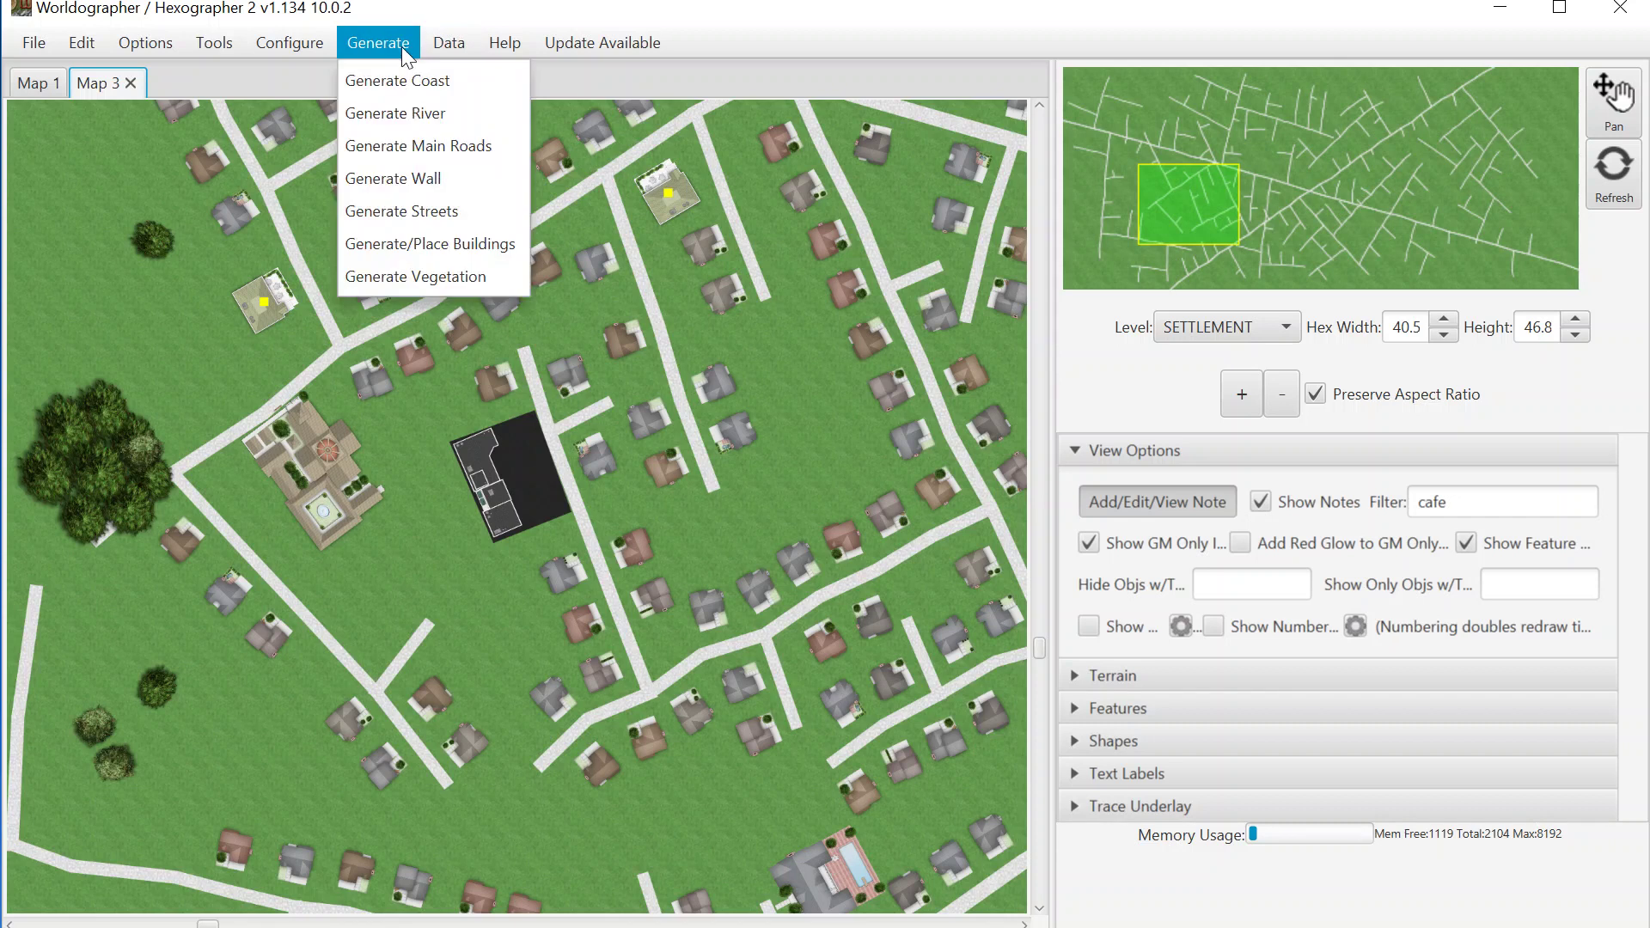
left_click(417, 215)
left_click_drag(1529, 481, 917, 347)
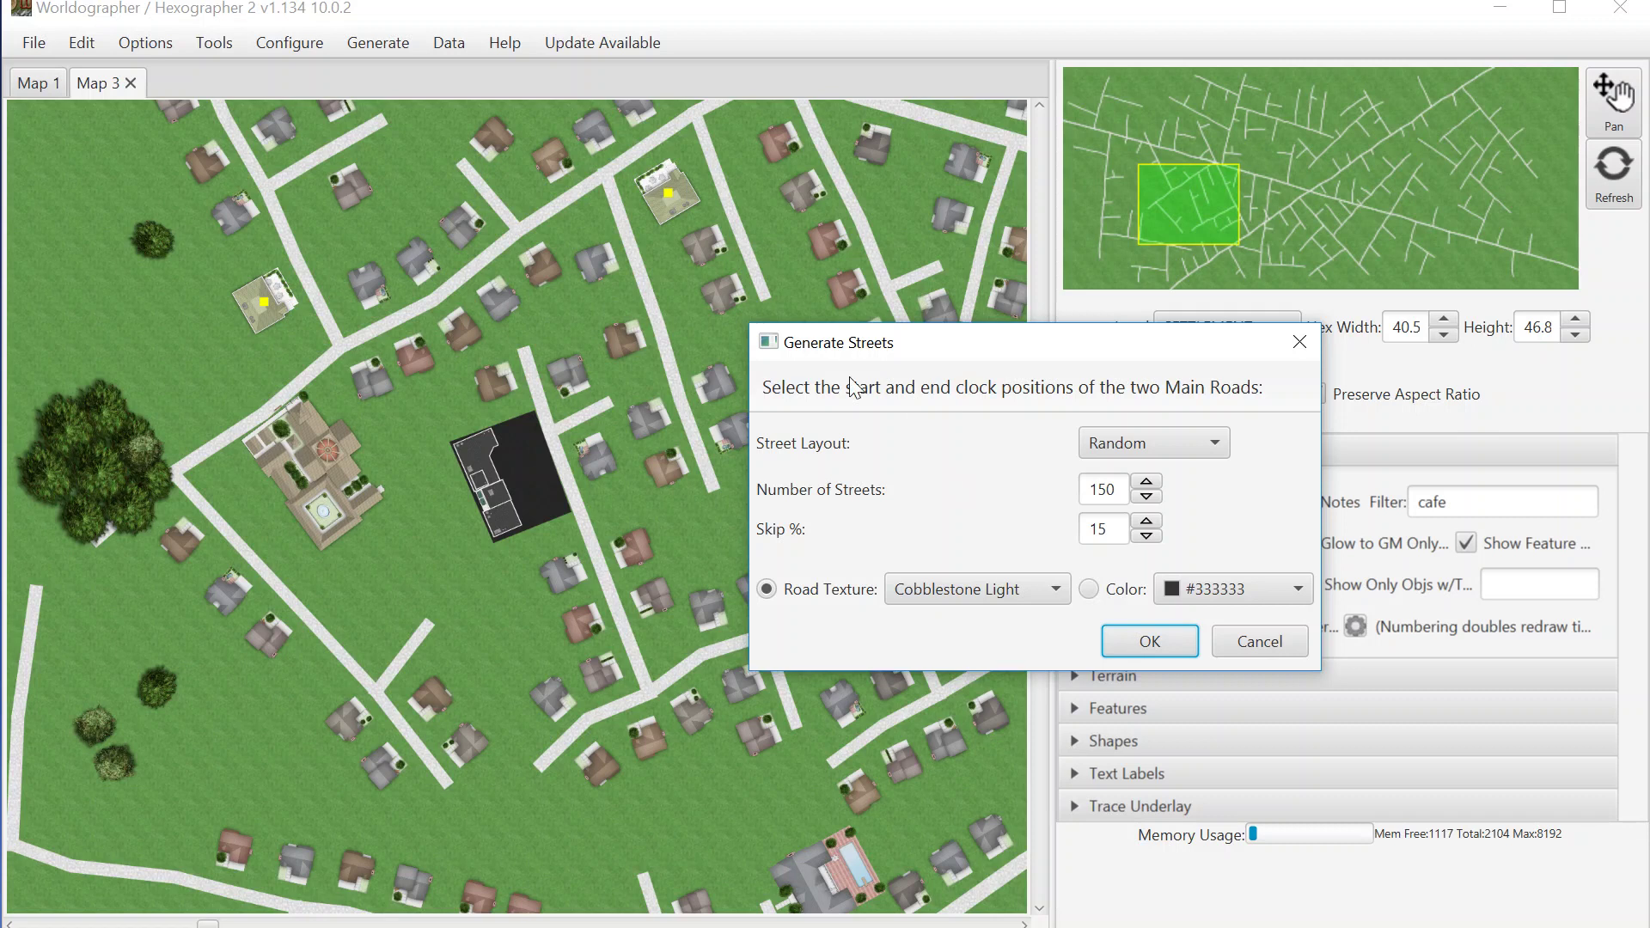
left_click(1257, 646)
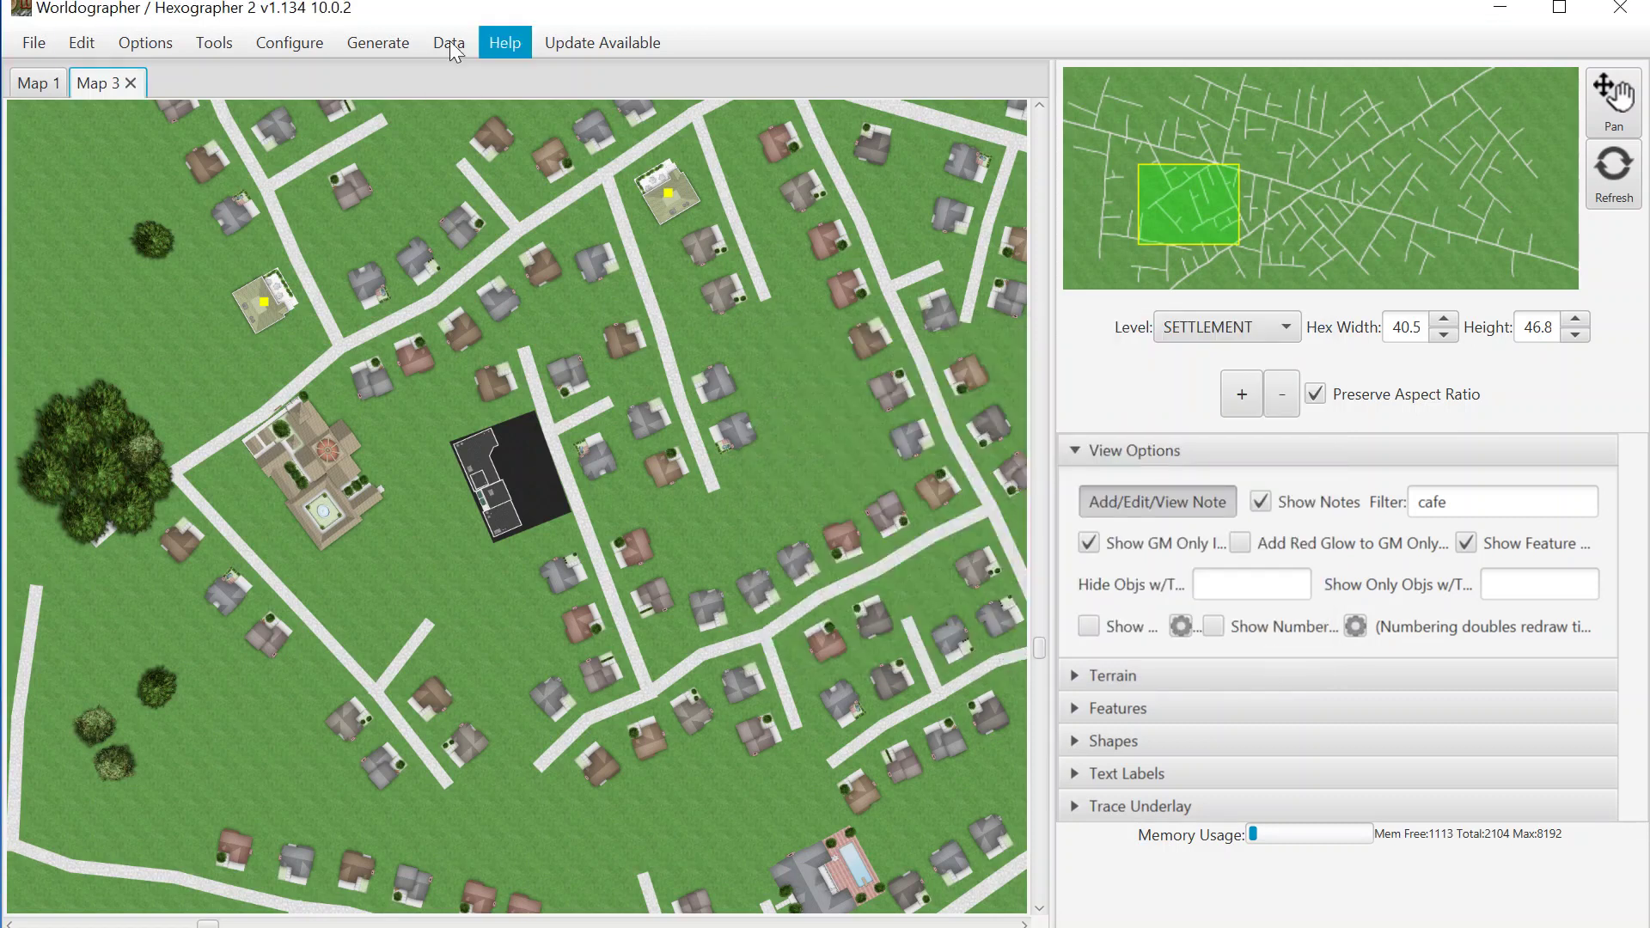
left_click(39, 42)
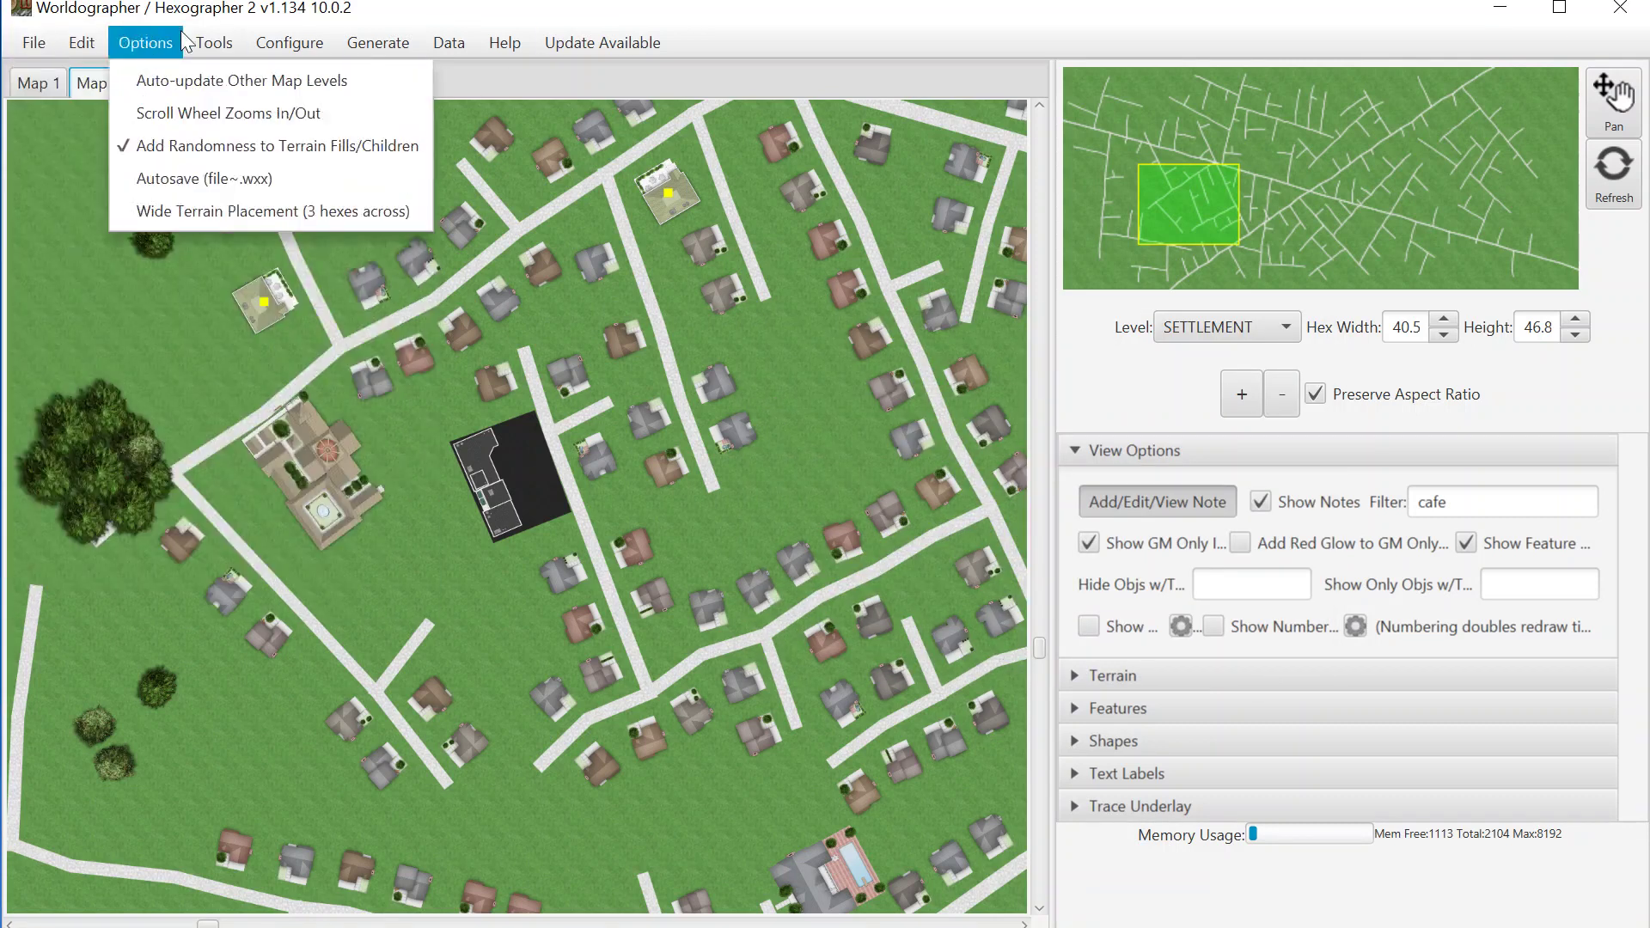
mouse_move(214, 42)
mouse_move(39, 50)
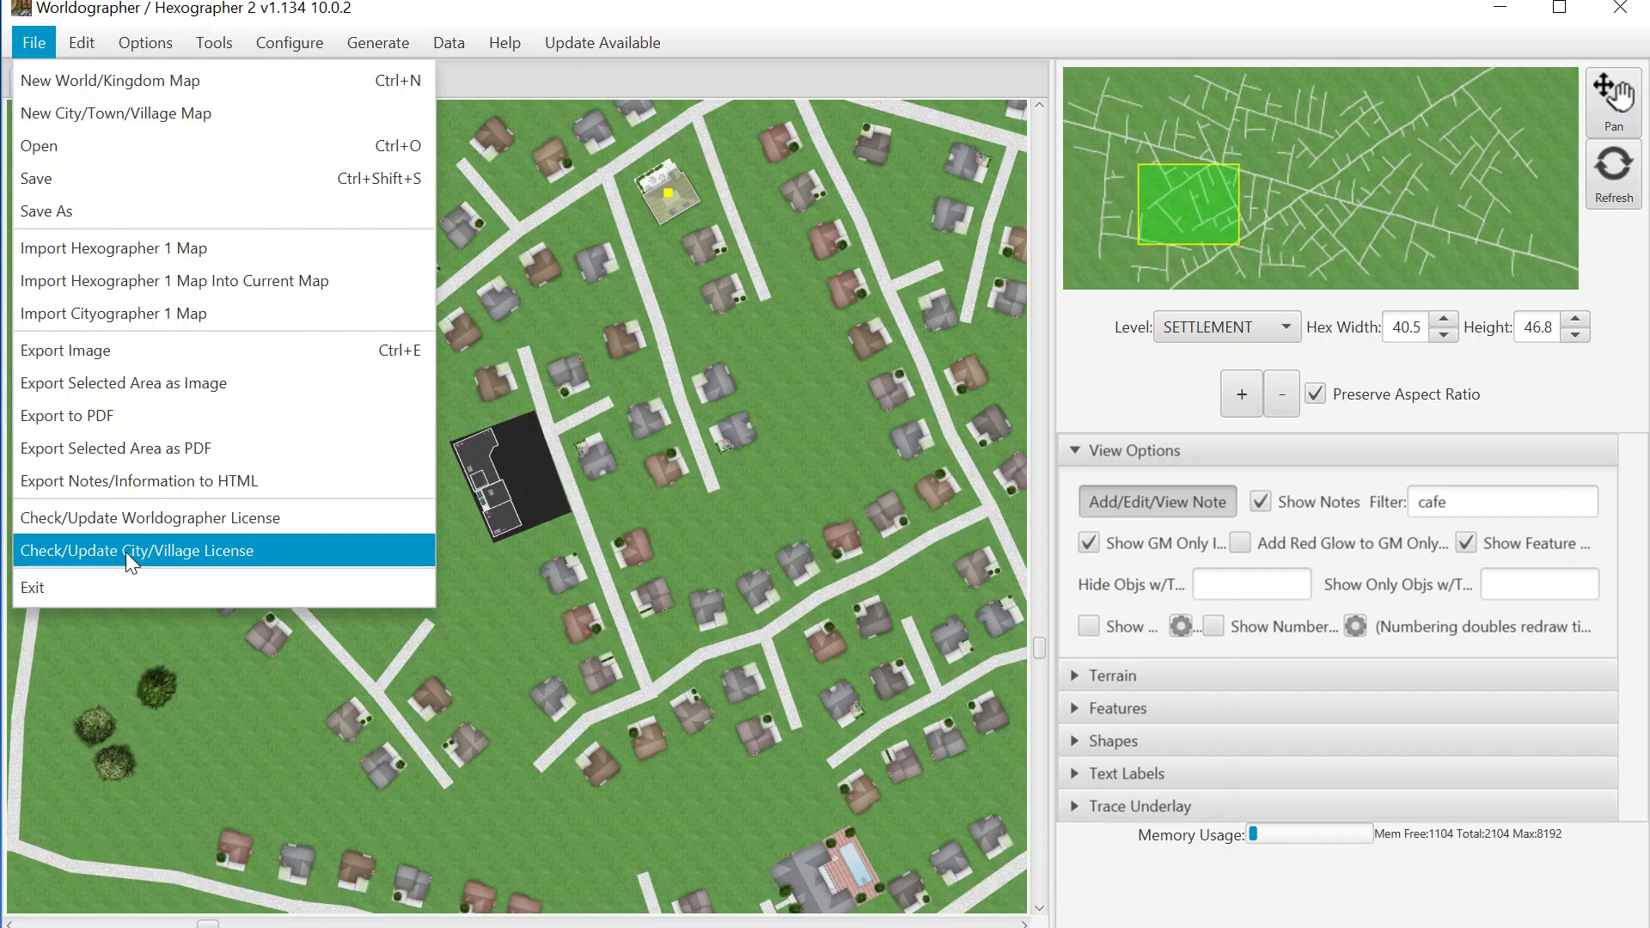
left_click(862, 37)
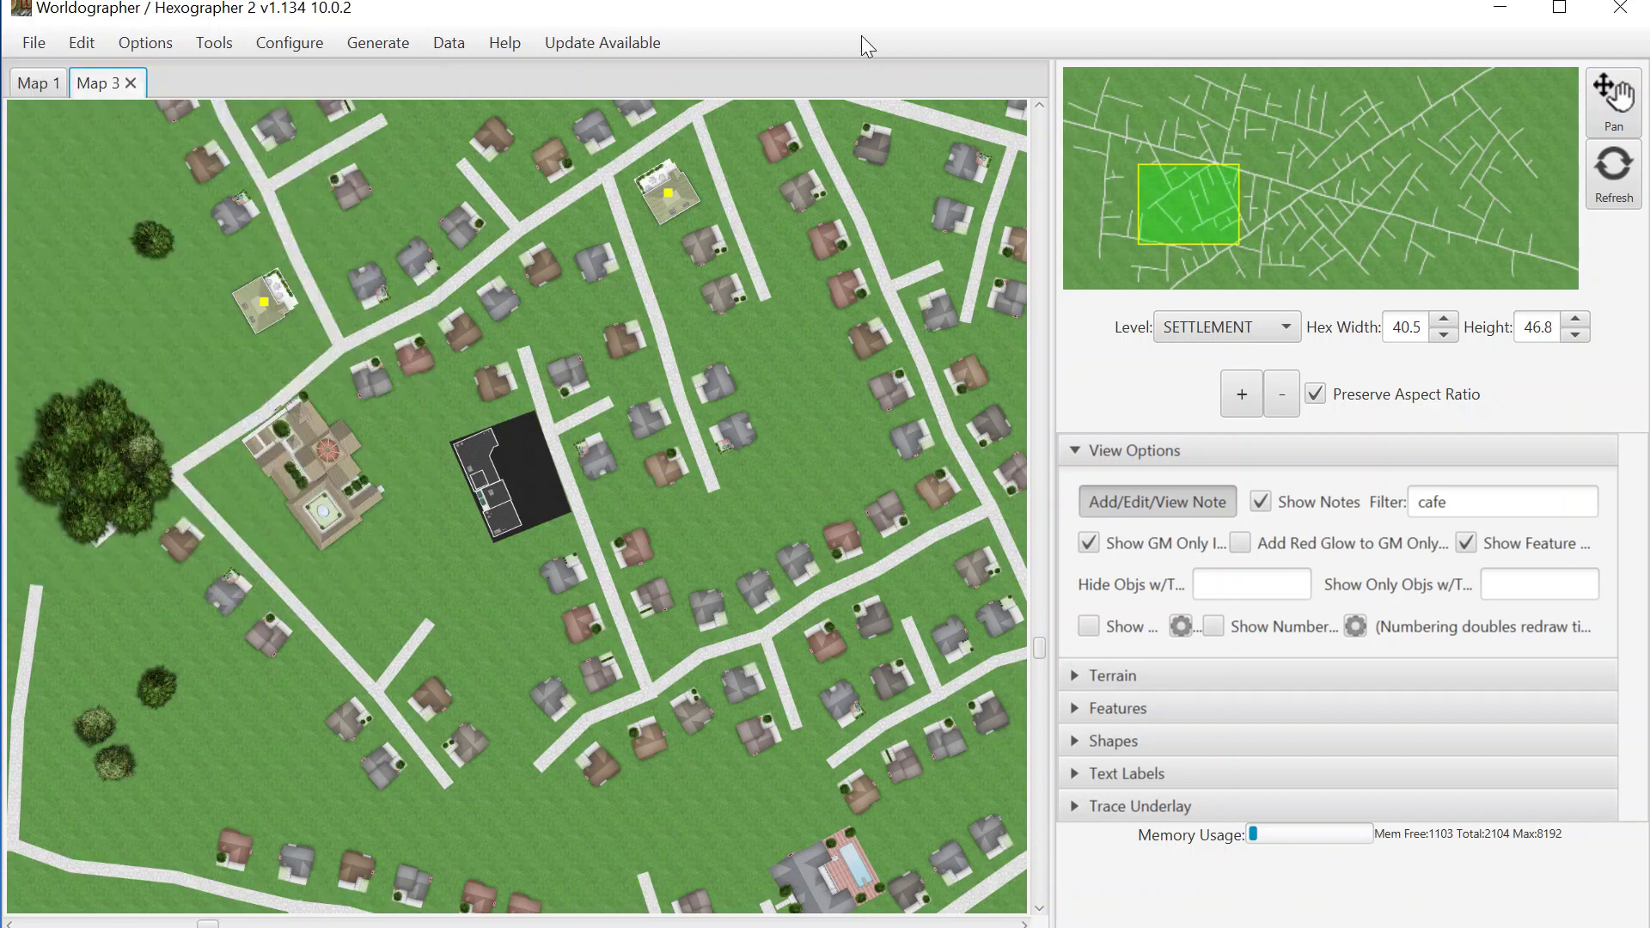
left_click_drag(1216, 193, 1310, 199)
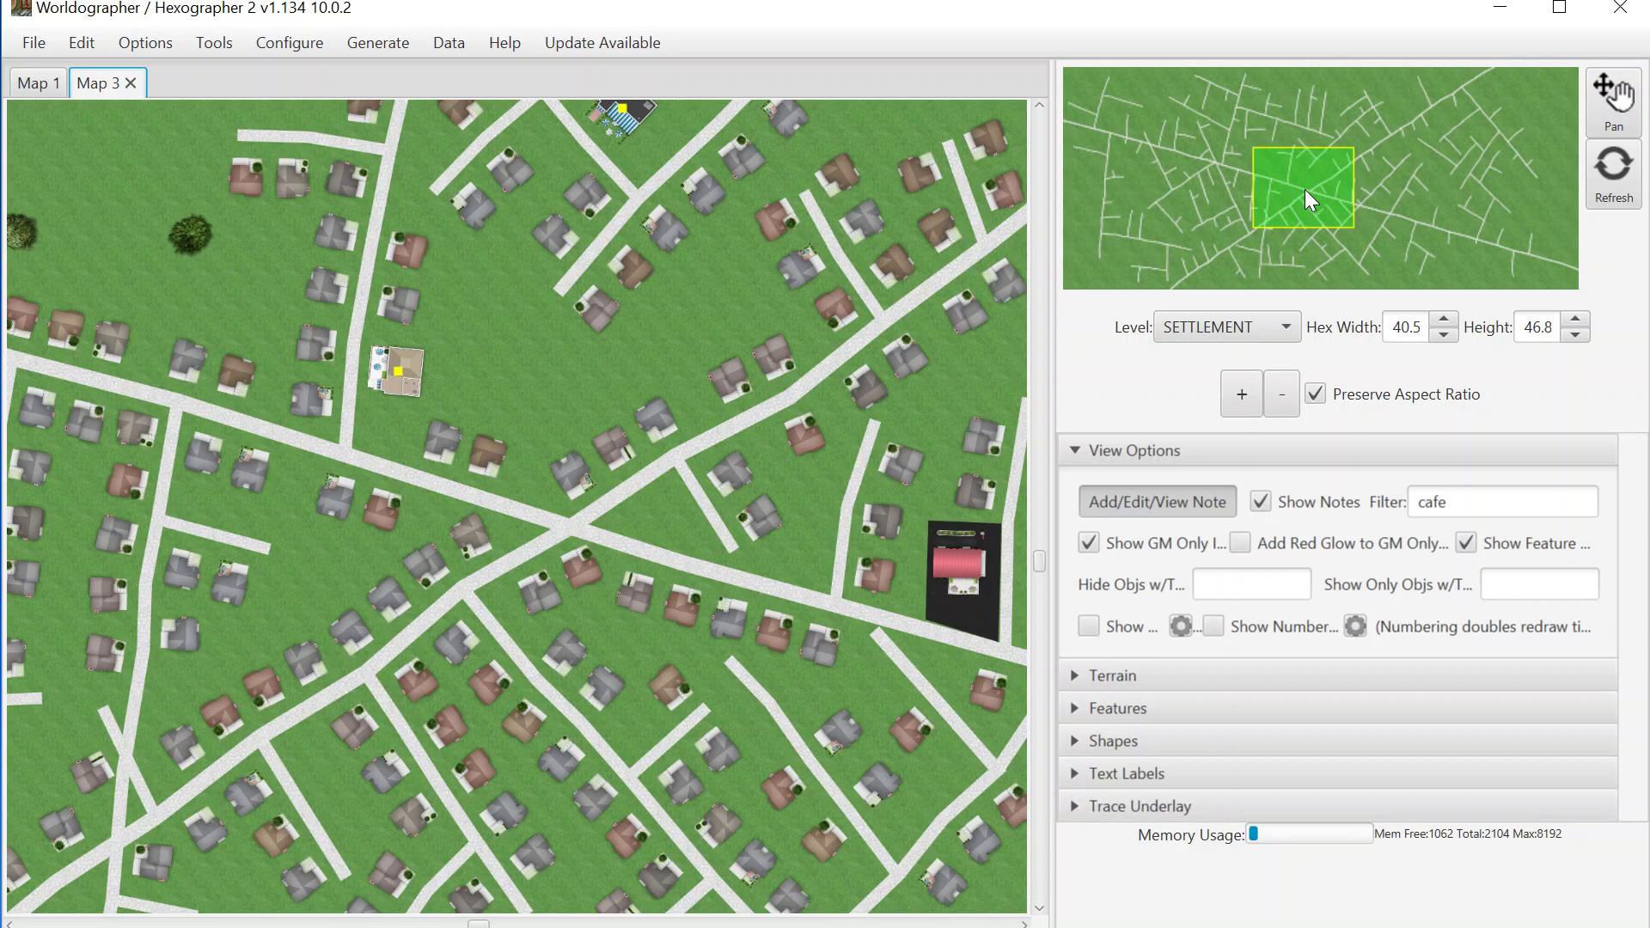
left_click_drag(1297, 189, 1282, 173)
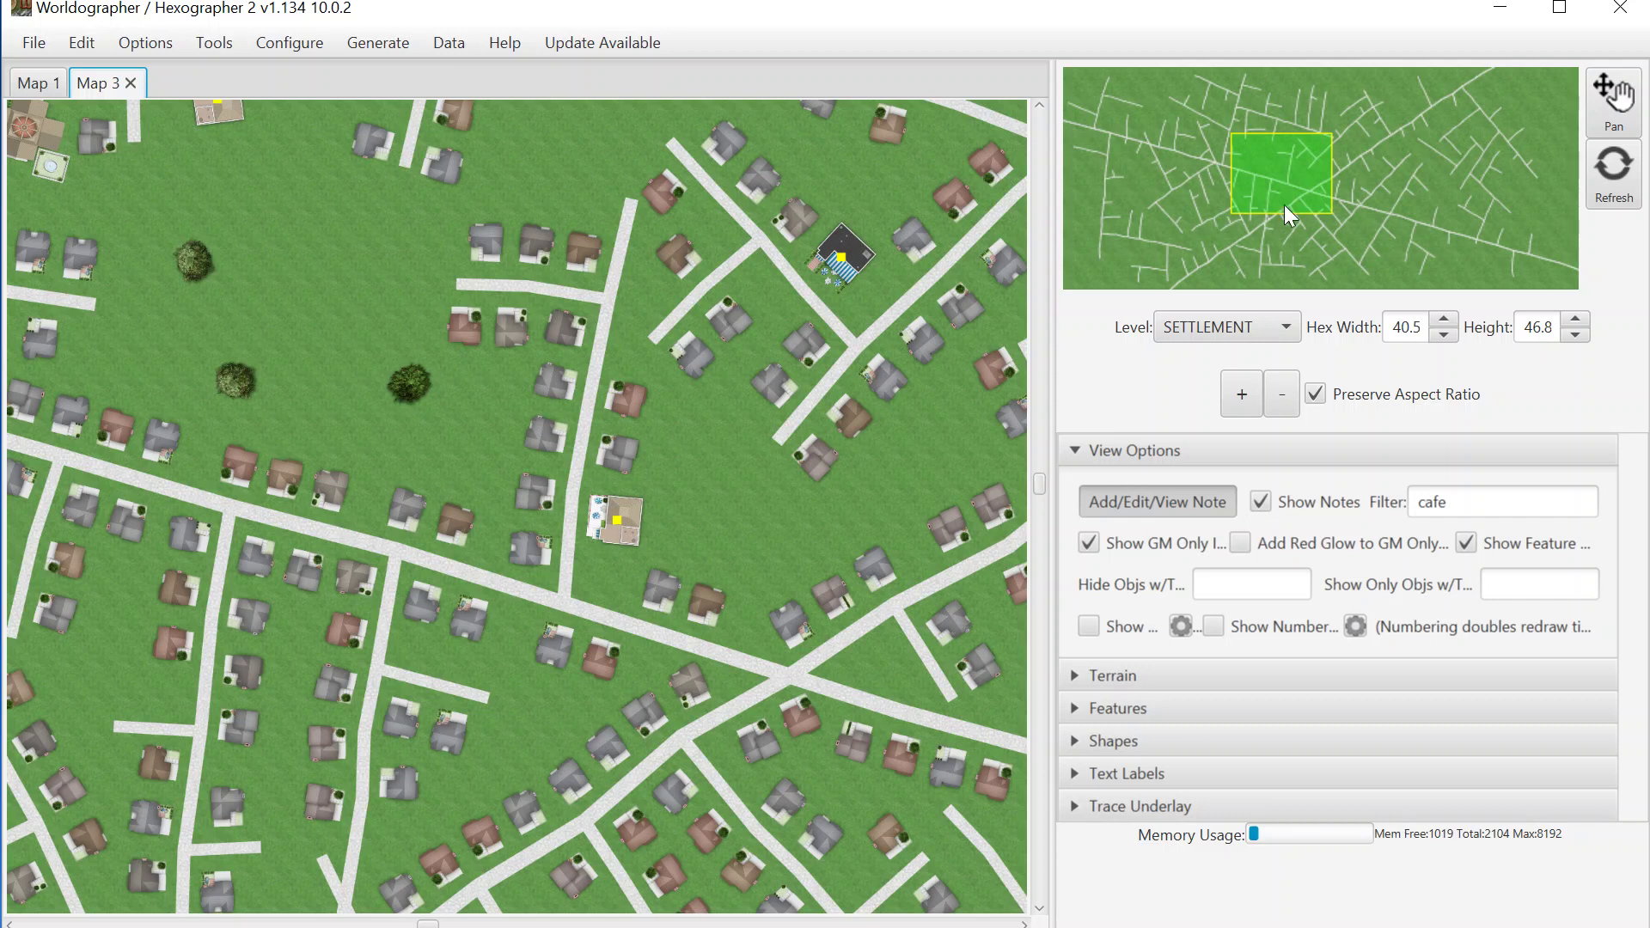
left_click(1308, 193)
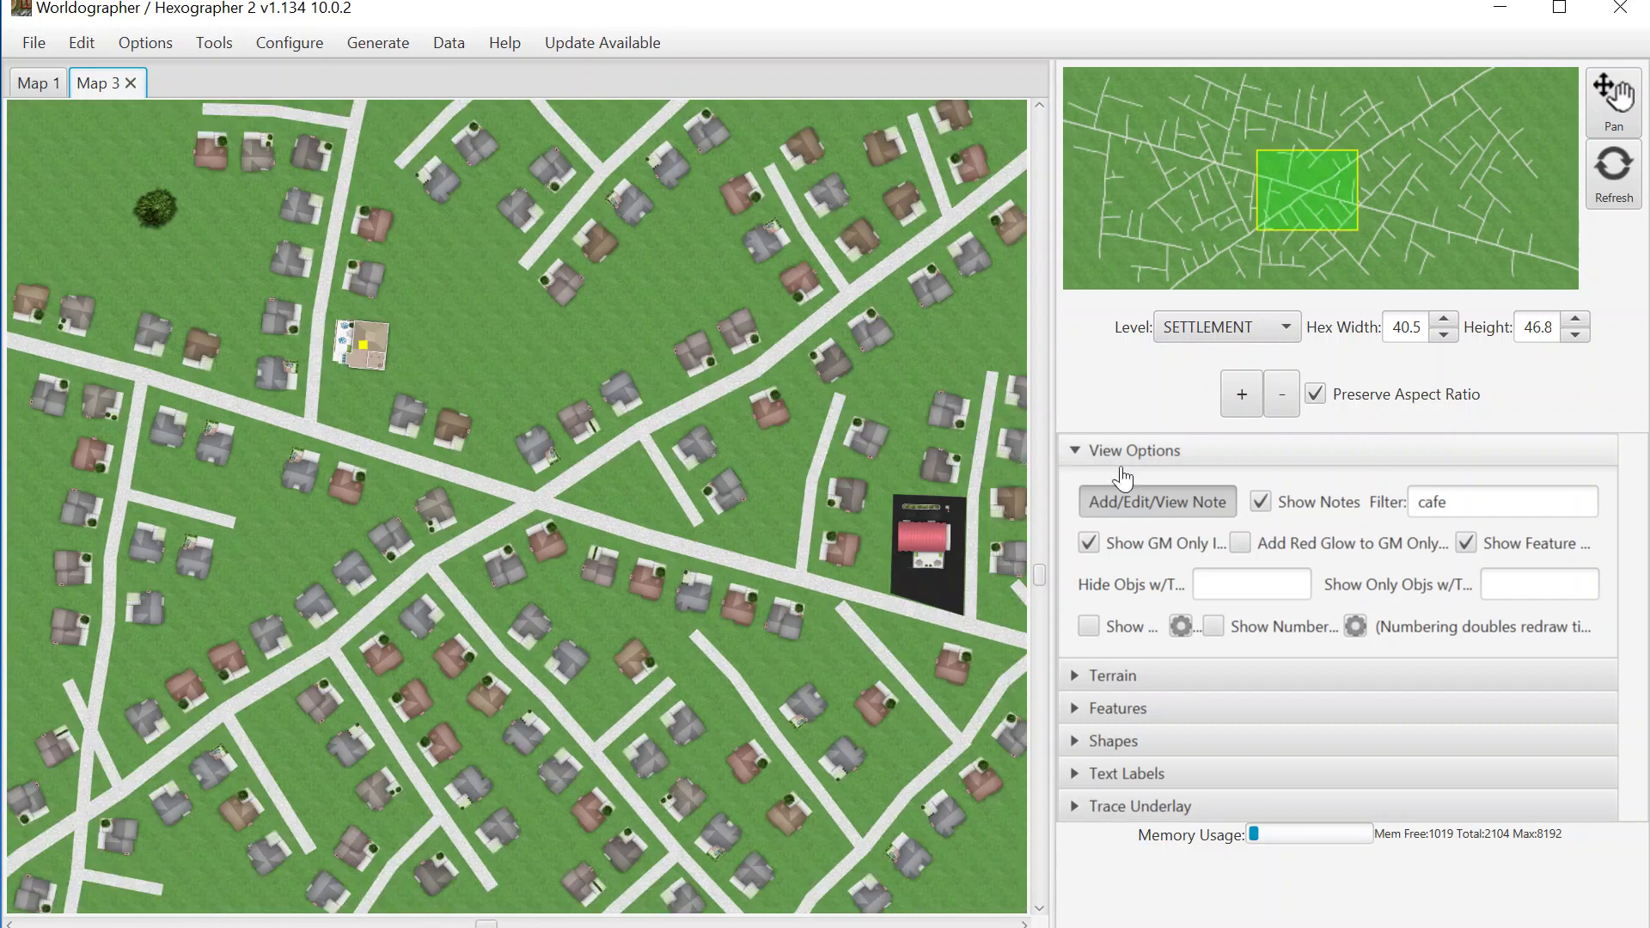